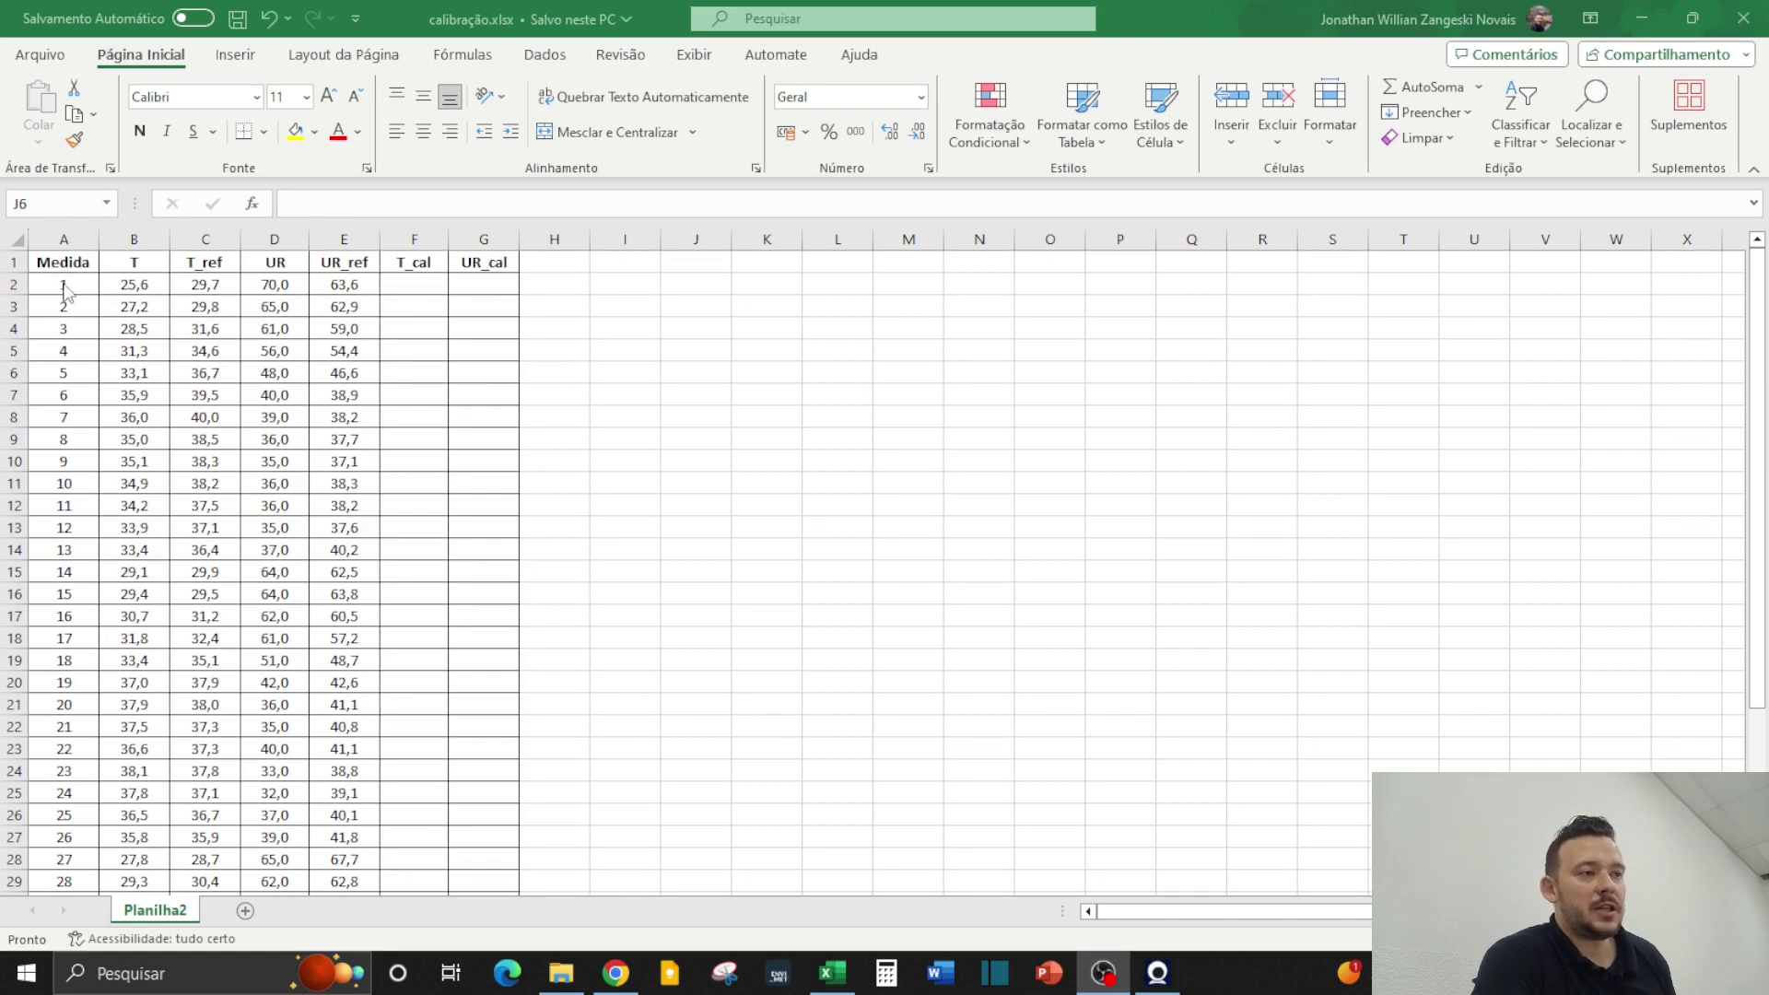
scroll(72, 324, down, 6)
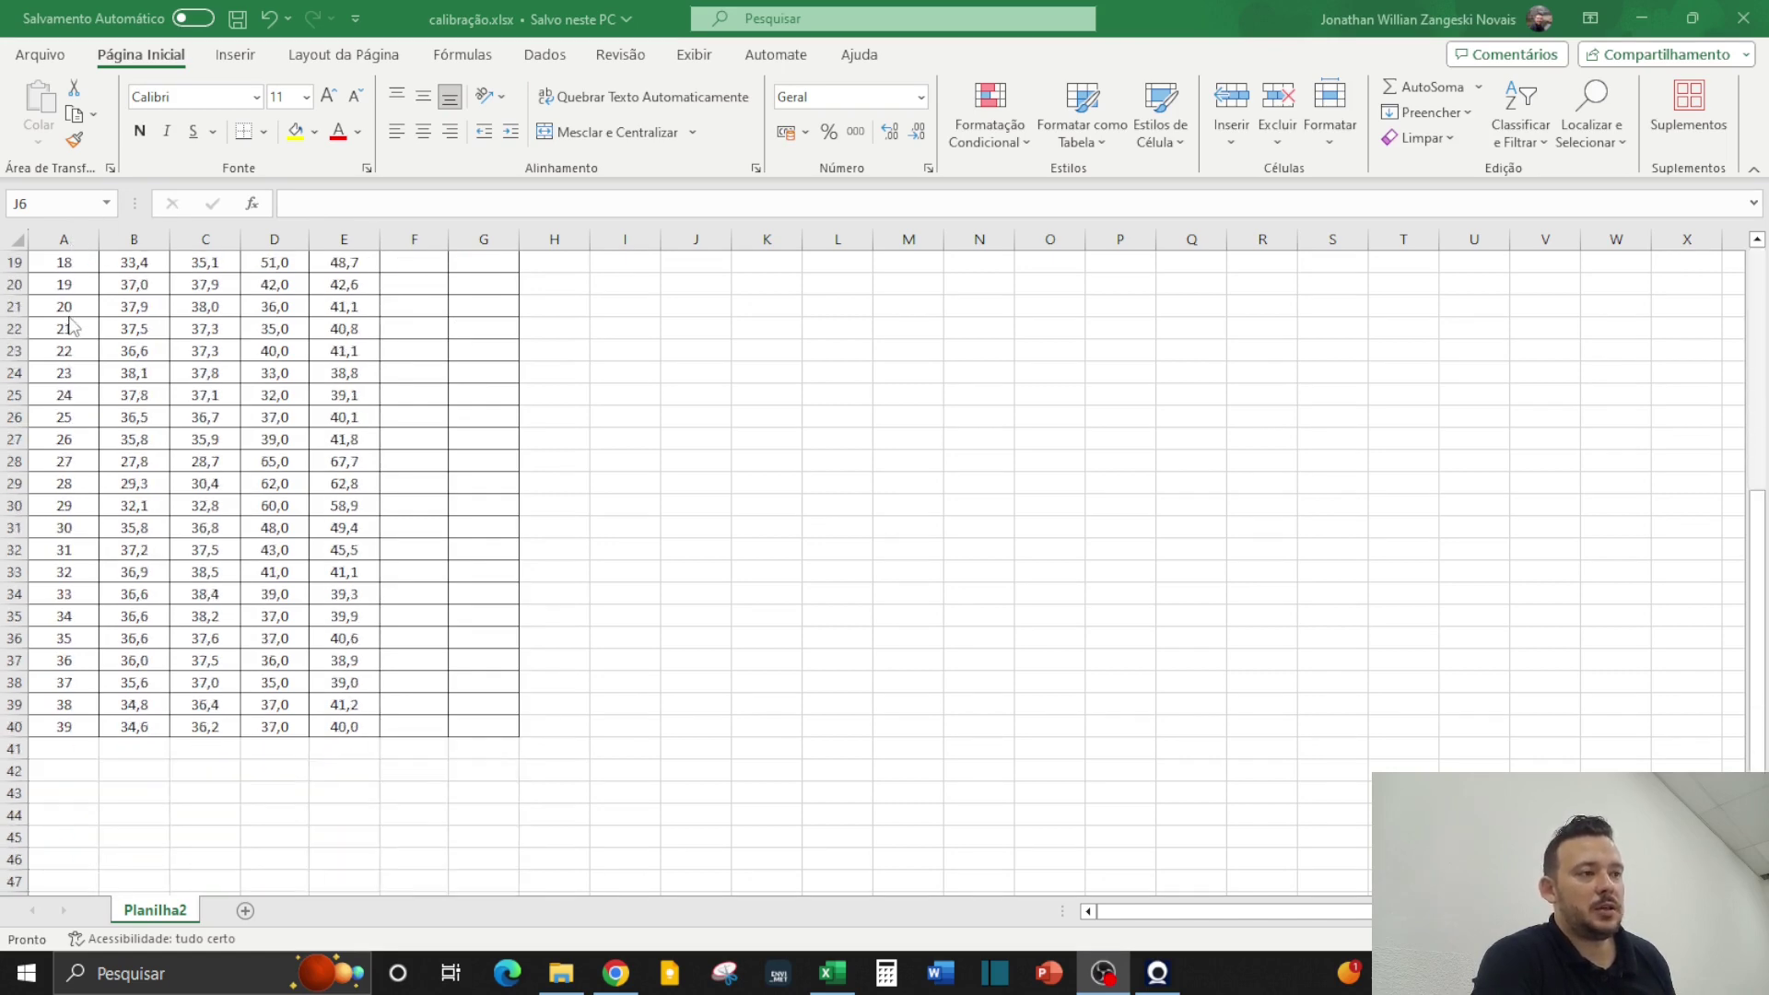
scroll(176, 698, up, 6)
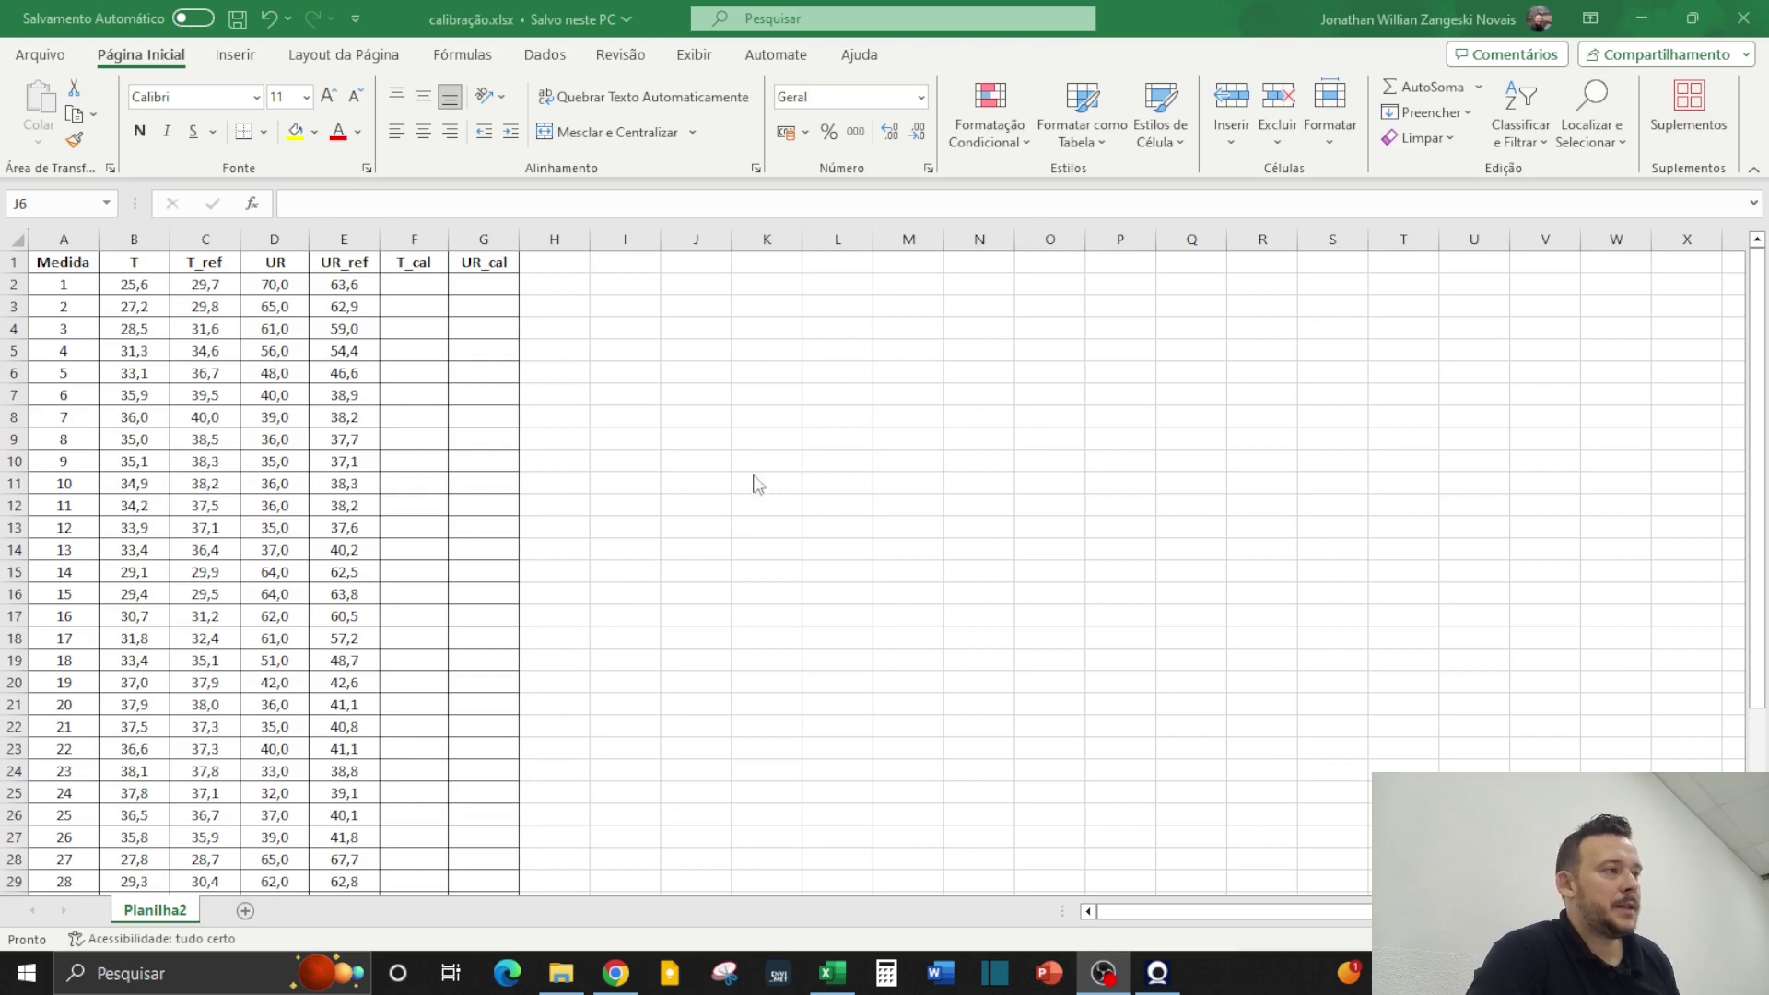
click(588, 283)
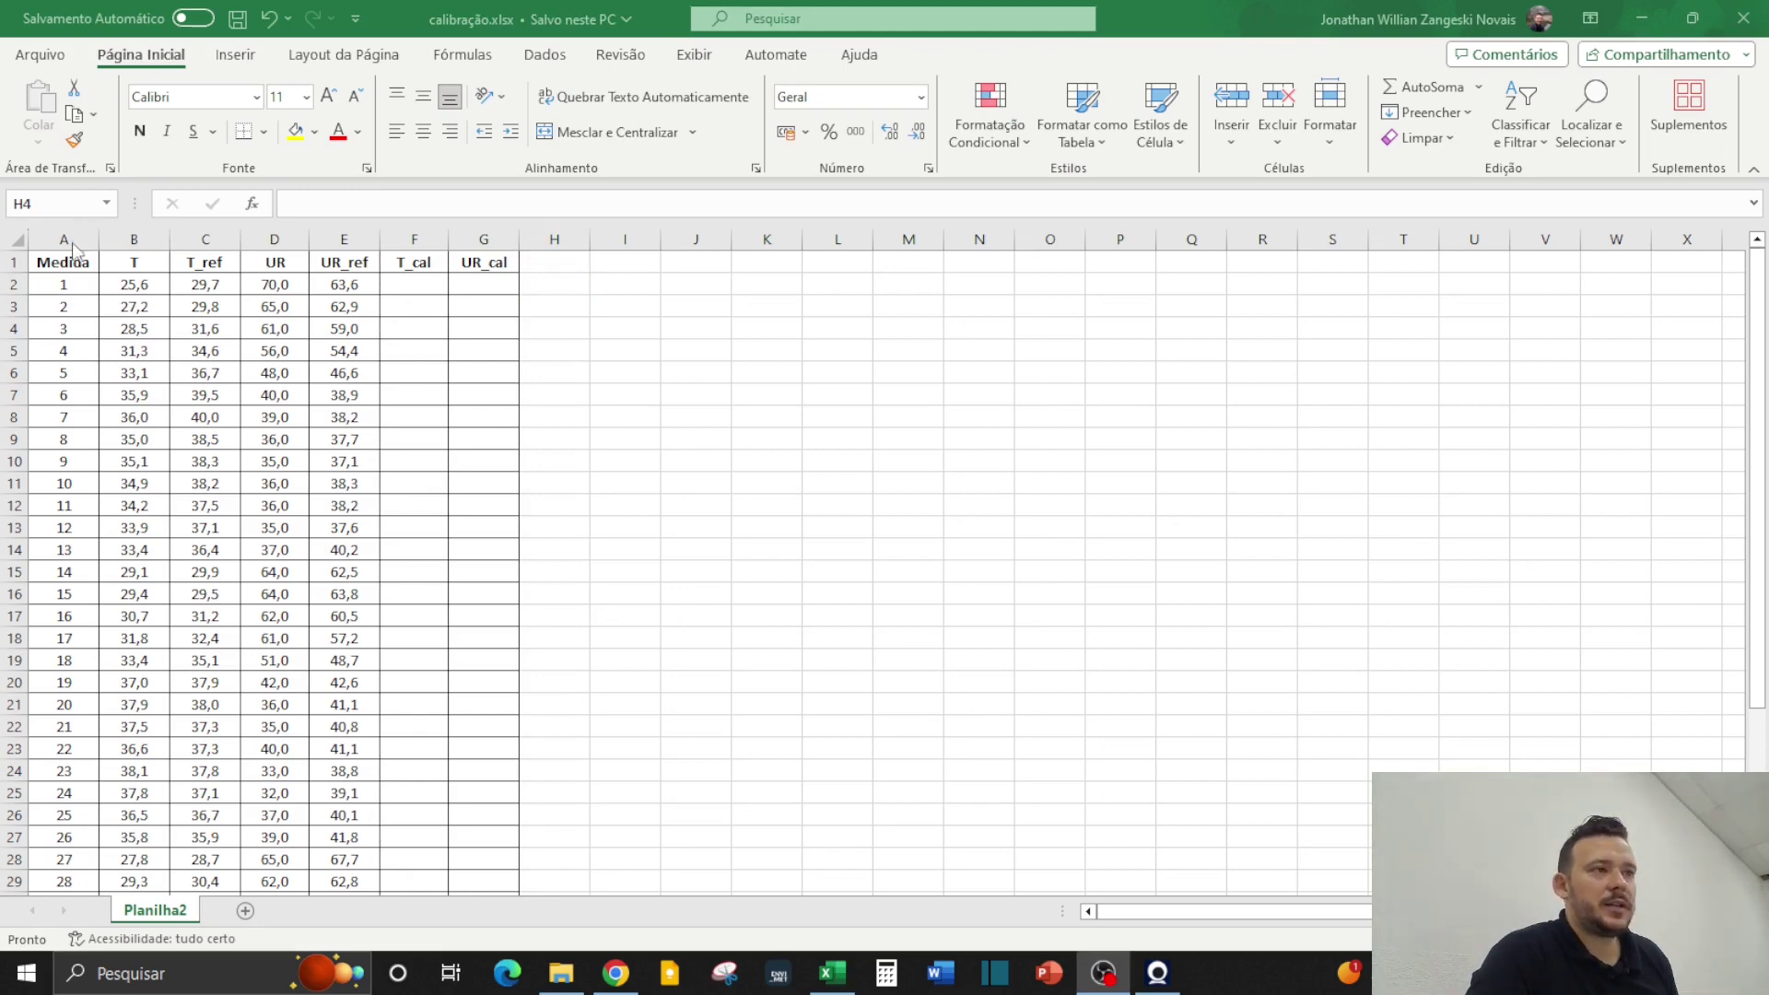
key(alt+Tab)
Insert a scatter chart with smooth lines and markers from the Medida, T and T_ref columns, and remove its title
drag(64, 233, 196, 233)
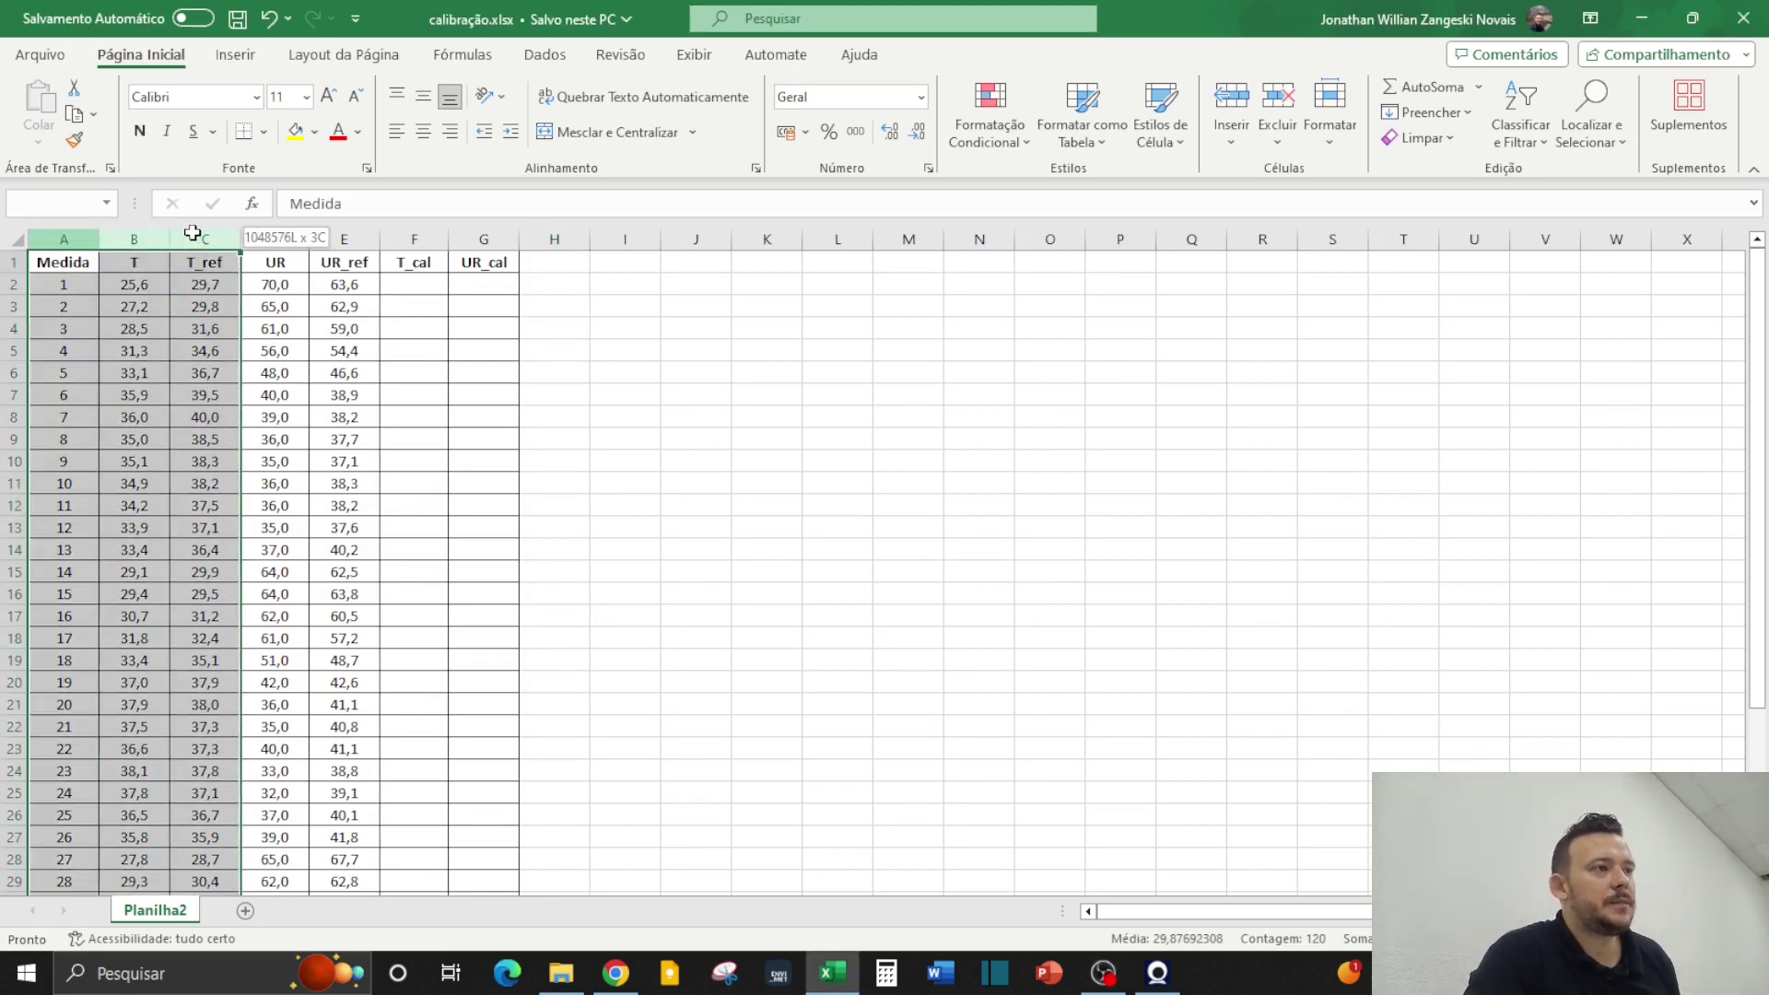
click(226, 59)
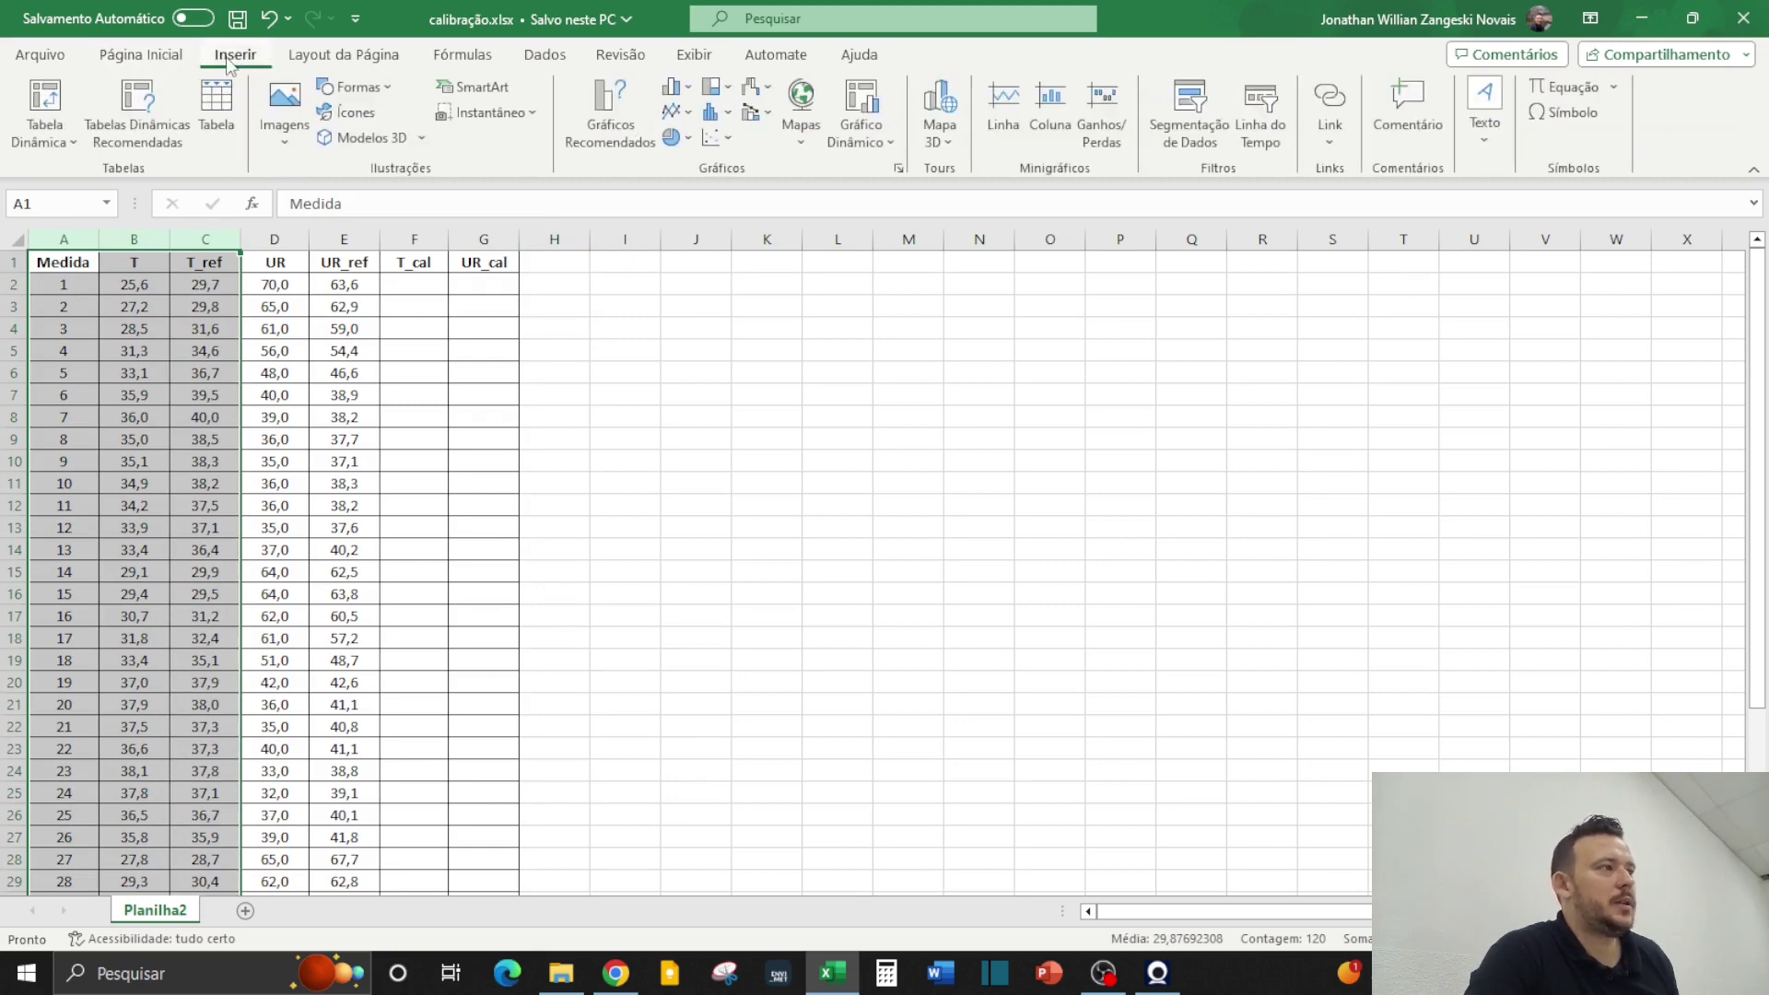
click(713, 143)
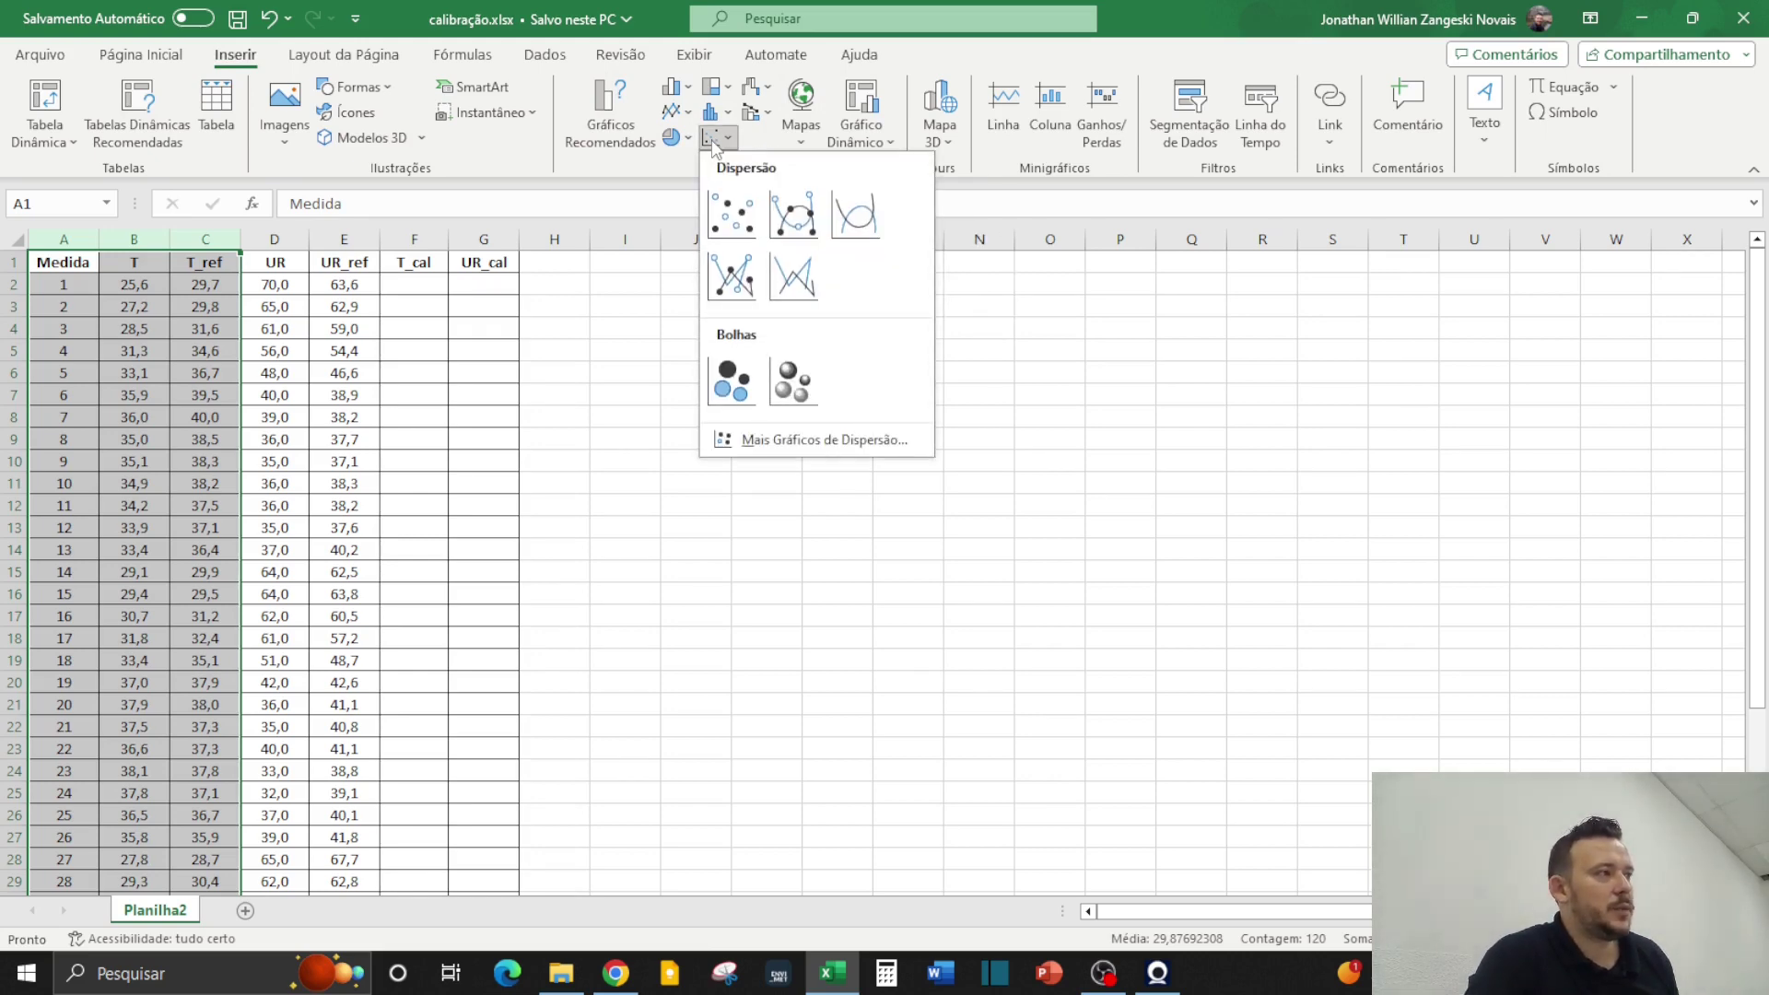
click(798, 217)
double_click(882, 438)
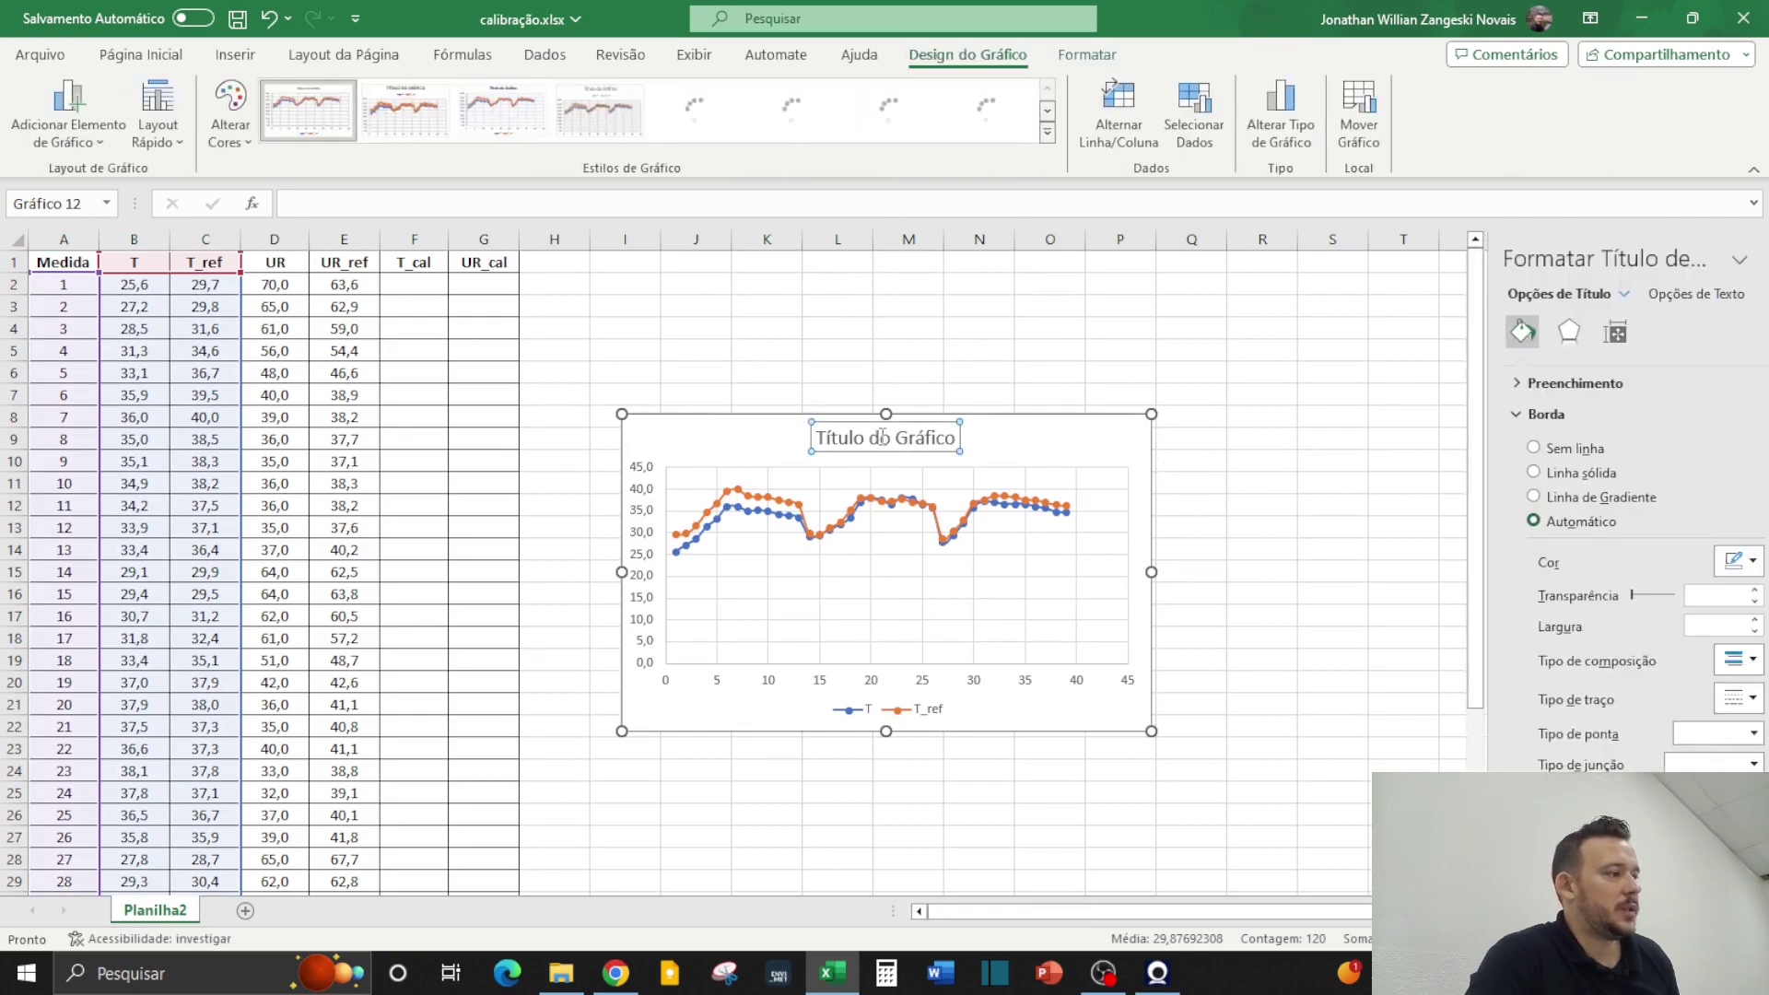
key(Delete)
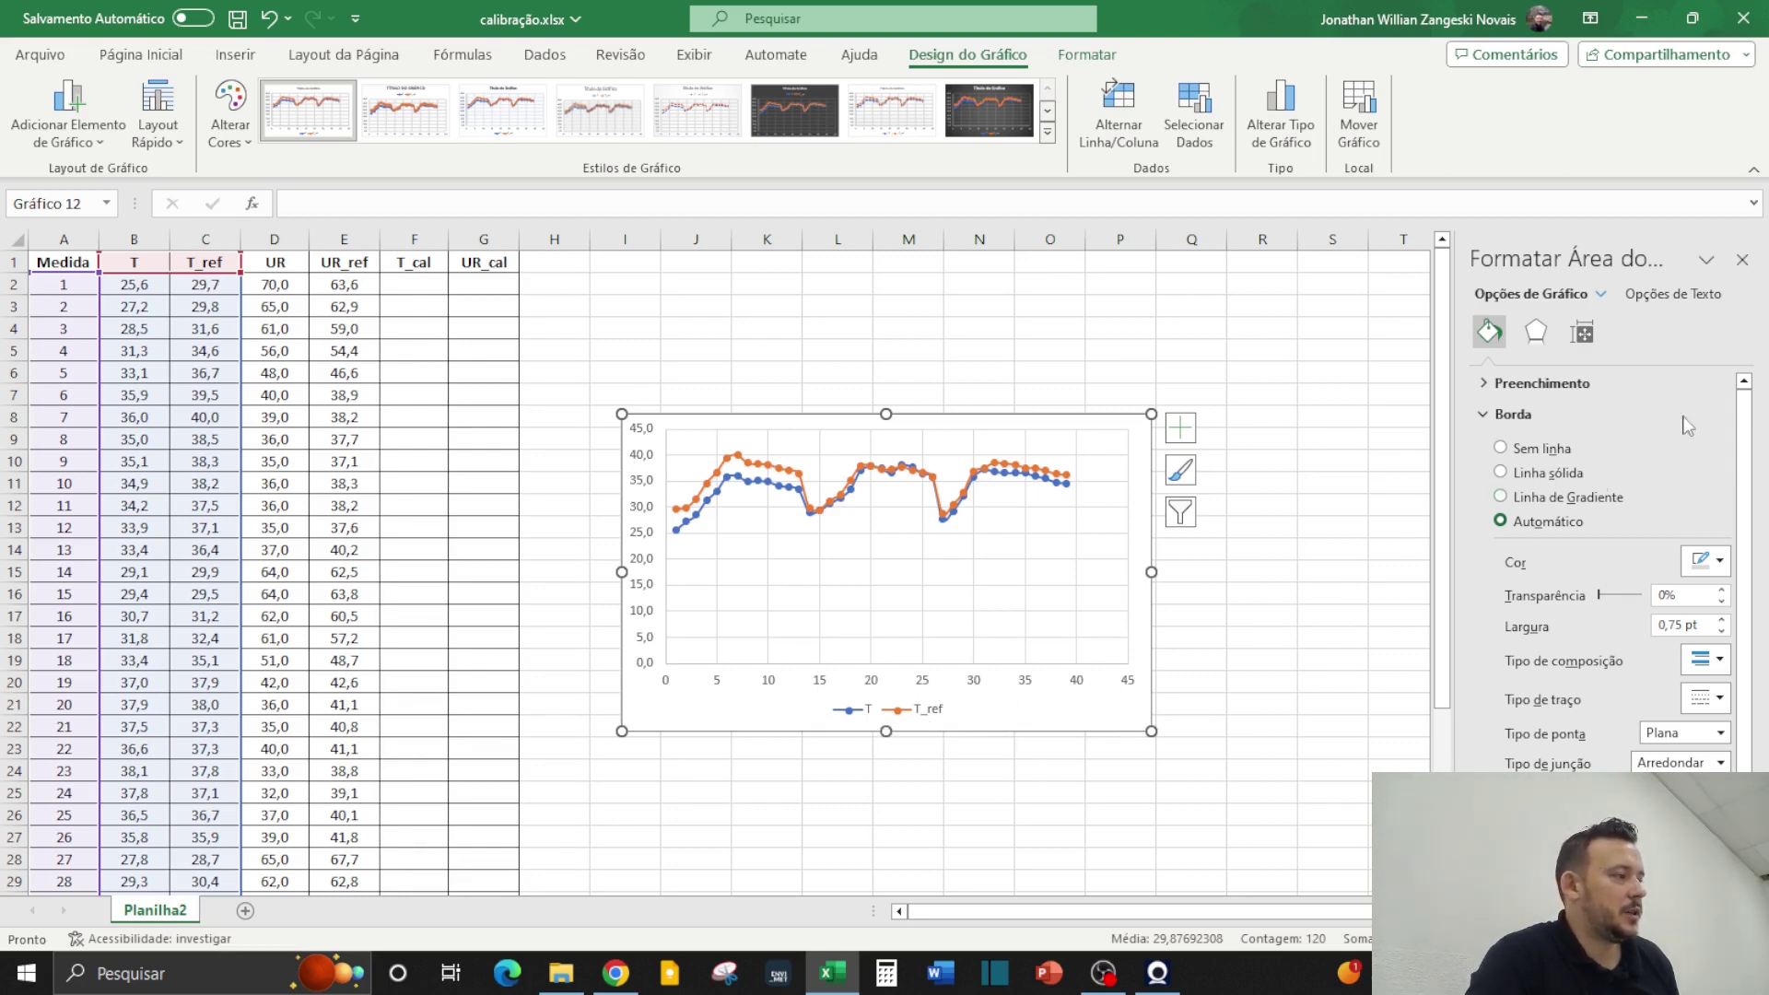
click(1742, 260)
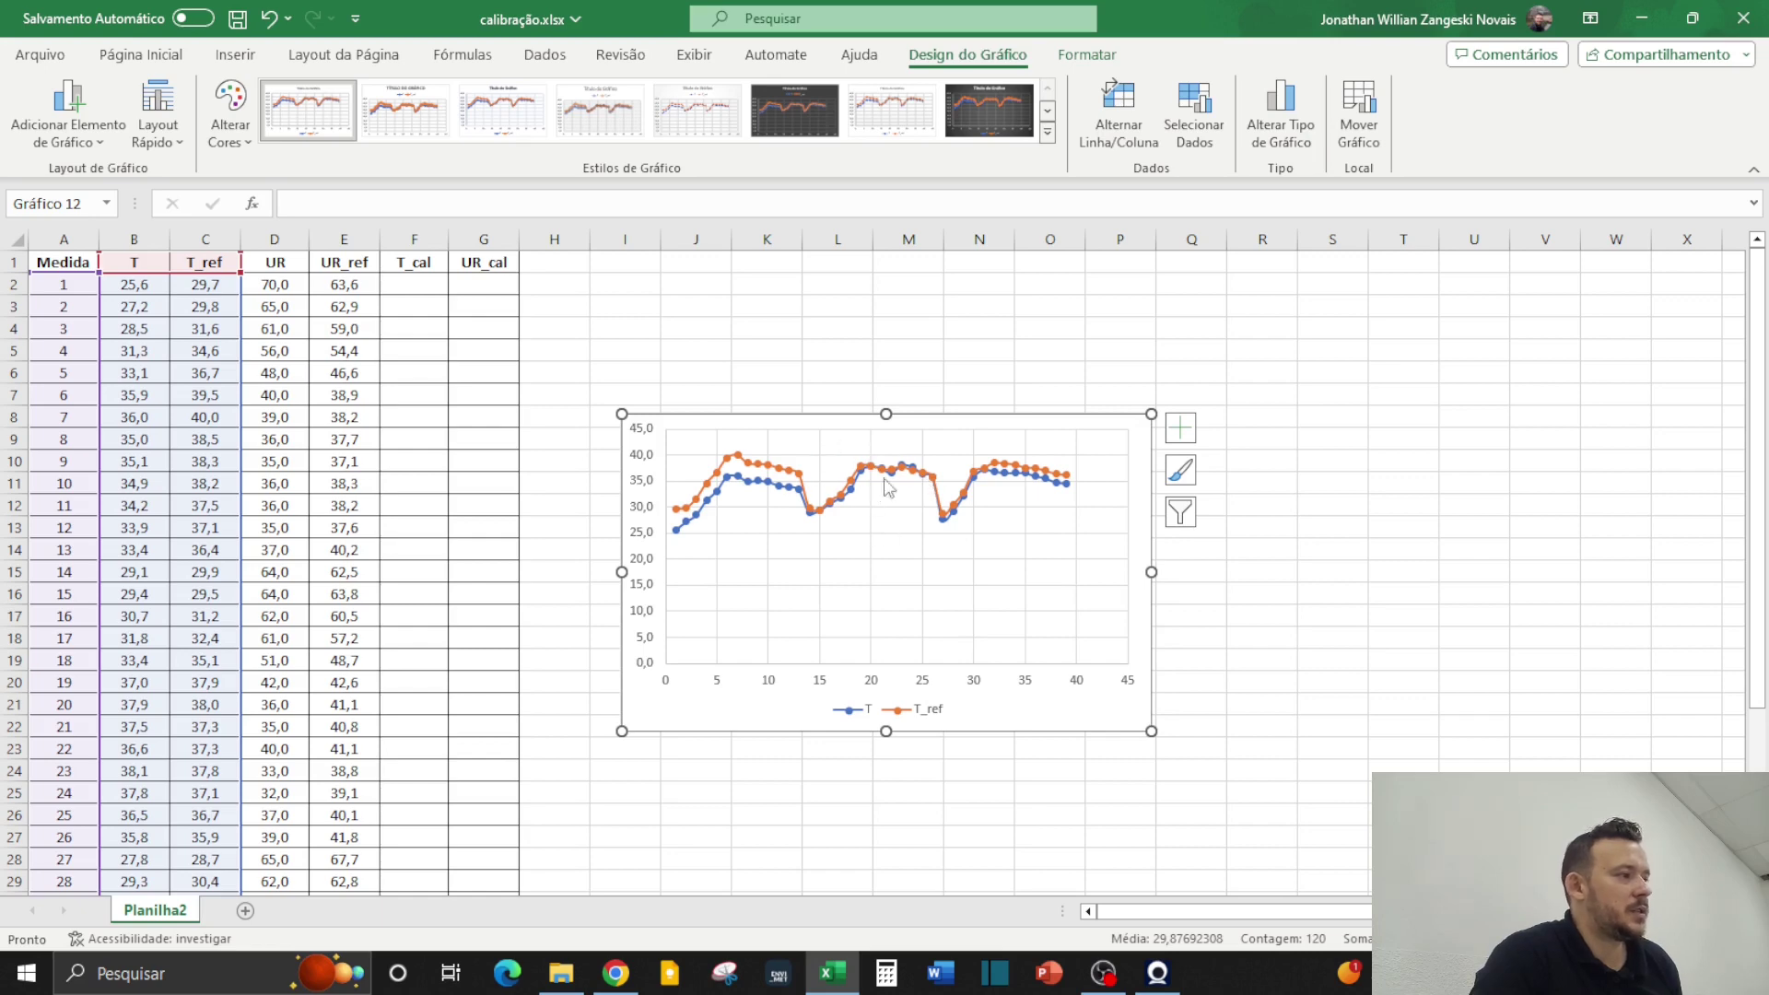
Shrink the temperature chart slightly and move it up beside the data table, starting at the first row
drag(1150, 731, 1105, 692)
drag(745, 417, 707, 262)
click(1225, 458)
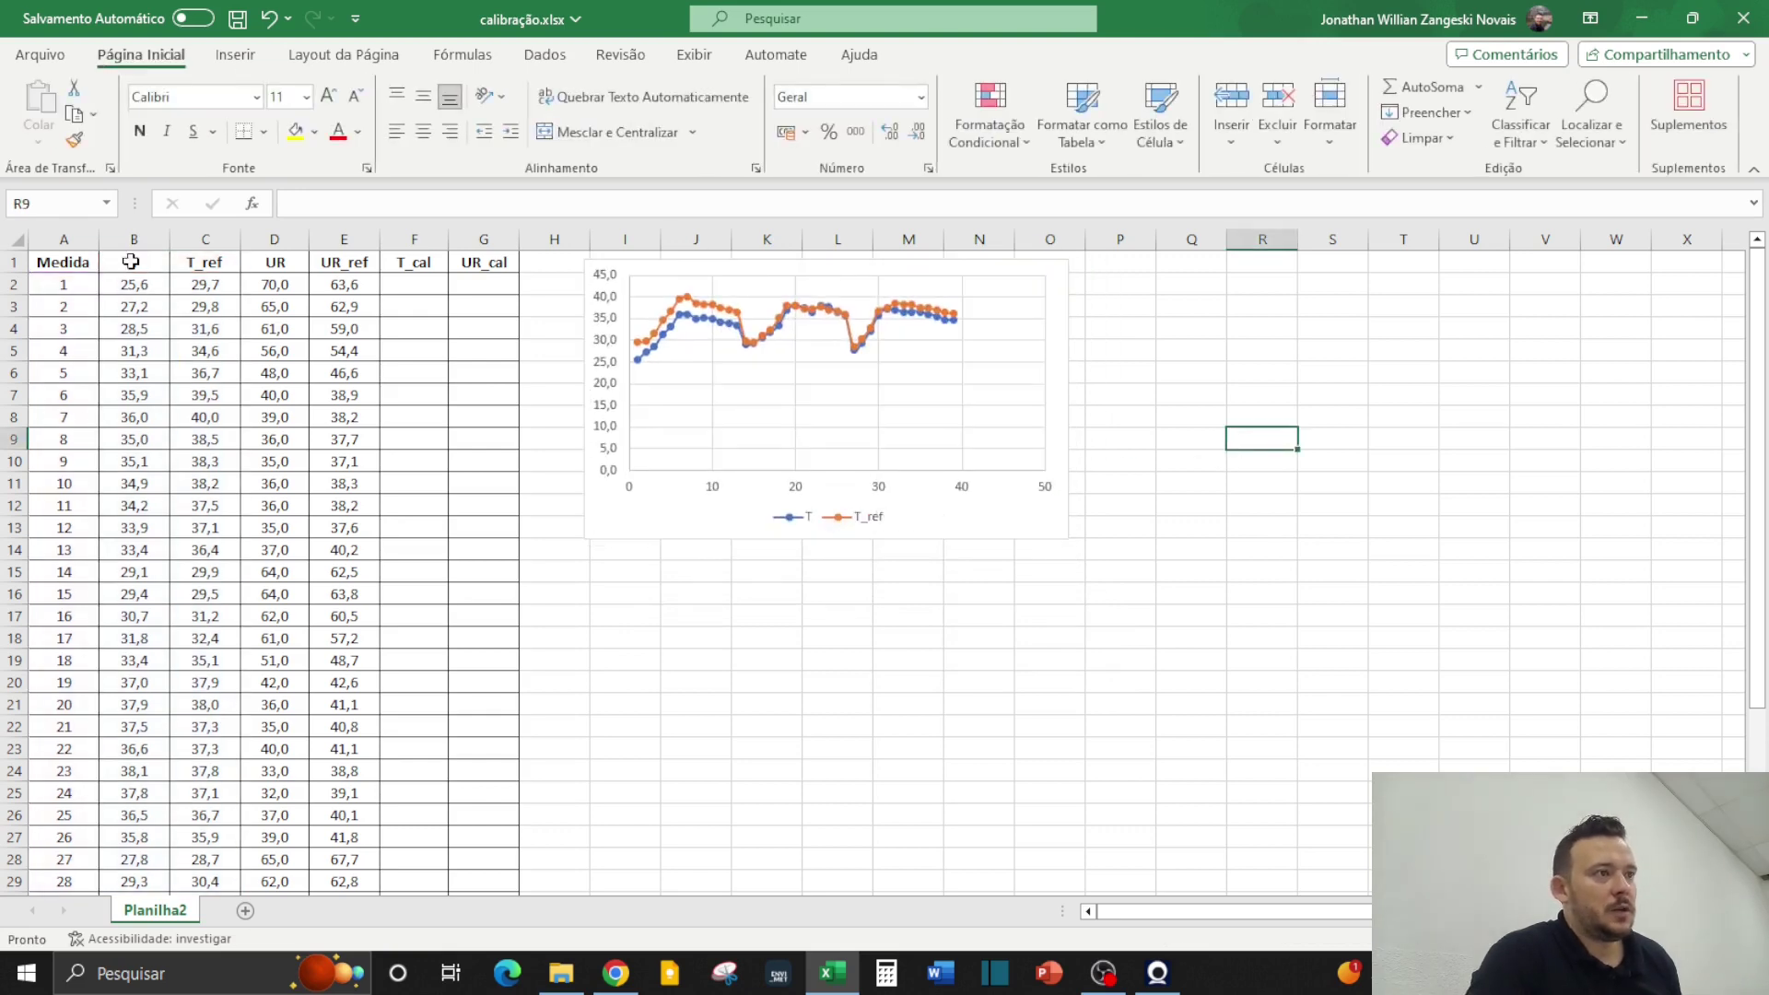
Insert a scatter chart with smooth lines and markers from the Medida, UR and UR_ref columns, and remove its title
click(74, 233)
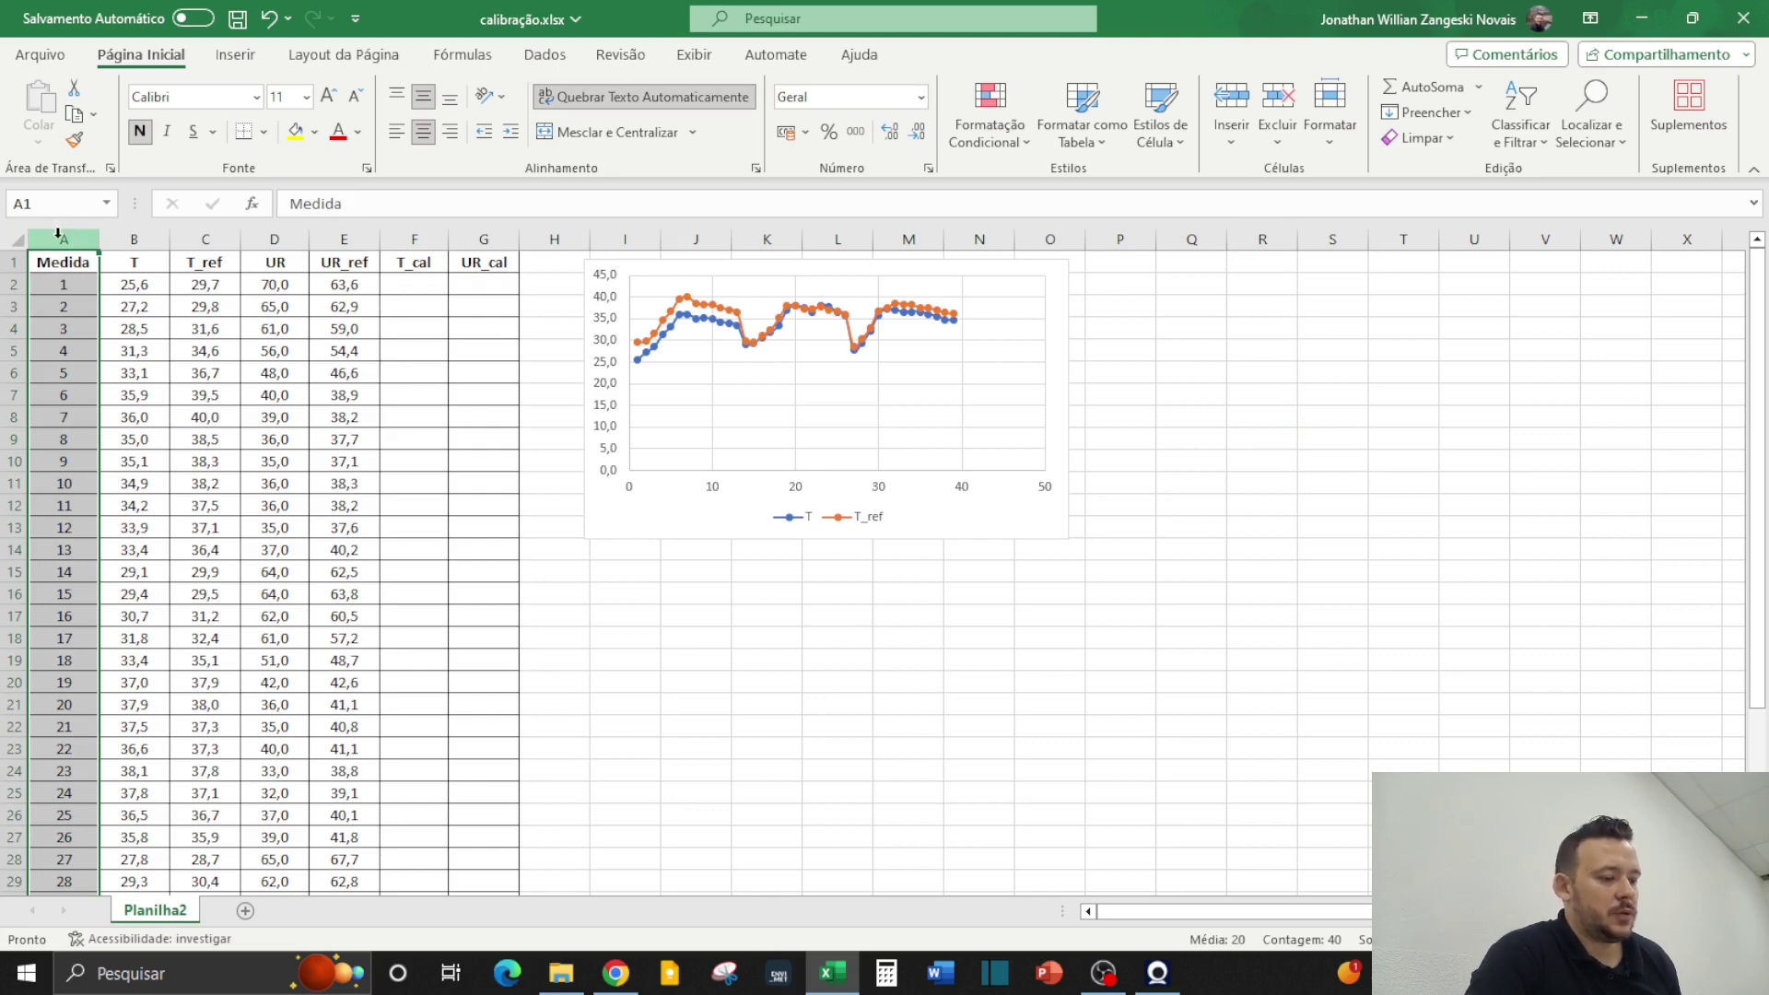
ctrl+click(277, 236)
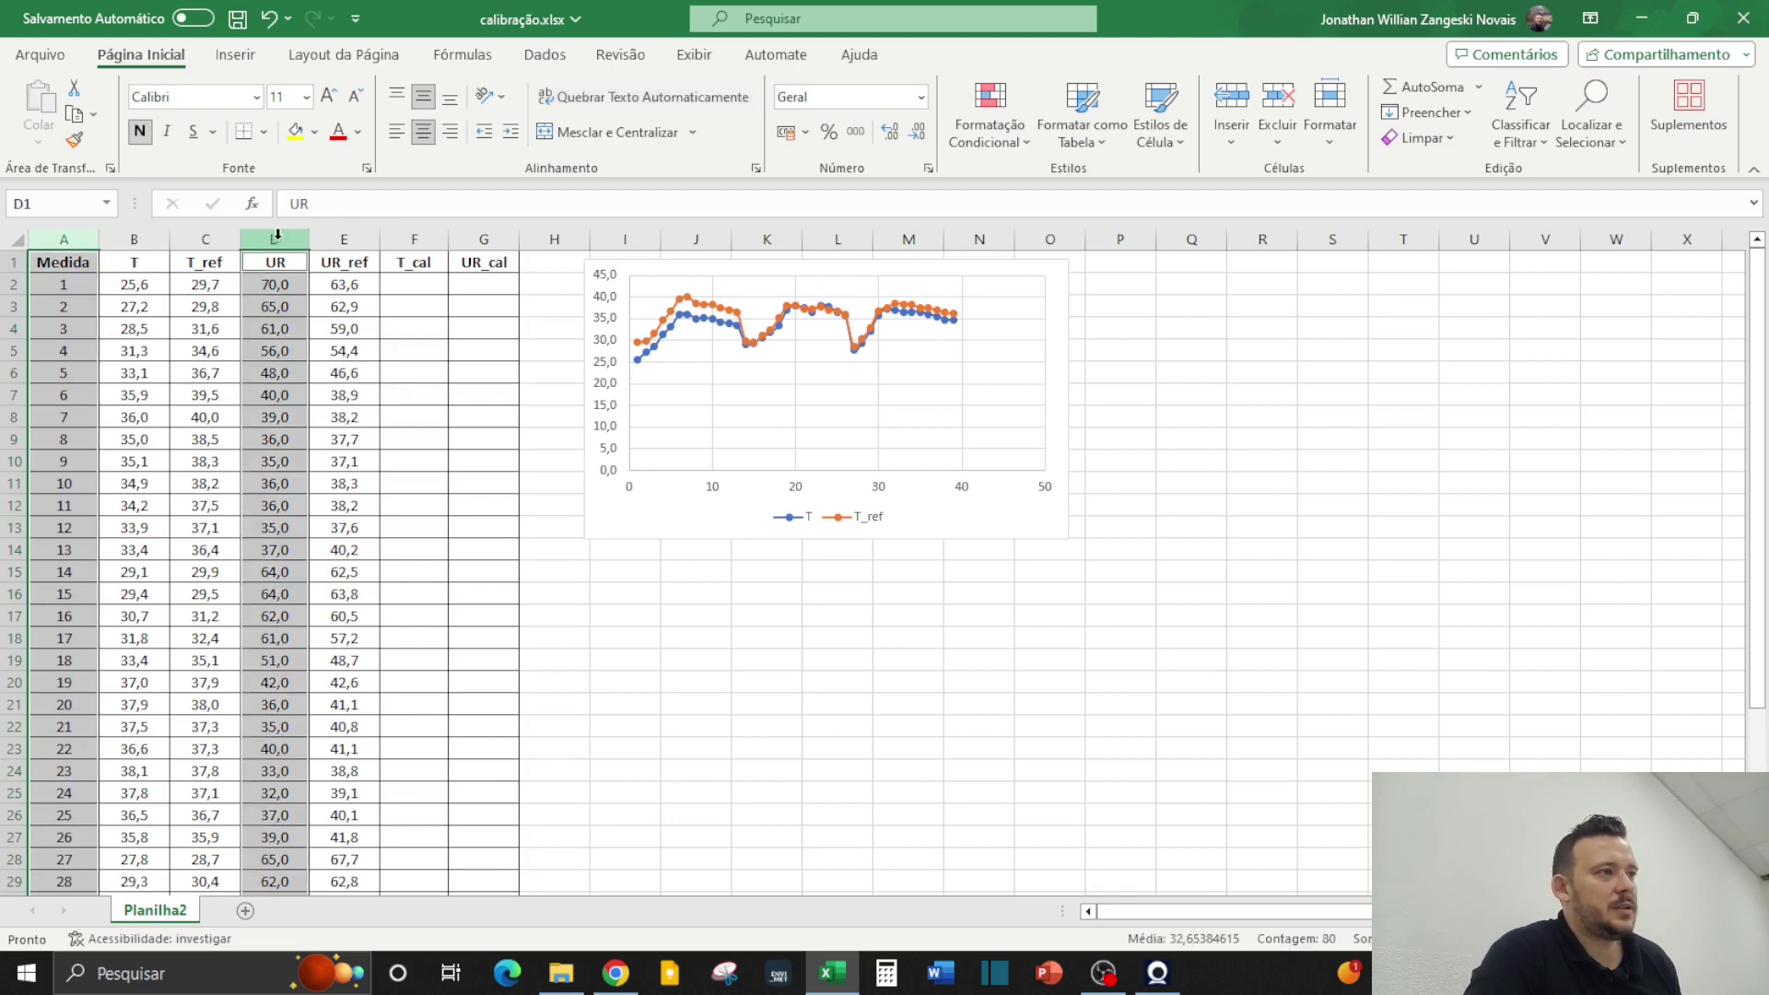
ctrl+click(363, 236)
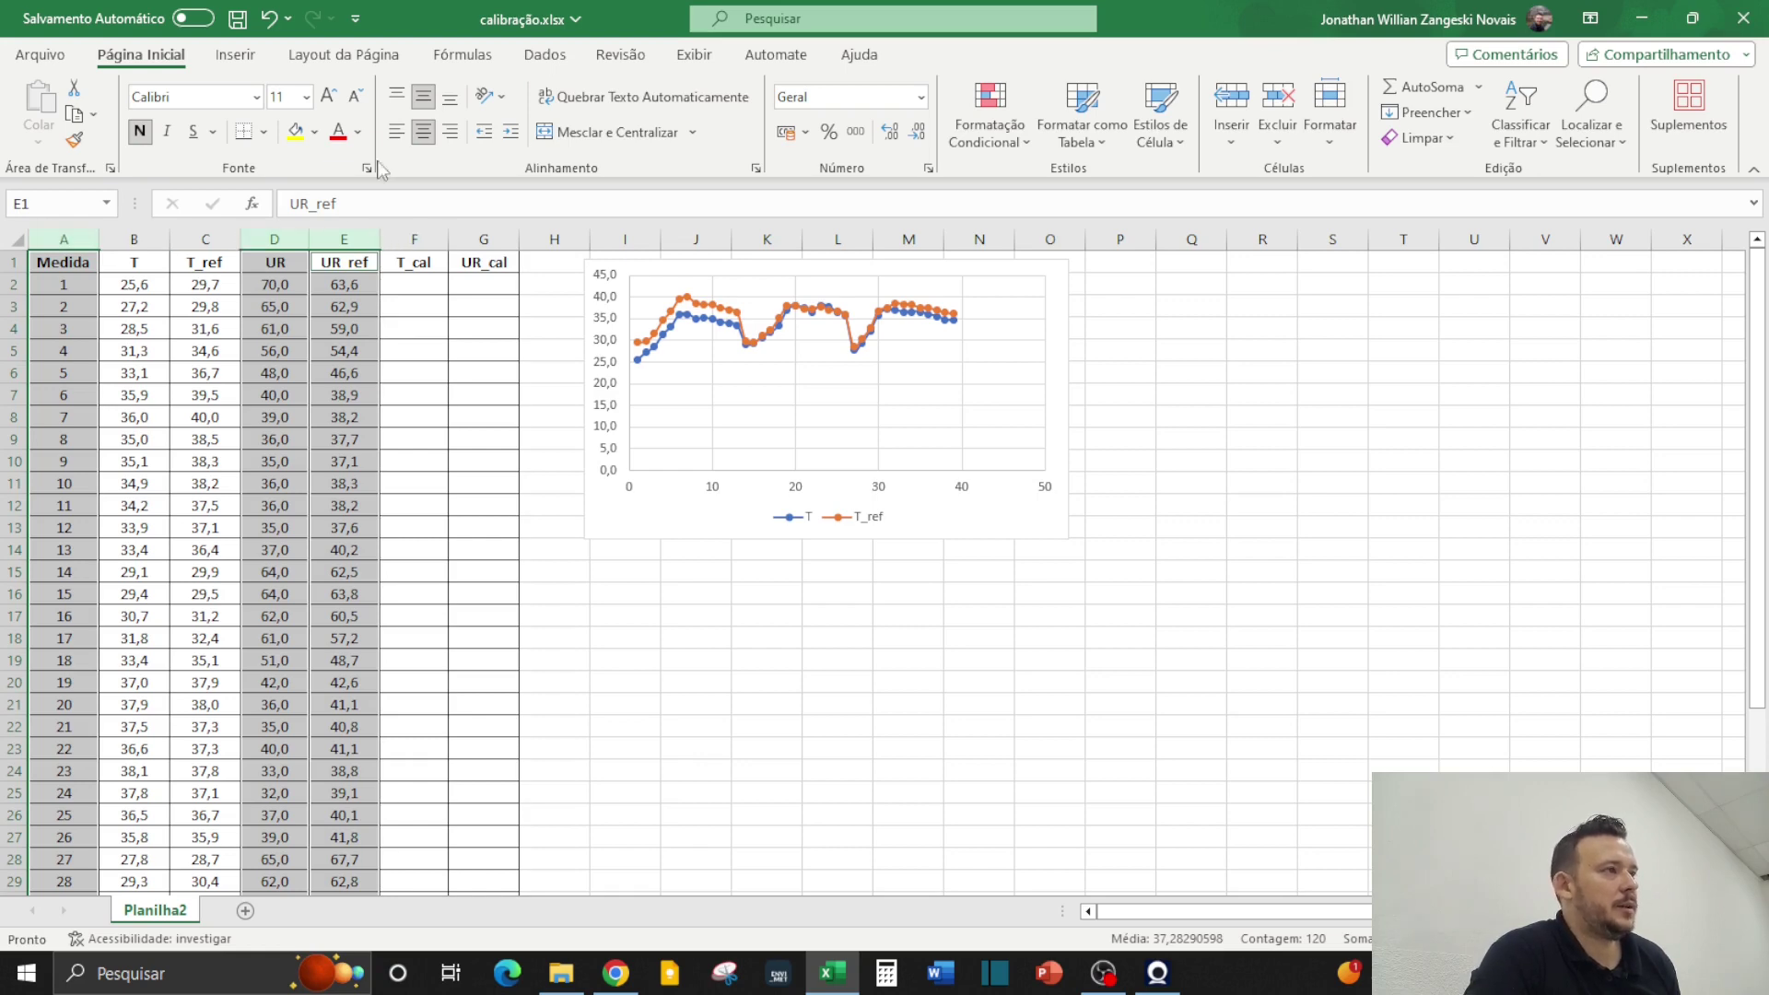
click(236, 56)
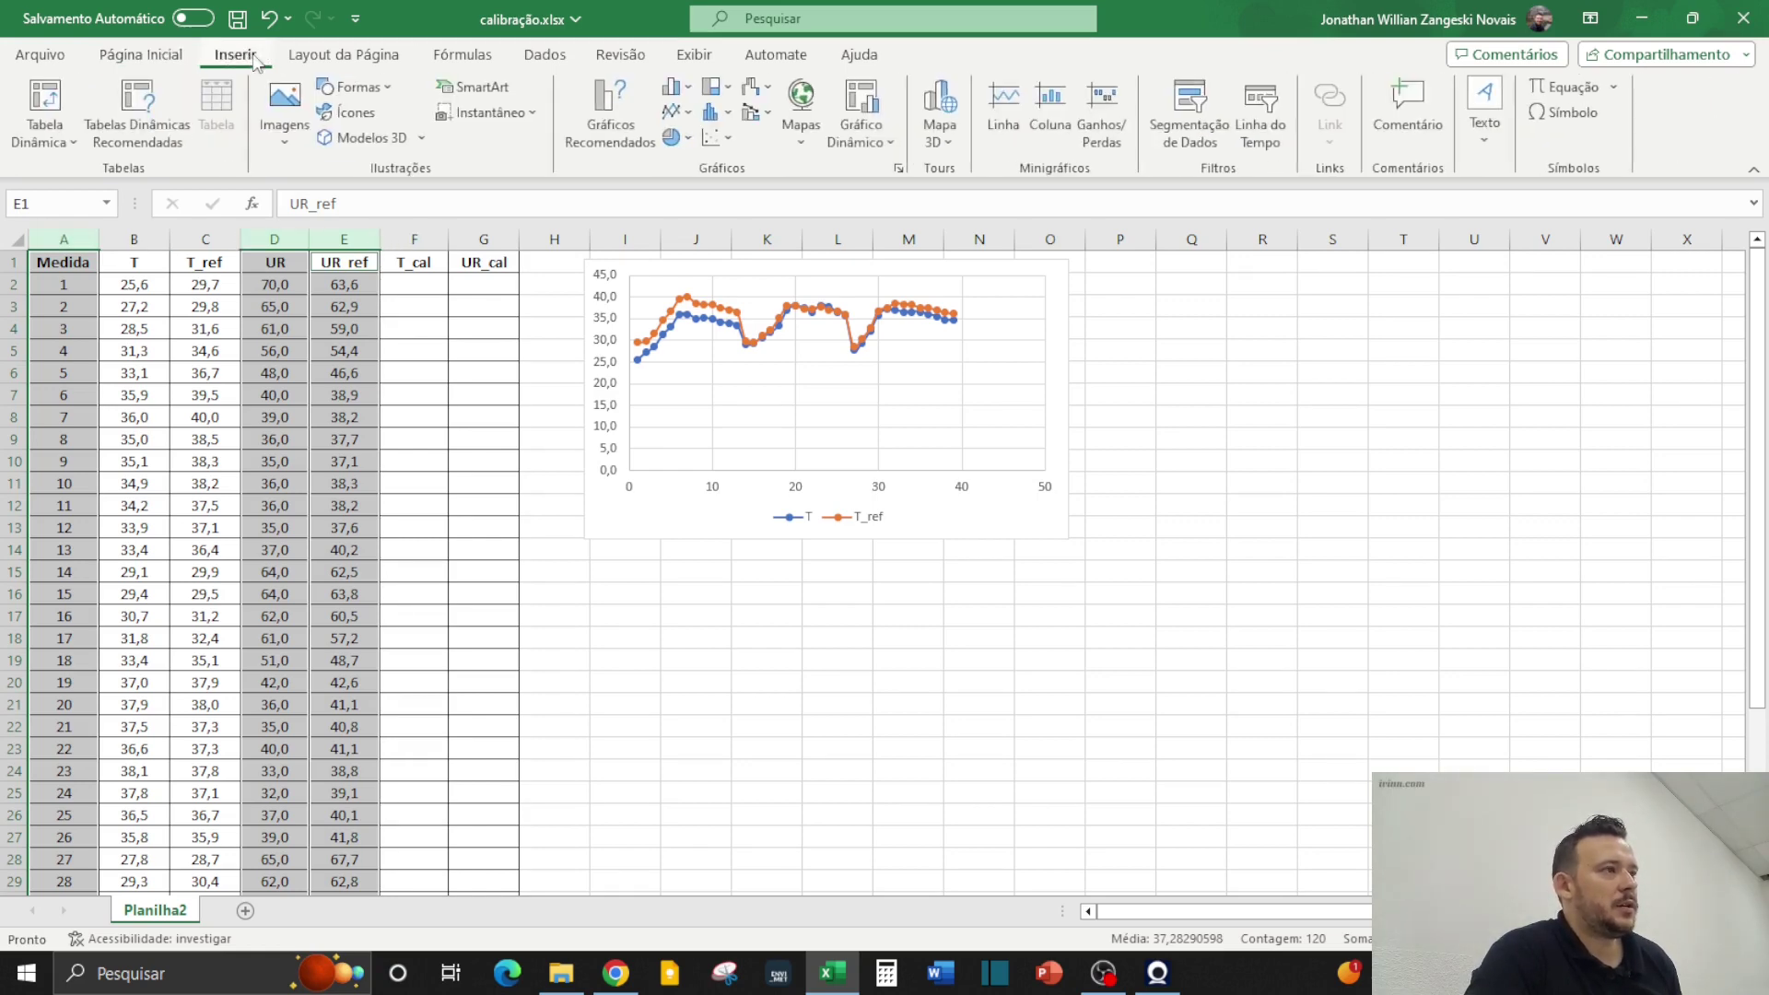
click(715, 140)
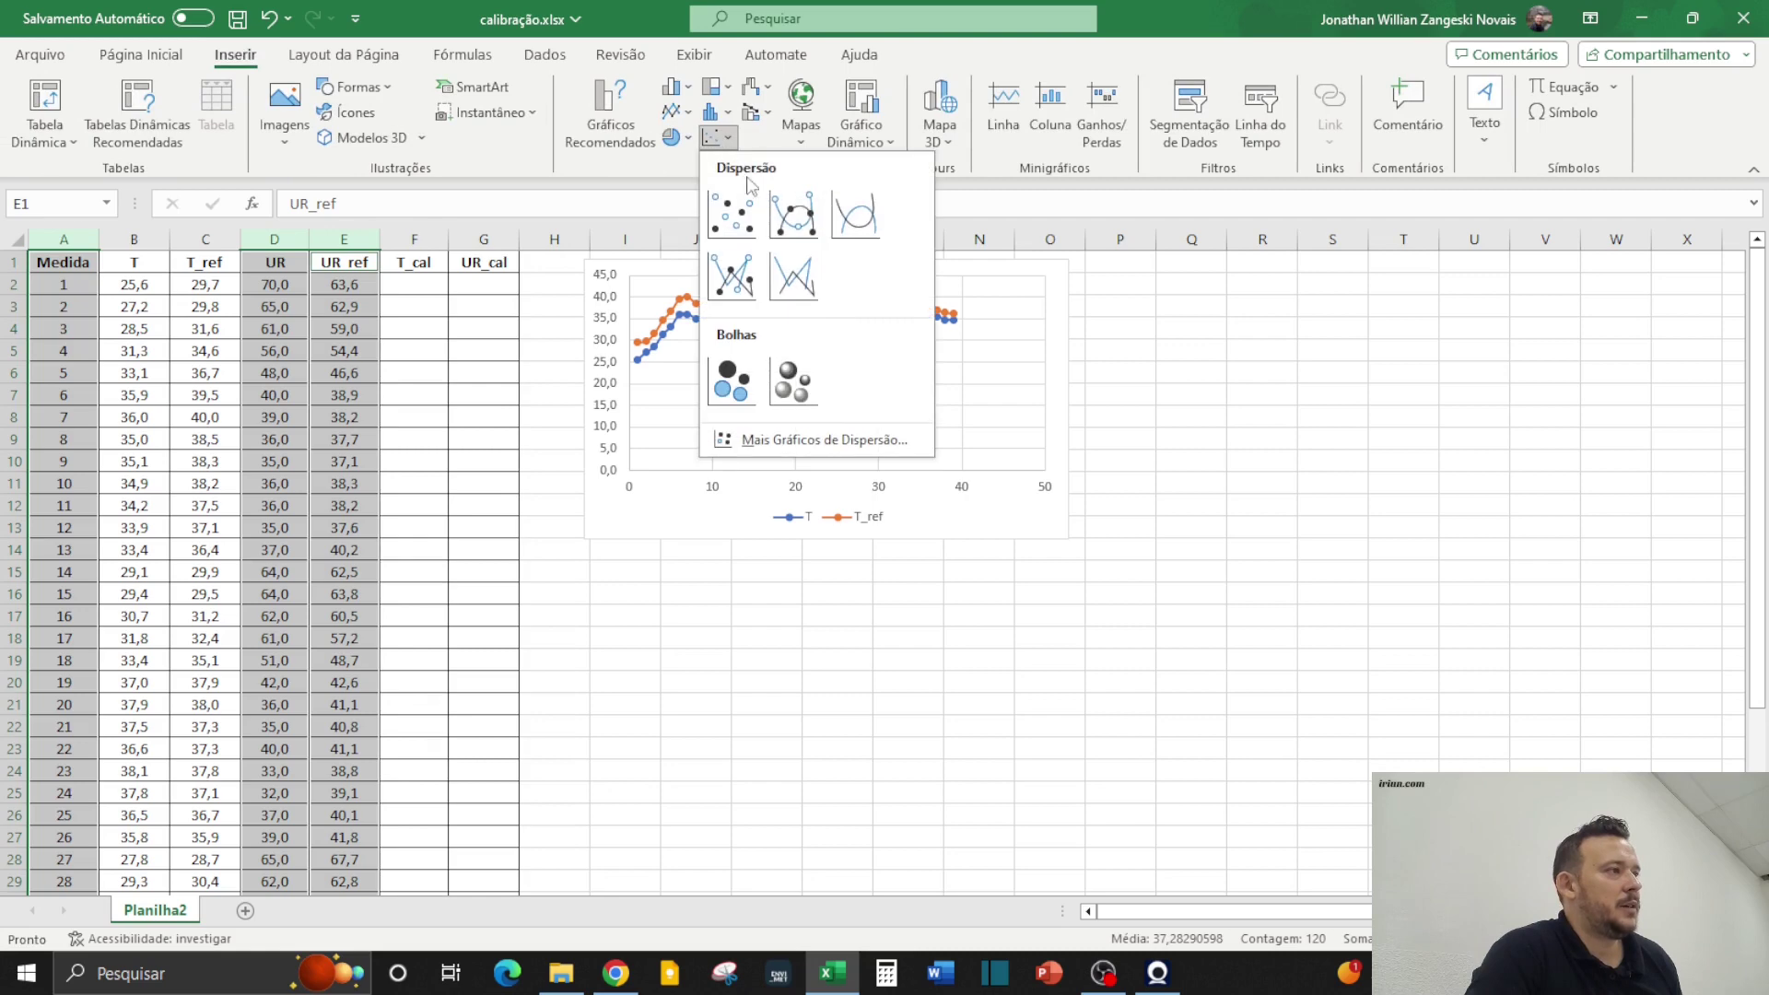
click(791, 207)
click(907, 444)
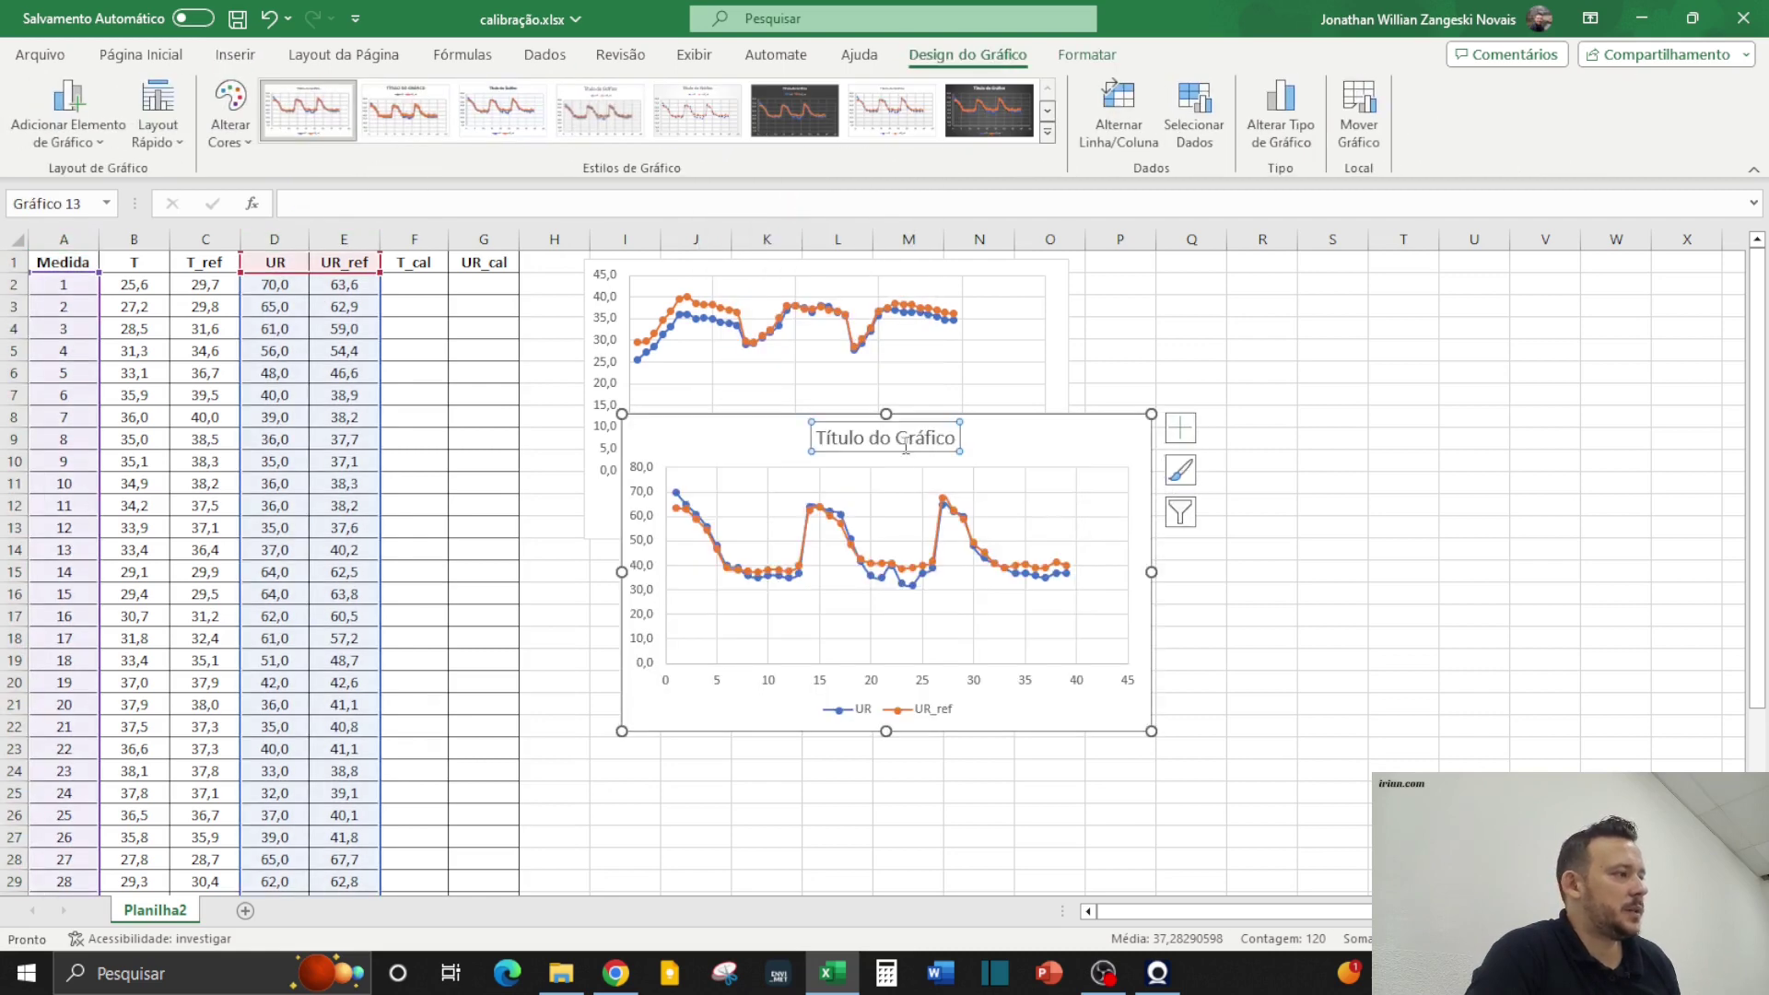
key(Delete)
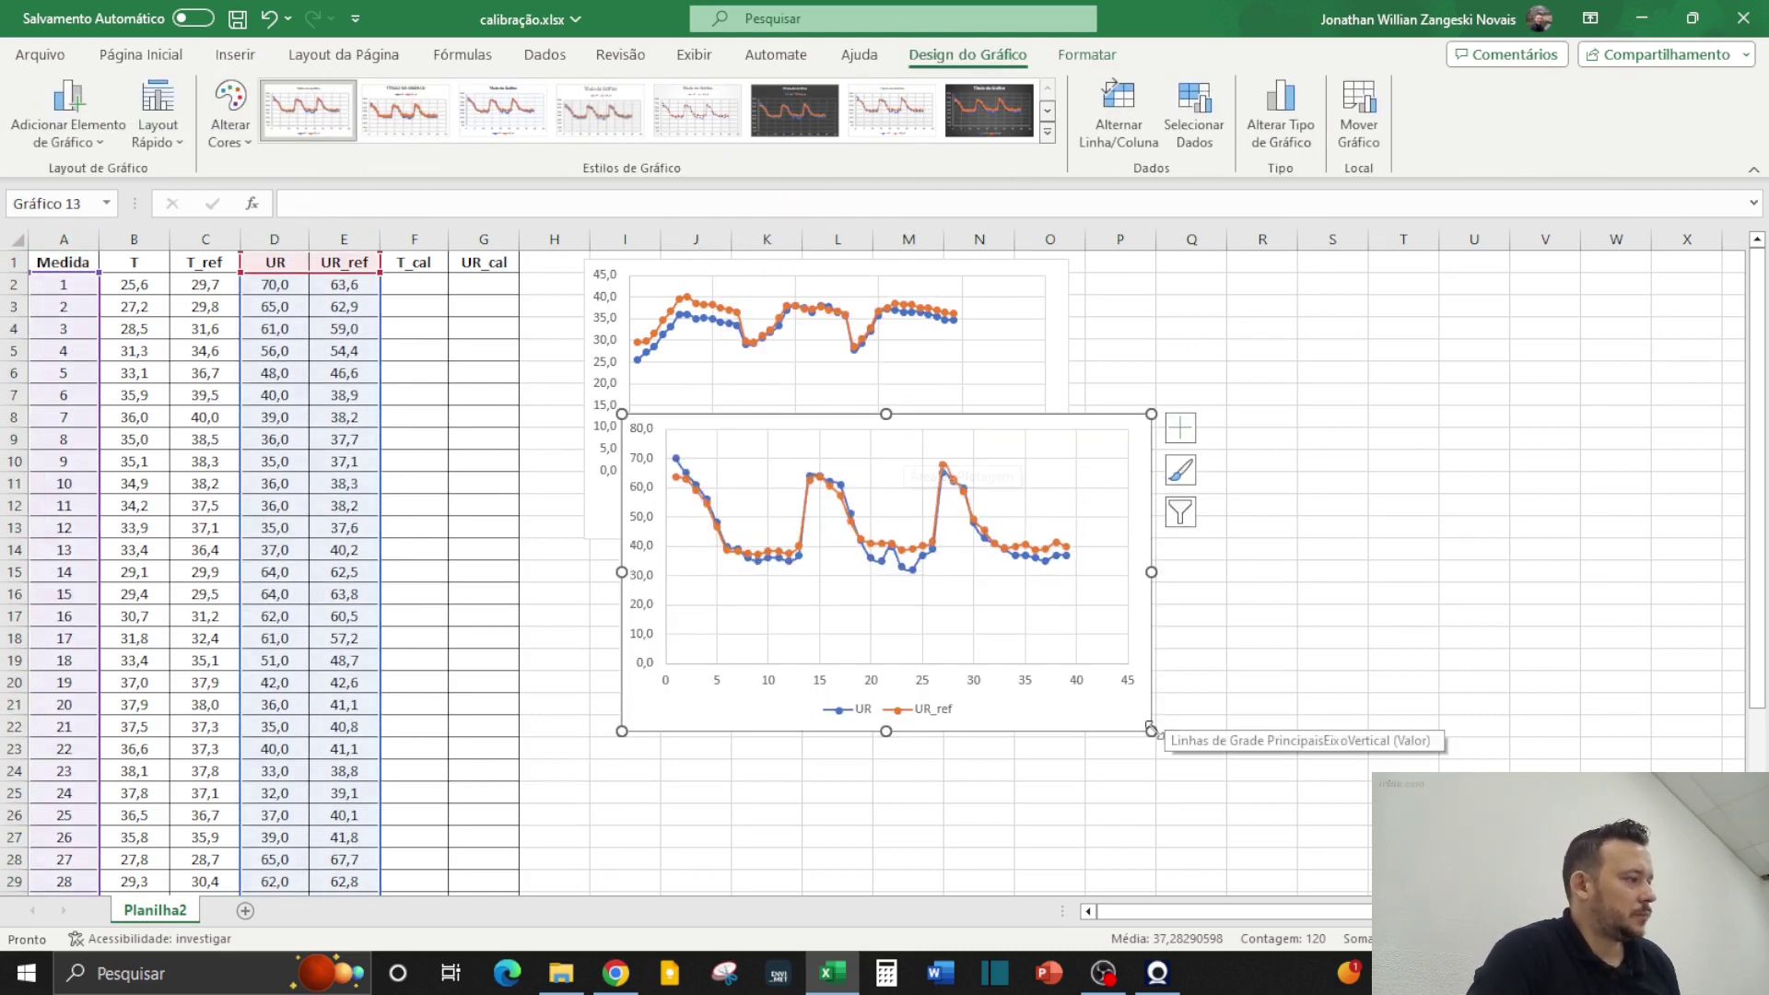
Move the UR chart directly below the temperature chart and reduce it to about the same width
drag(1134, 705, 1119, 846)
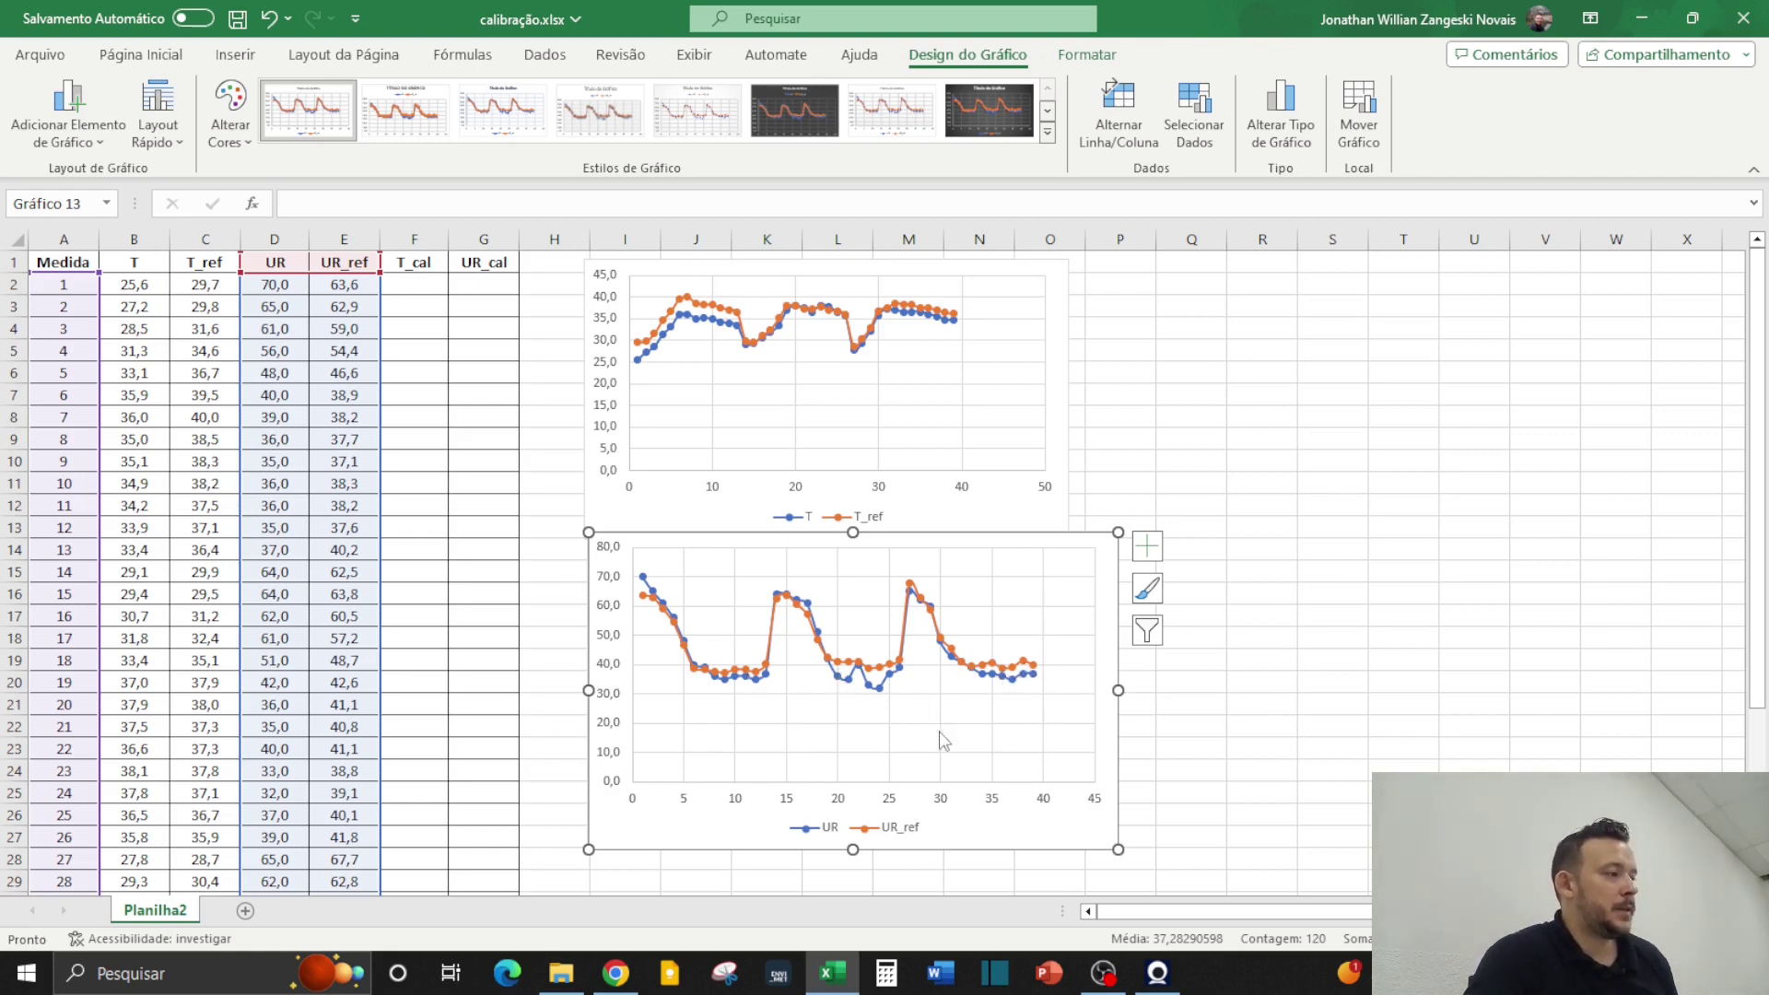
drag(1117, 848, 1069, 826)
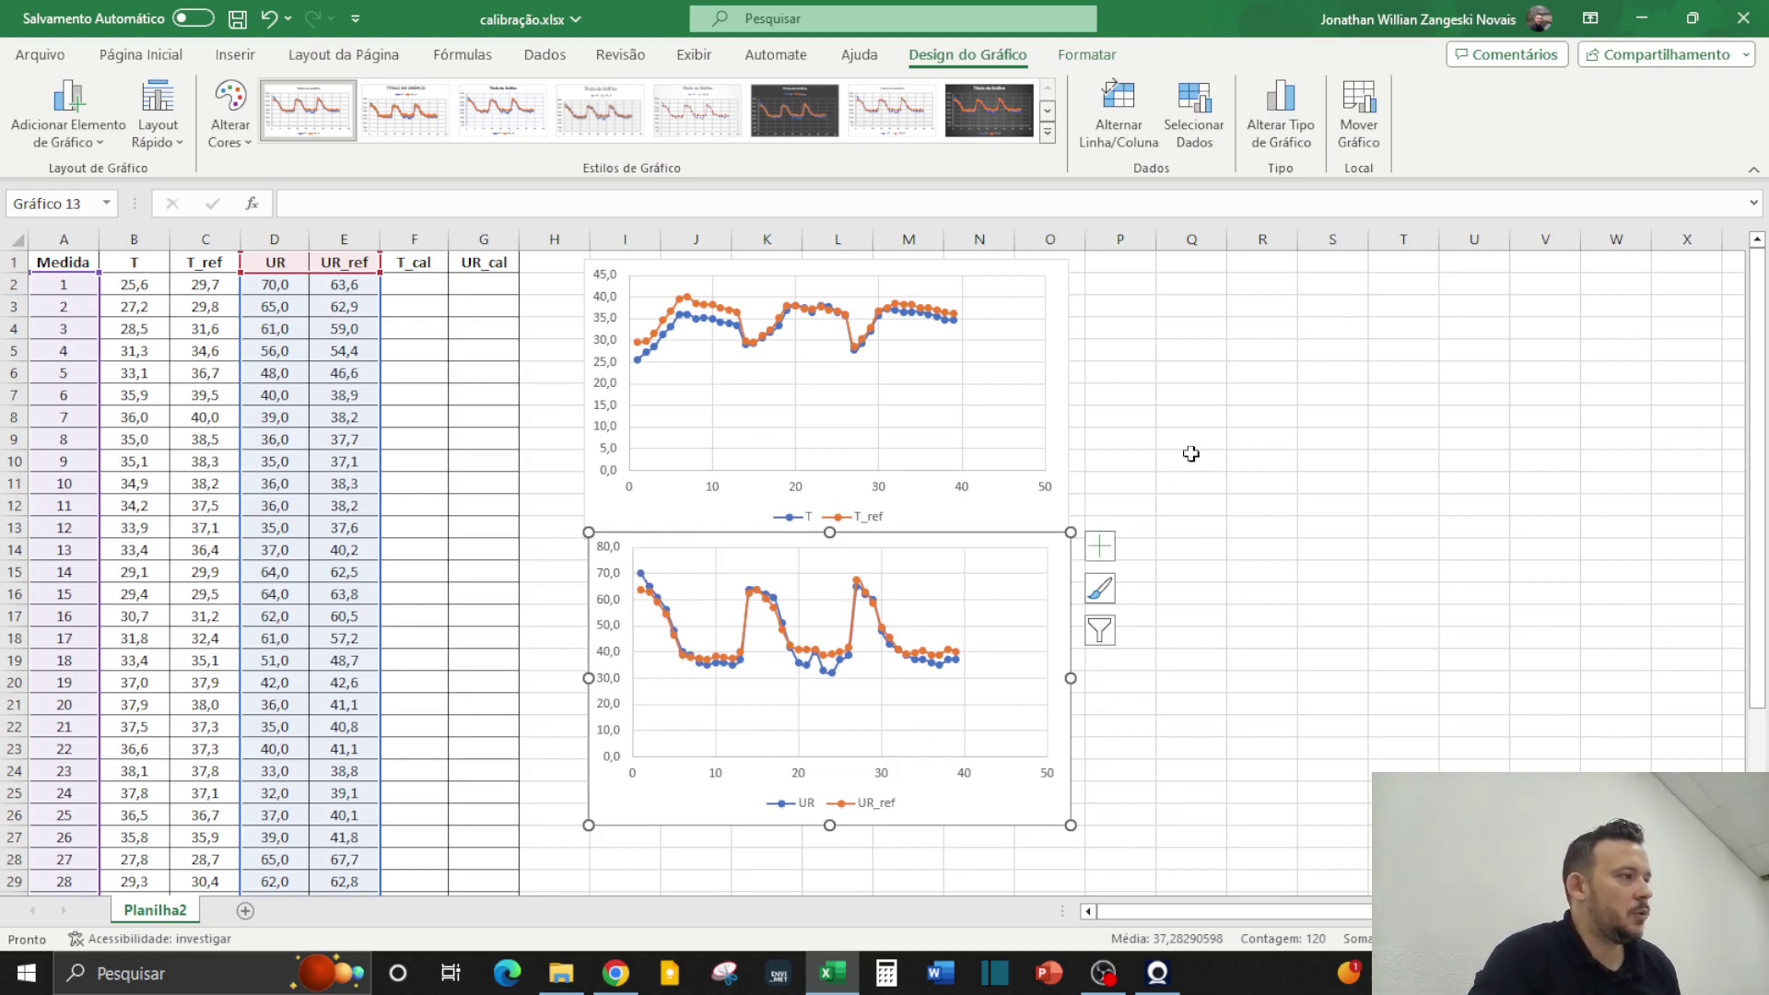
click(1261, 417)
click(1047, 553)
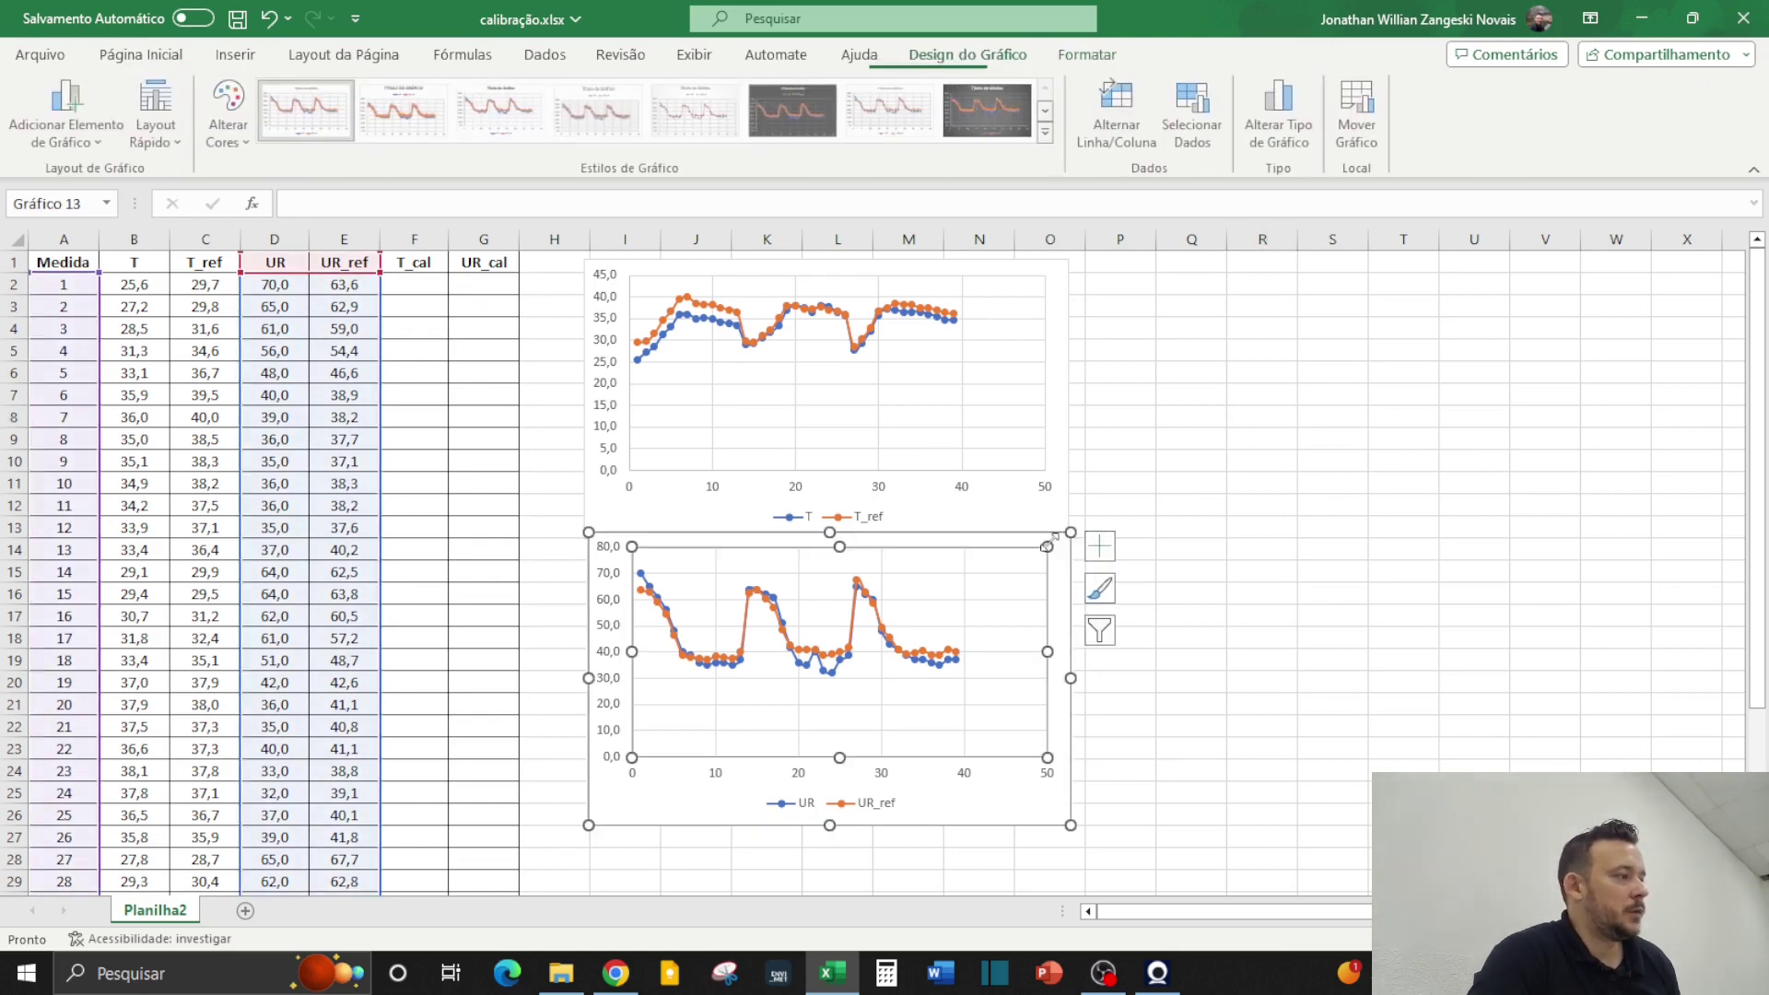
click(1318, 629)
Move the UR chart to the right of the temperature chart, shrinking it slightly, and align the temperature chart against its edge
drag(1060, 584, 1531, 305)
drag(1563, 544, 1541, 532)
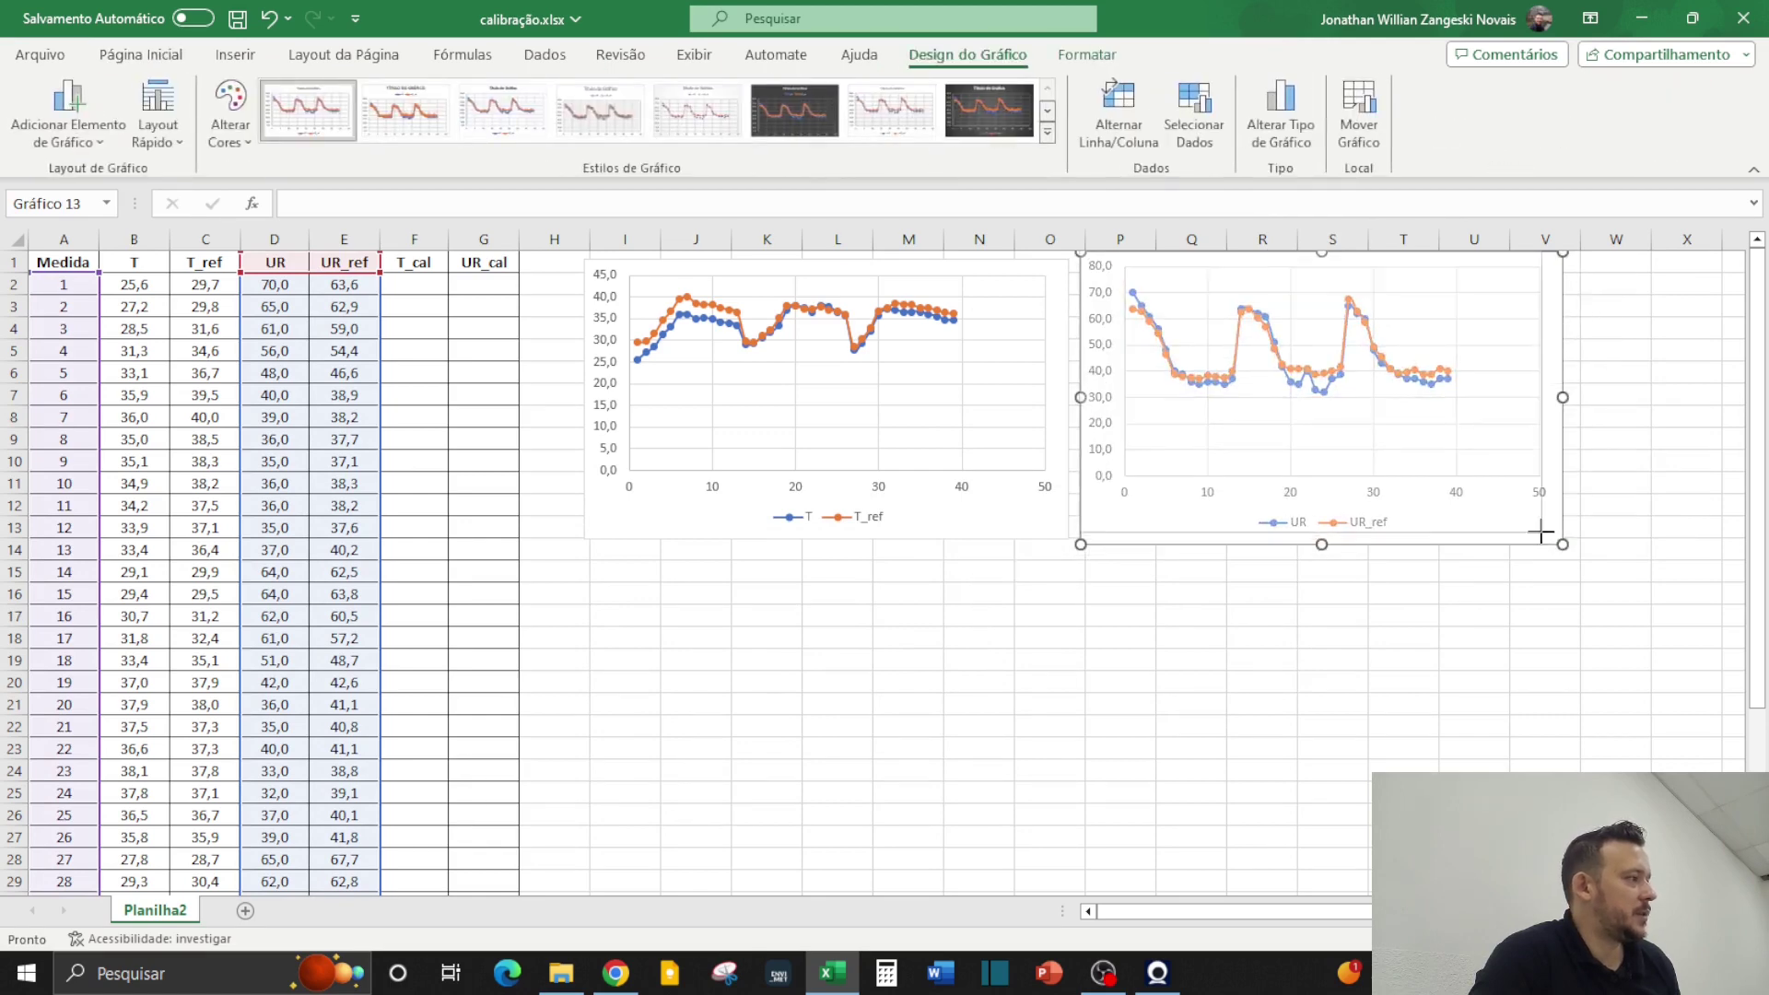
drag(1044, 525, 1055, 520)
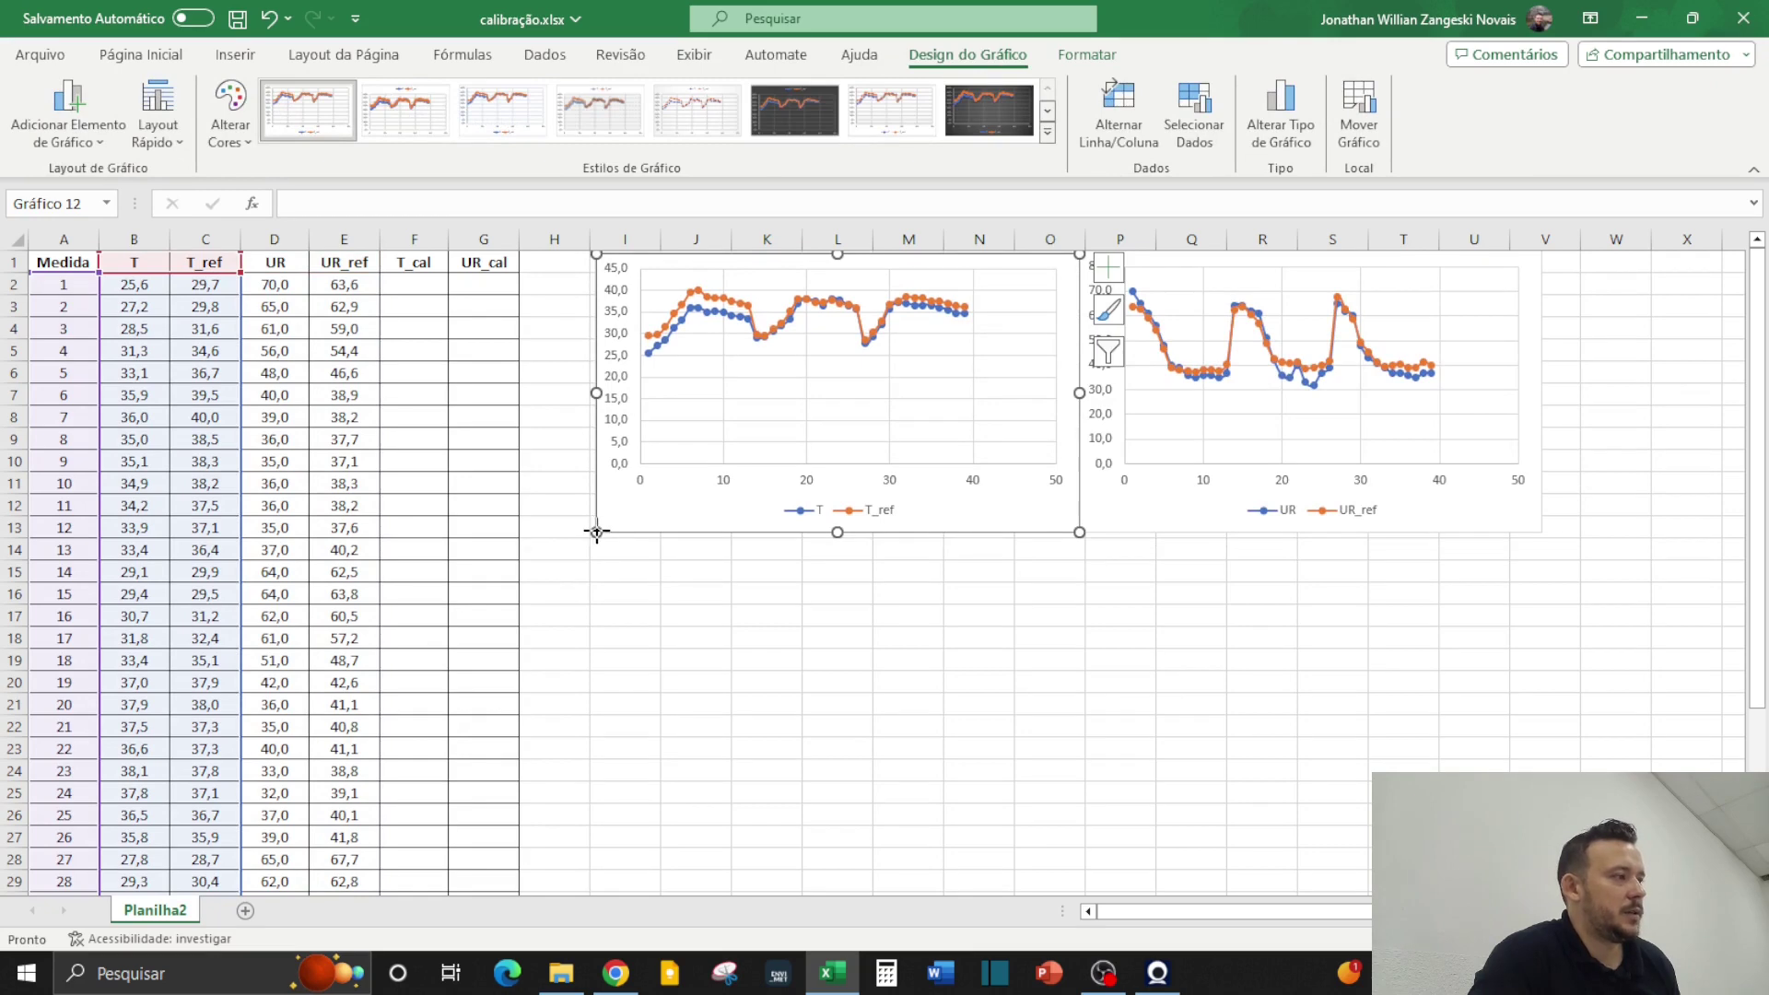
drag(596, 531, 598, 530)
click(693, 636)
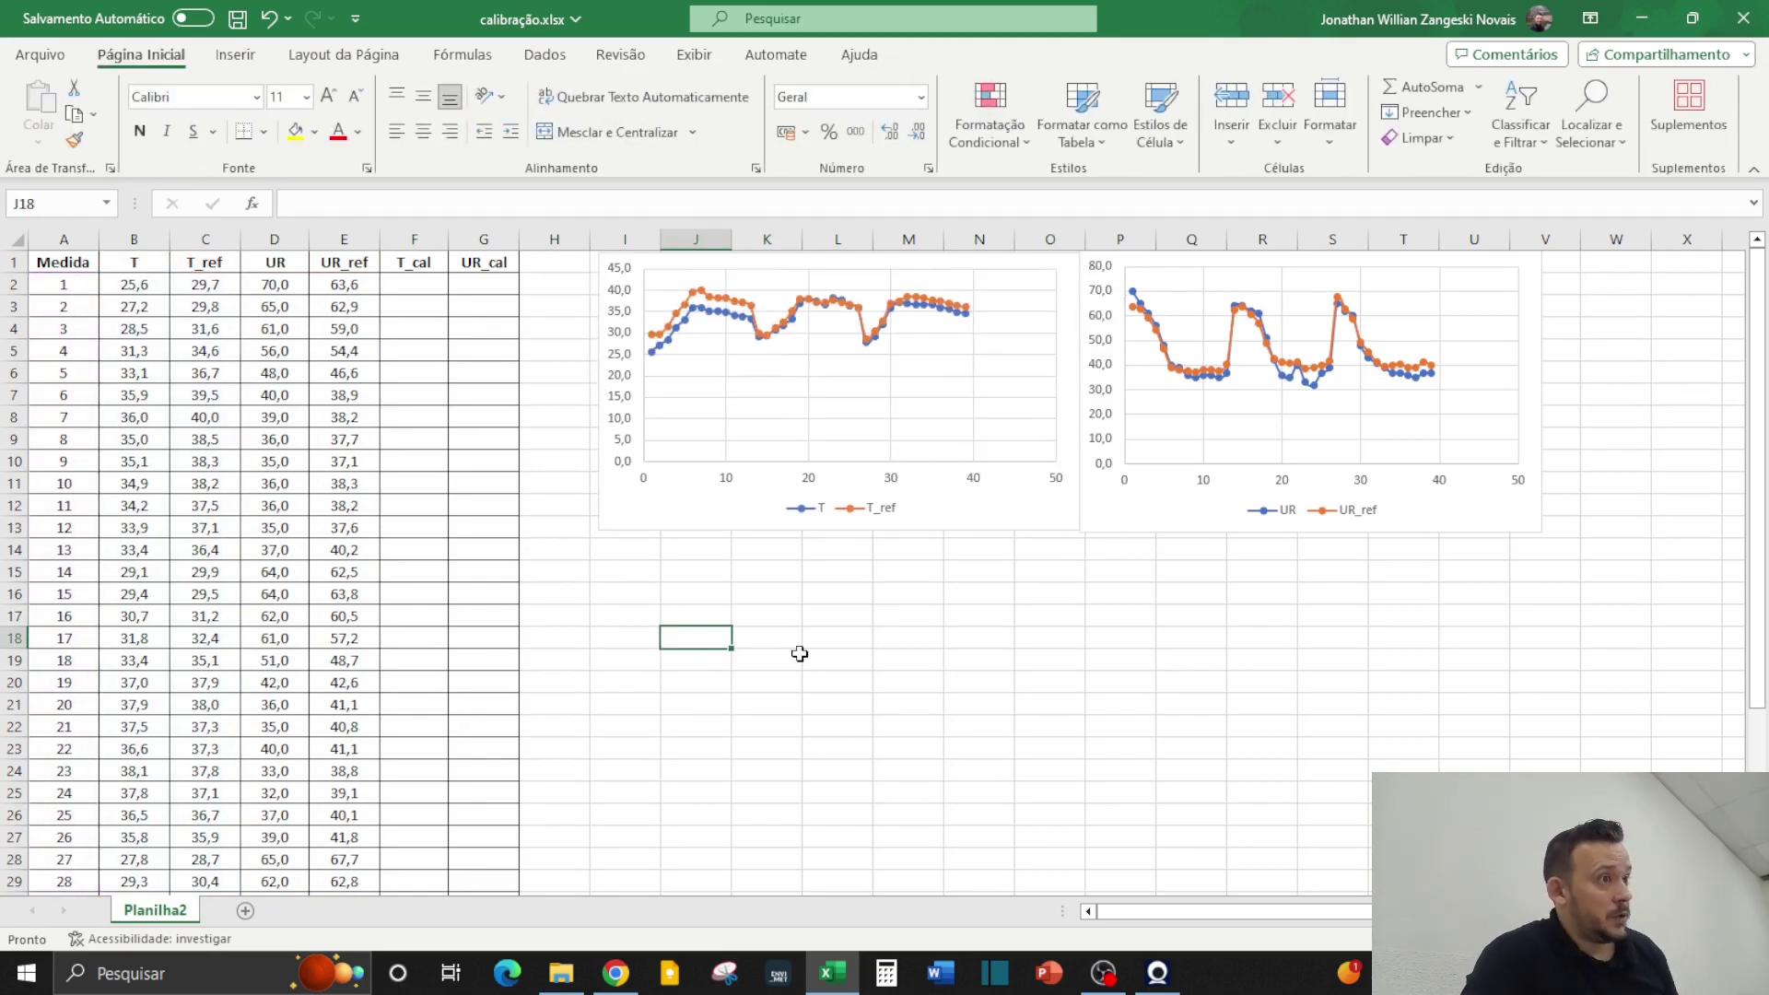
Insert a markers-only scatter chart plotting the T_ref column against the T column
click(139, 238)
drag(147, 234, 206, 238)
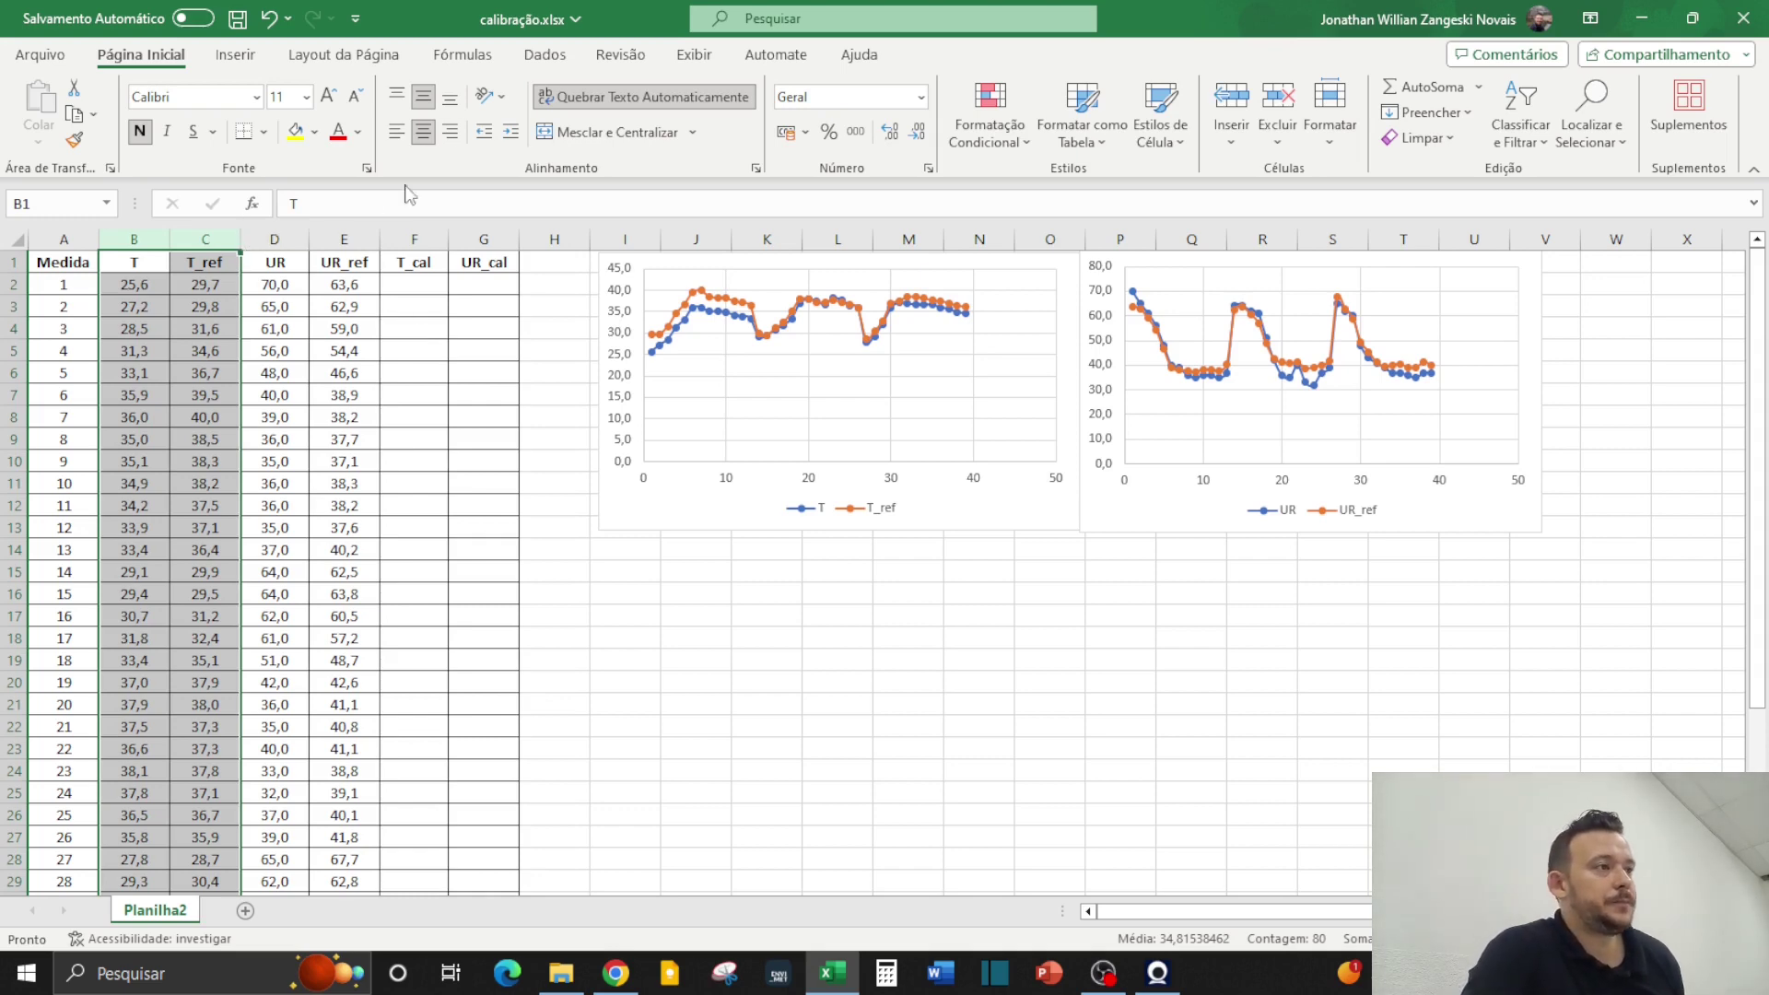
click(236, 55)
click(715, 139)
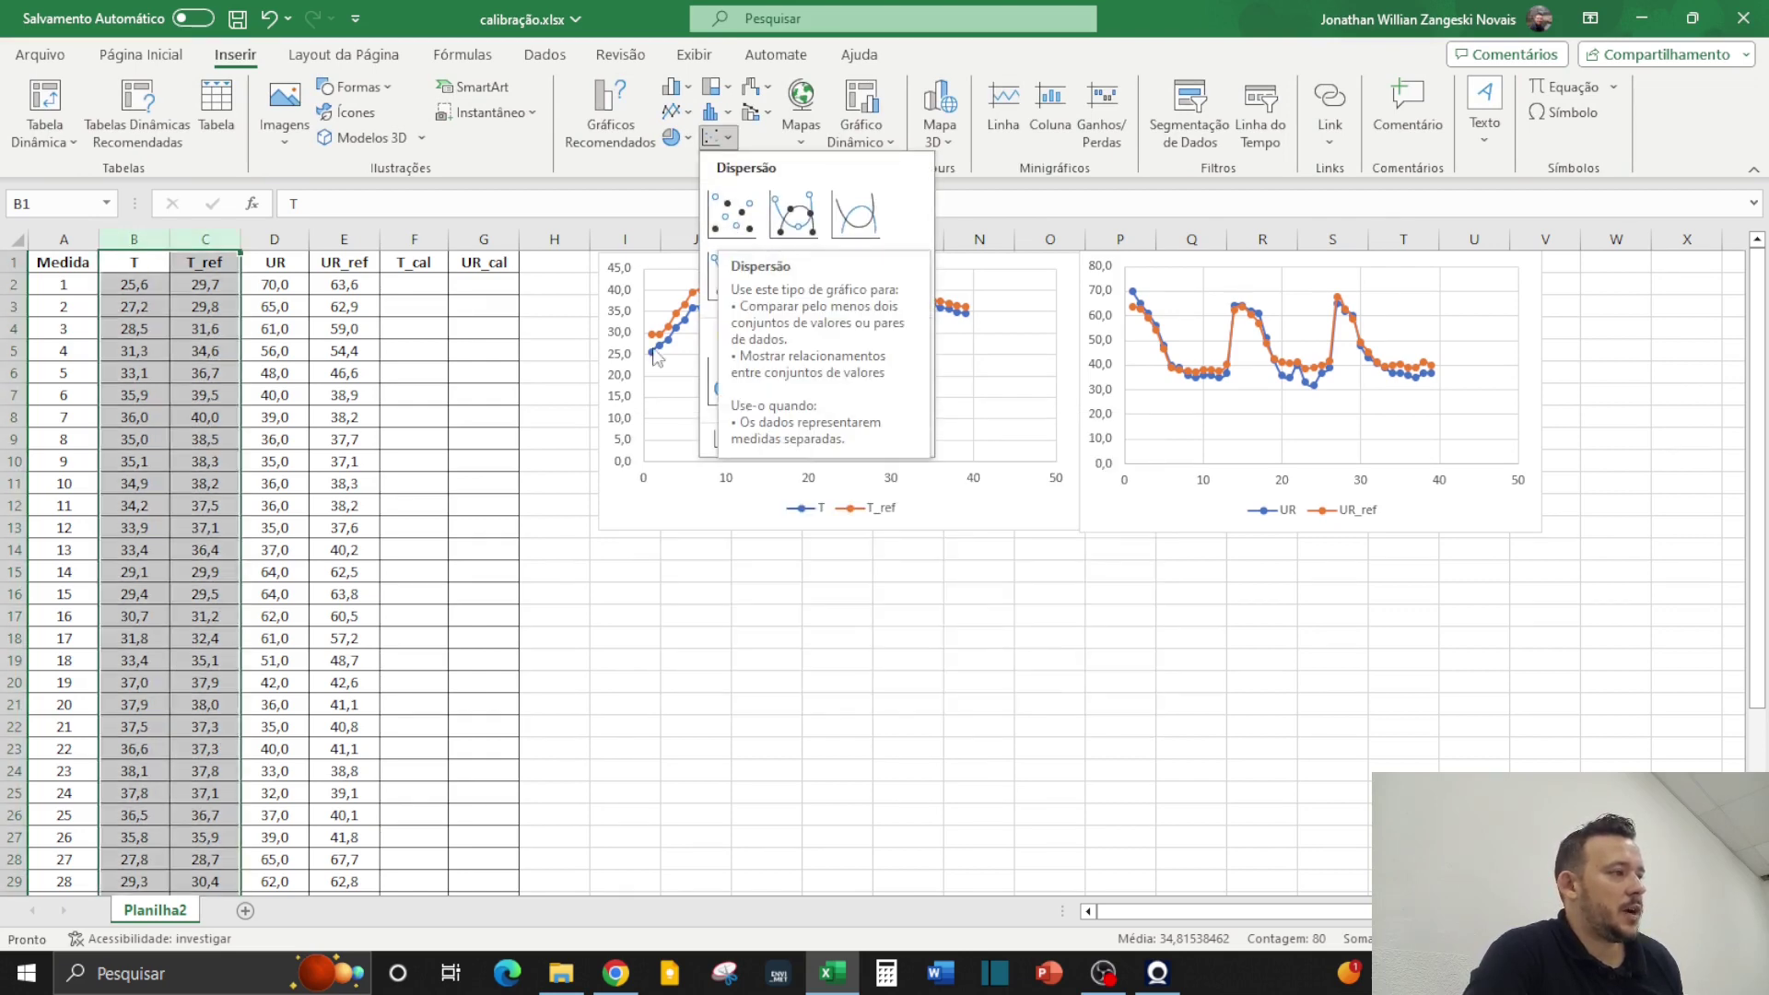
click(1112, 683)
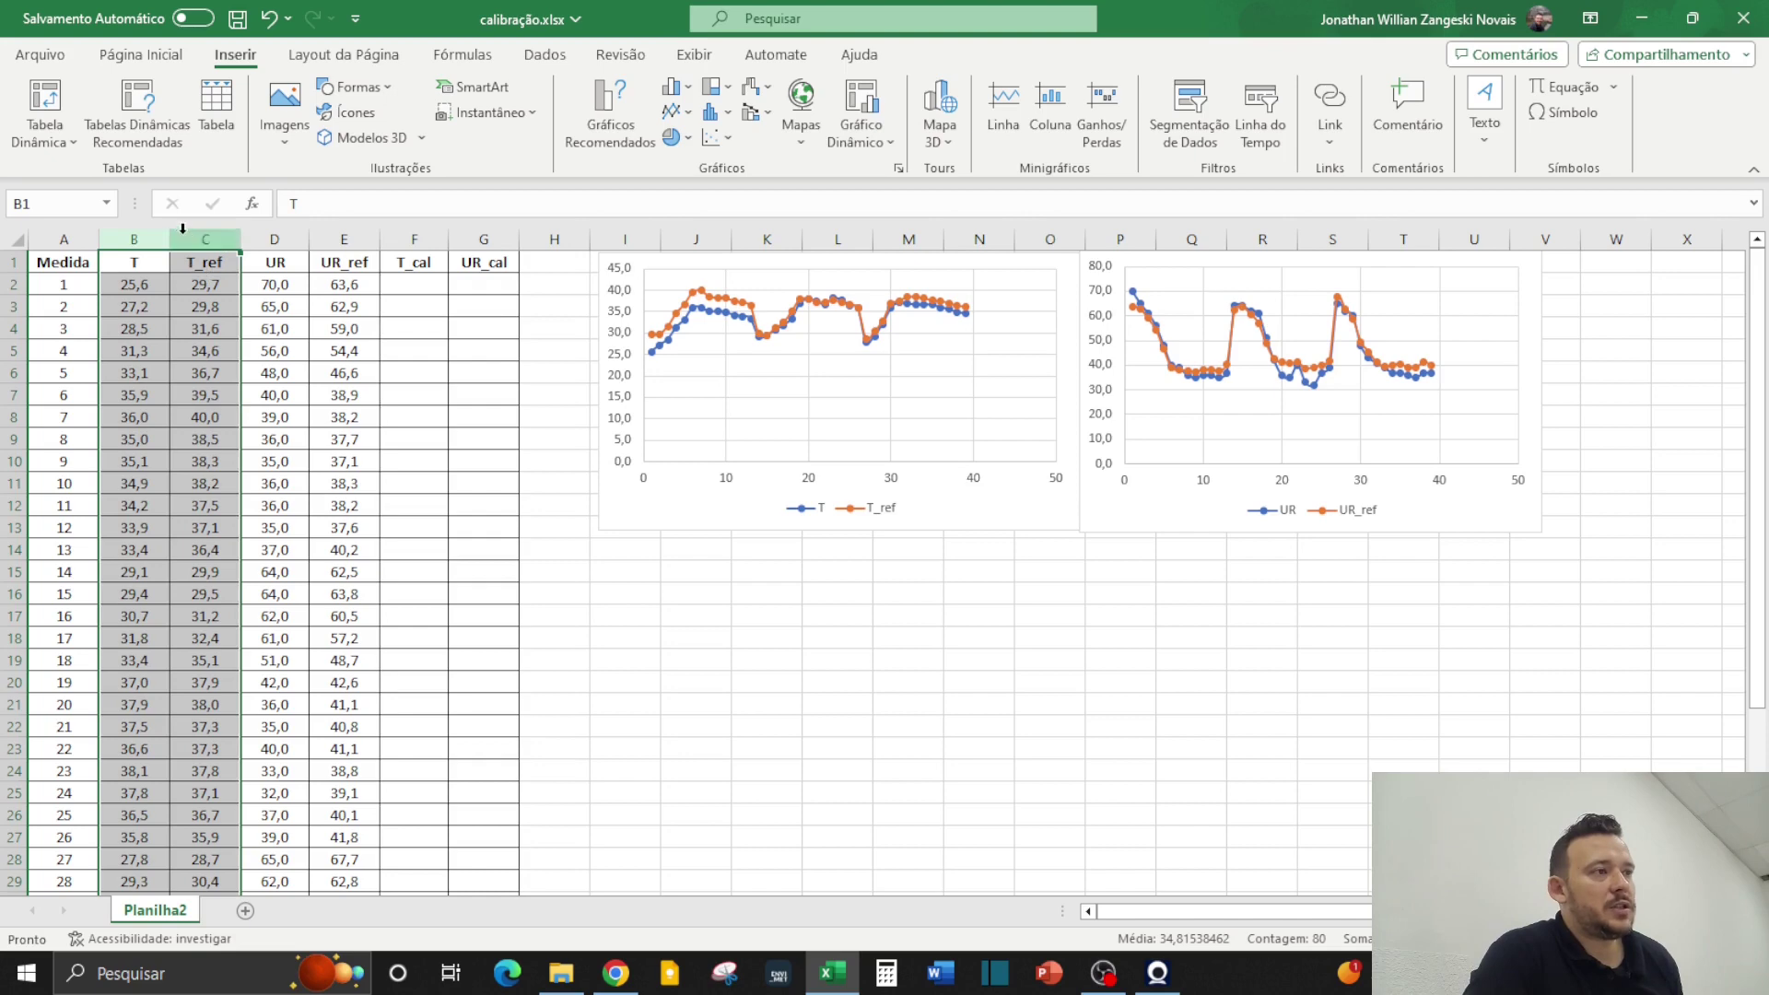
click(719, 136)
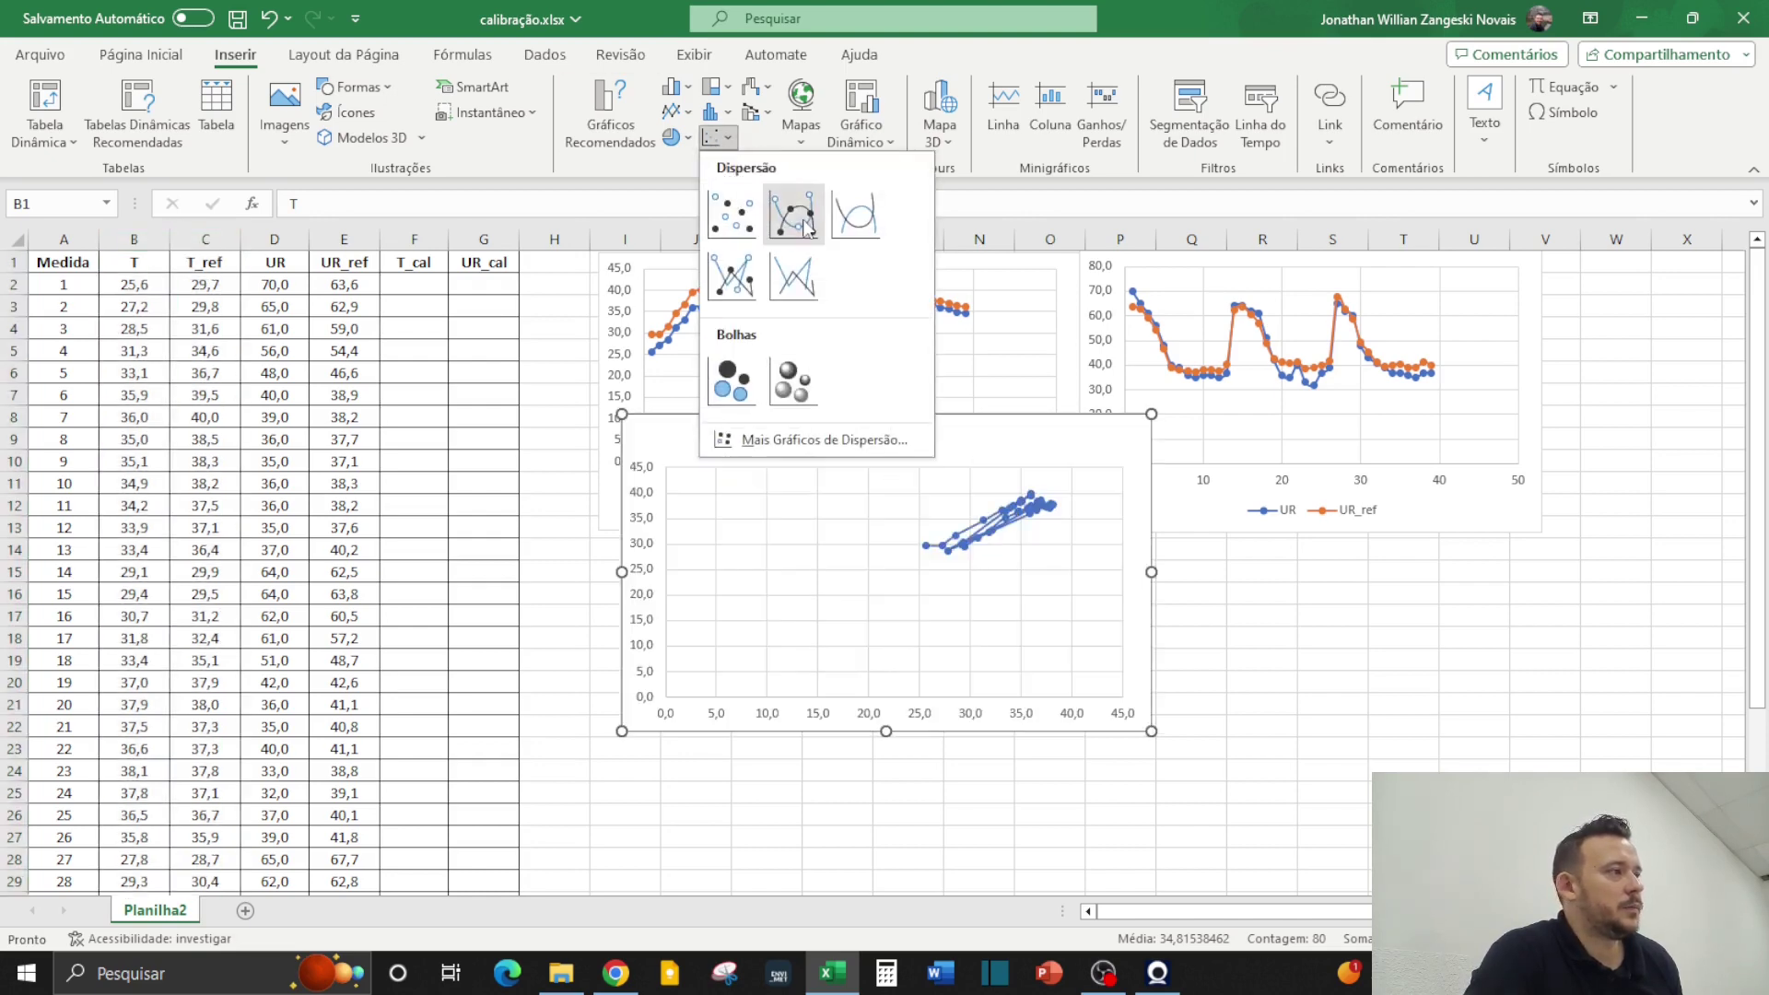
click(727, 211)
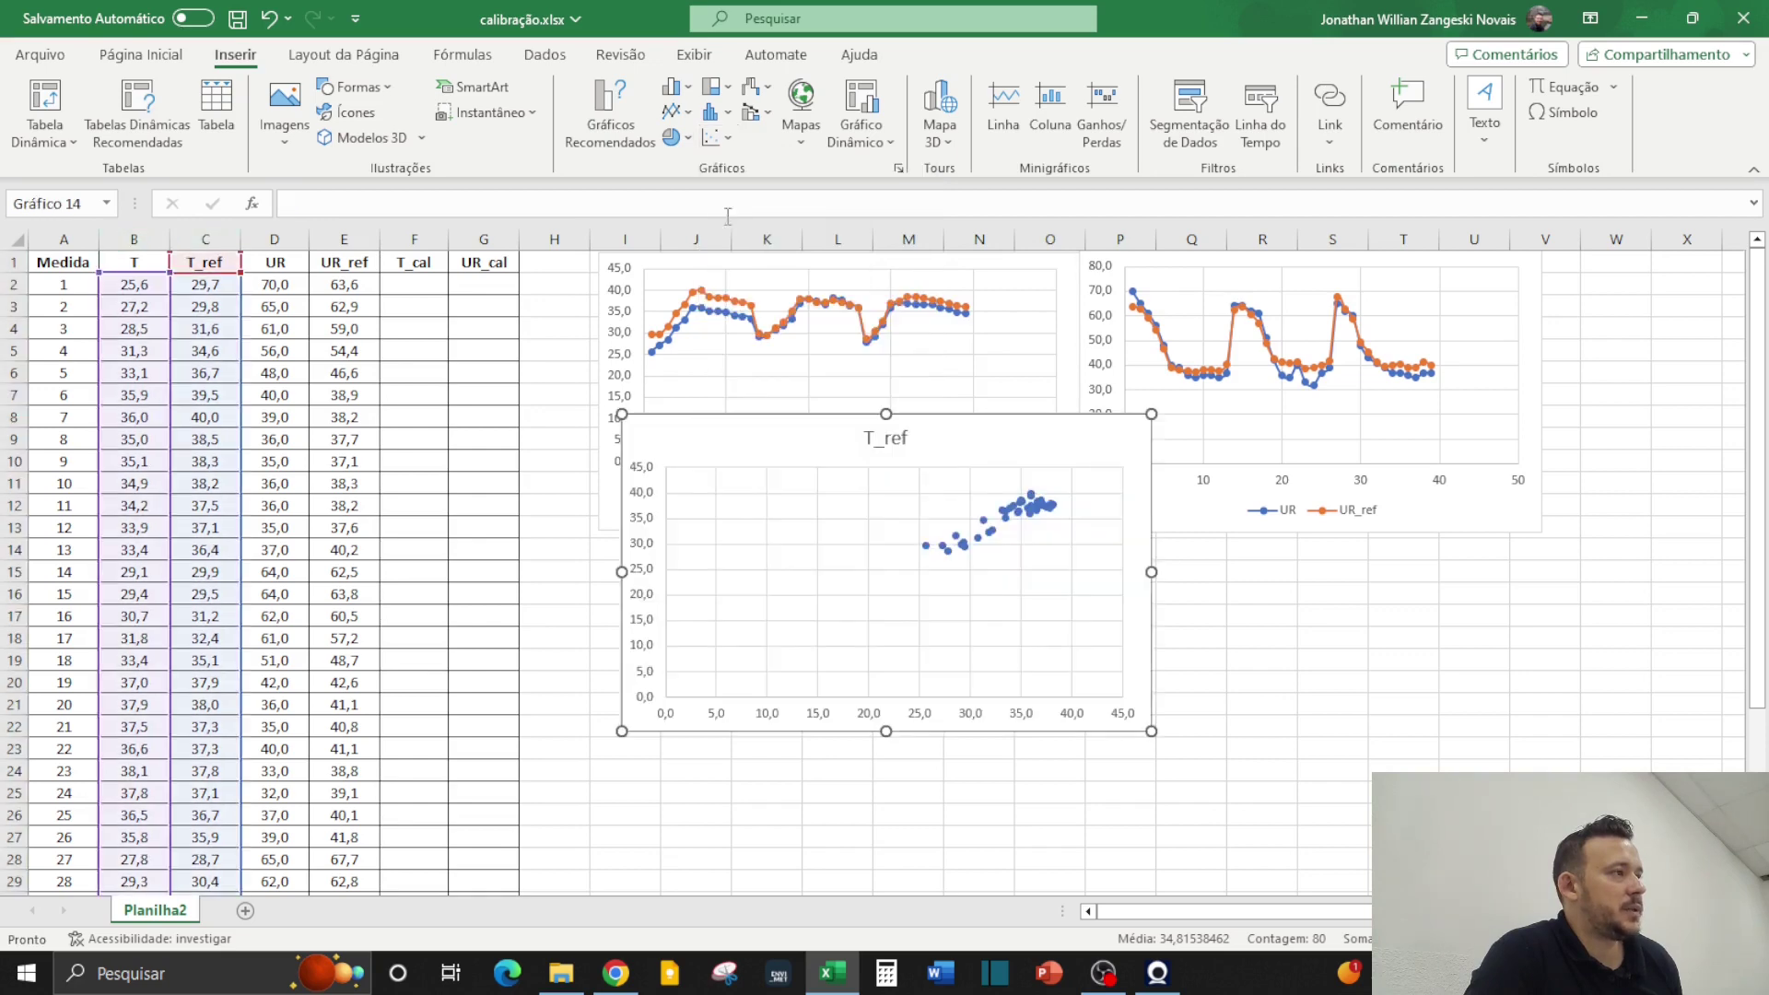
Remove the title of the T versus T_ref scatter chart and place the chart below the temperature line chart
click(899, 438)
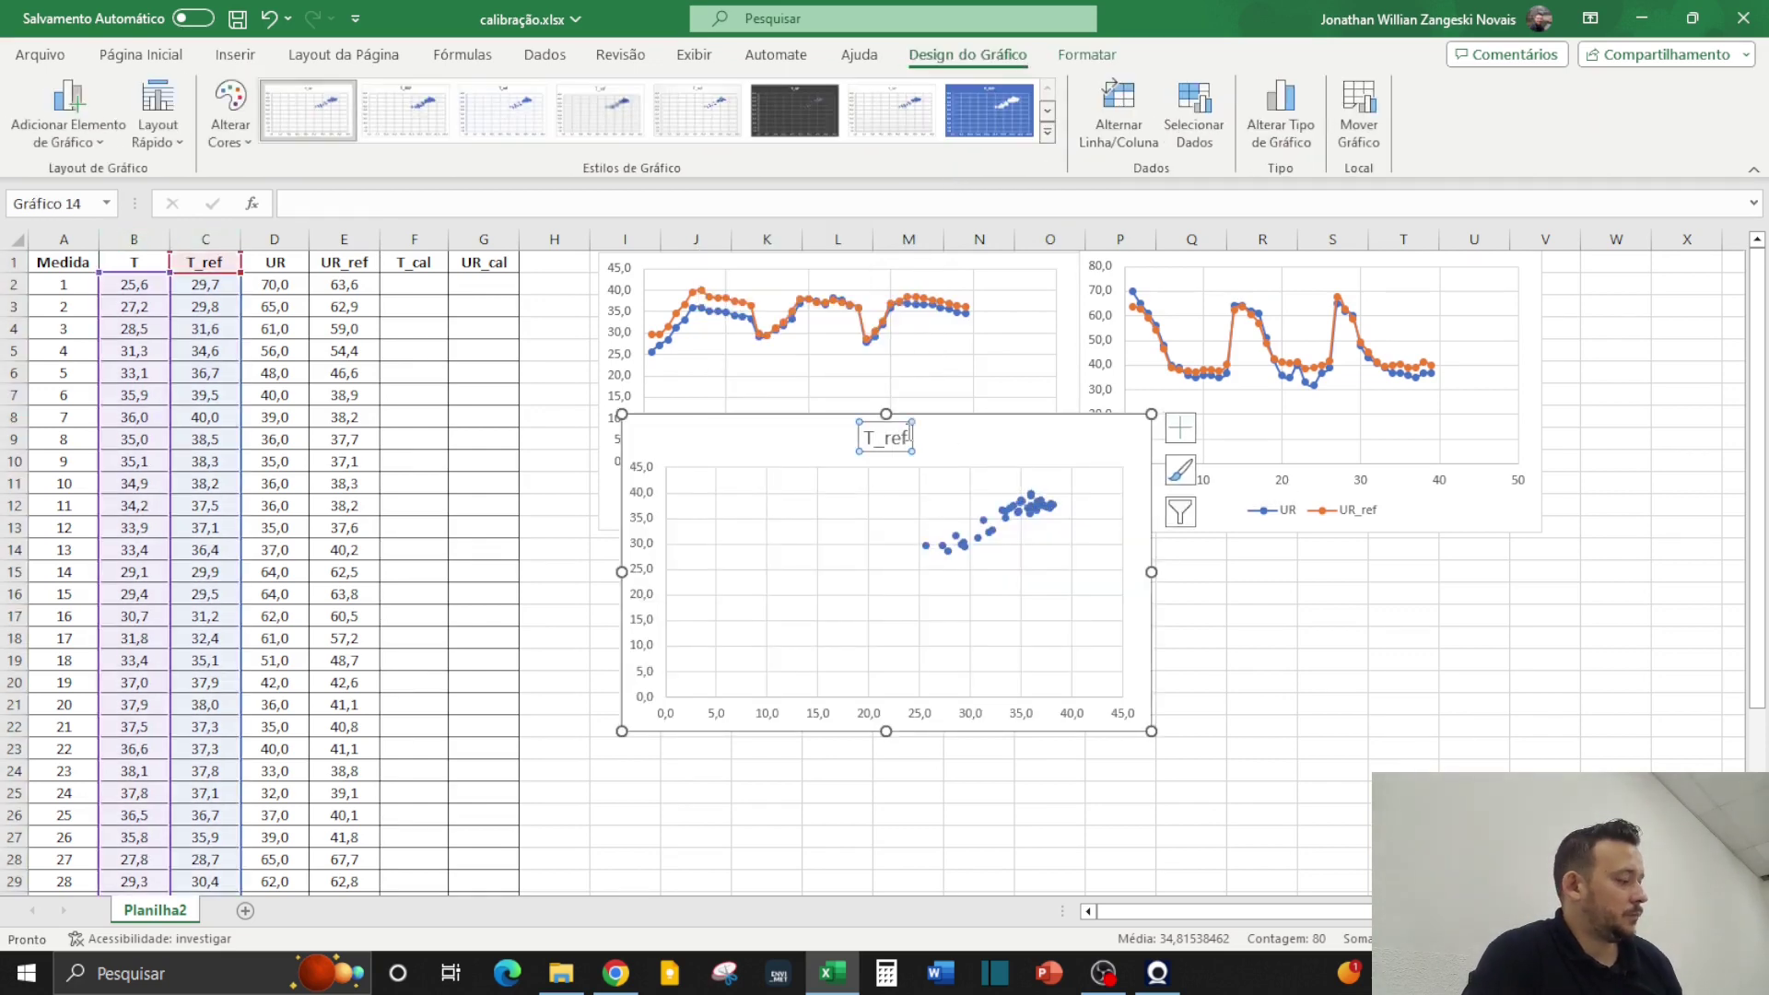
key(Delete)
drag(1142, 658, 1121, 800)
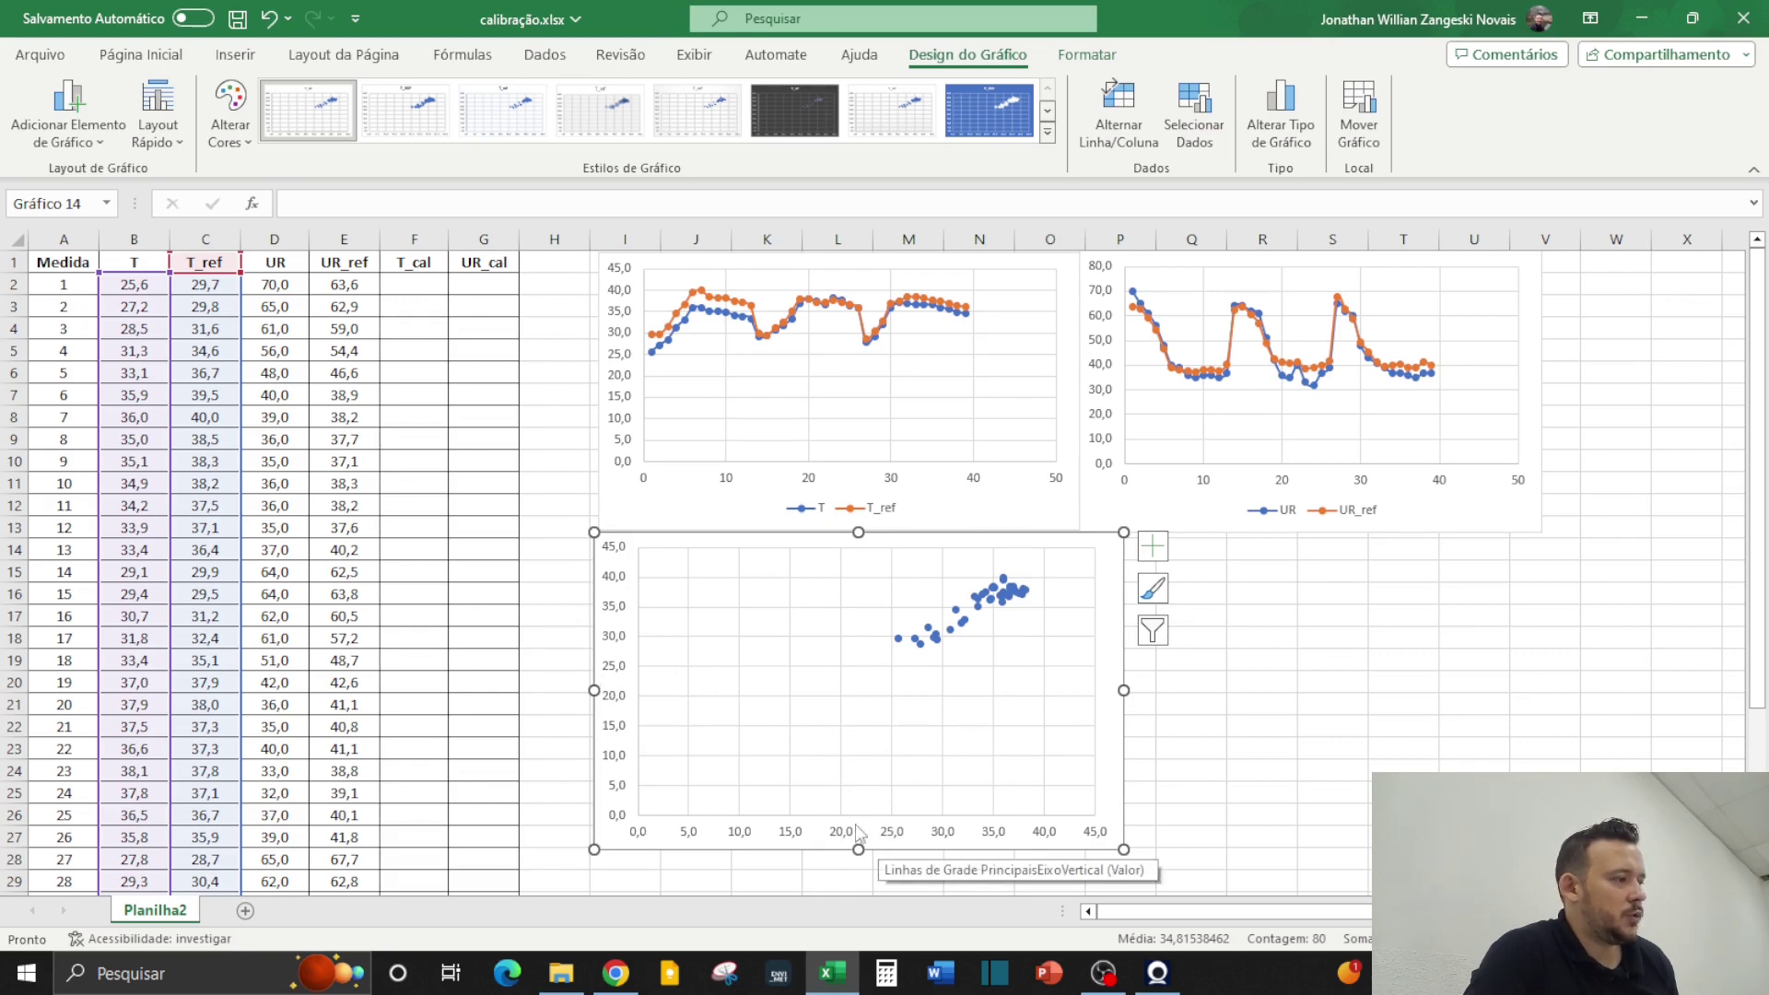
Set the minimum of the T versus T_ref chart's horizontal axis to 25
double_click(832, 834)
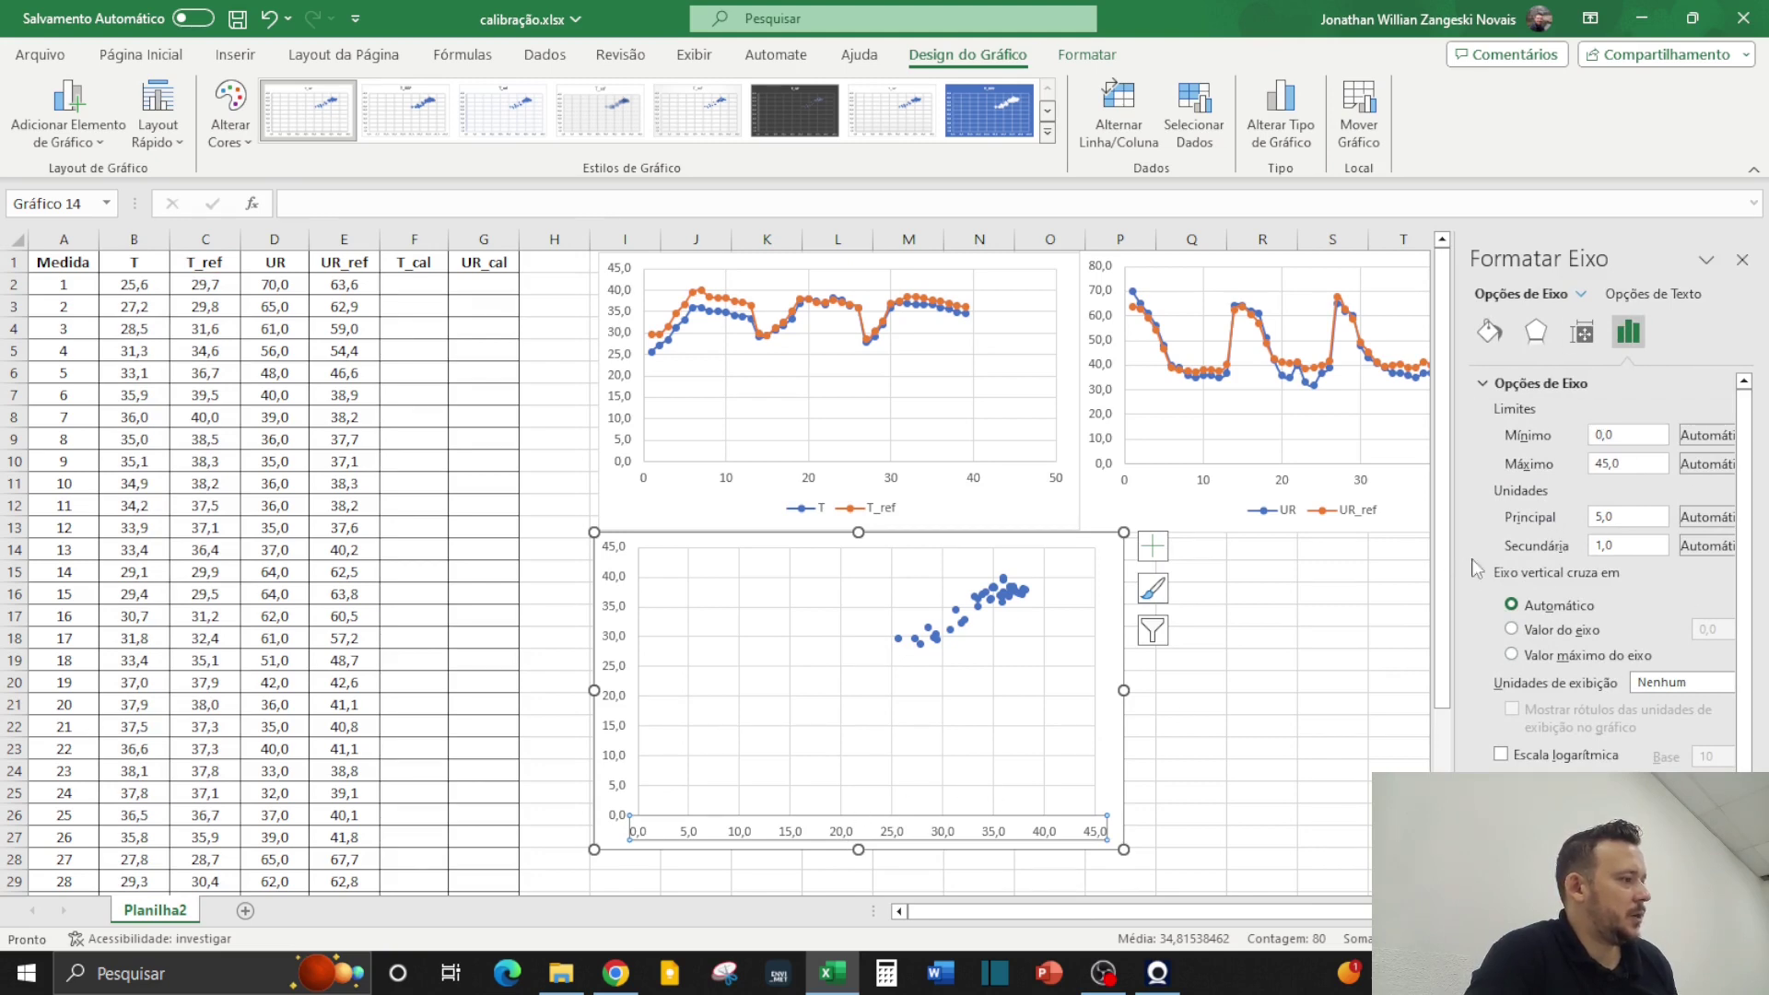
click(1600, 441)
key(ctrl+a)
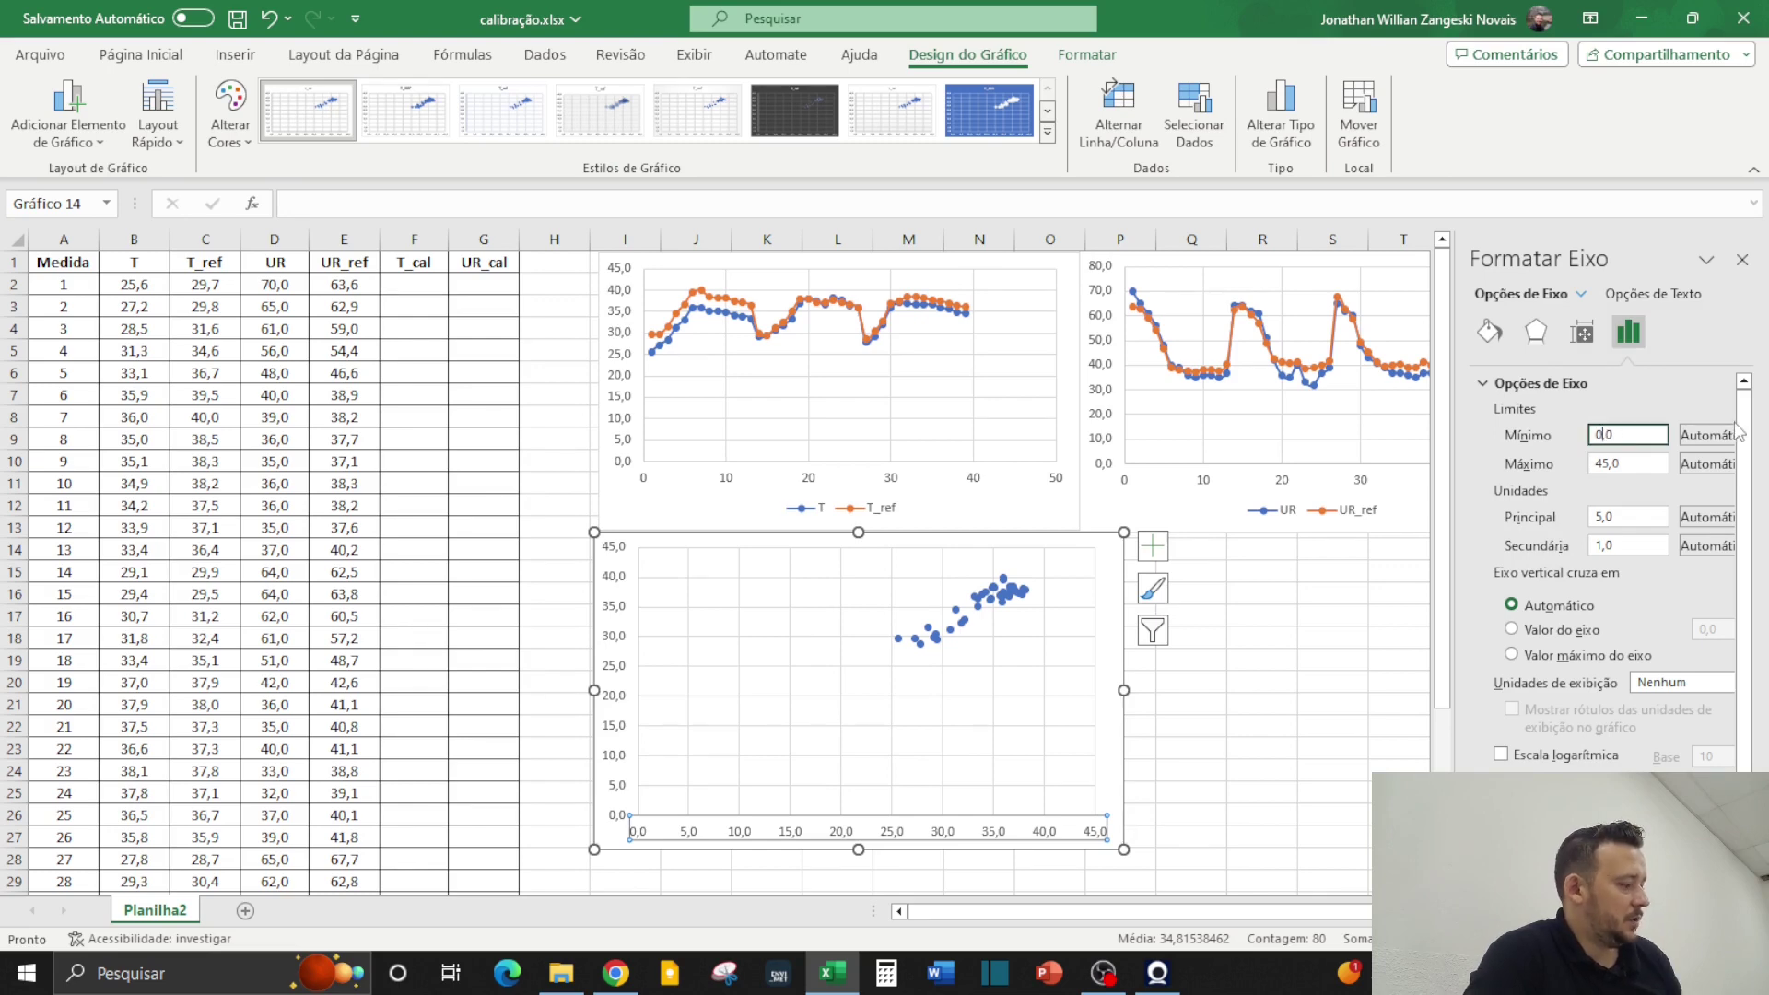
text(10)
key(Return)
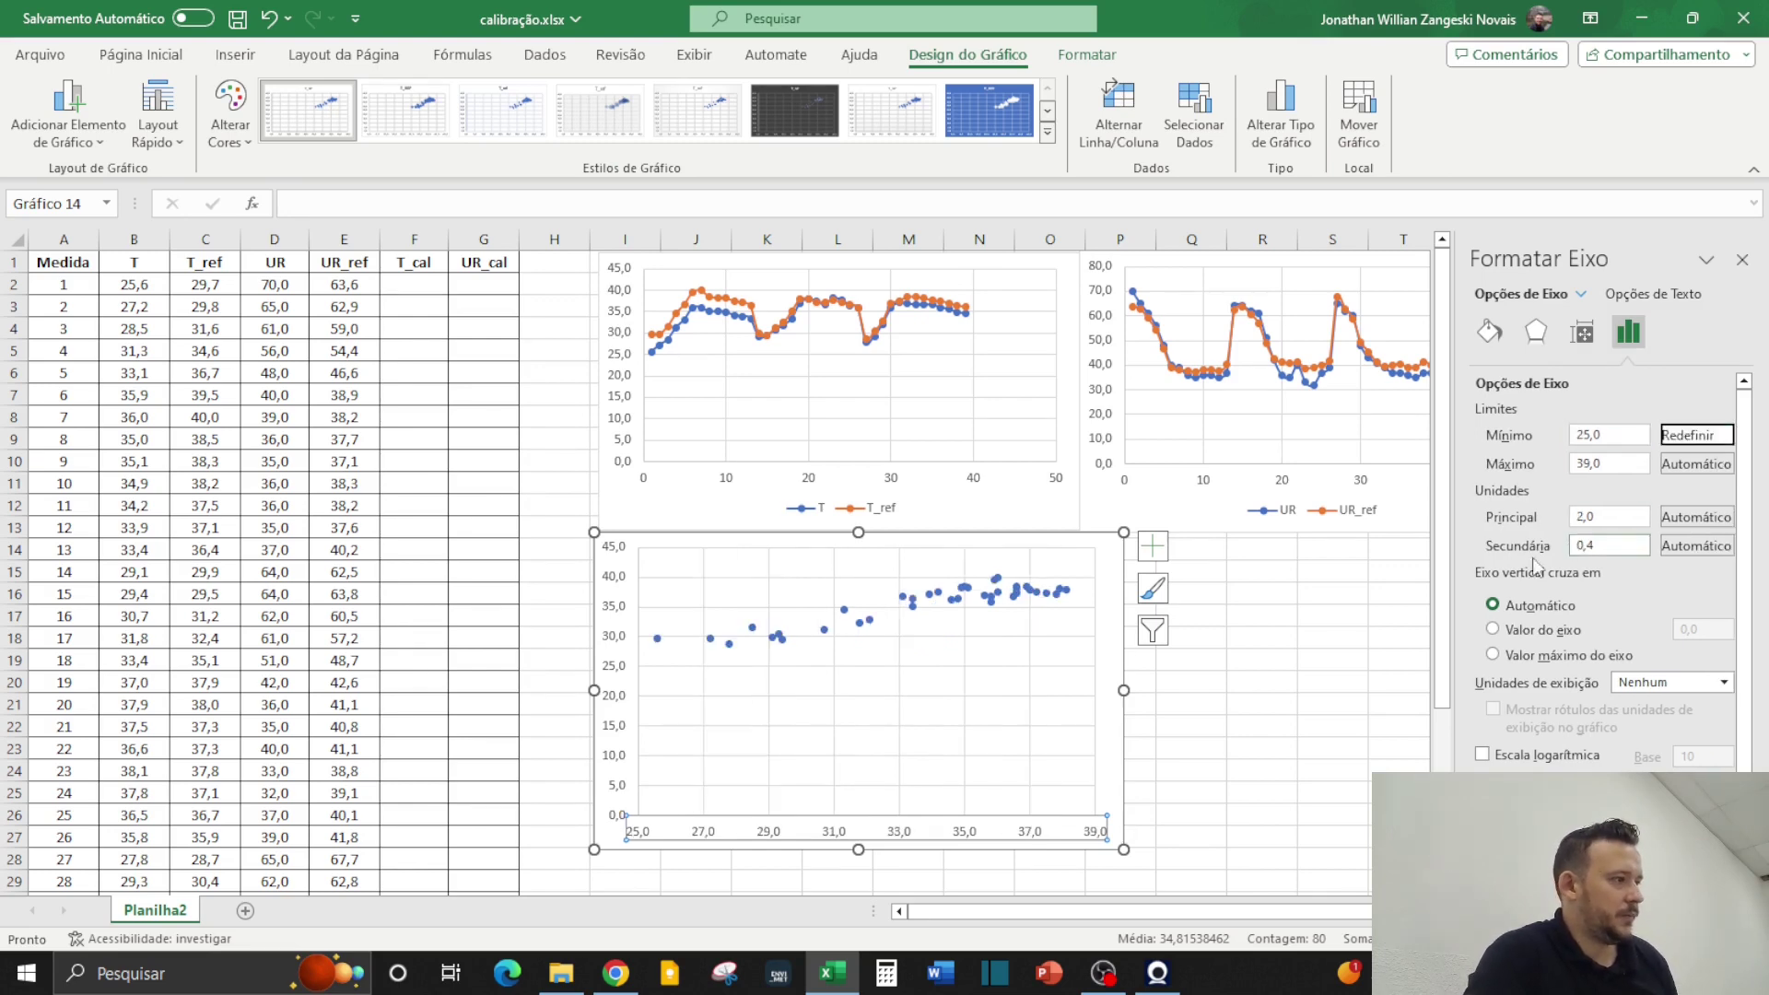
click(1742, 261)
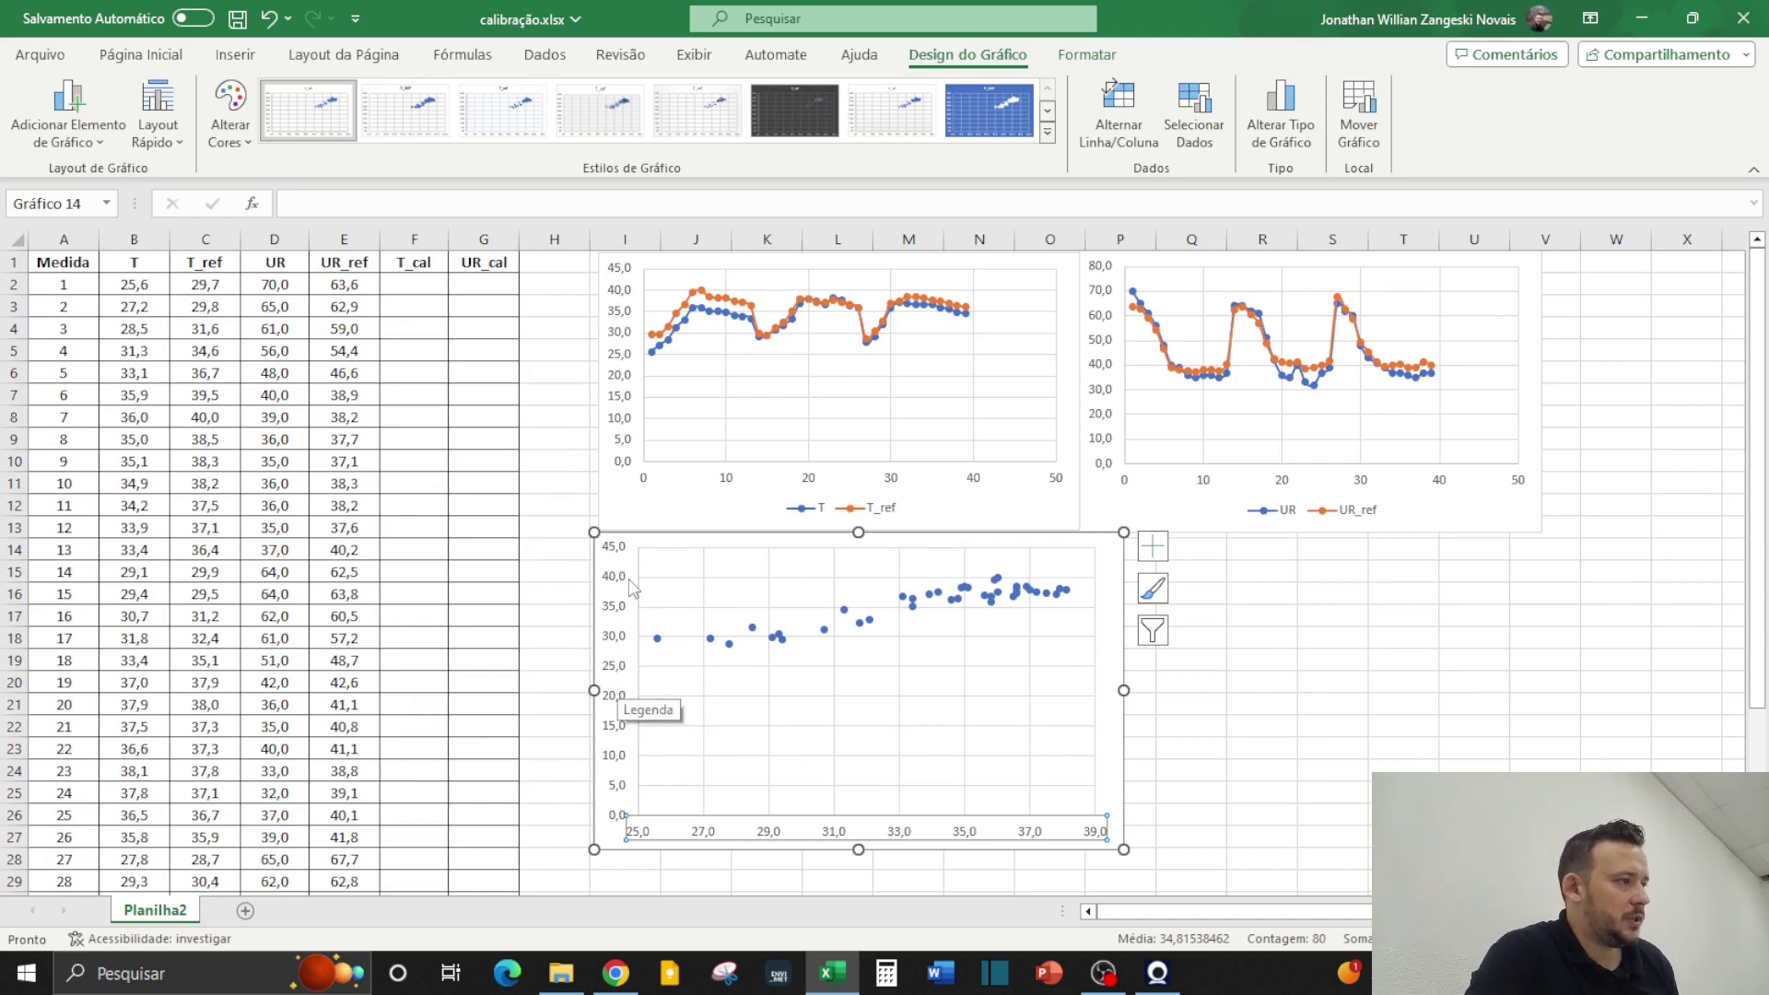
Set the minimum of the T versus T_ref scatter chart's vertical axis to 25
double_click(627, 616)
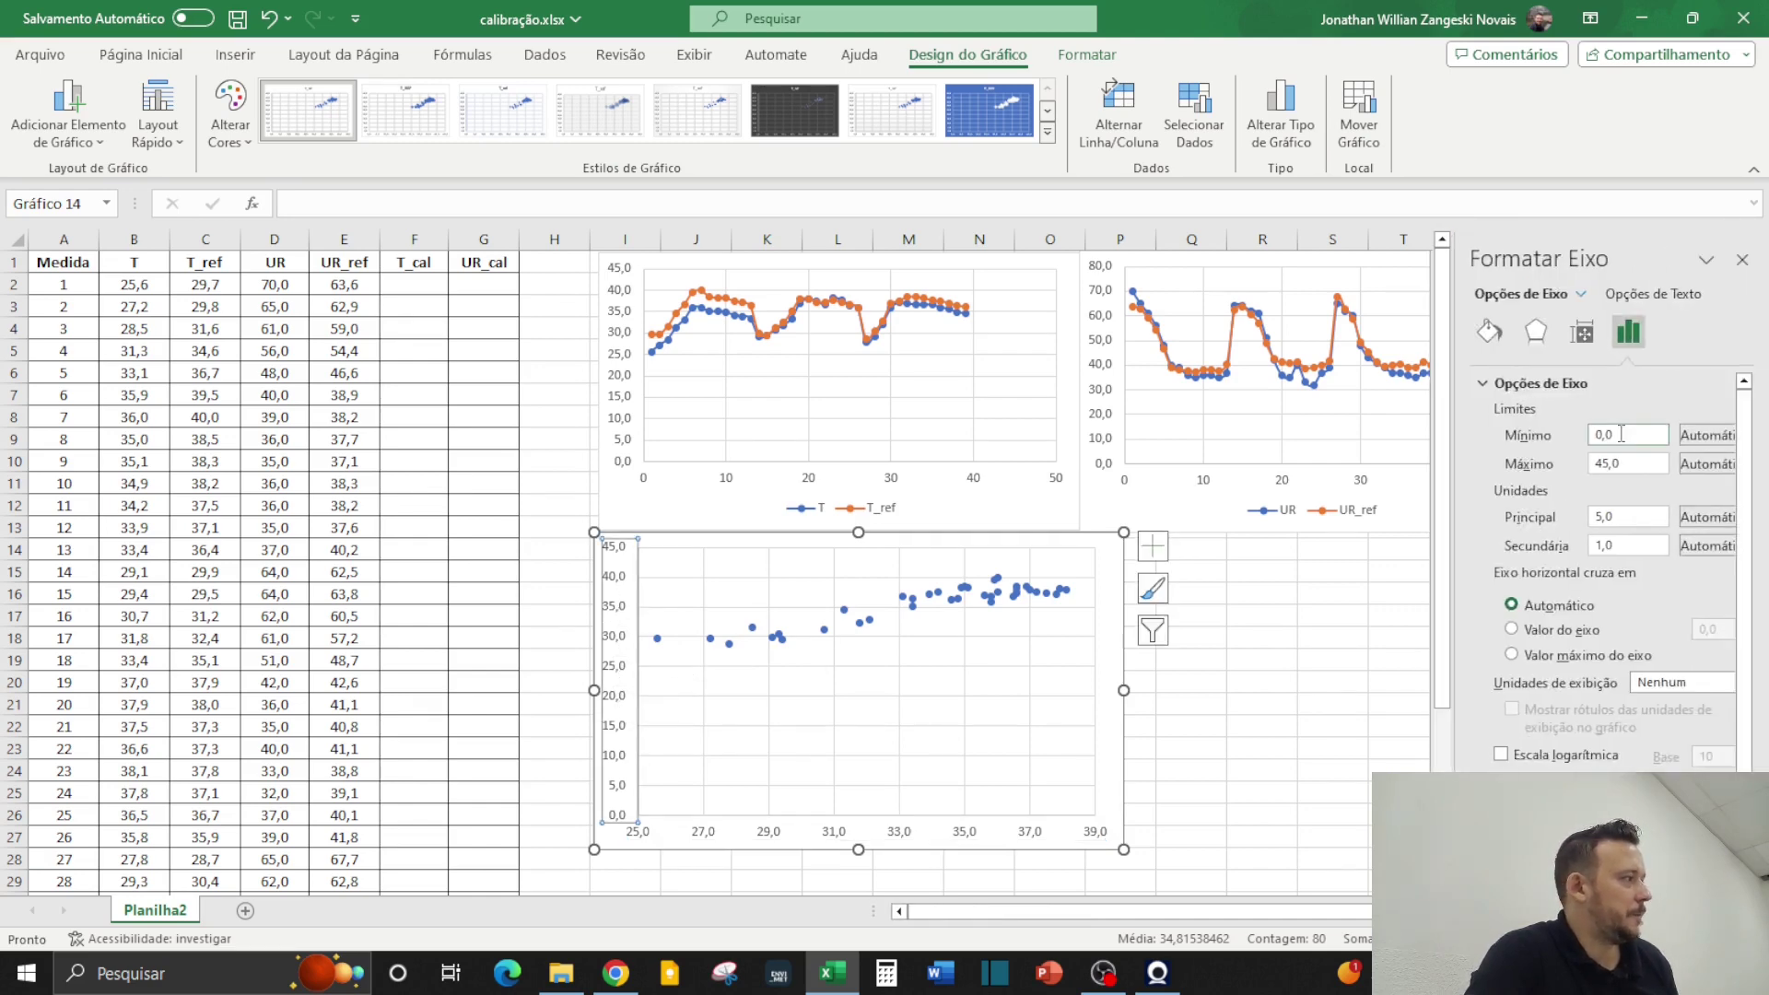
click(1601, 434)
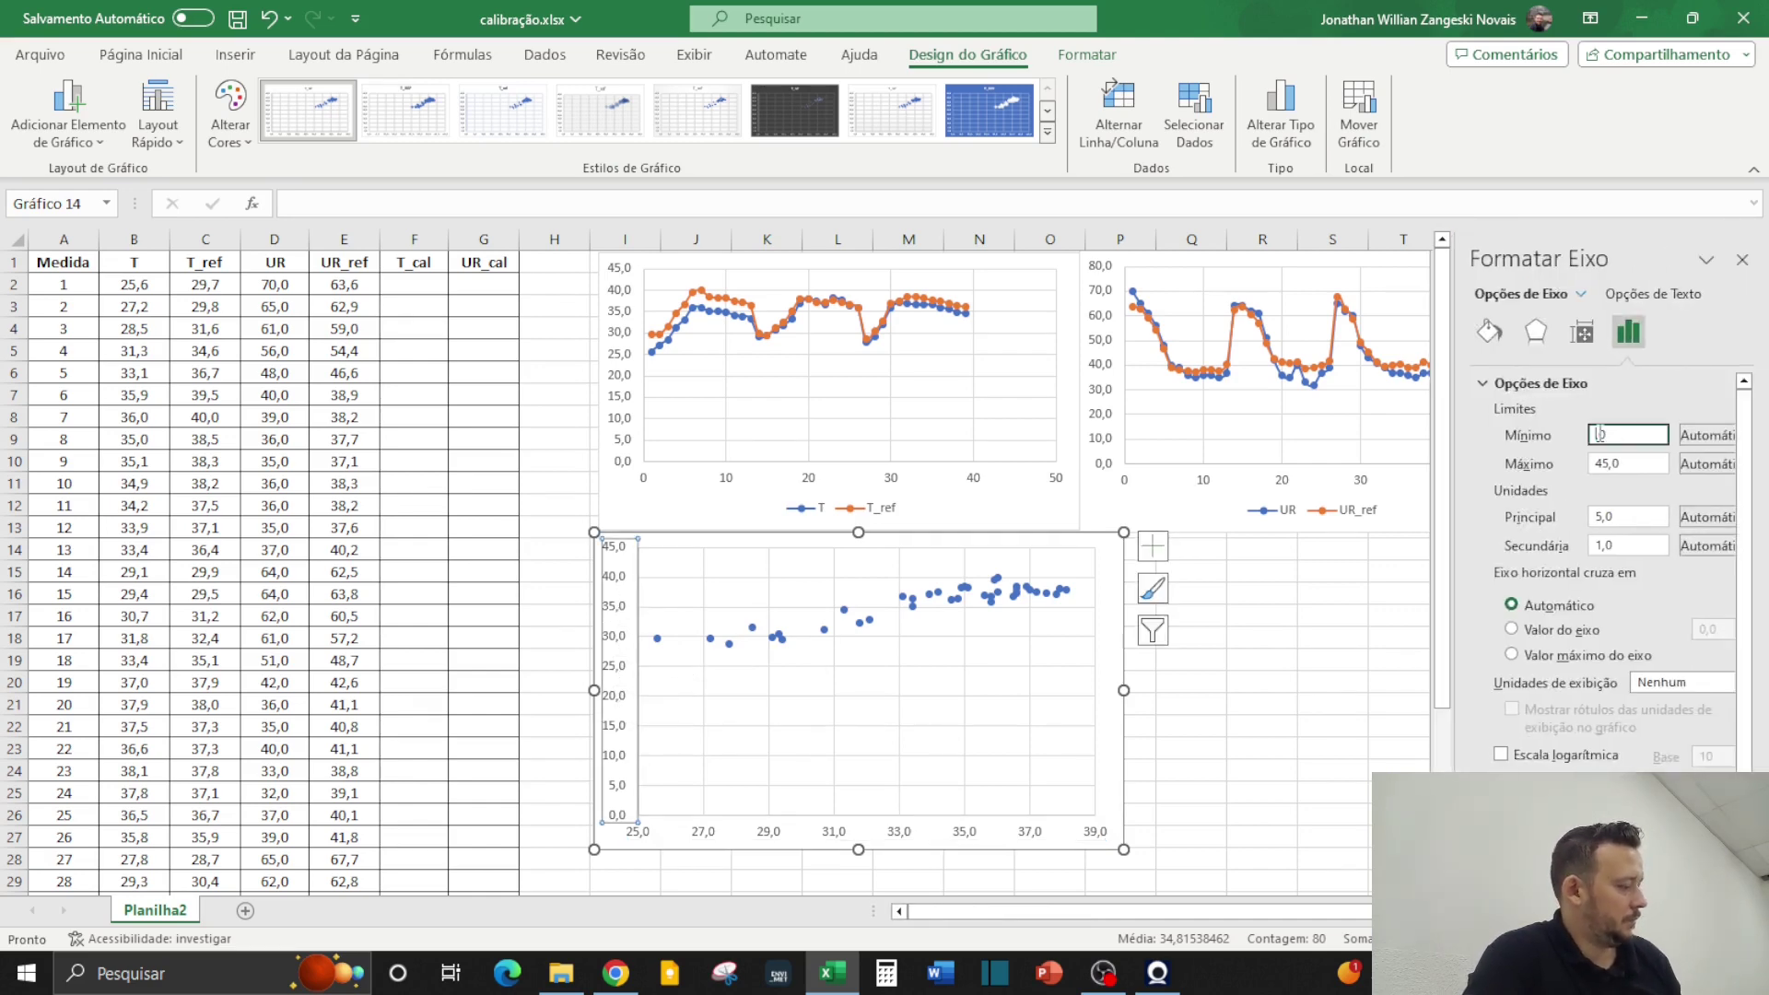
key(Return)
click(1326, 682)
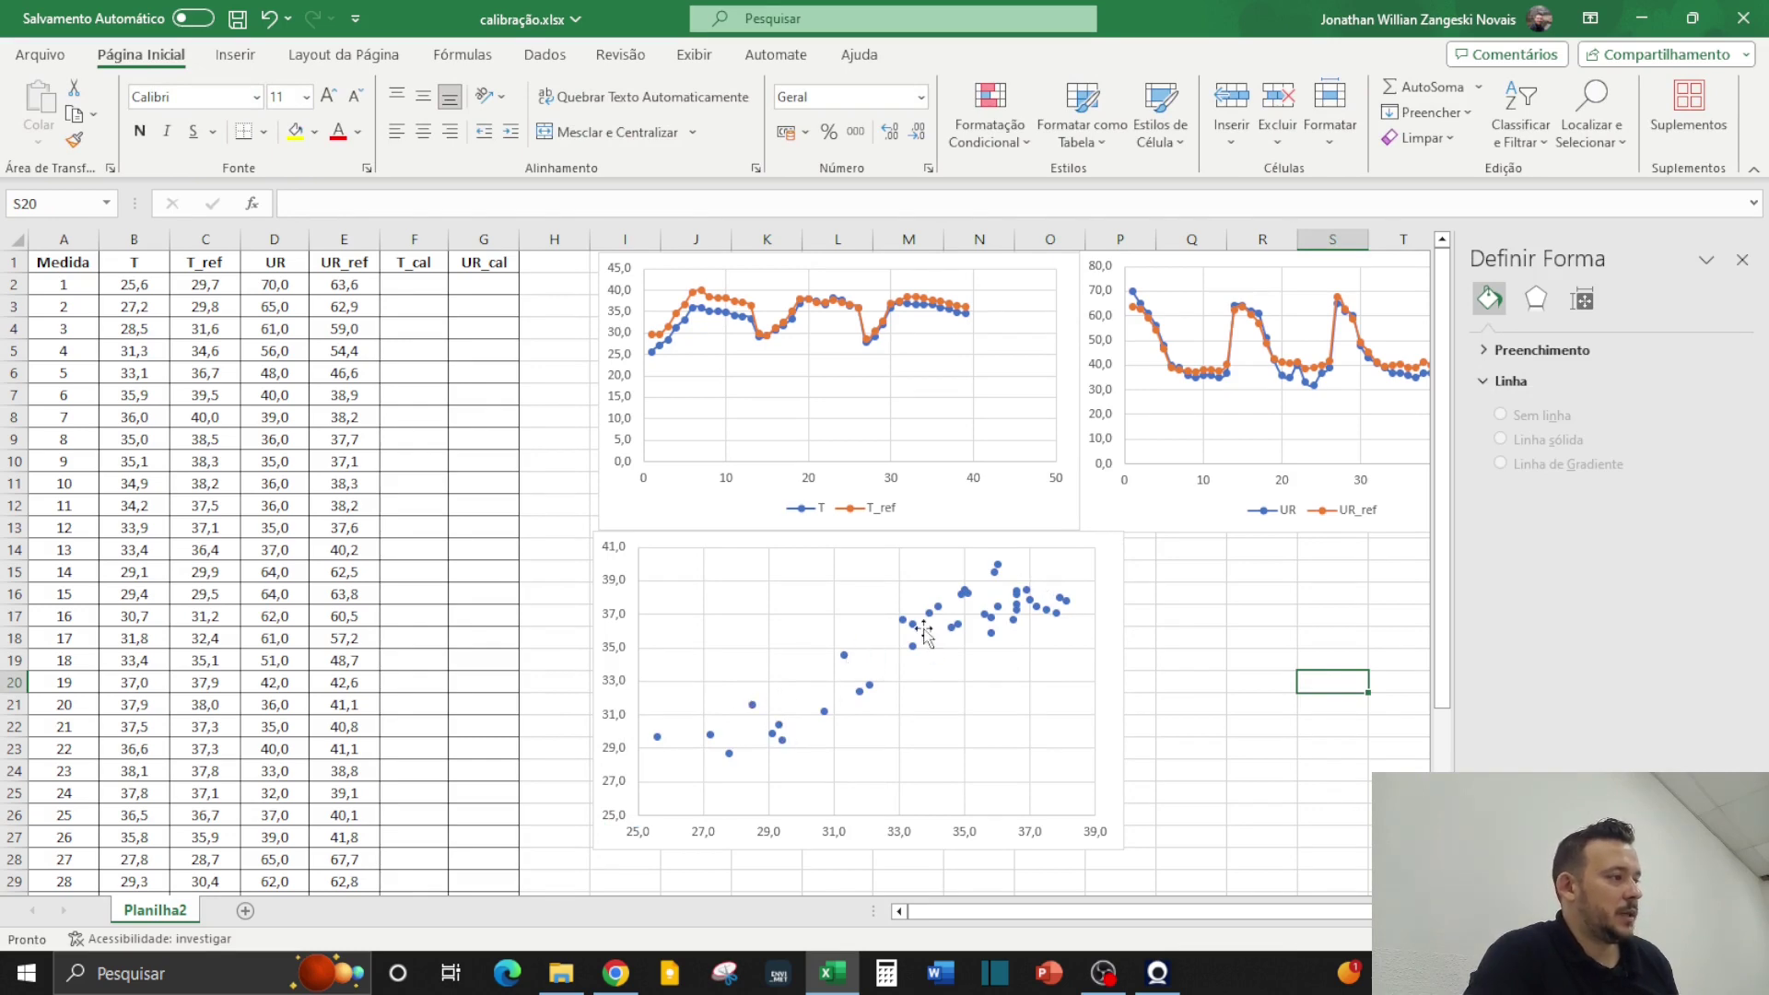
Narrow the T versus T_ref scatter chart to the temperature line chart's width and align it directly beneath that chart
click(1111, 558)
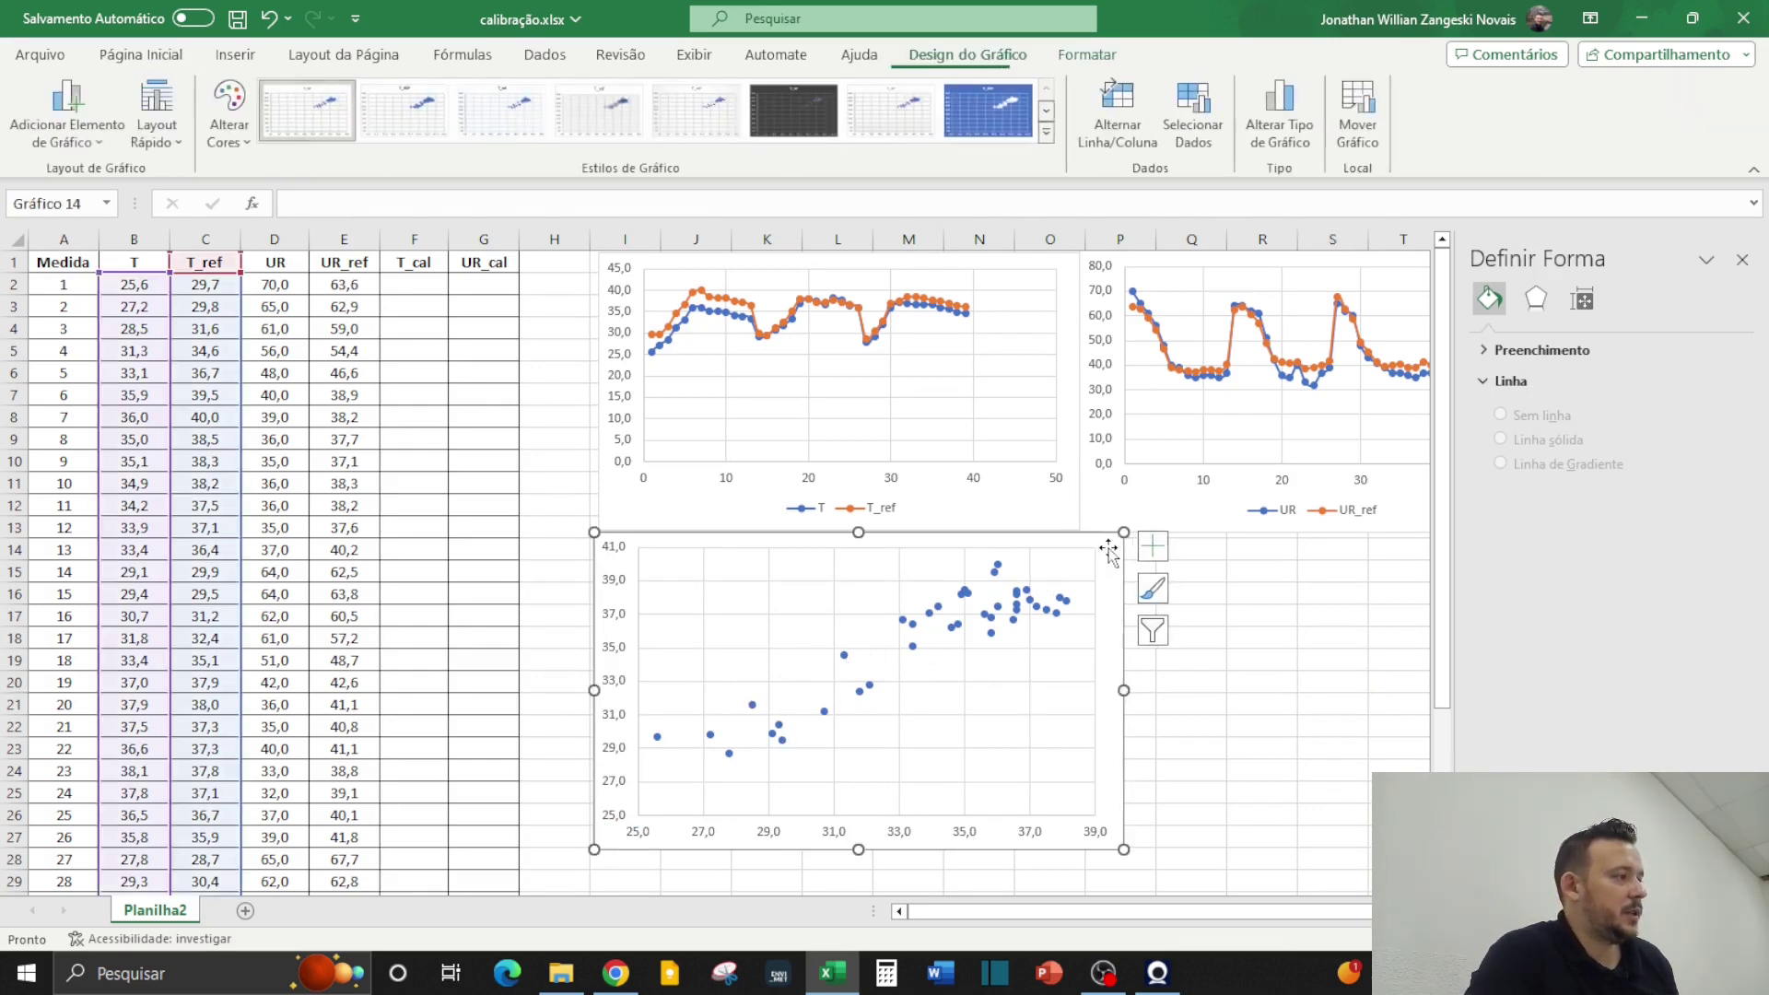
drag(1083, 532, 1084, 535)
click(1179, 615)
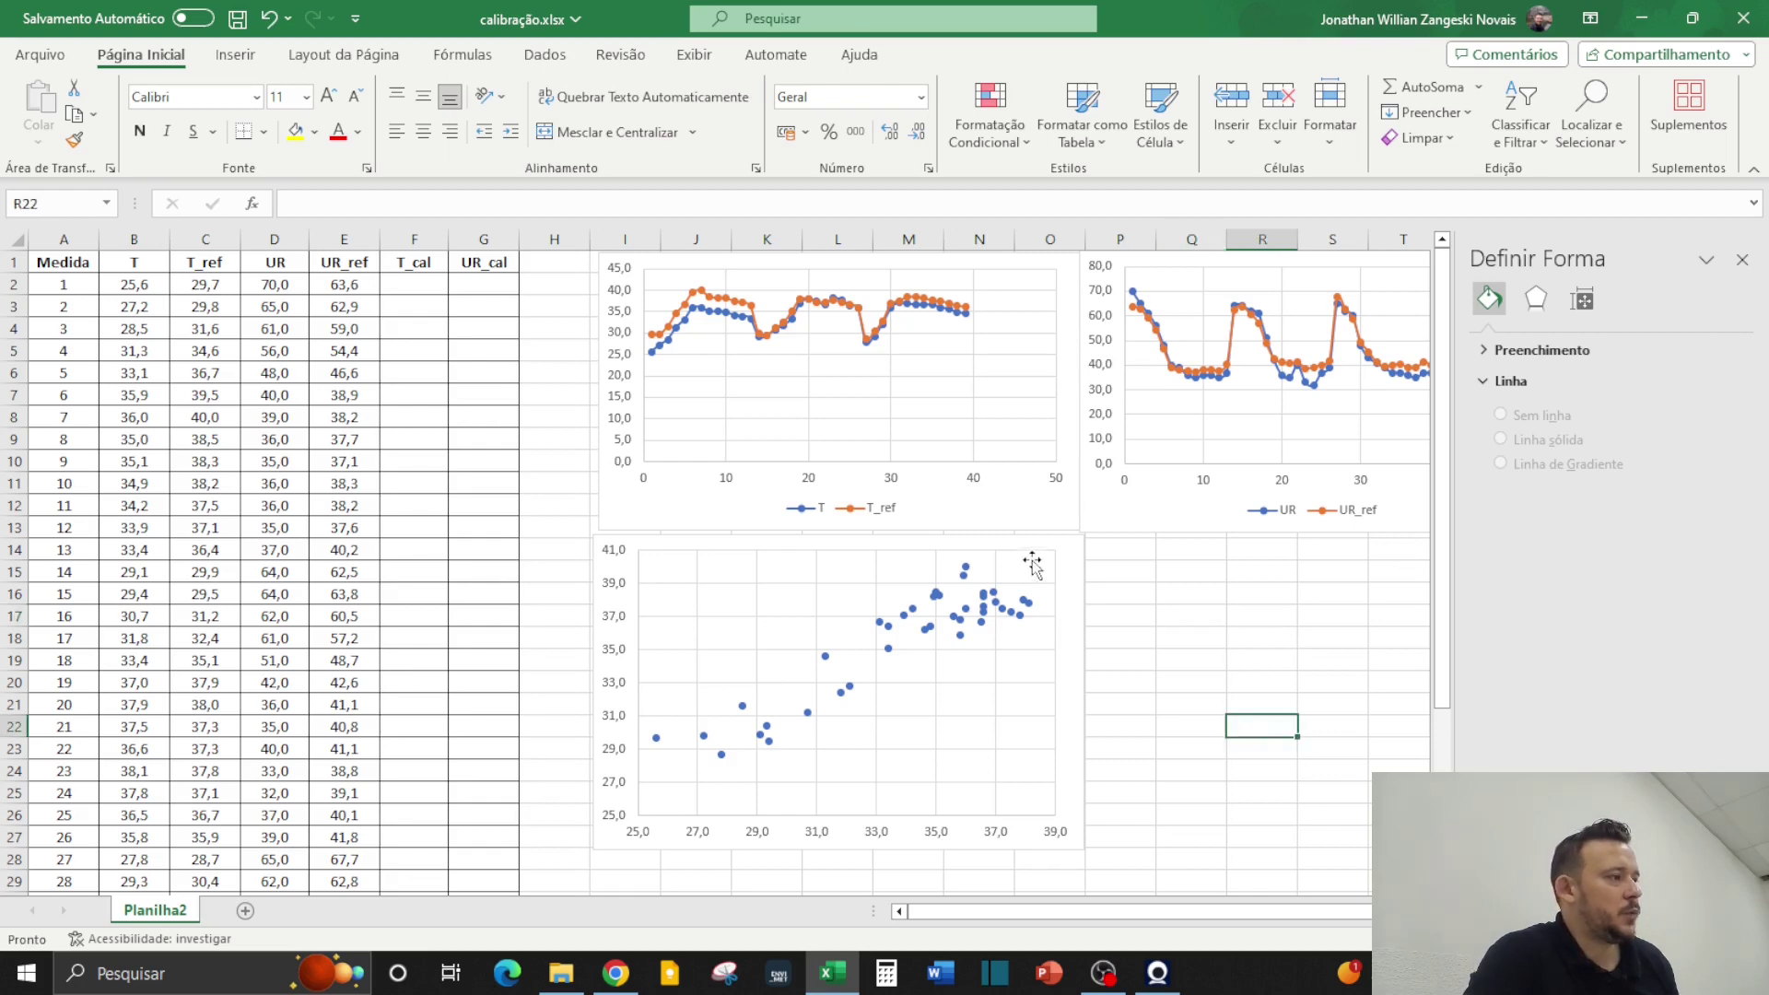
click(1065, 549)
drag(1065, 549, 1062, 549)
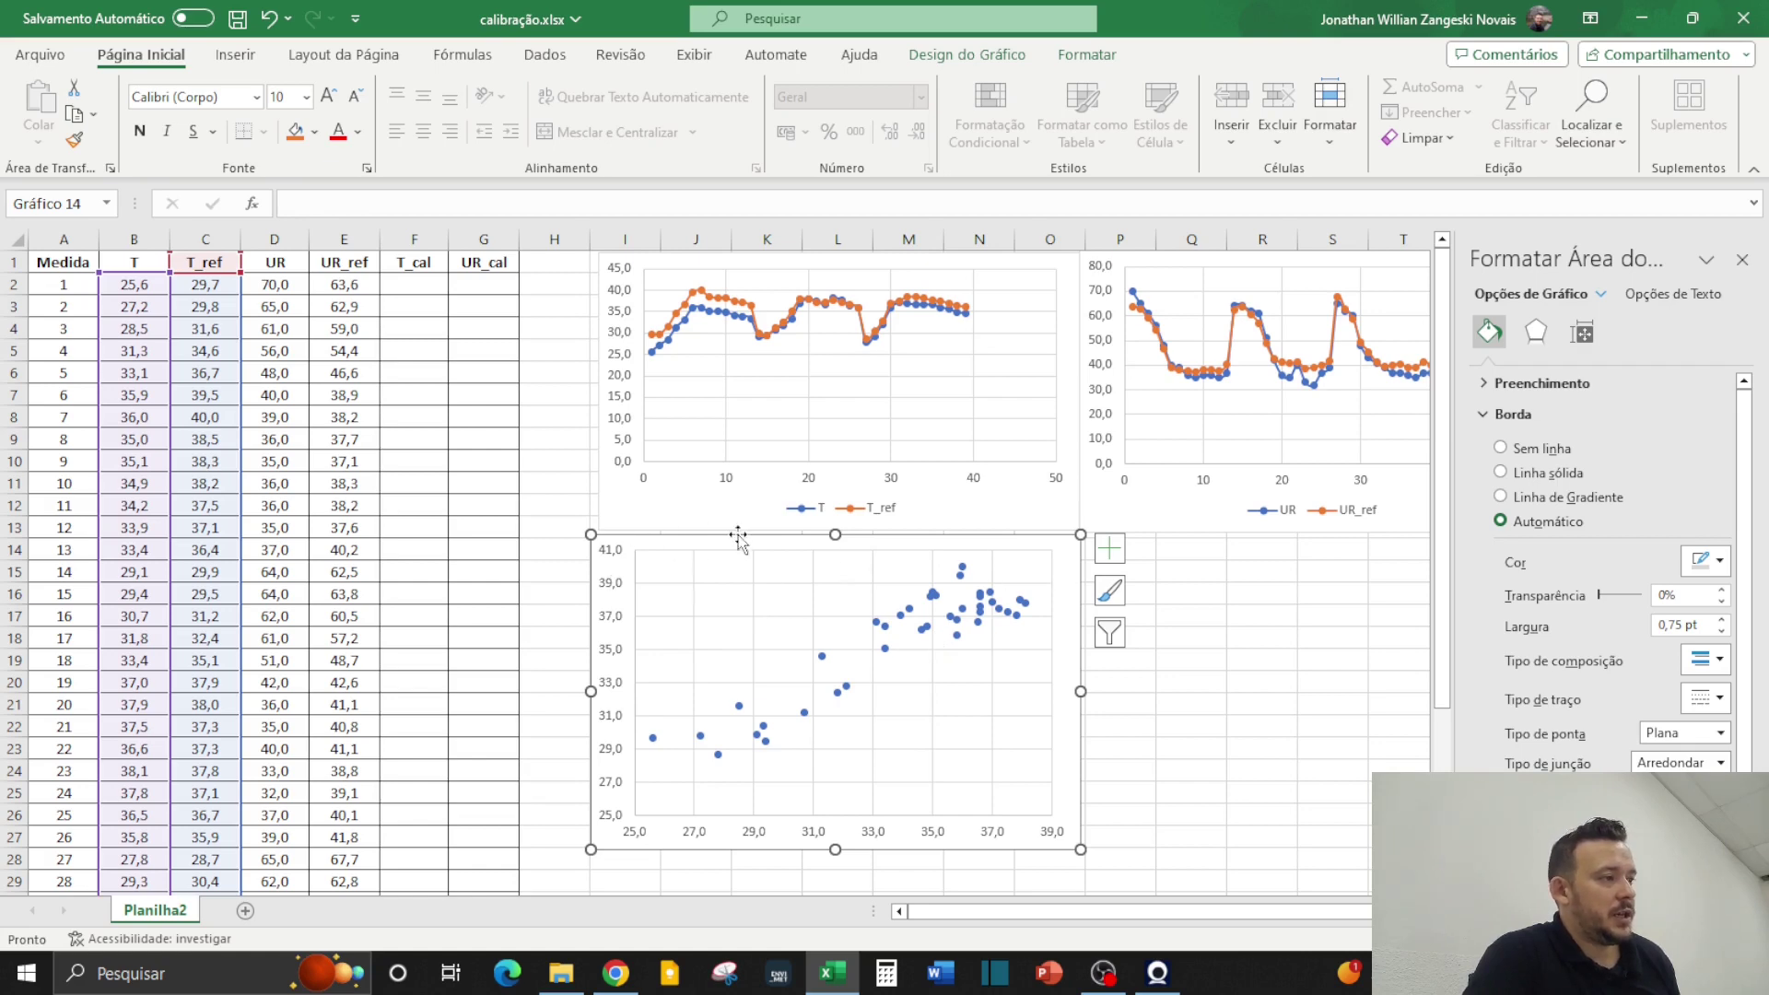
Add axis titles to the T versus T_ref scatter chart
click(1109, 553)
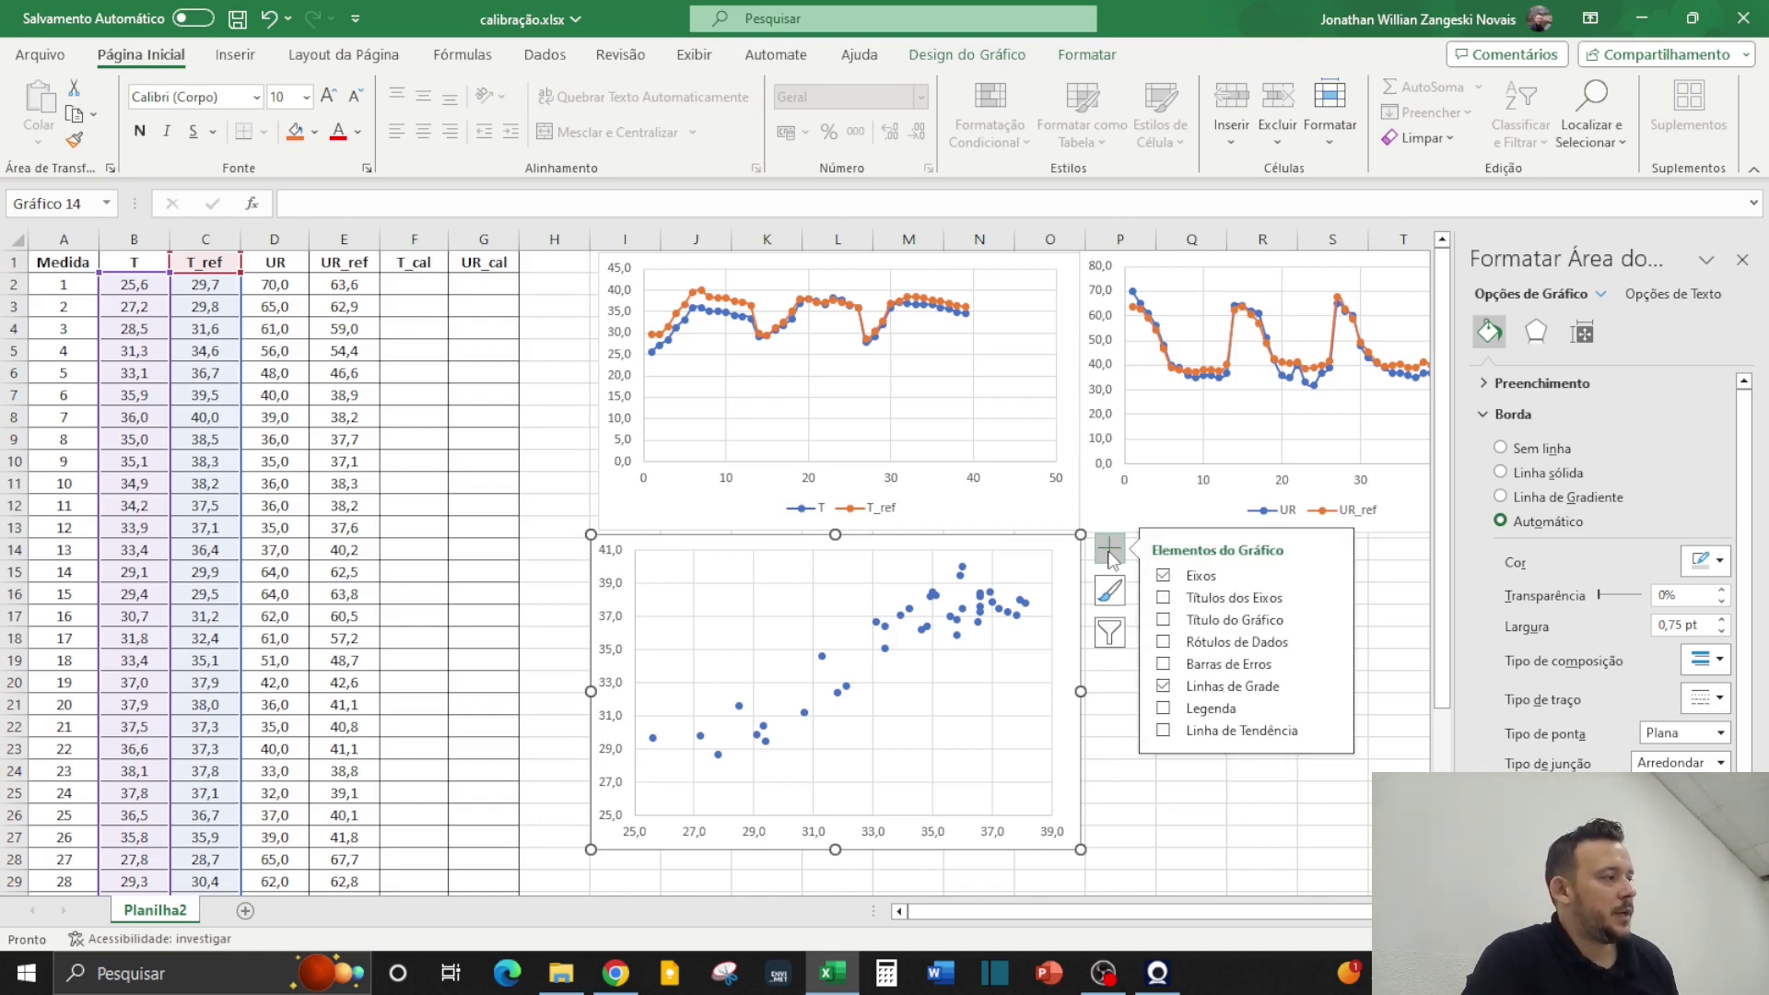
click(1163, 598)
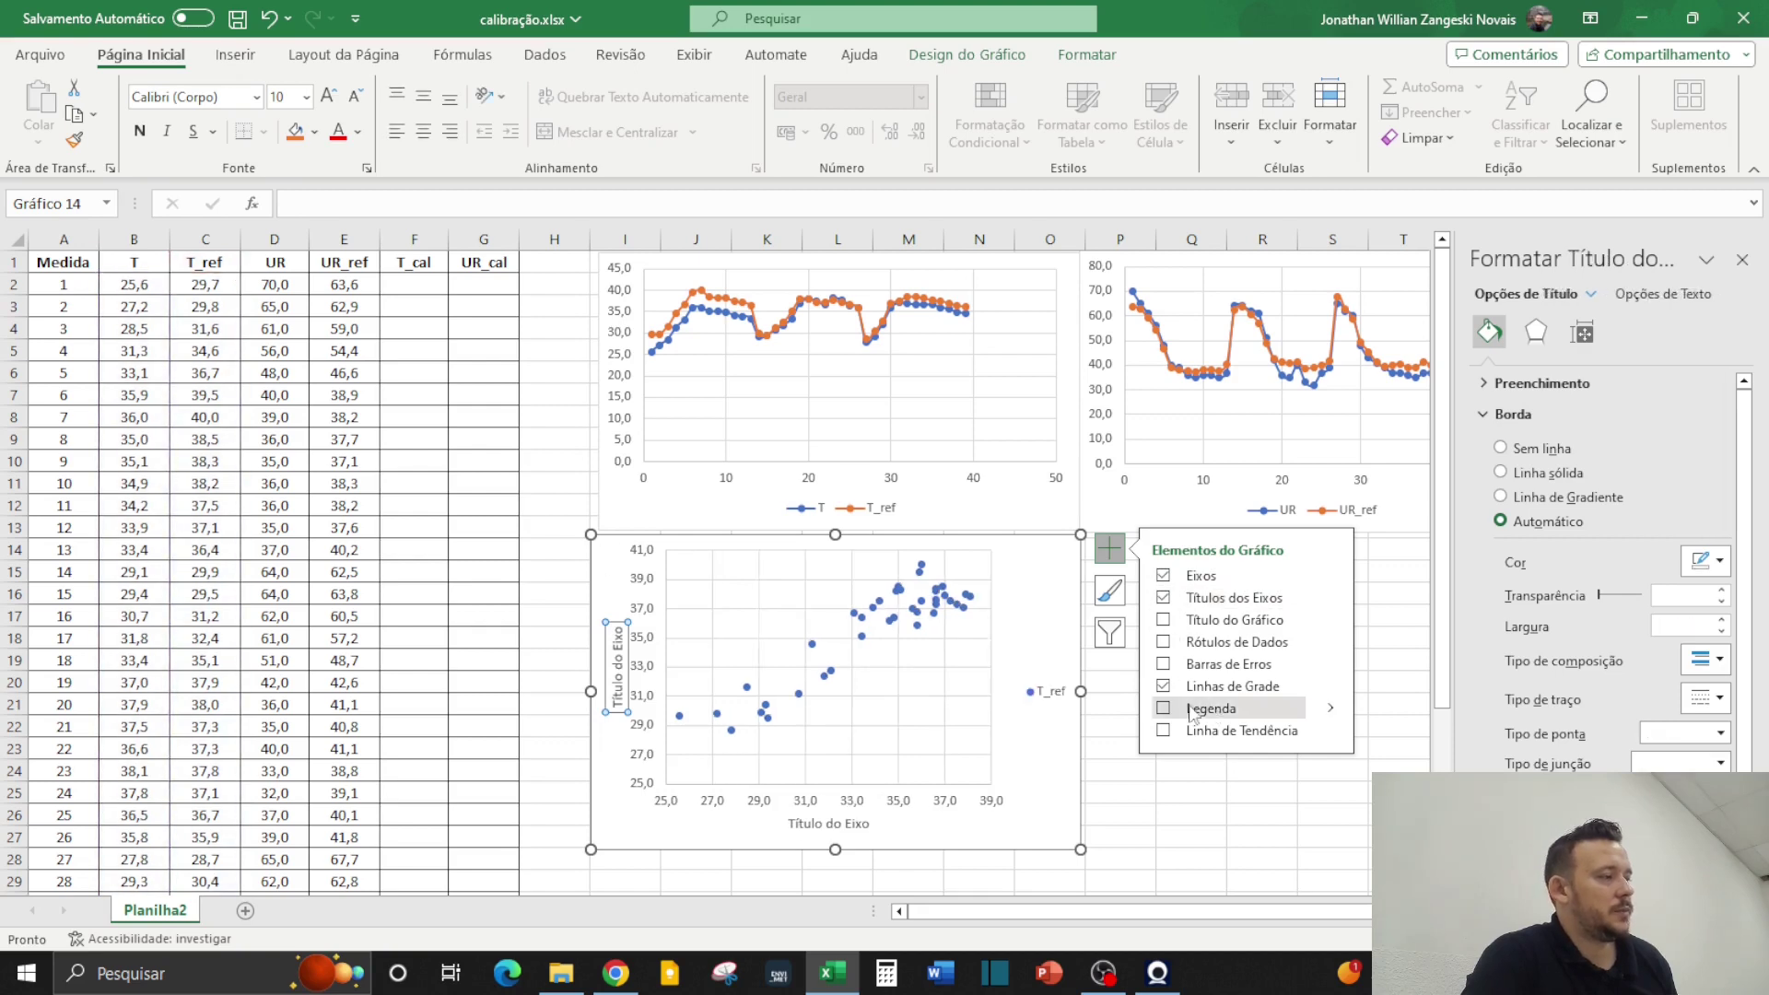
click(617, 662)
triple_click(617, 661)
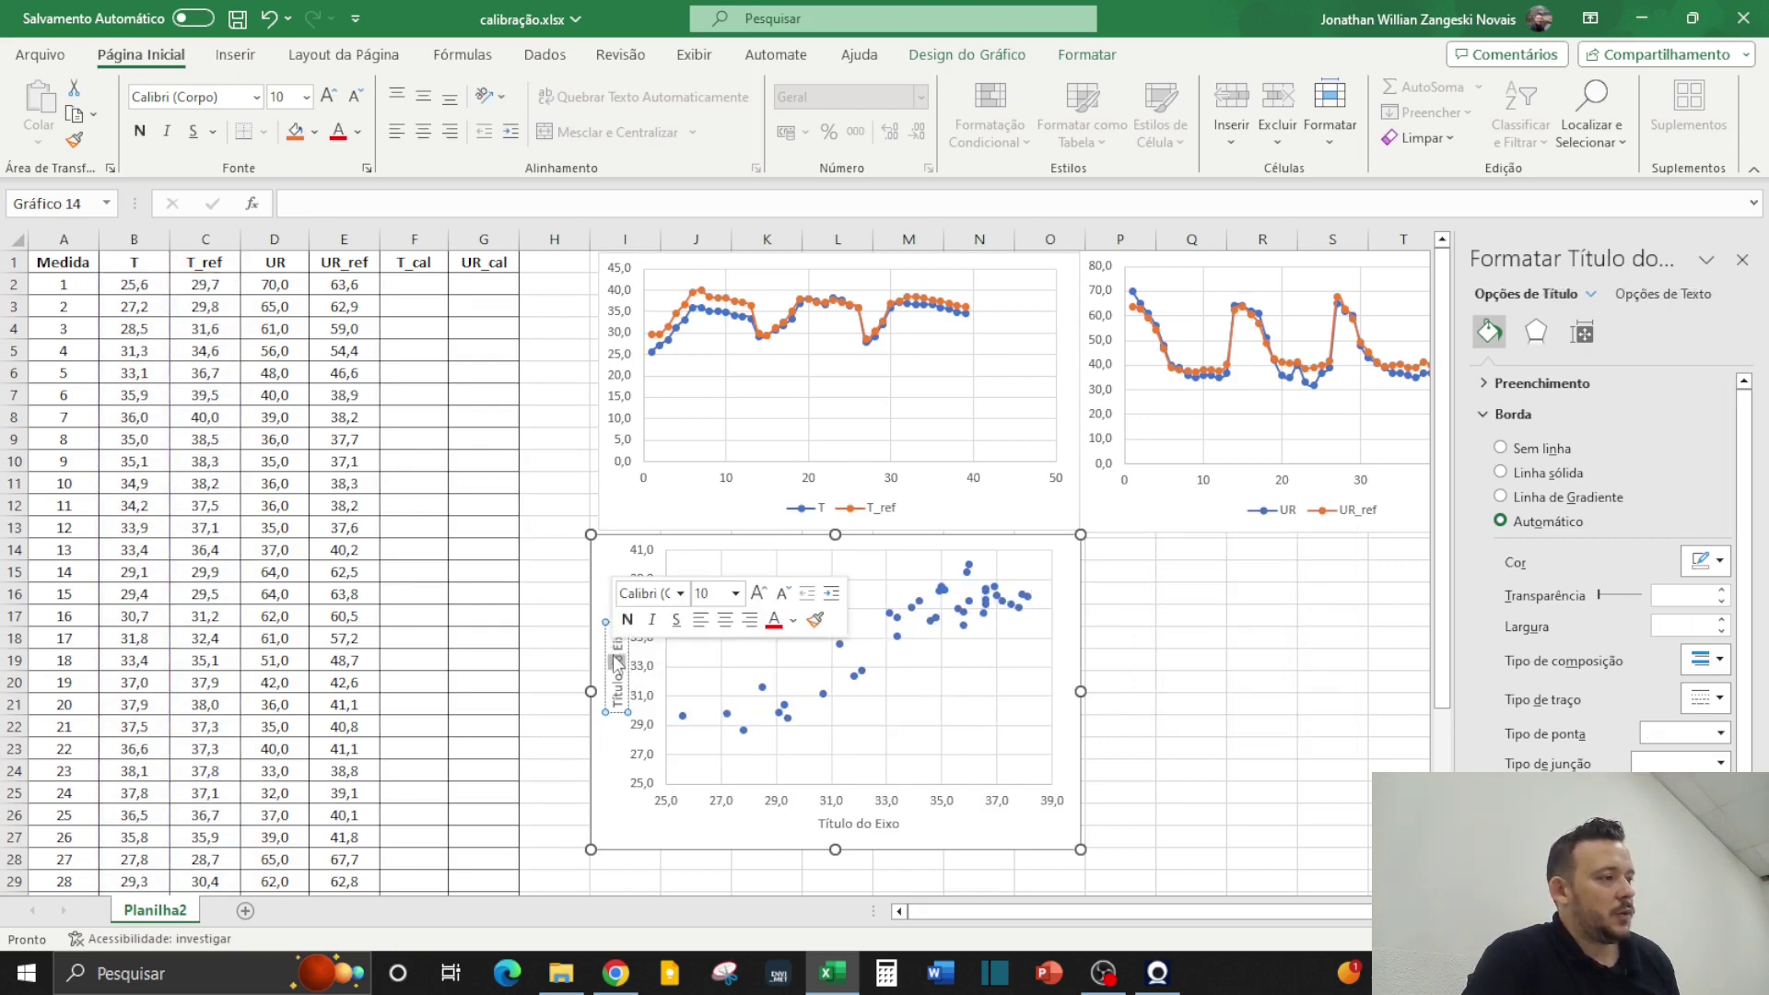
click(1253, 680)
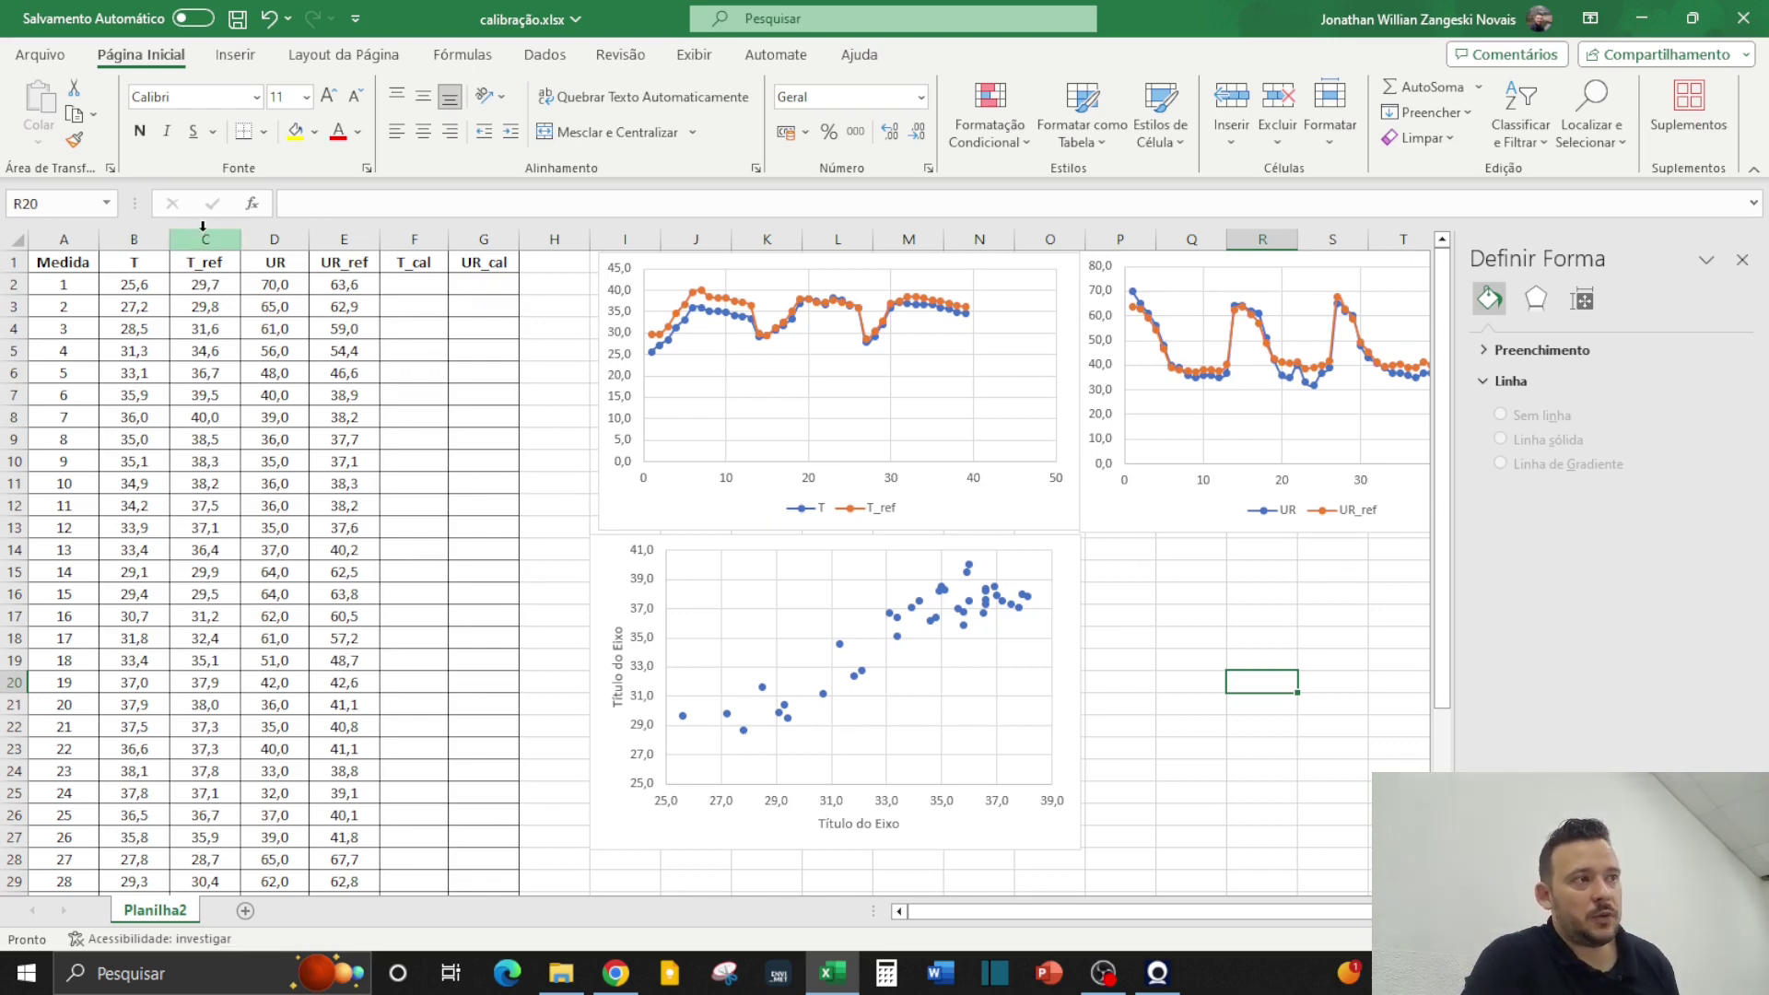
Title the scatter chart's vertical axis T_ref and its horizontal axis T
click(615, 660)
triple_click(617, 665)
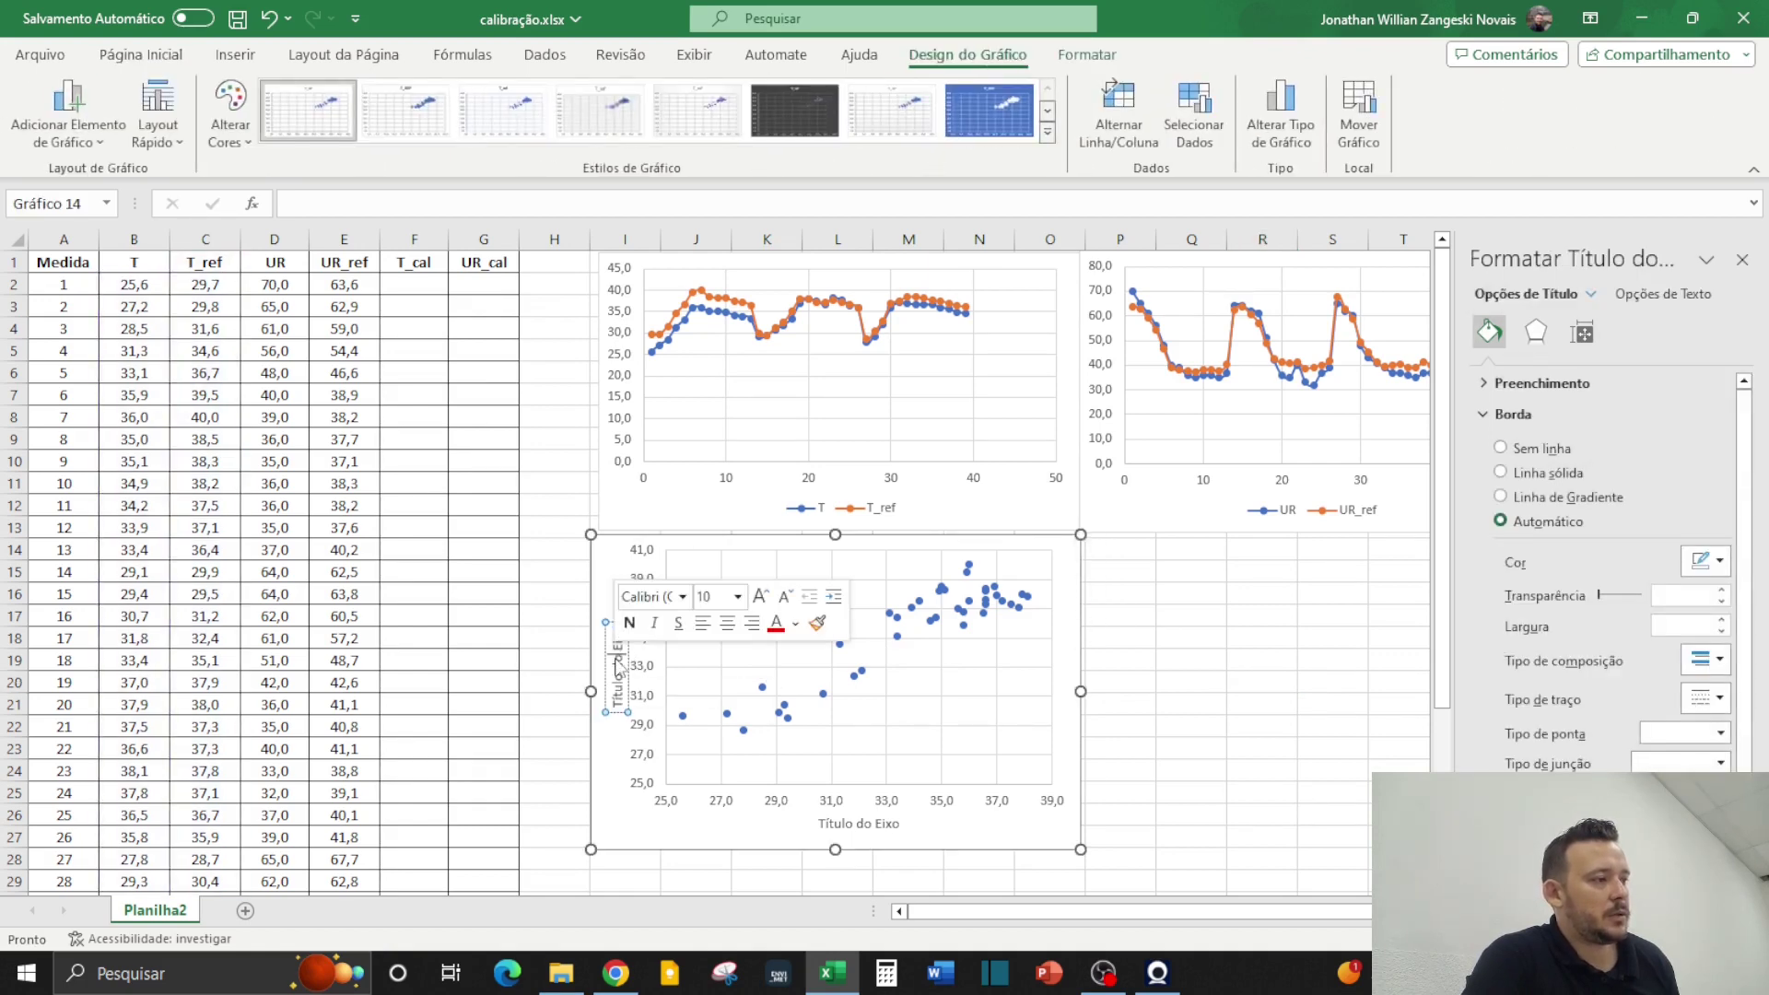
key(Delete)
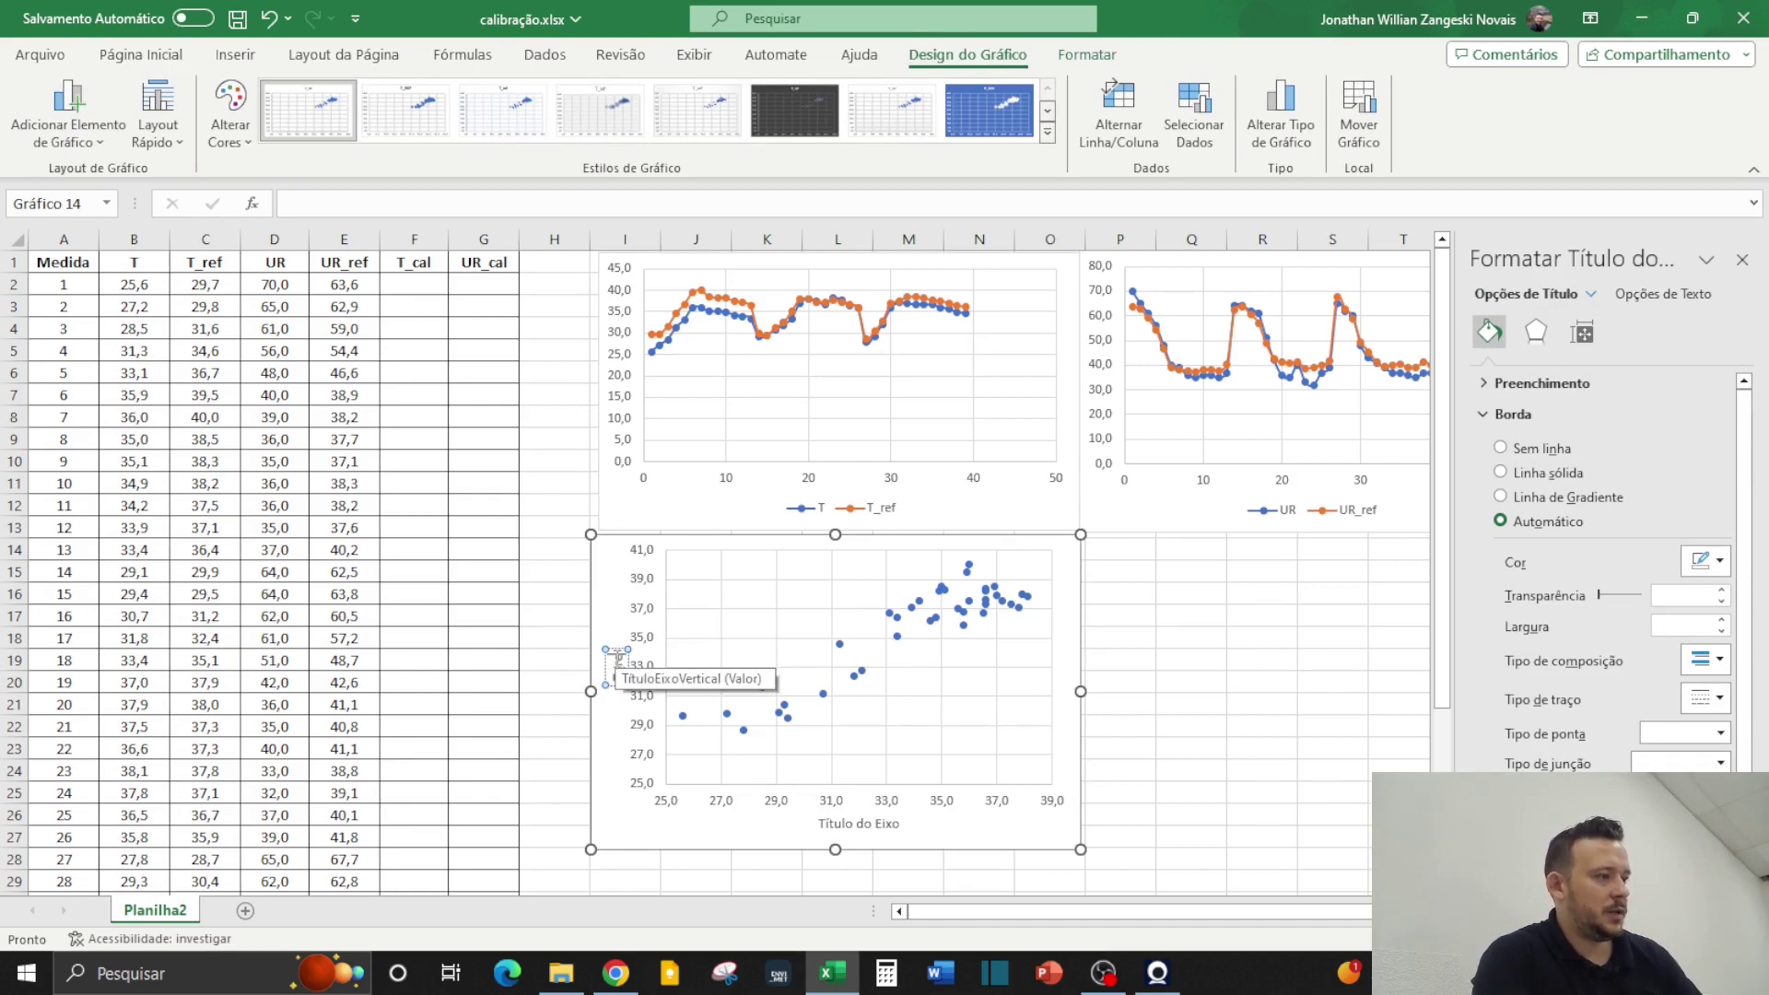
text(T_ref)
click(871, 826)
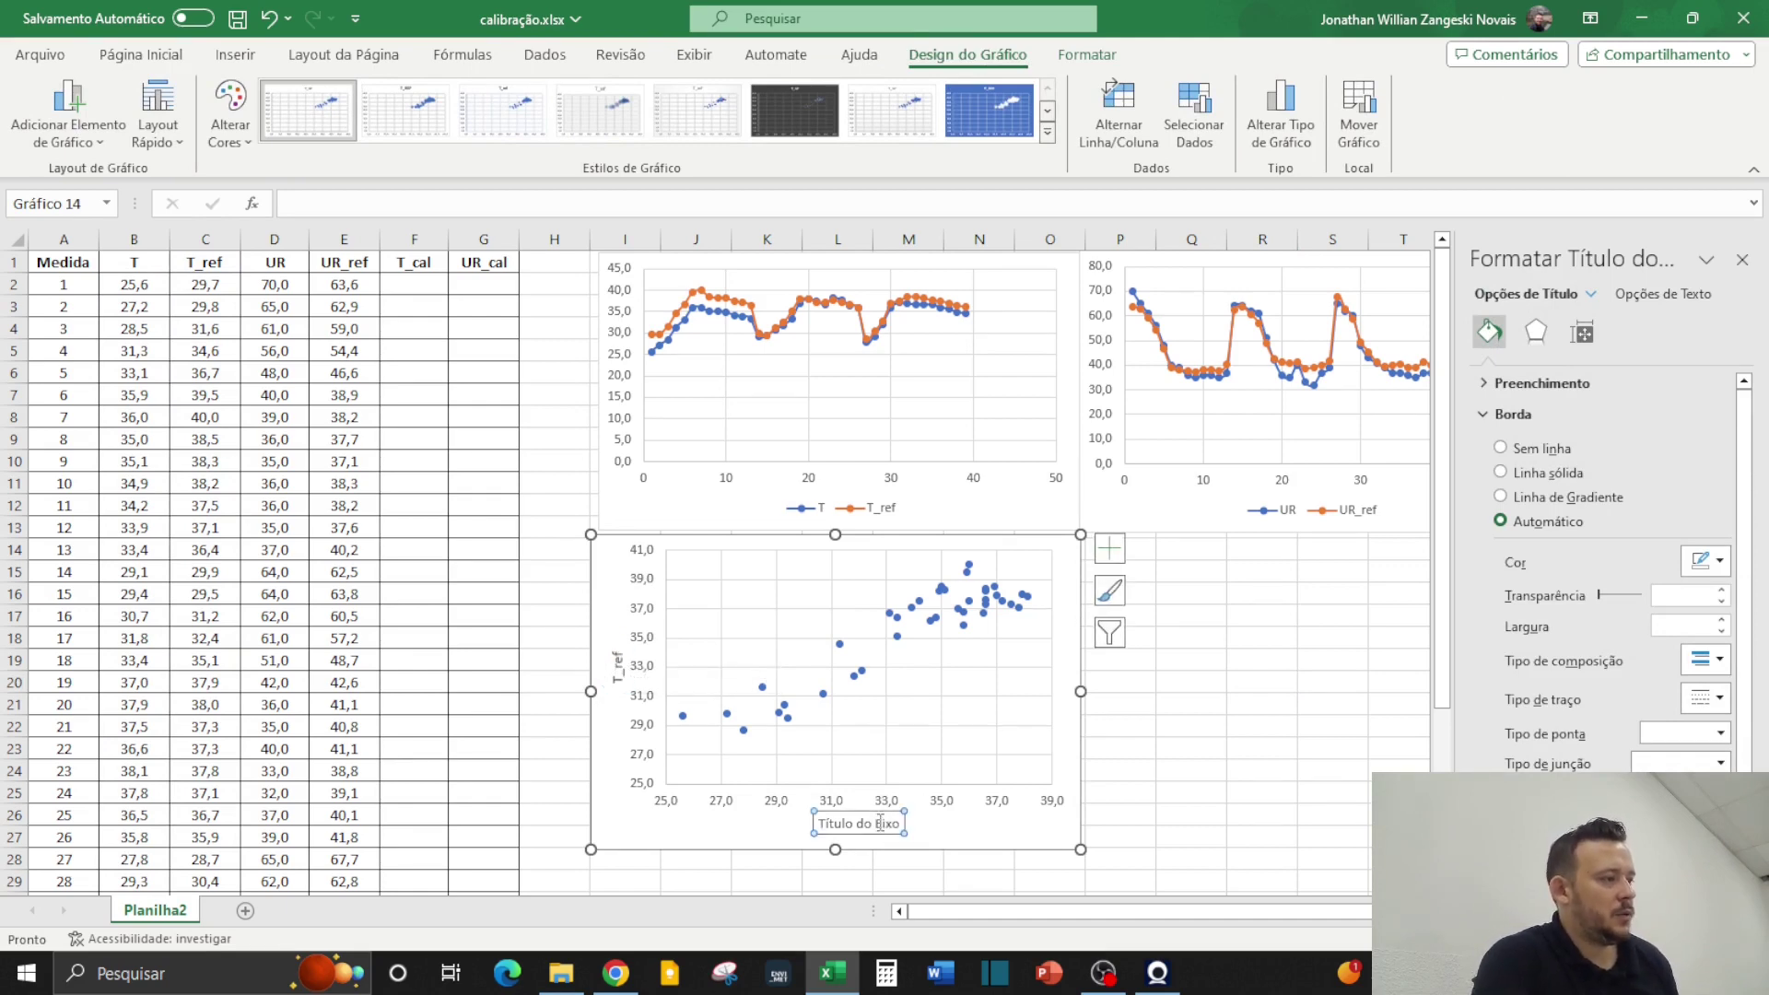
double_click(863, 825)
triple_click(859, 832)
text(T)
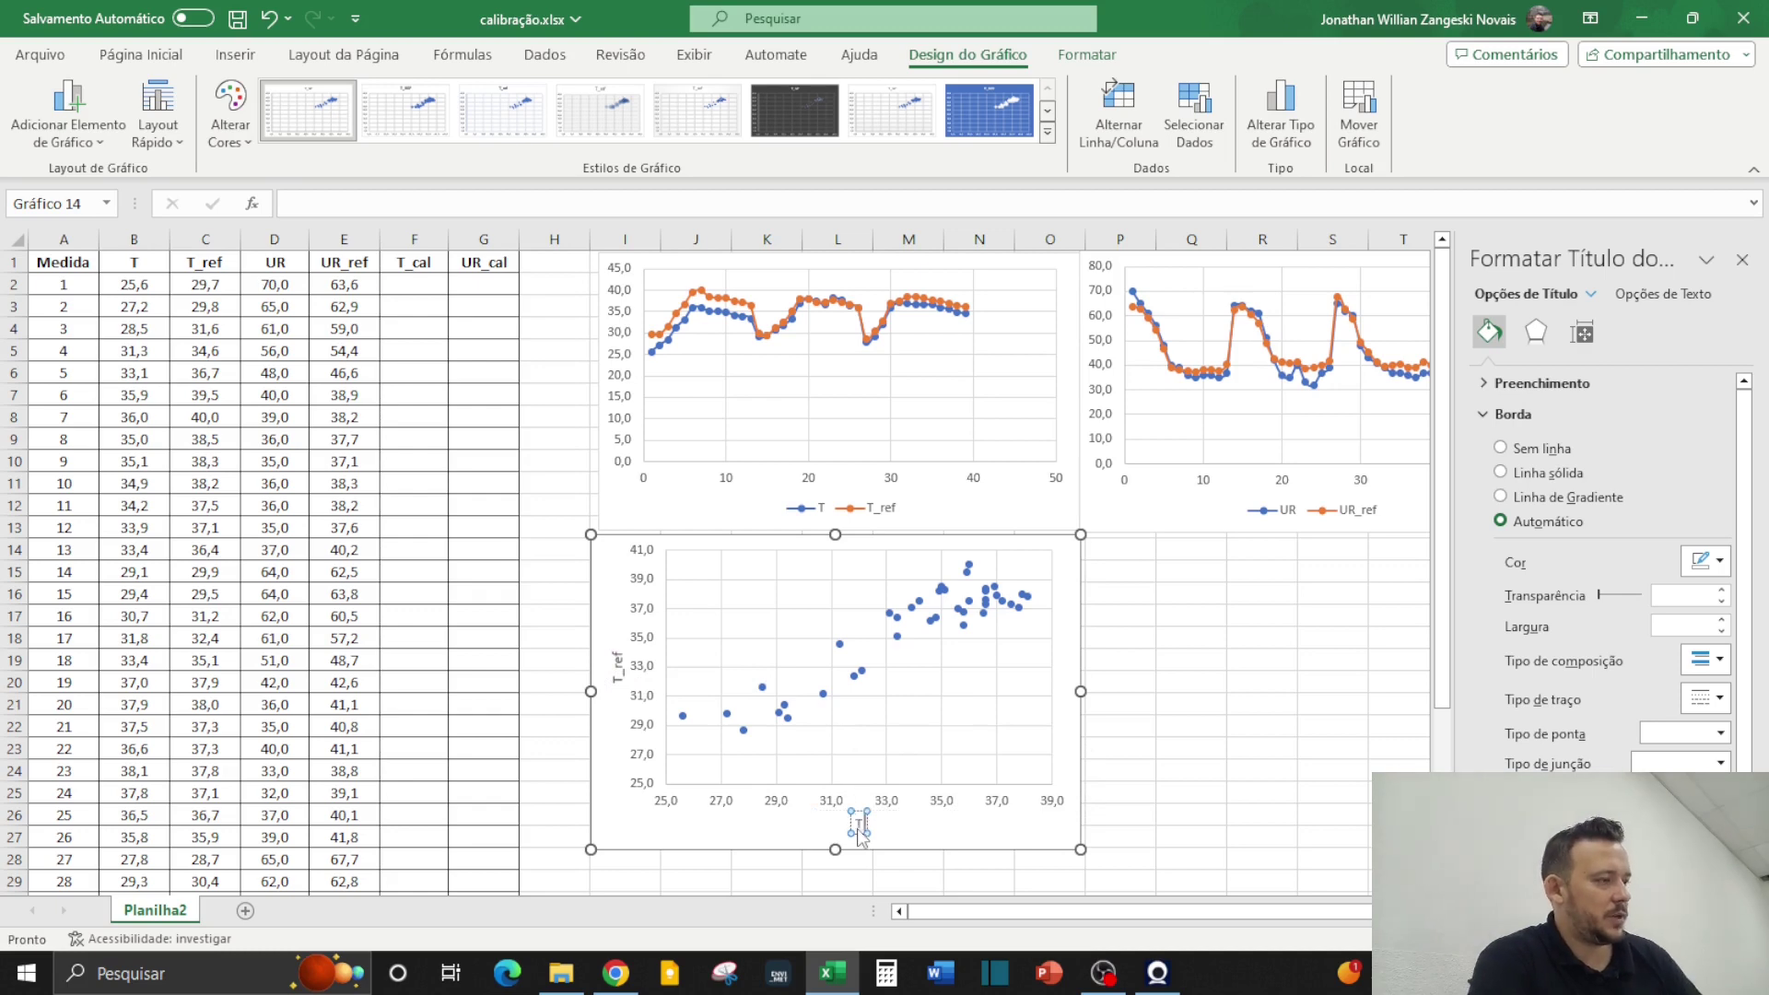
click(1273, 725)
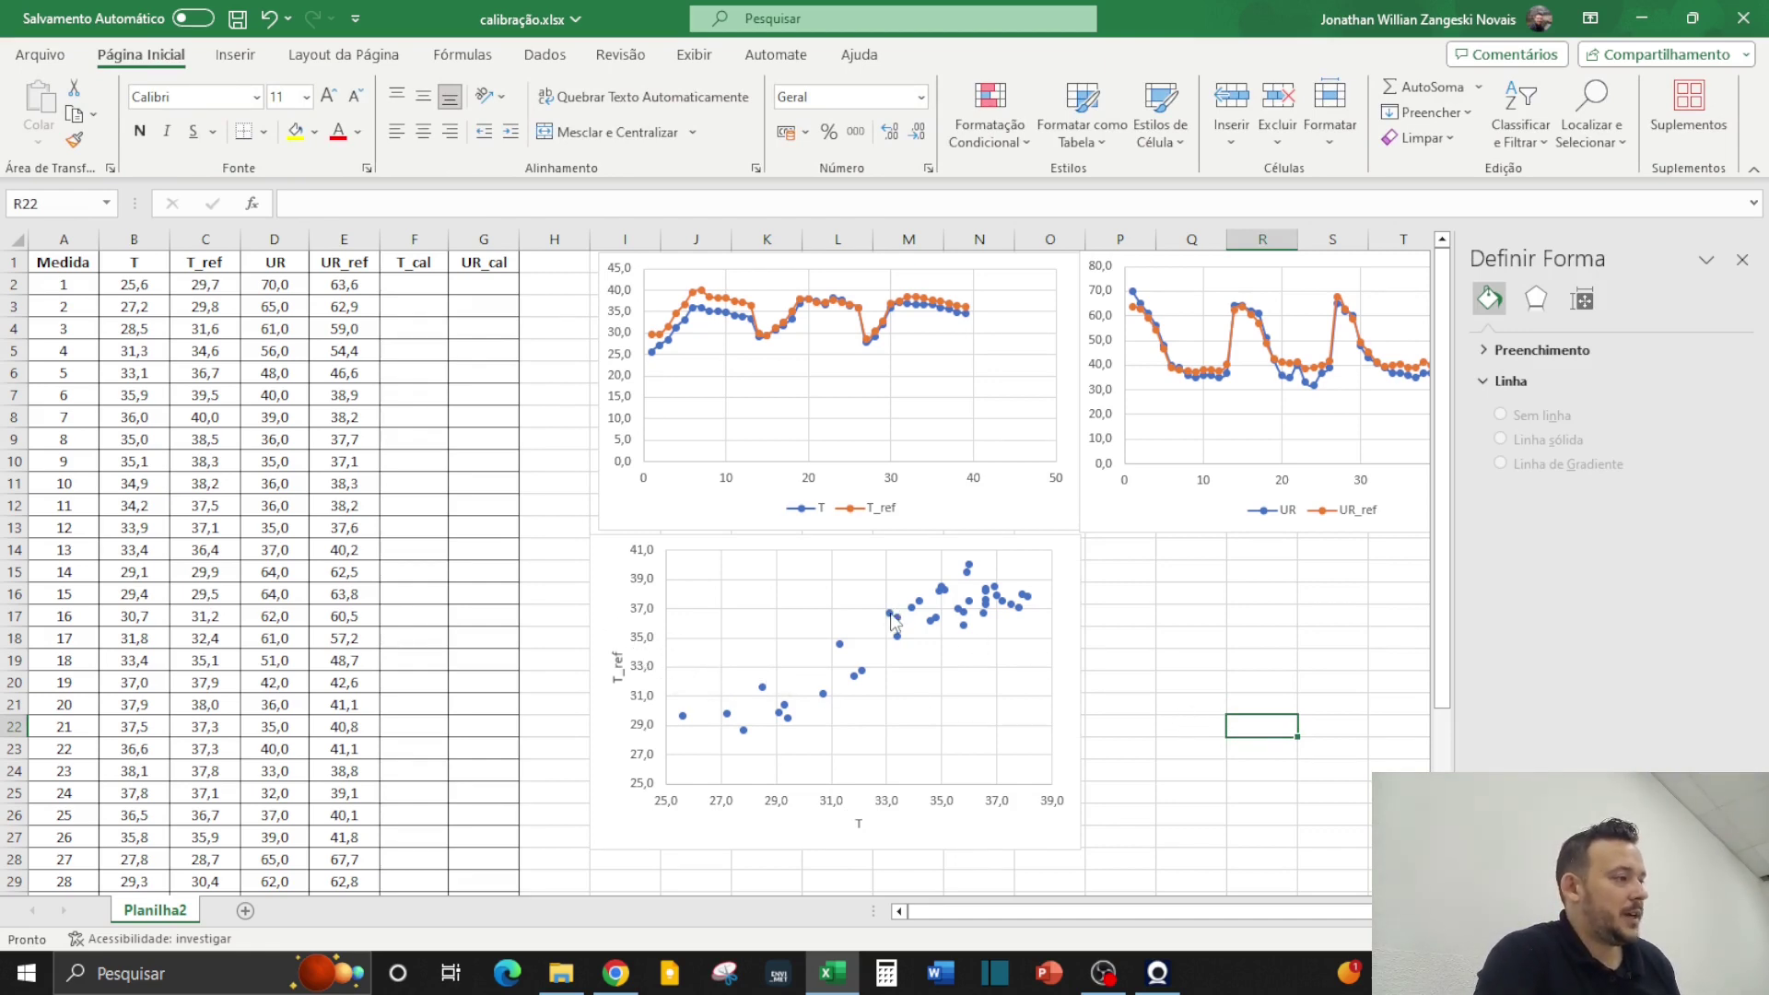
Add a linear trendline to the T_ref scatter series, displaying its equation and R² value on the chart
right_click(841, 648)
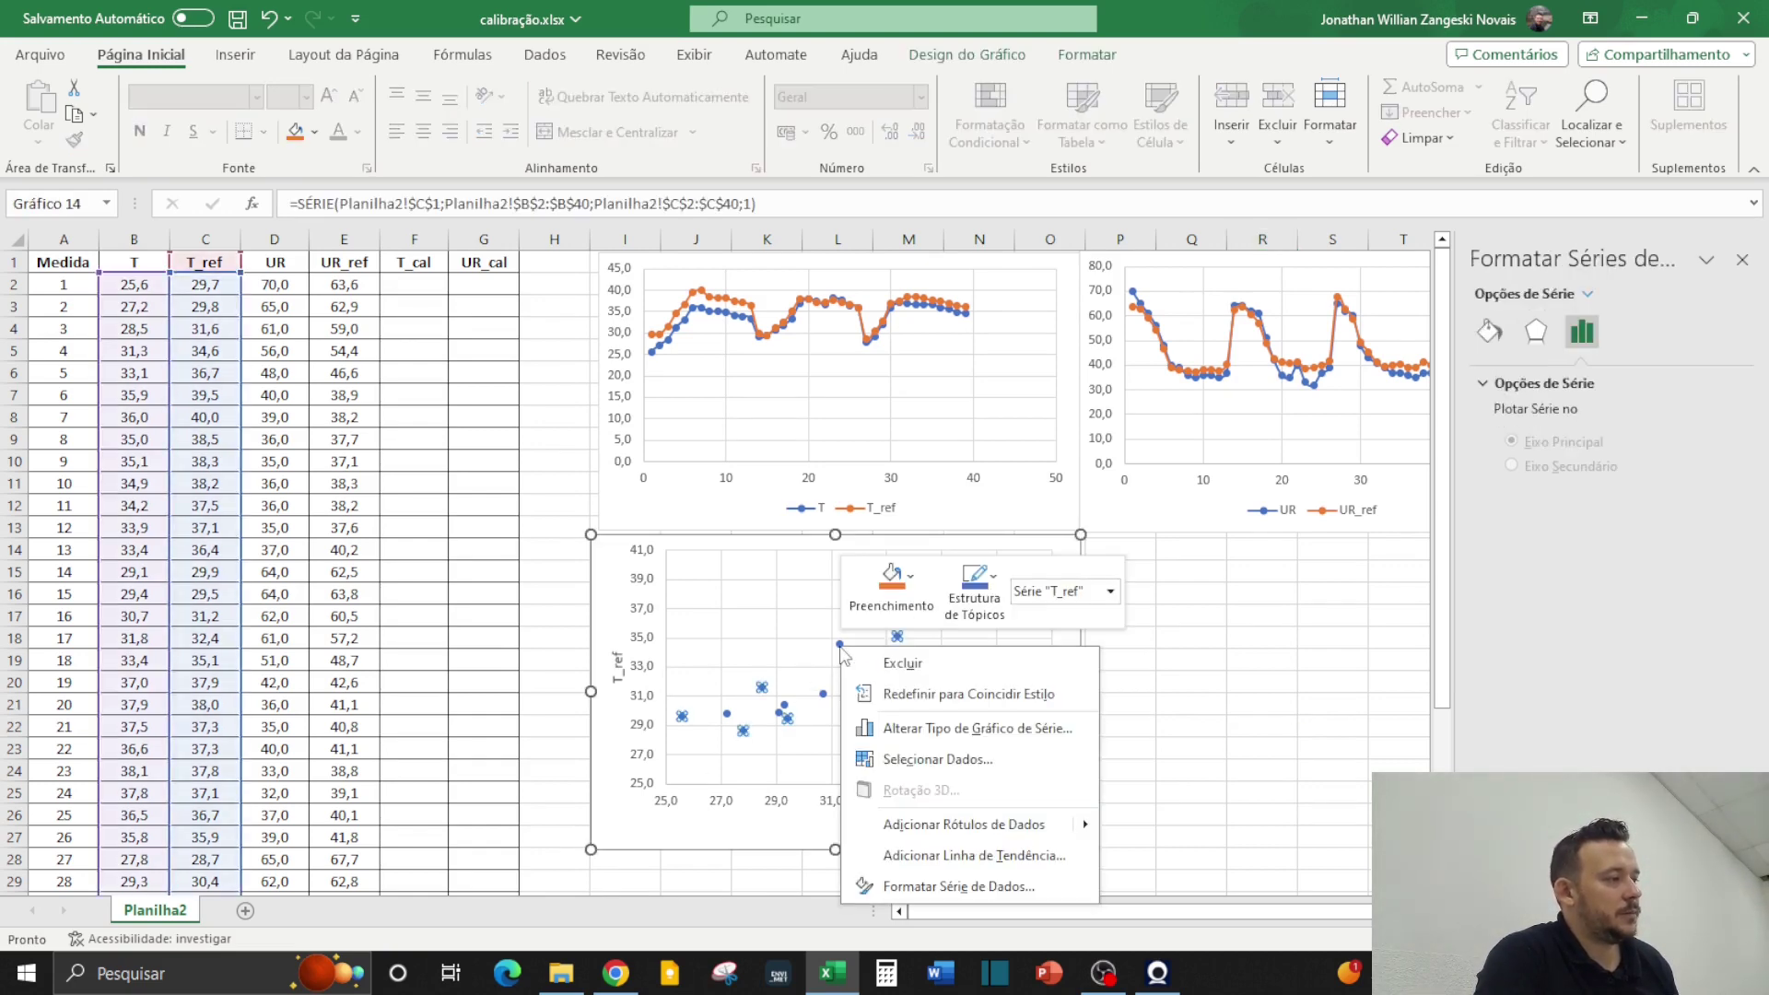
click(995, 853)
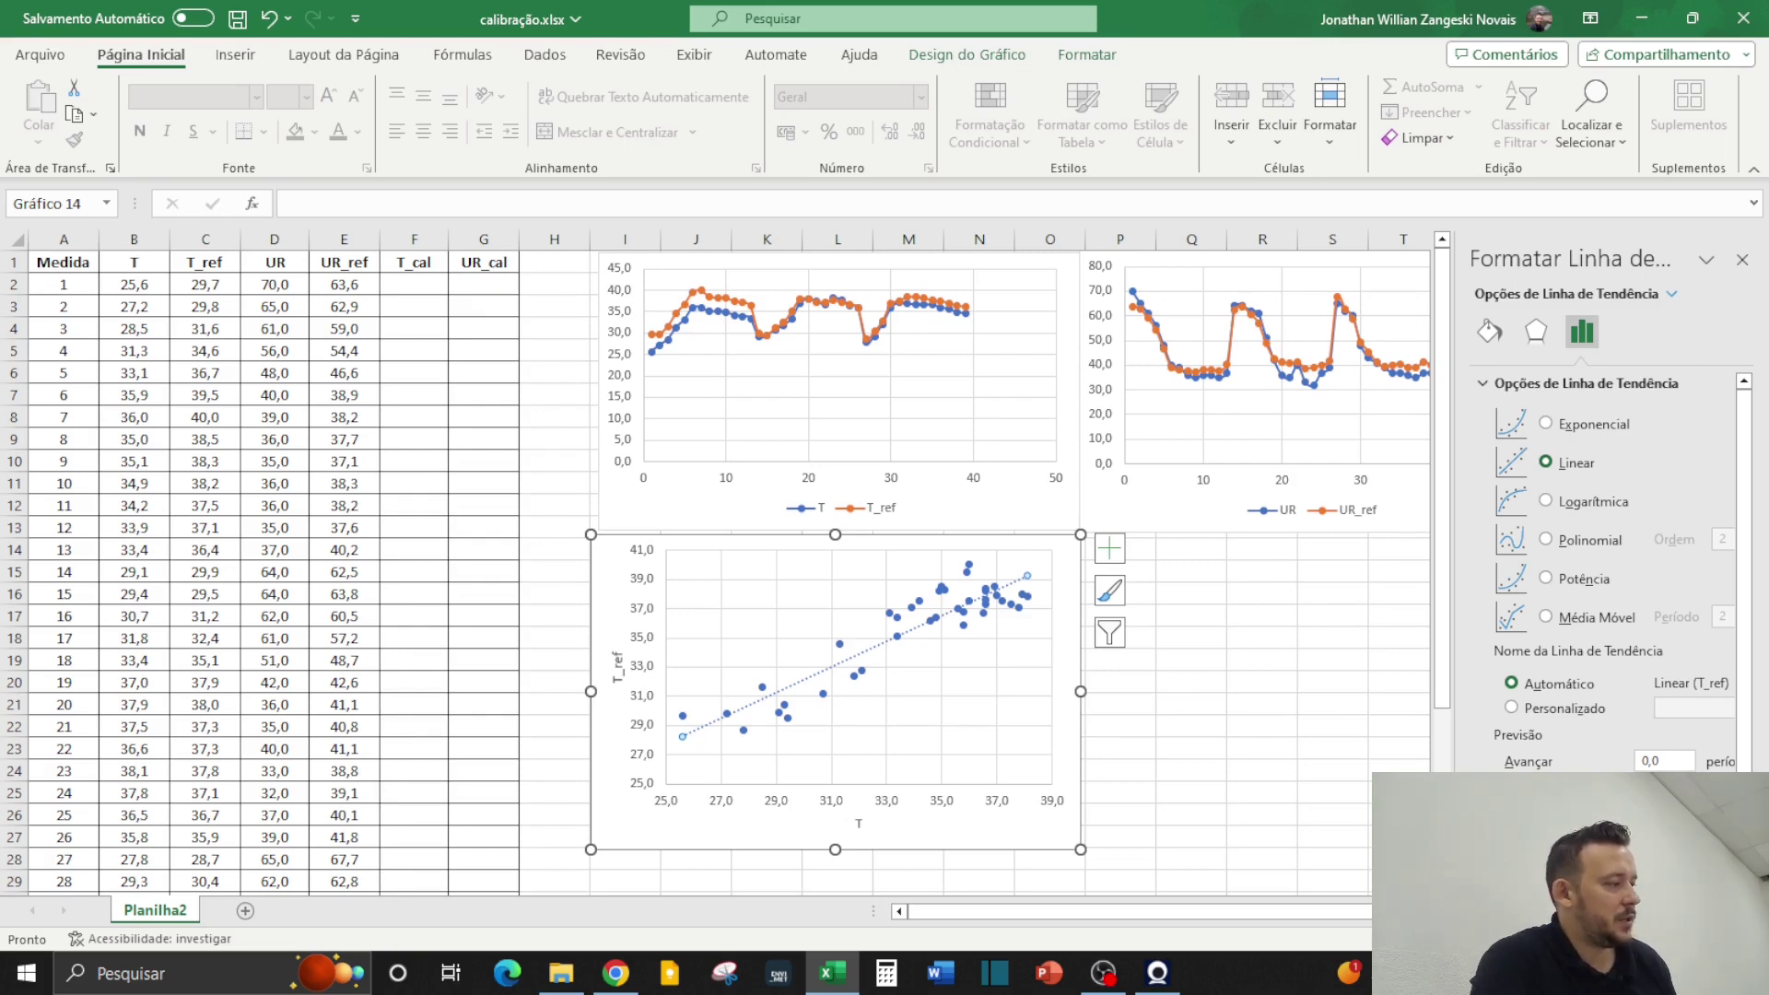
click(1512, 839)
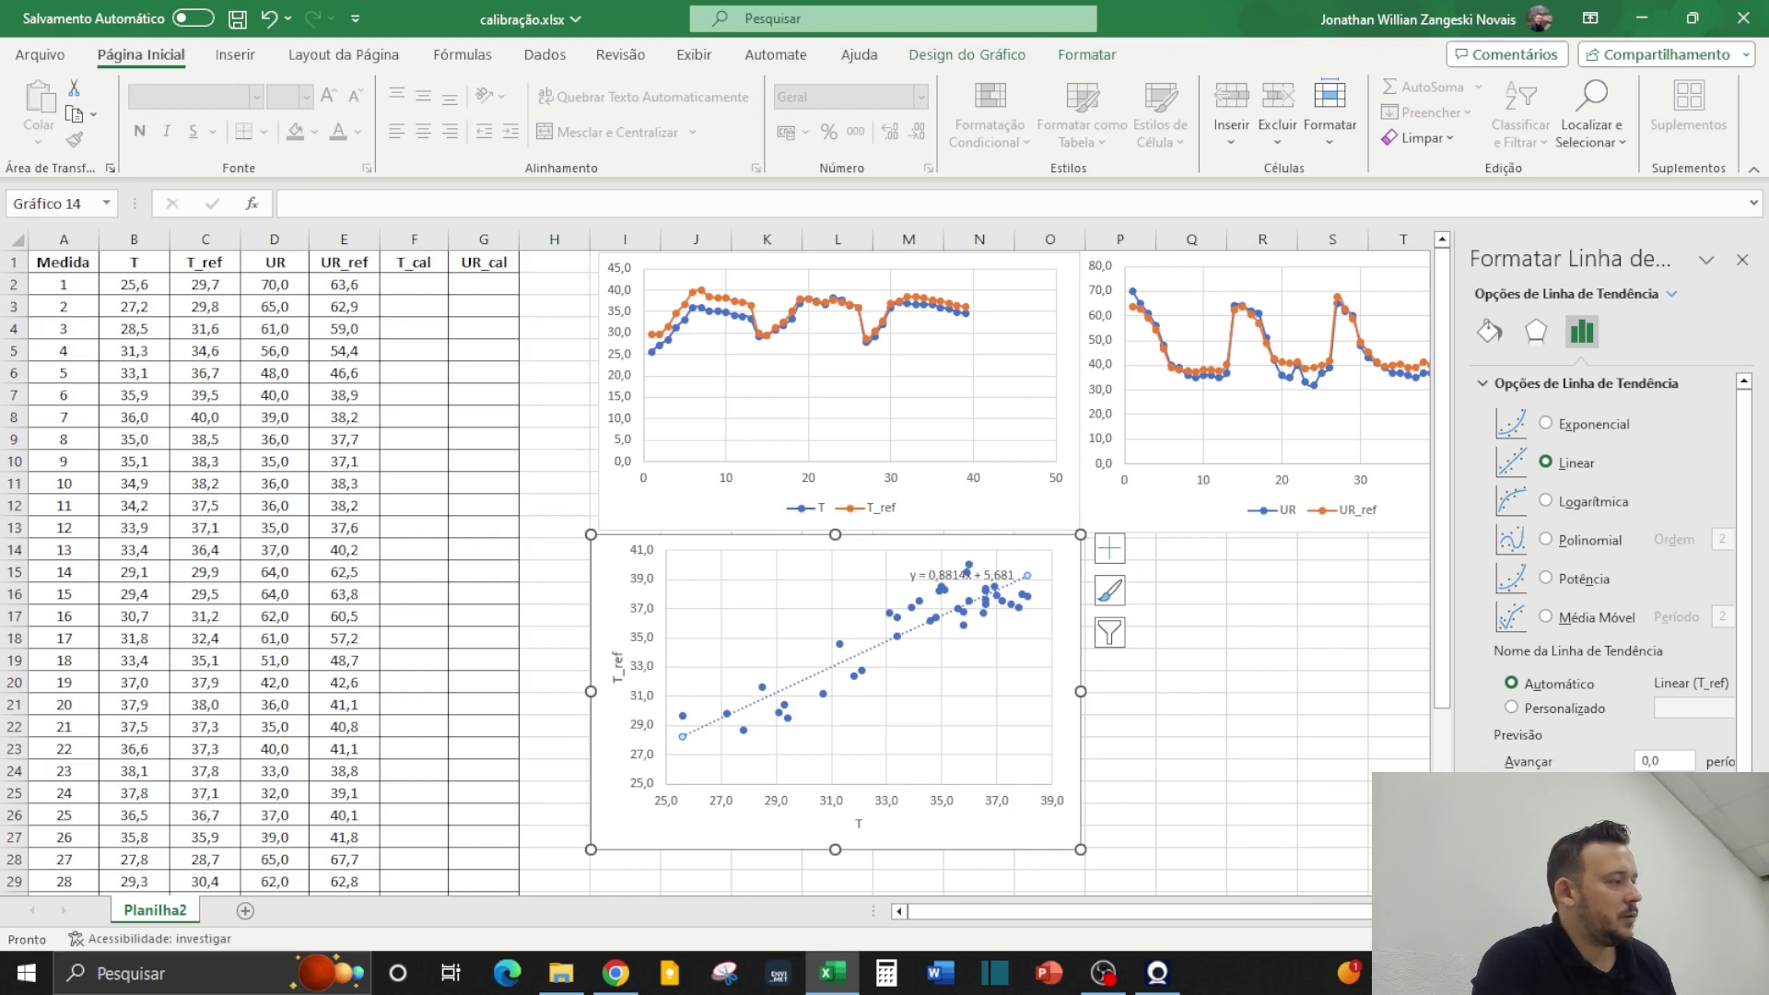
click(1512, 863)
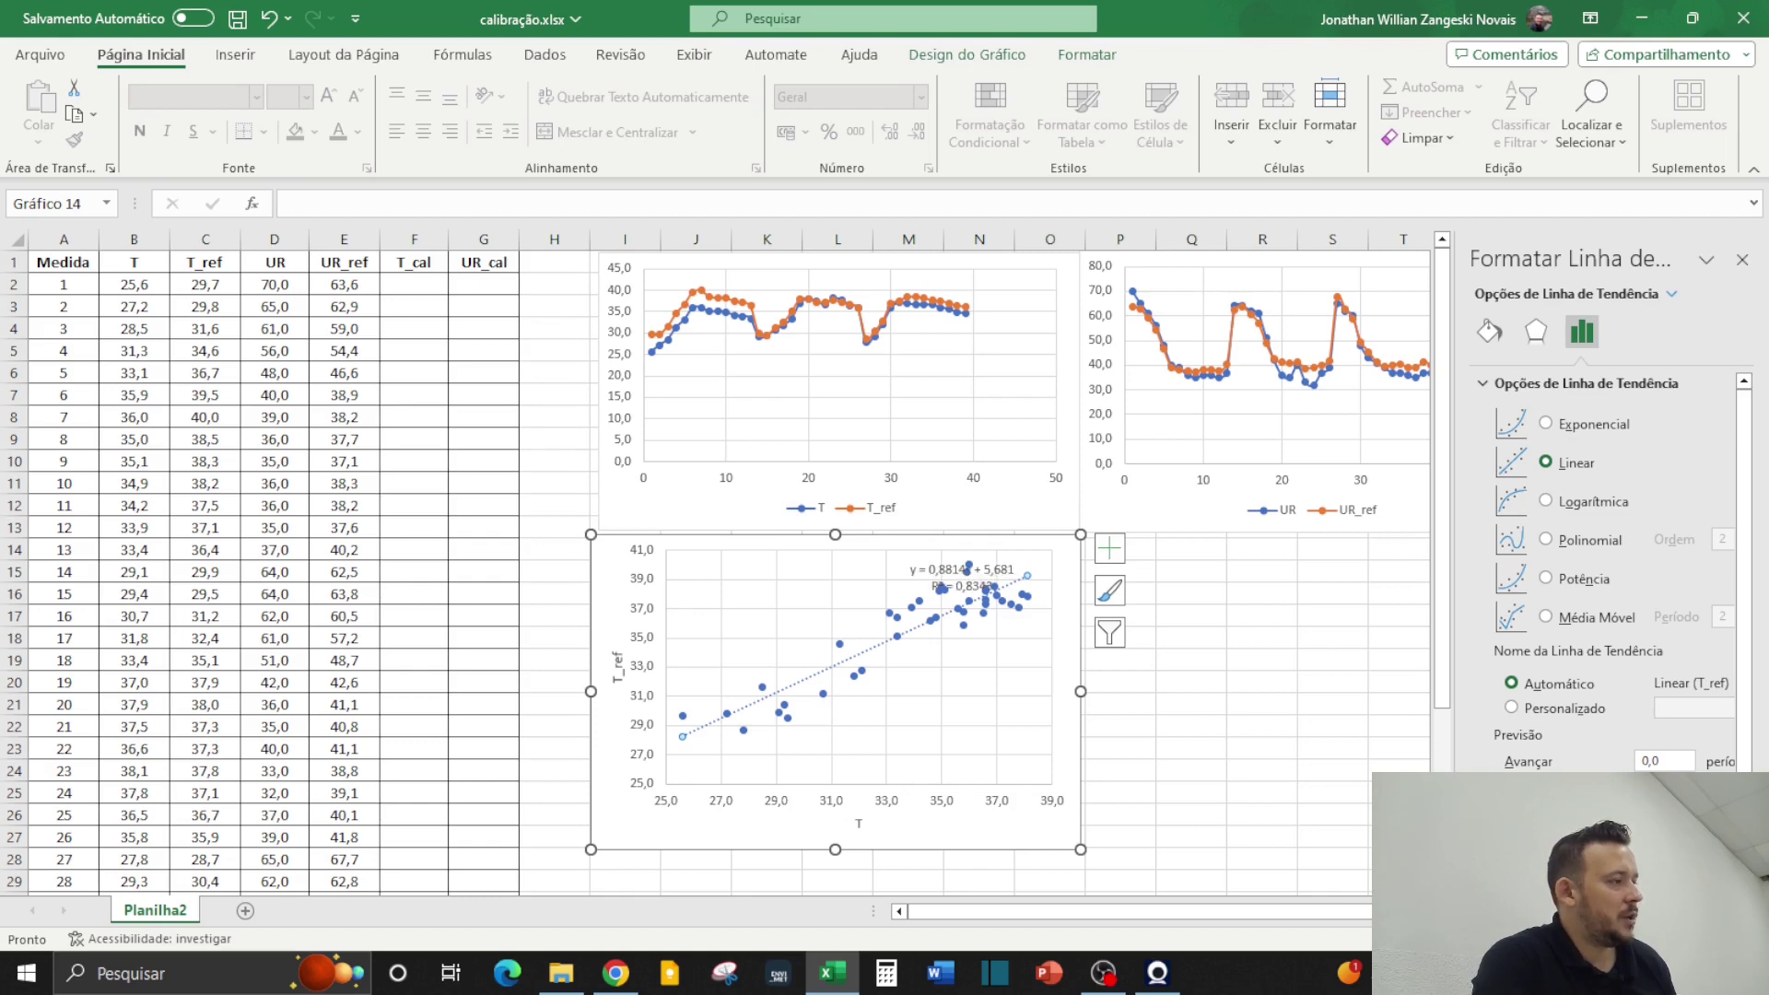
click(1742, 259)
Move the trendline equation label below the scatter chart's plot area and enlarge its font to 11
click(984, 579)
drag(958, 565, 973, 815)
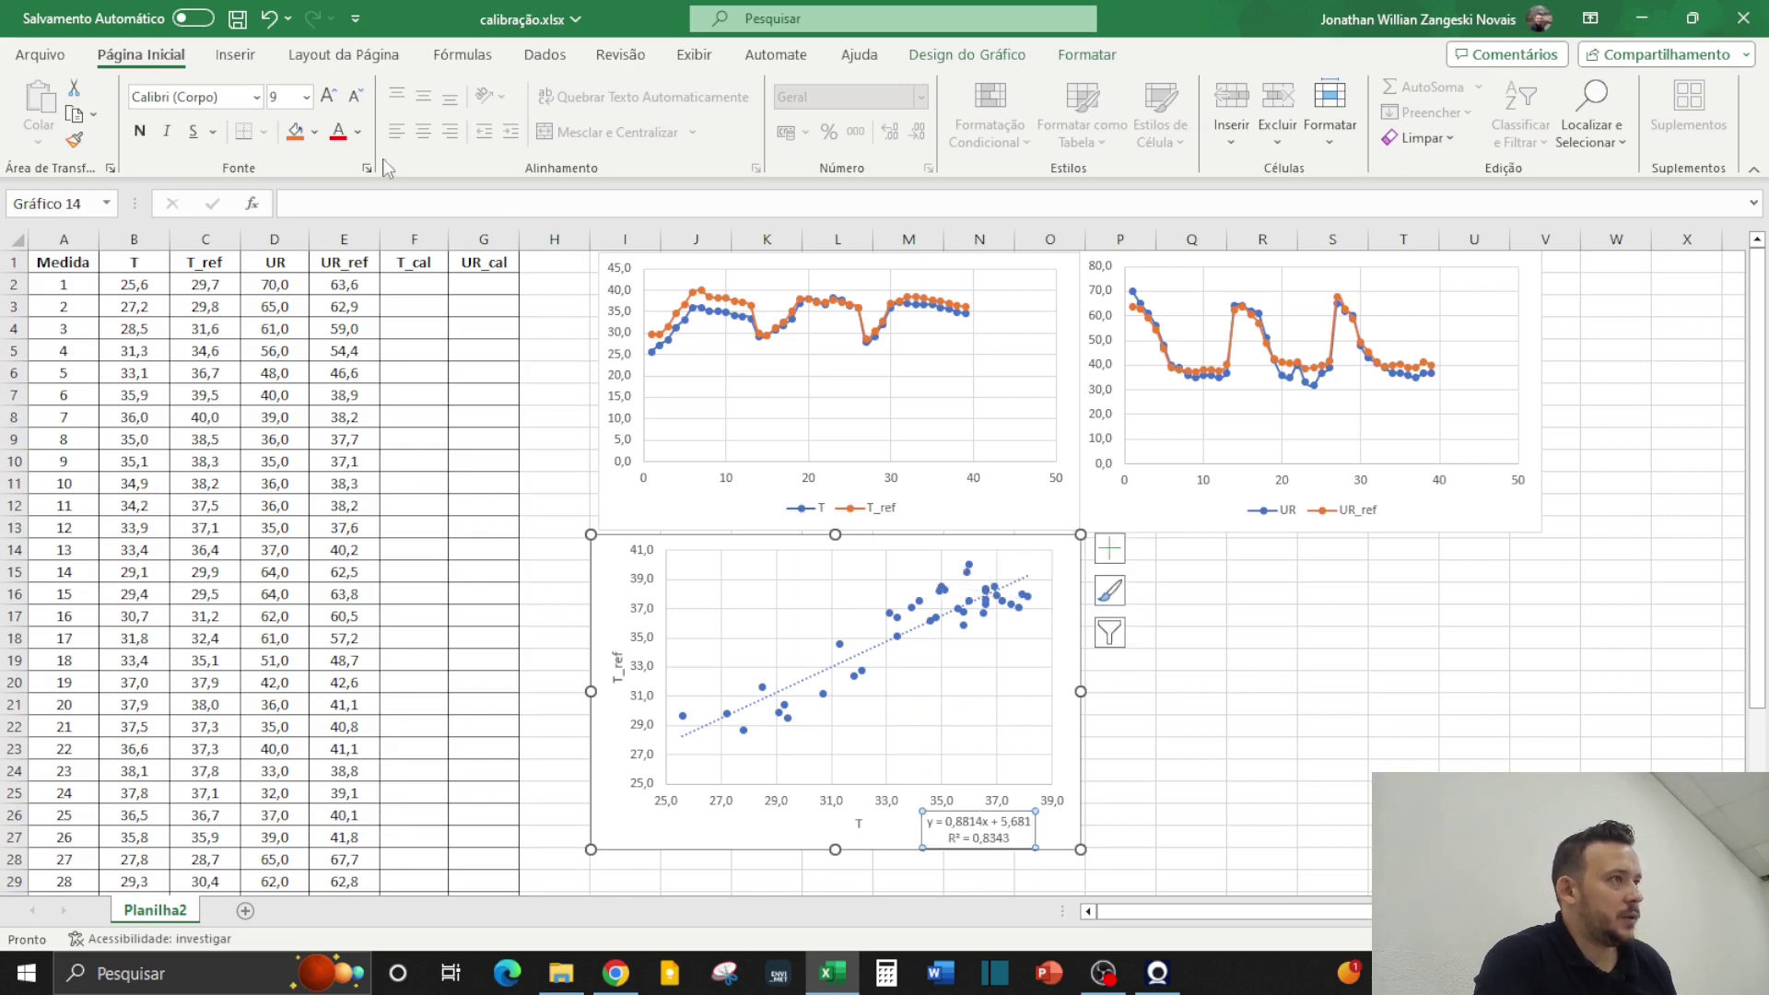
click(328, 97)
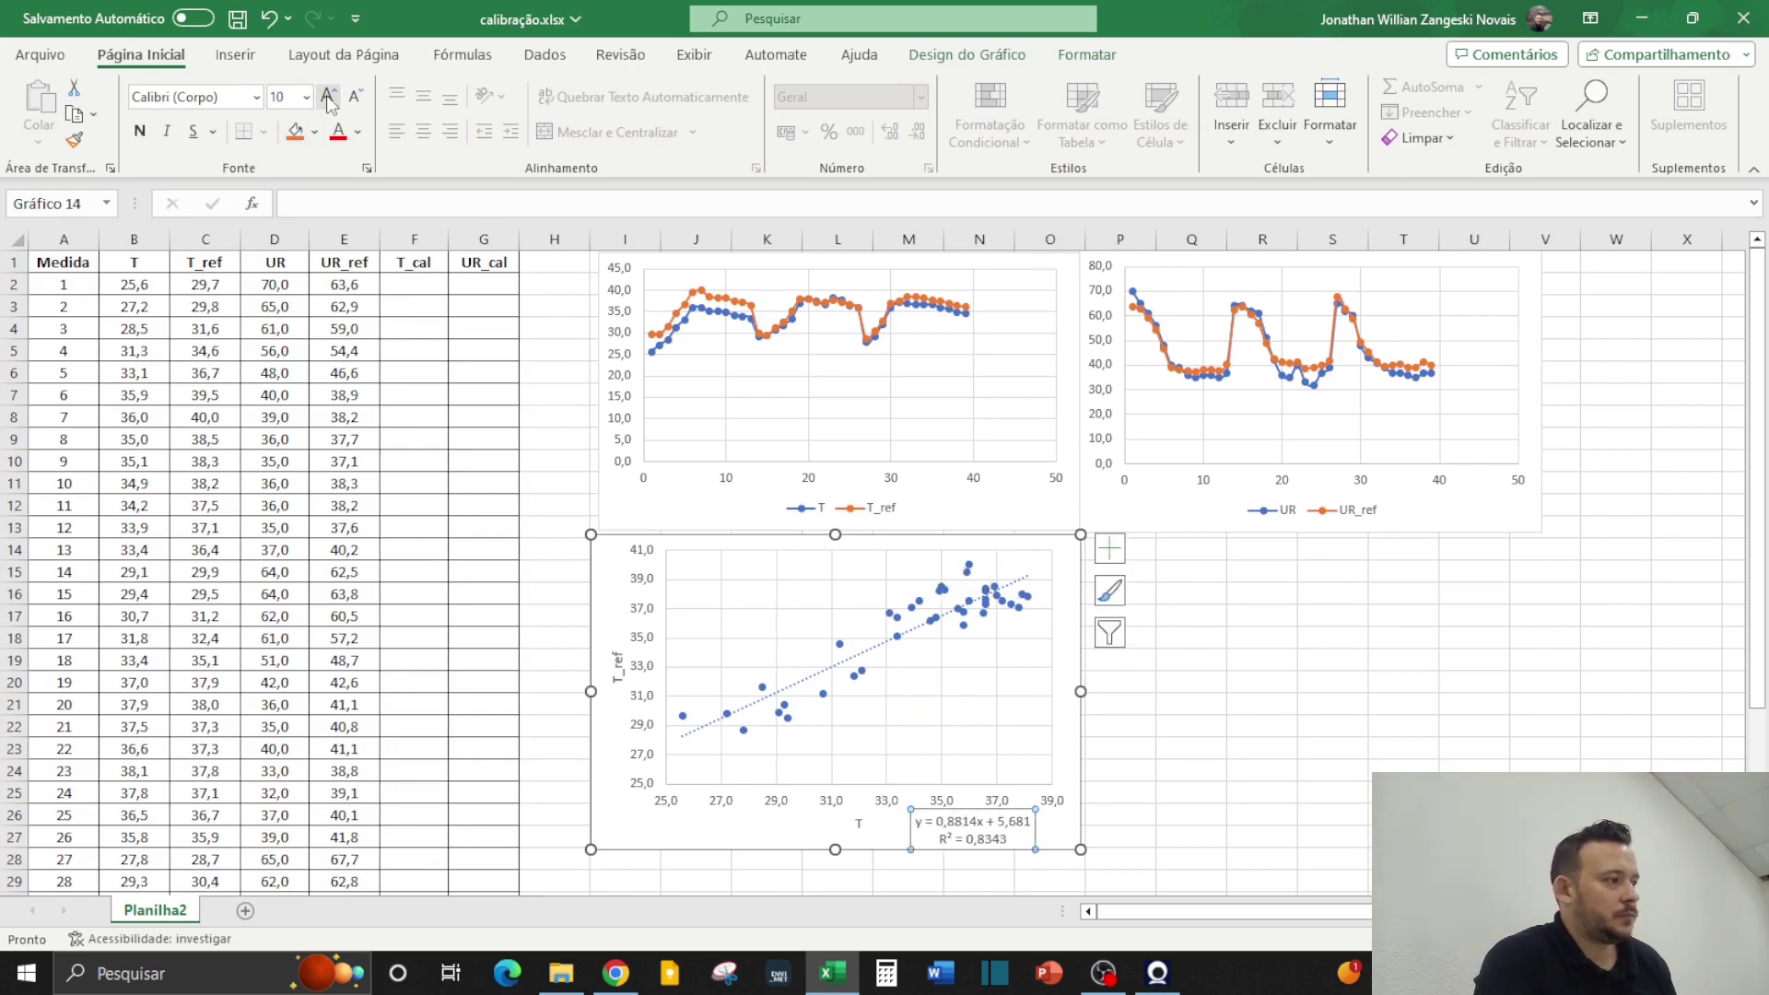
click(328, 97)
click(328, 97)
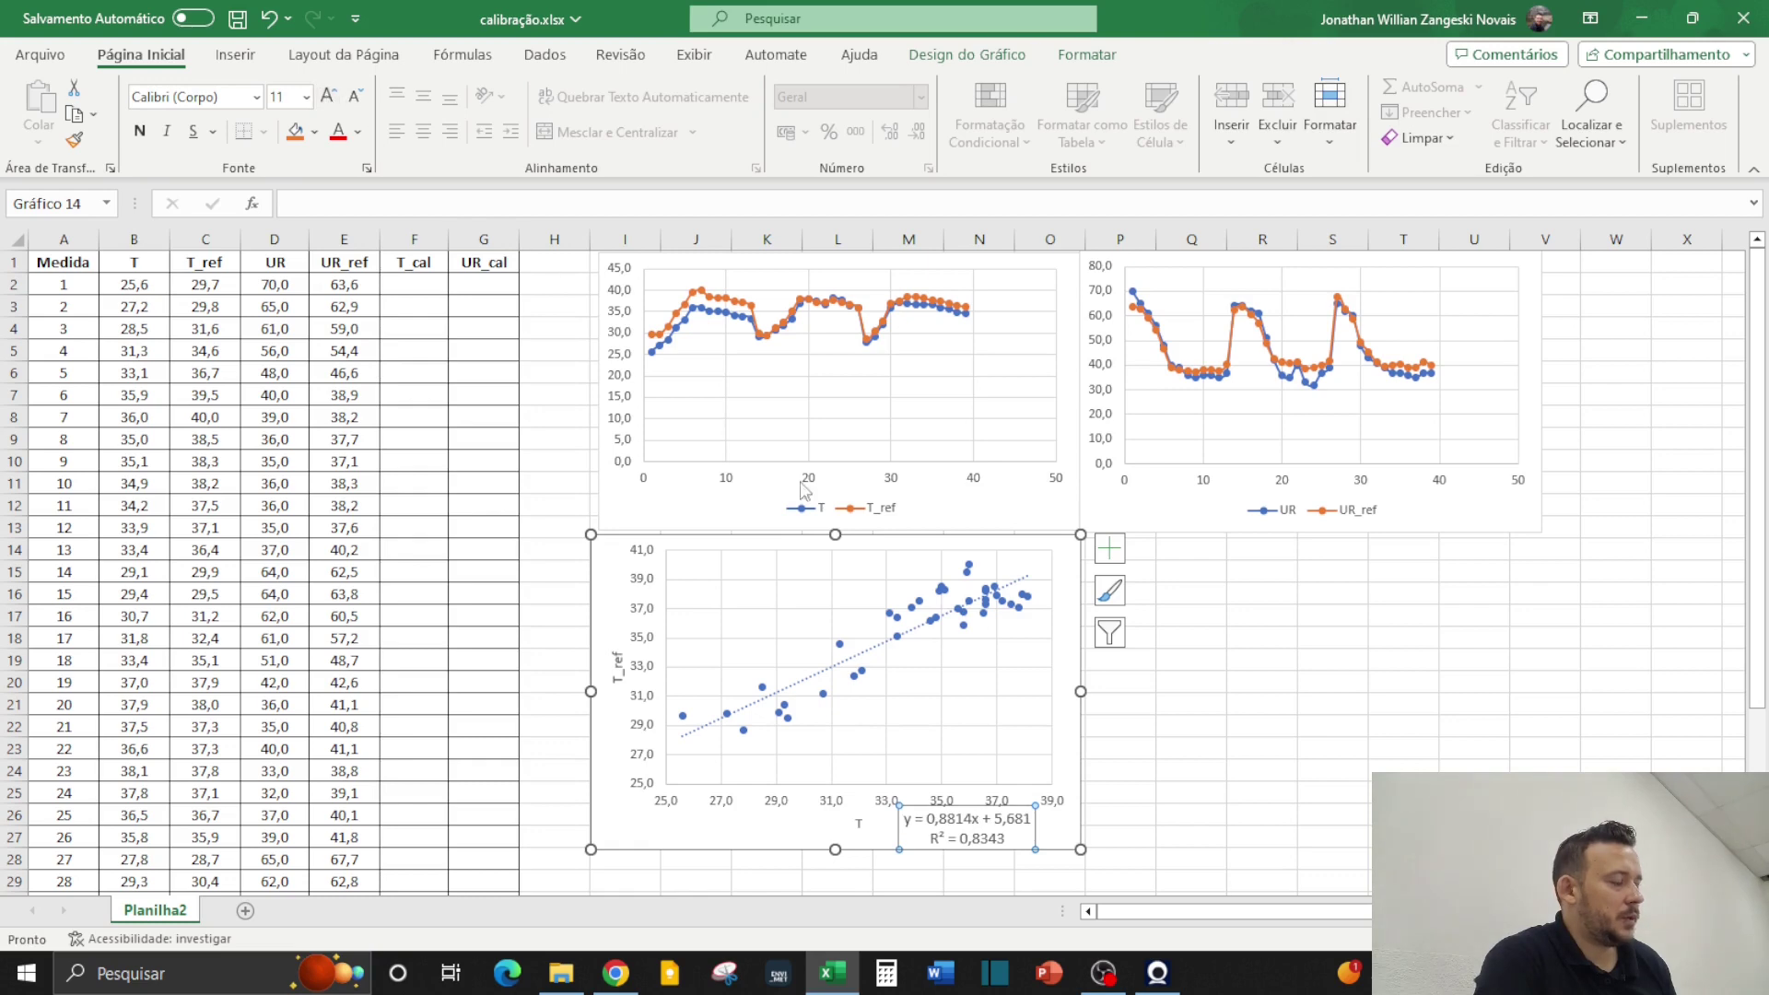
click(1172, 765)
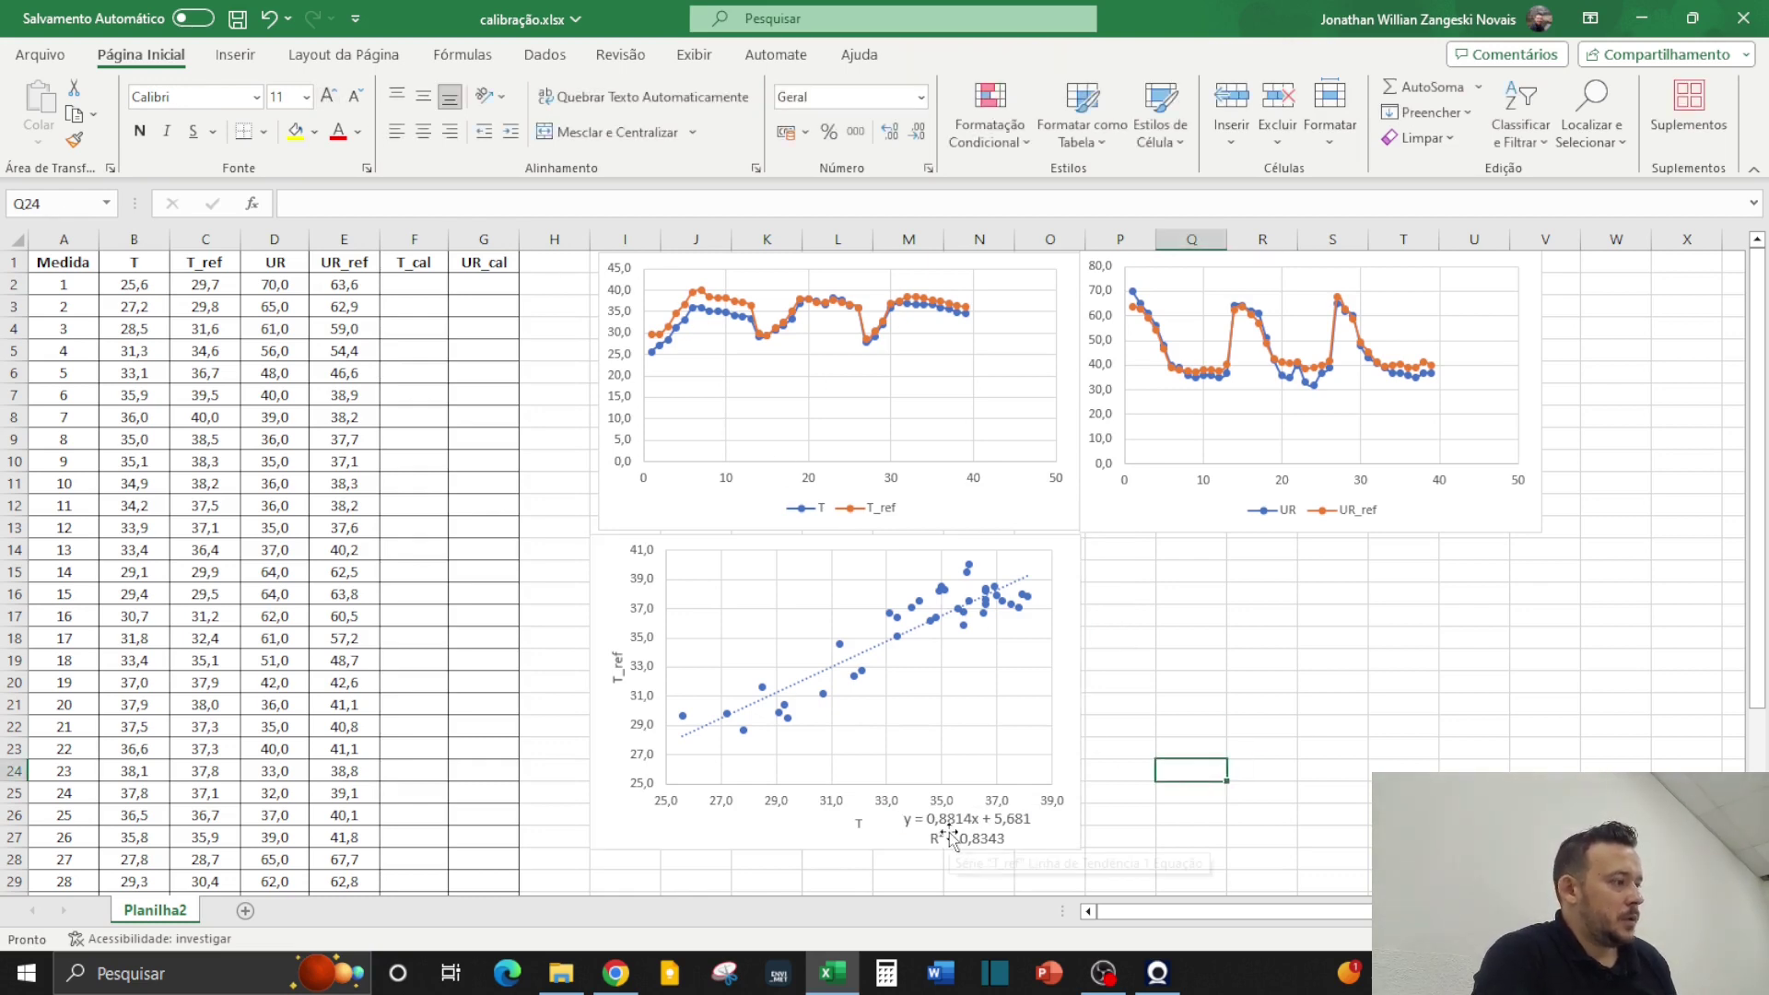
Examine the trendline equation on the T versus T_ref chart, including its slope, x term, constant and R²
click(991, 834)
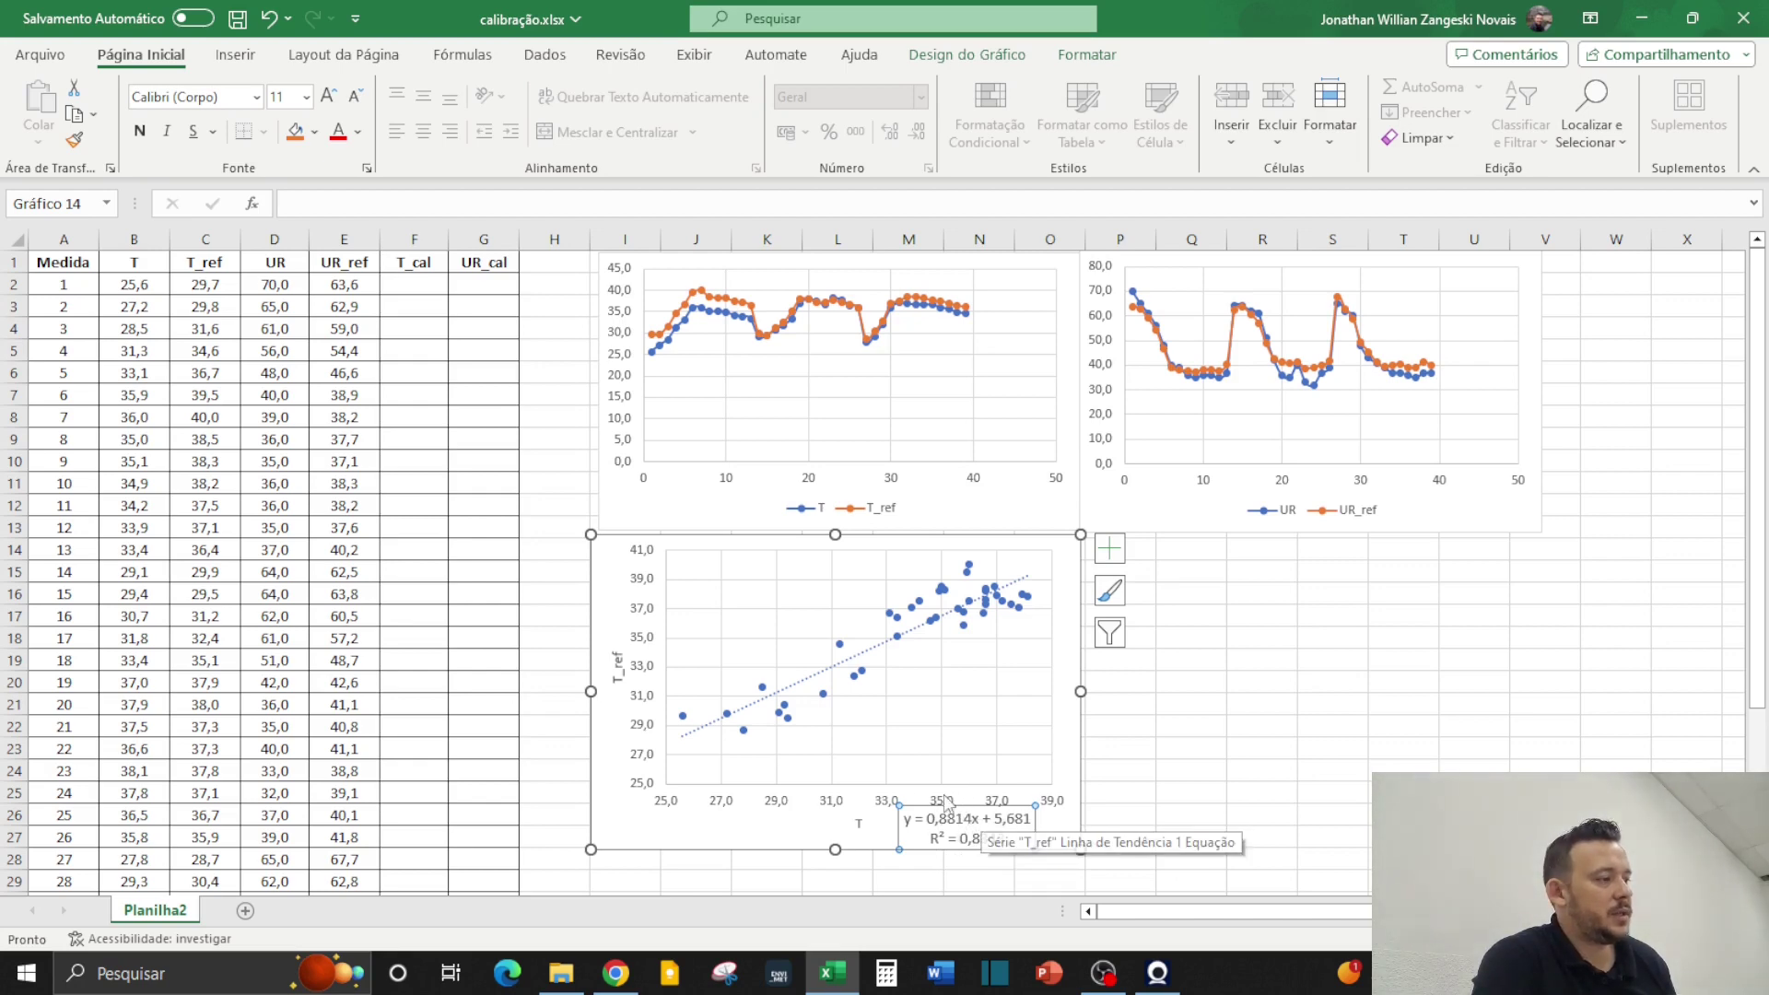
drag(906, 819, 1034, 818)
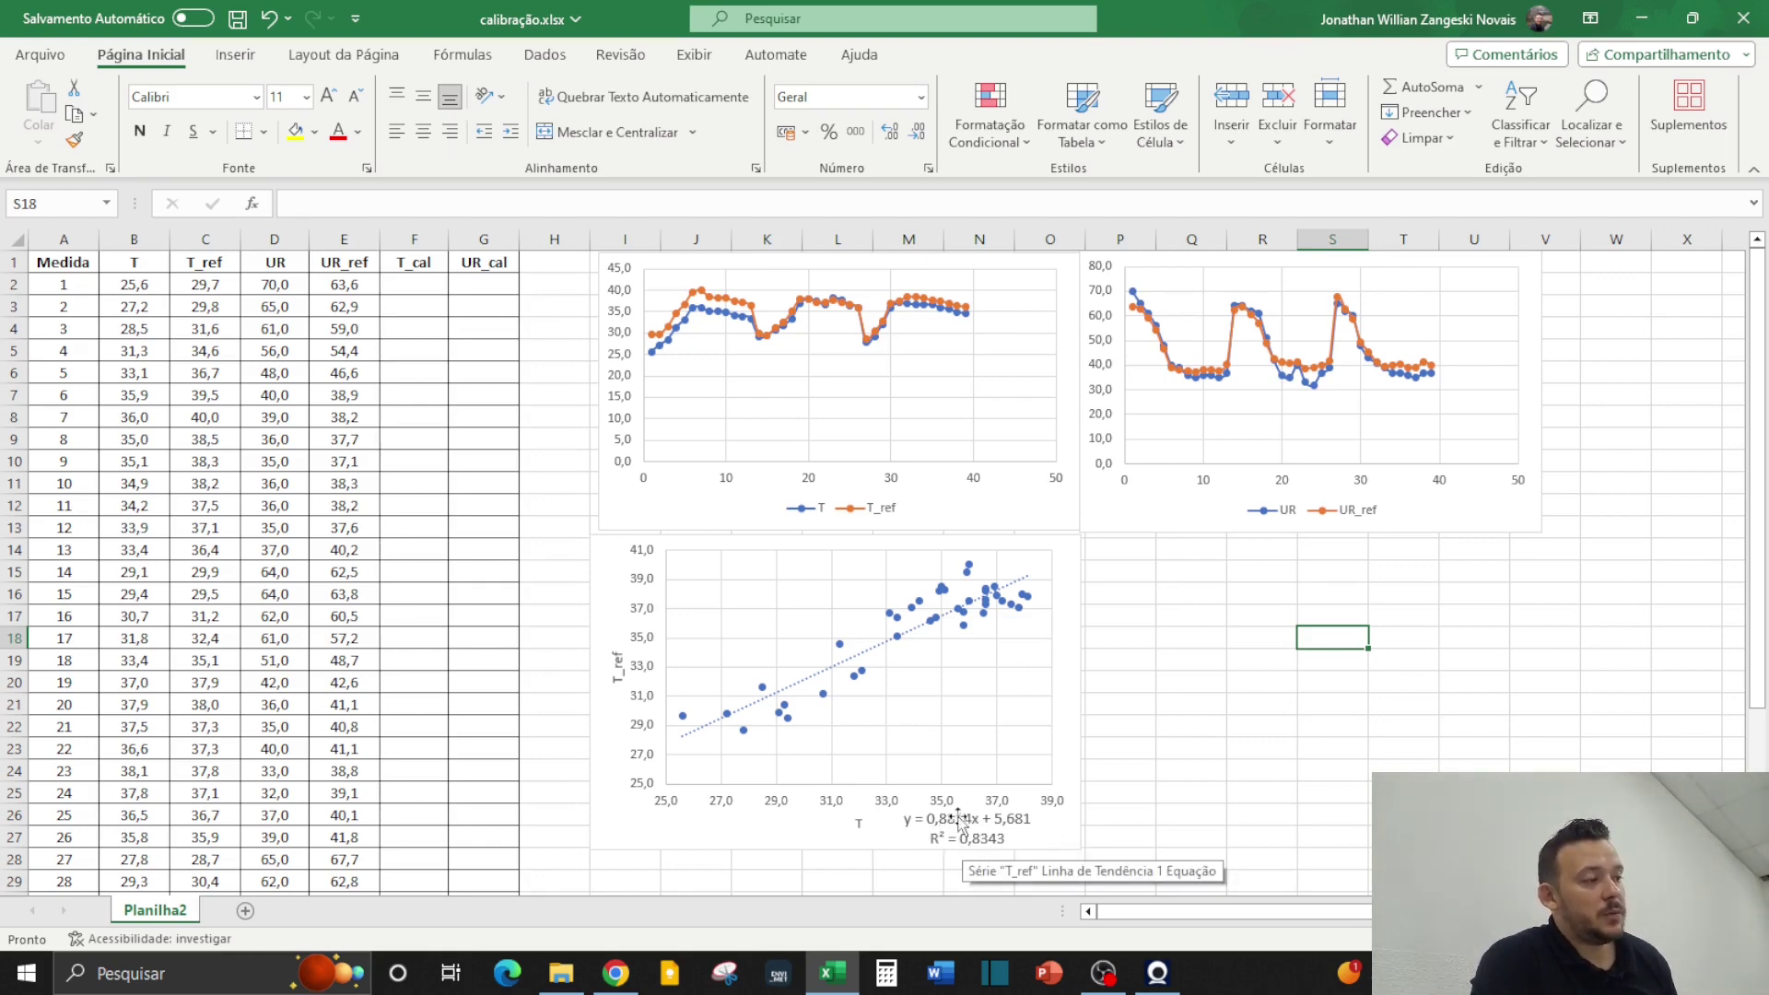
mouse_move(686, 722)
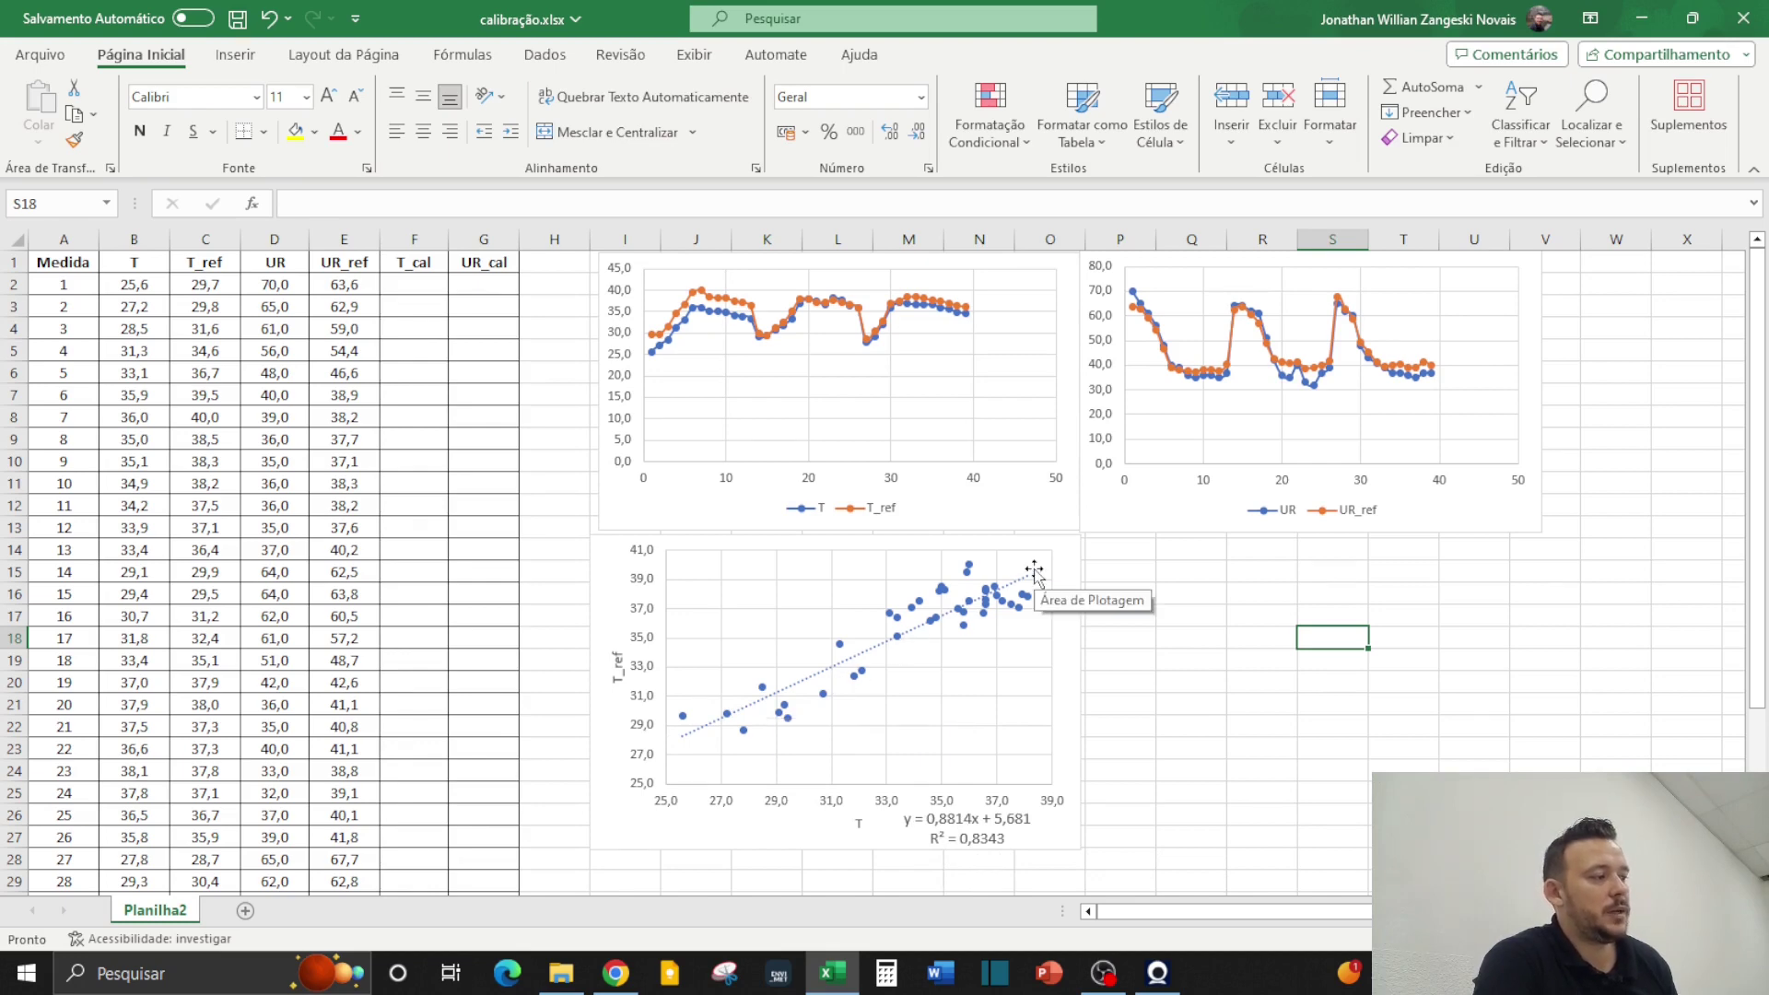
click(919, 826)
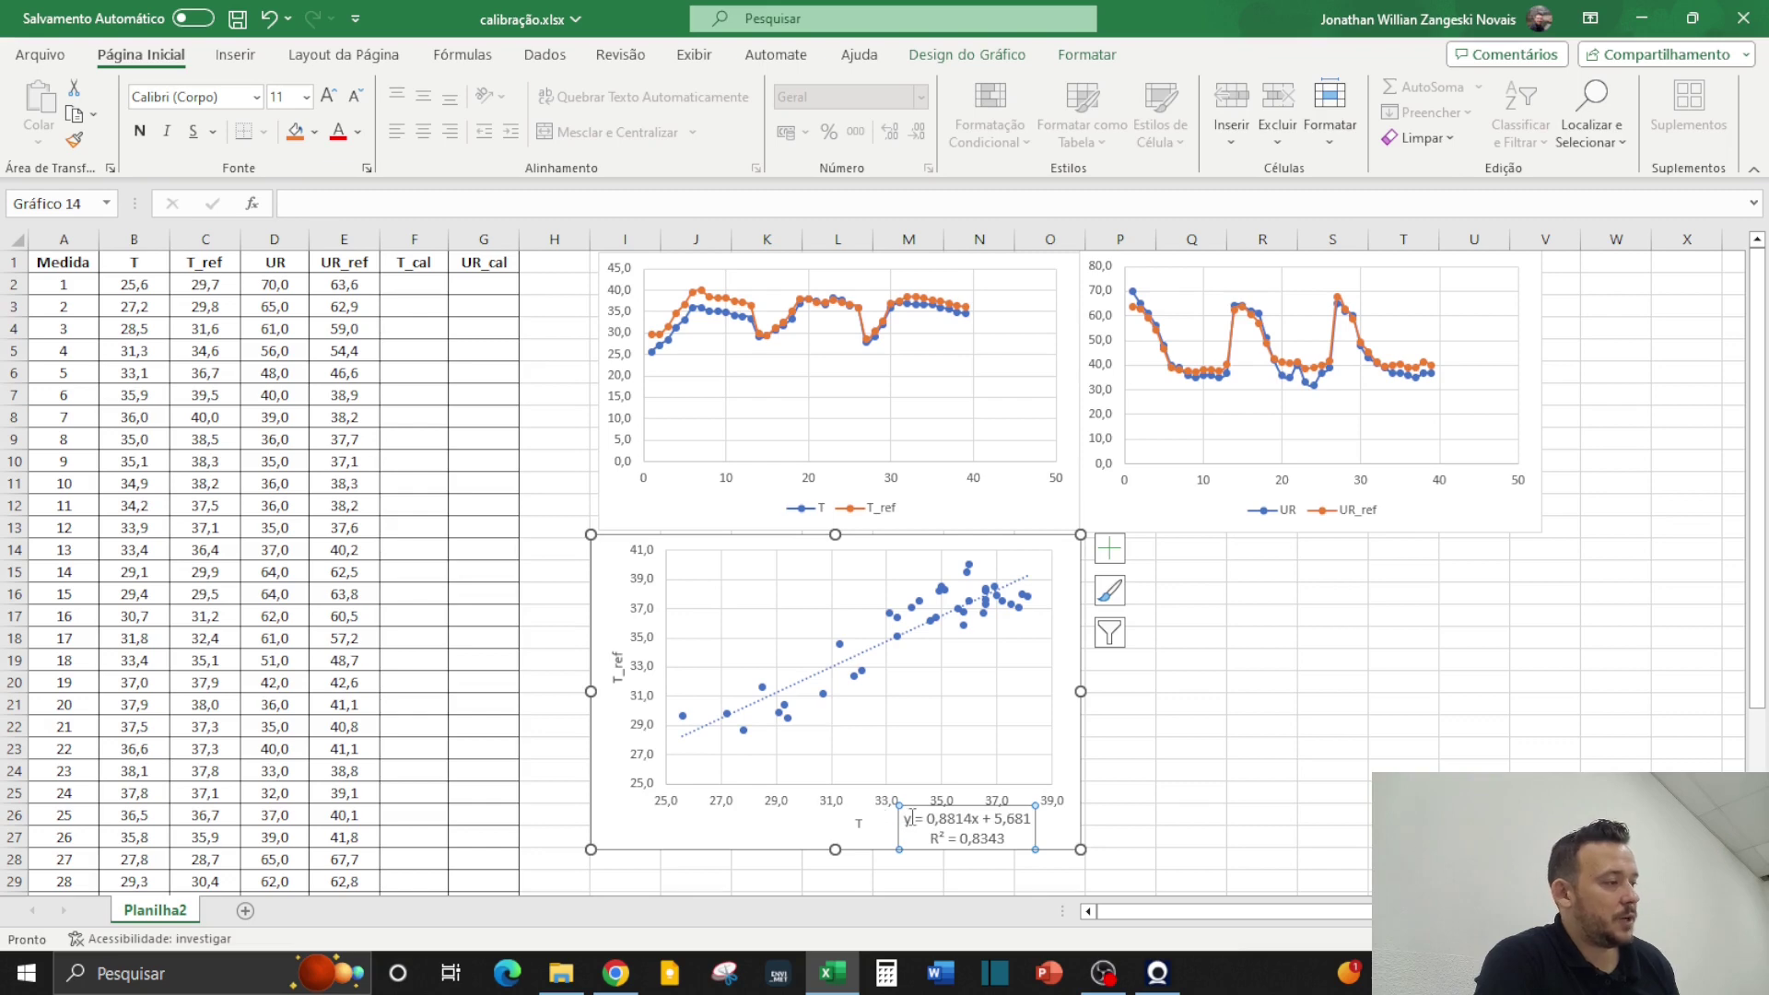
drag(929, 818, 1031, 820)
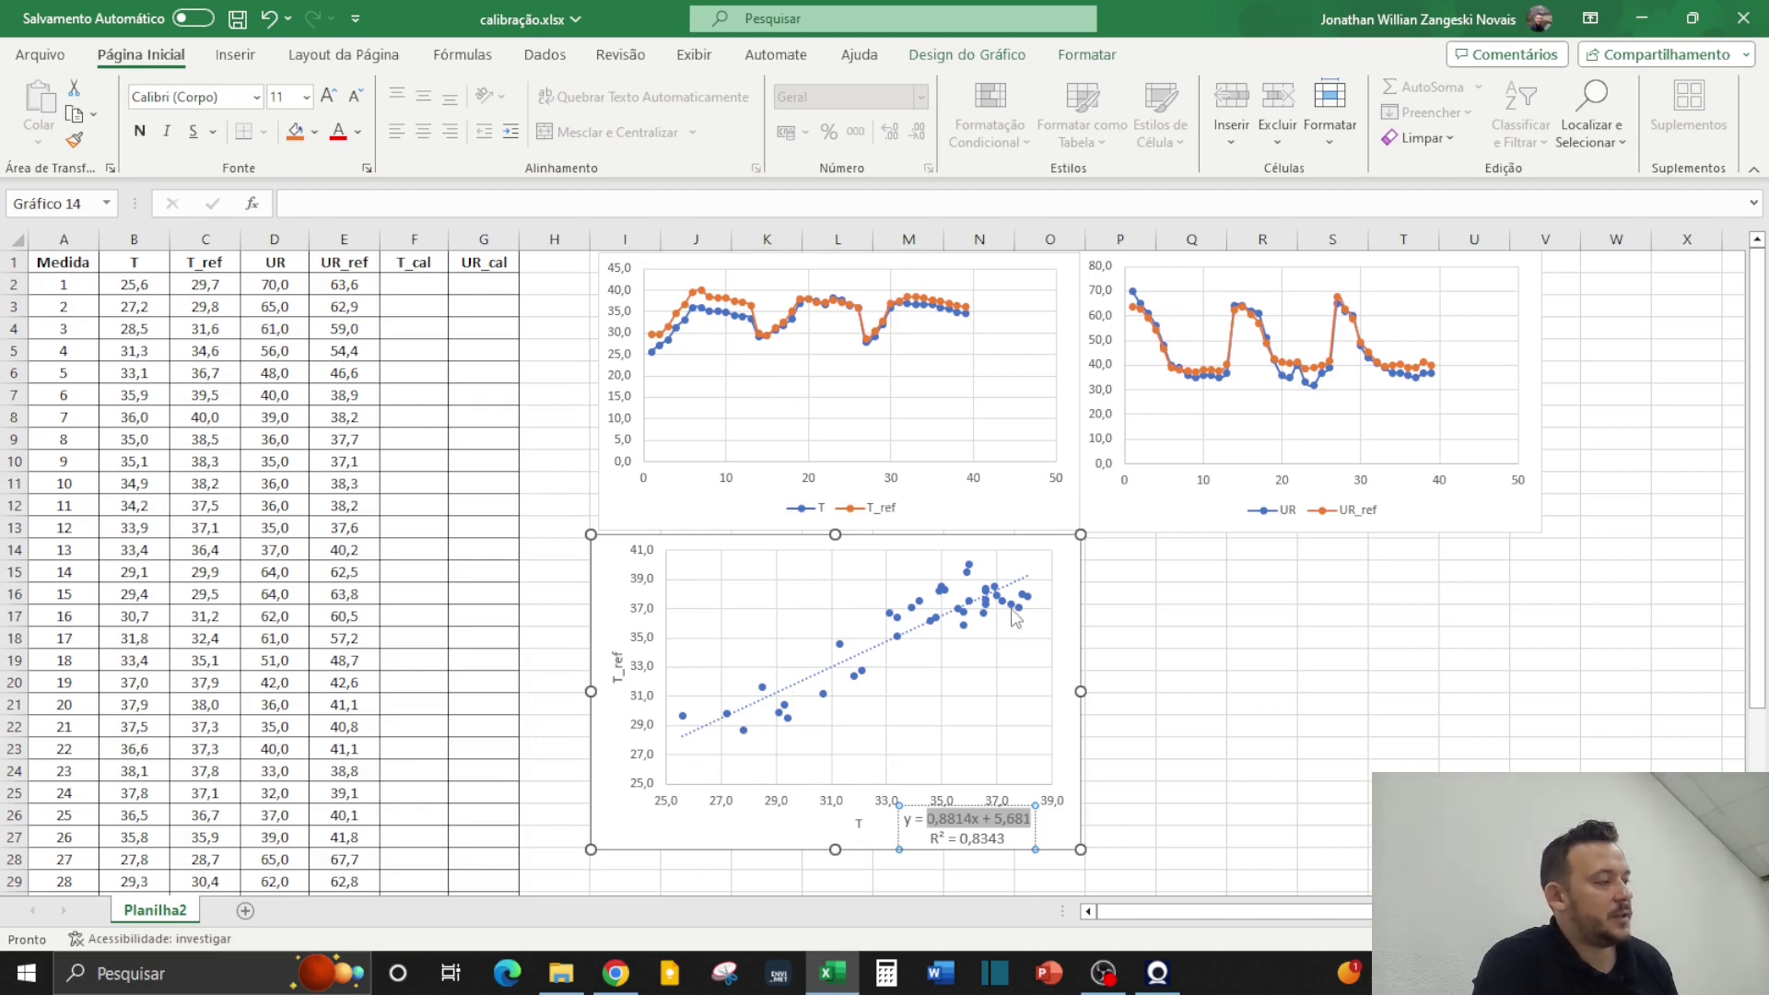
click(968, 835)
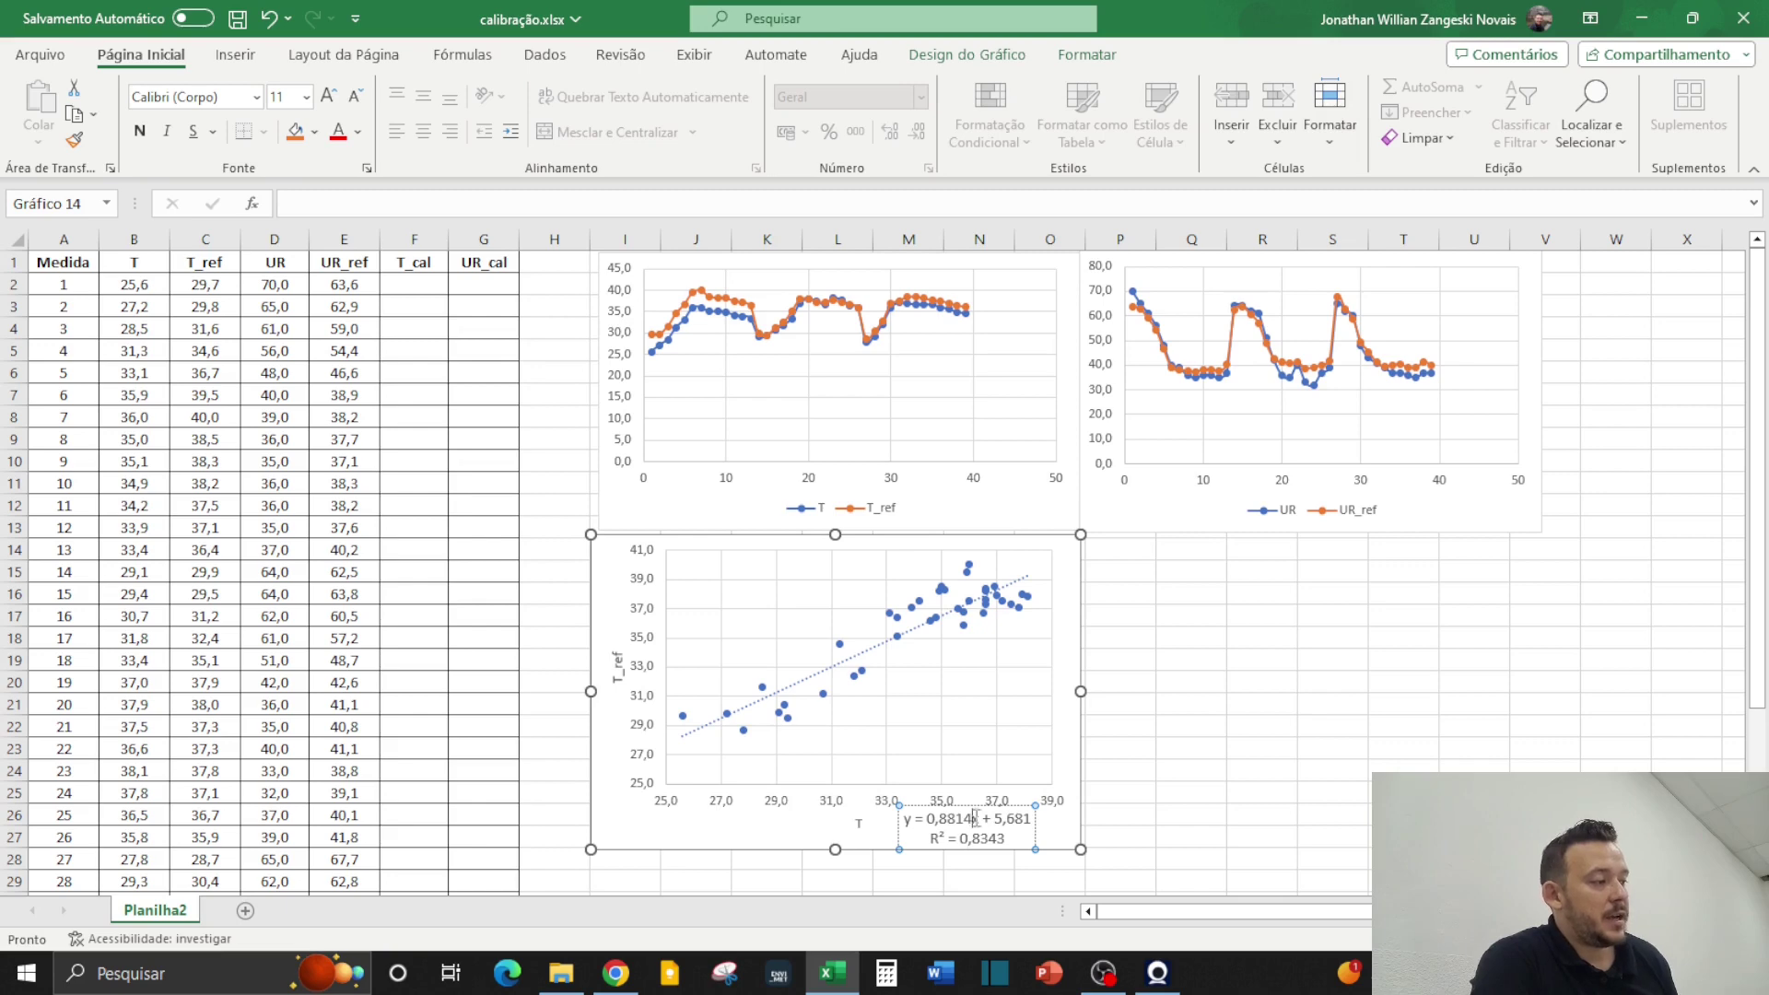
drag(975, 818, 981, 820)
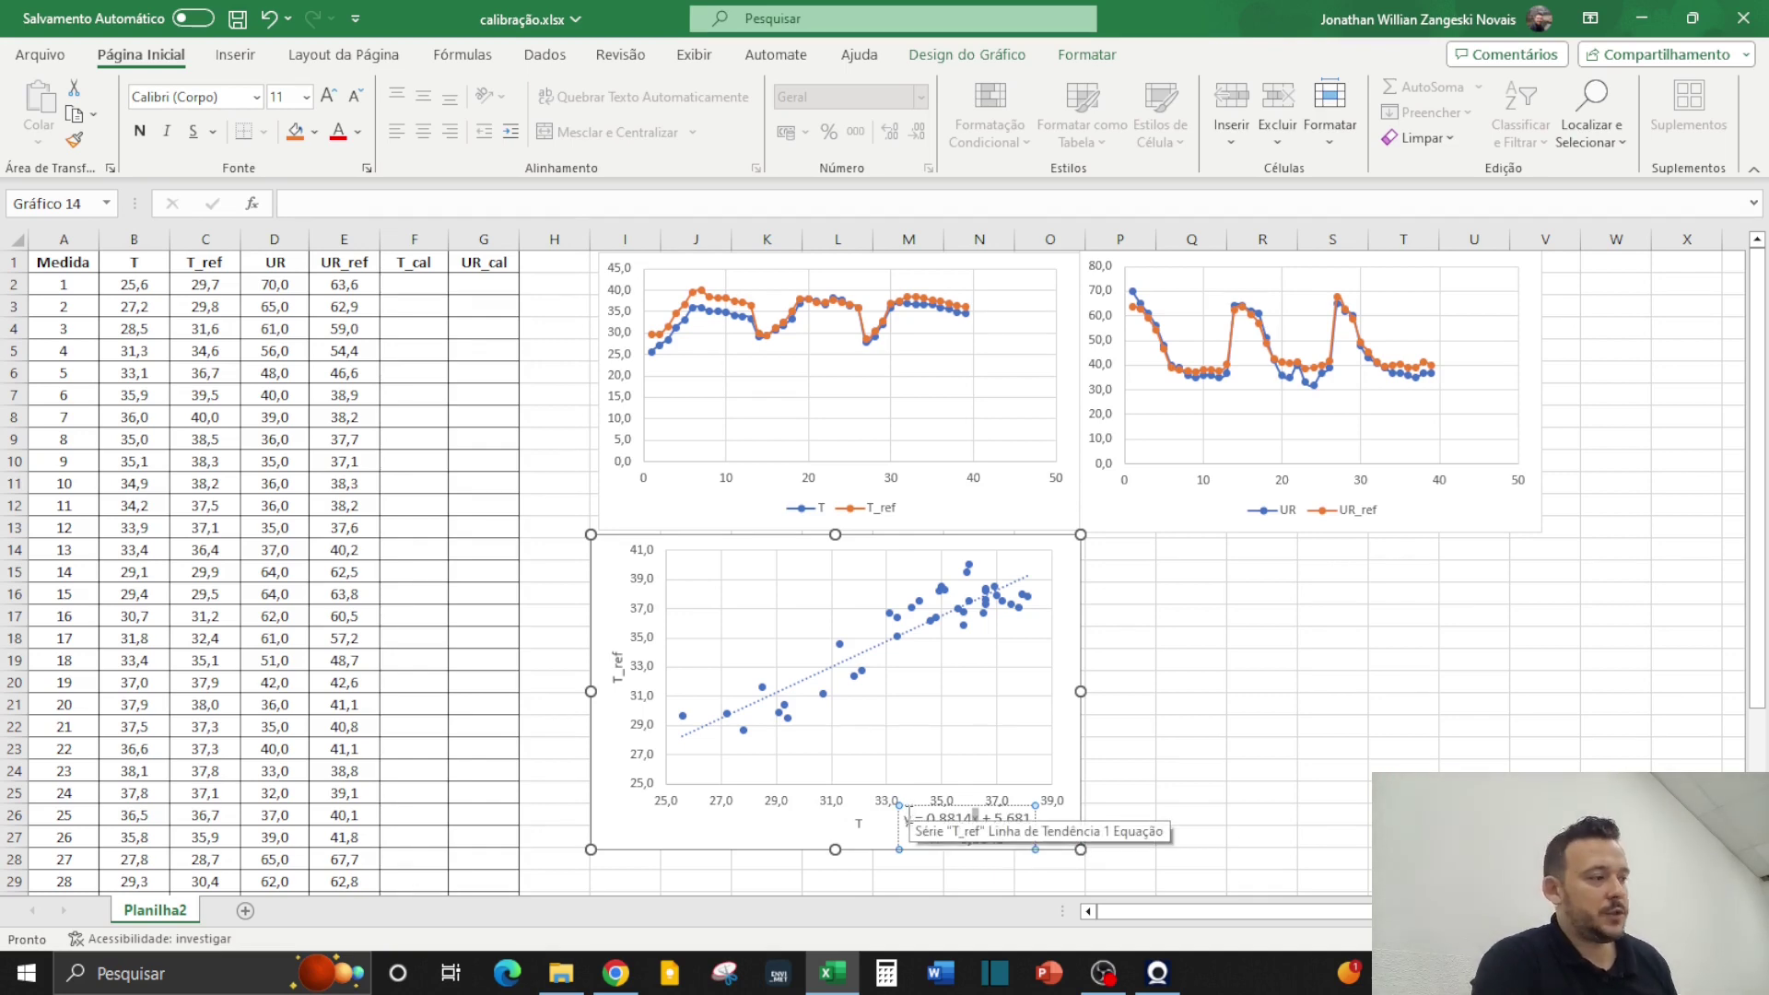
click(813, 827)
click(1003, 820)
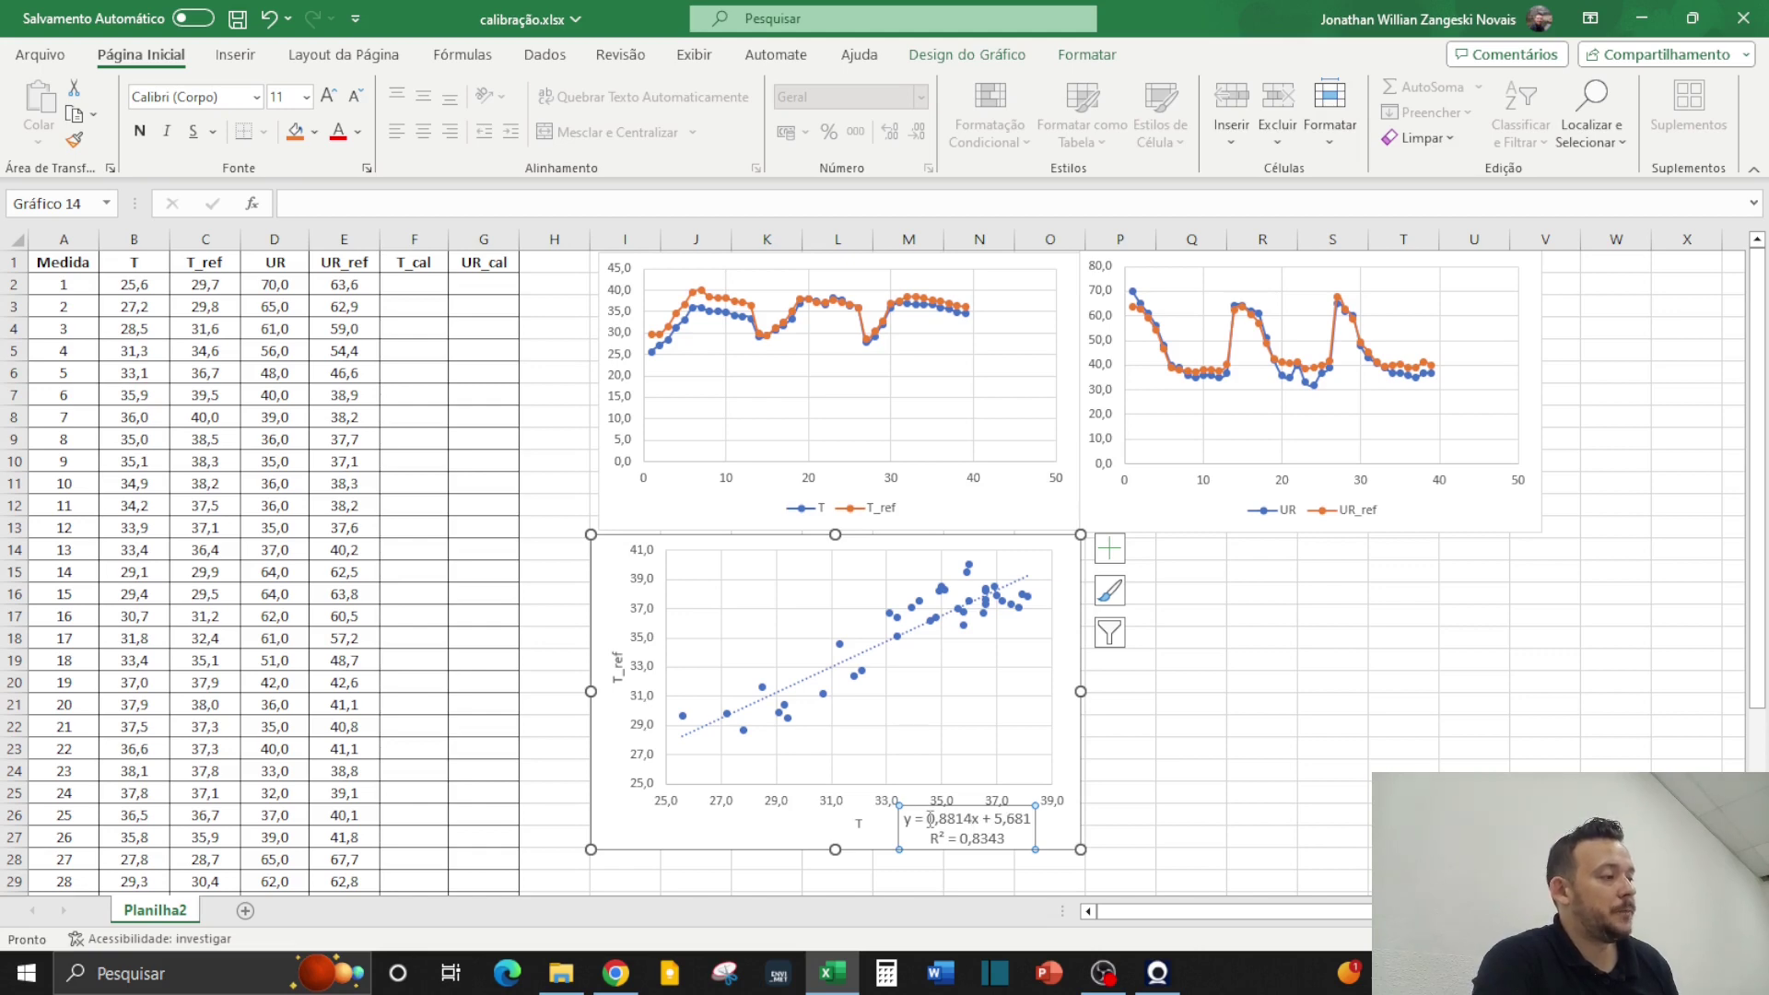
drag(930, 818, 976, 818)
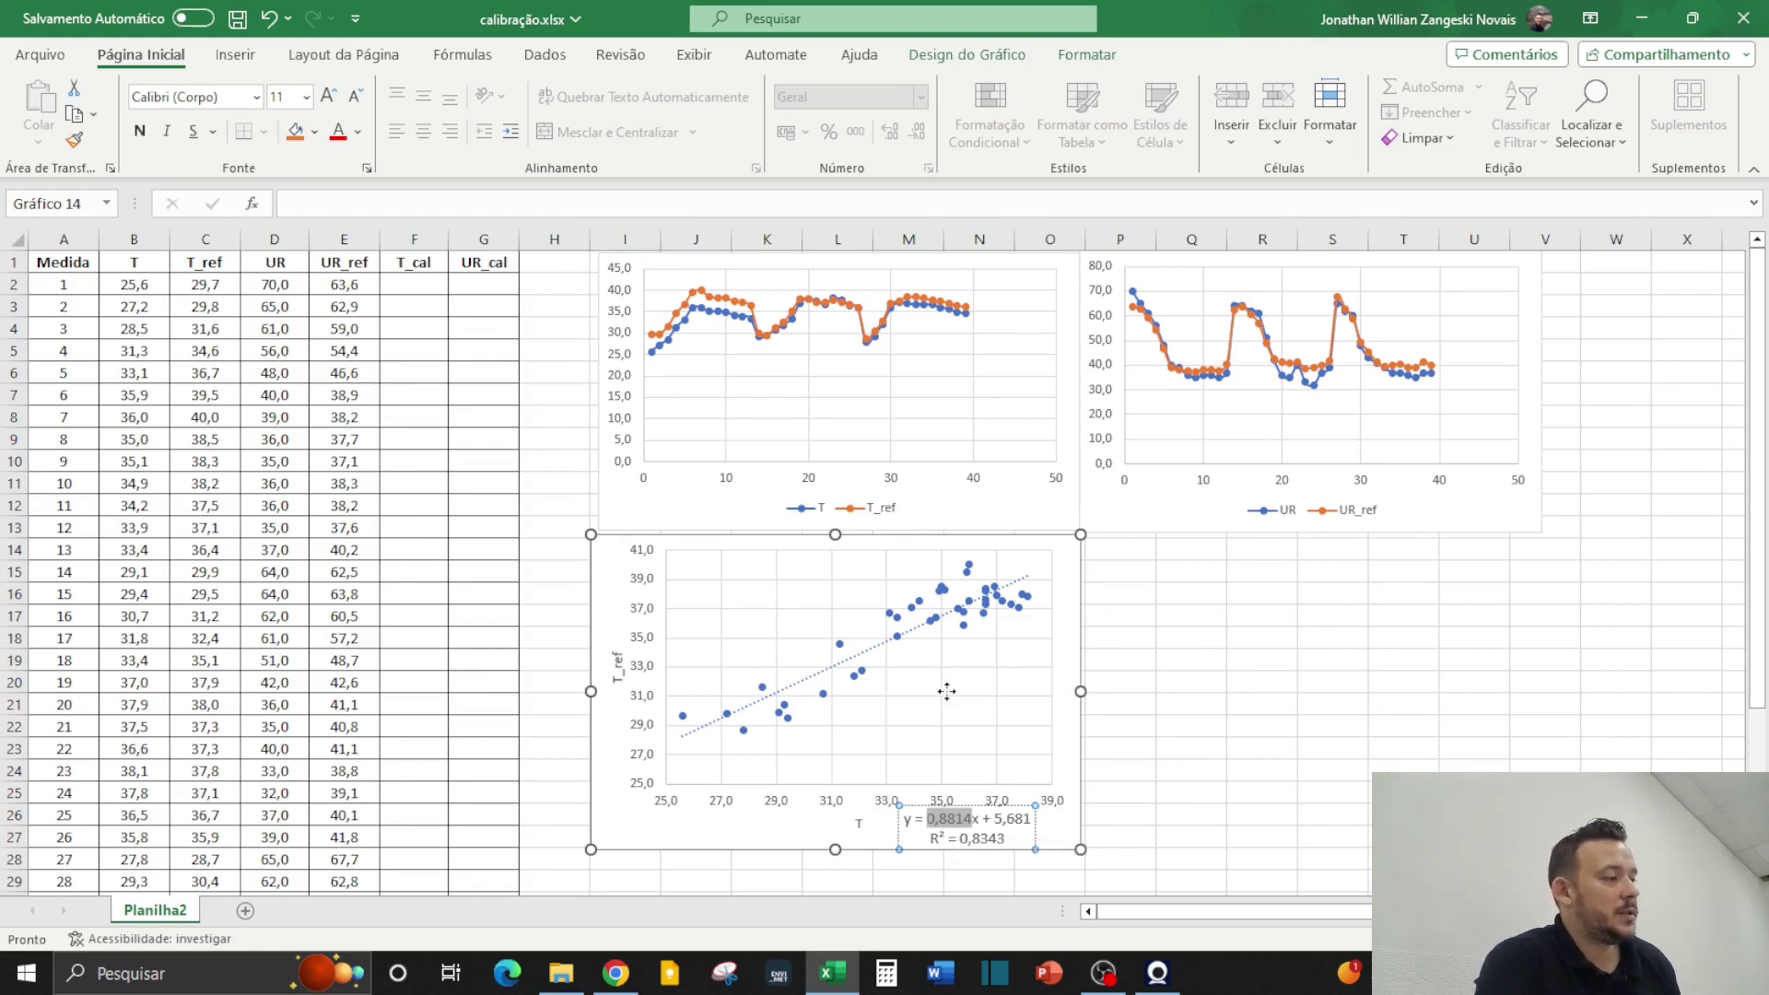
click(975, 821)
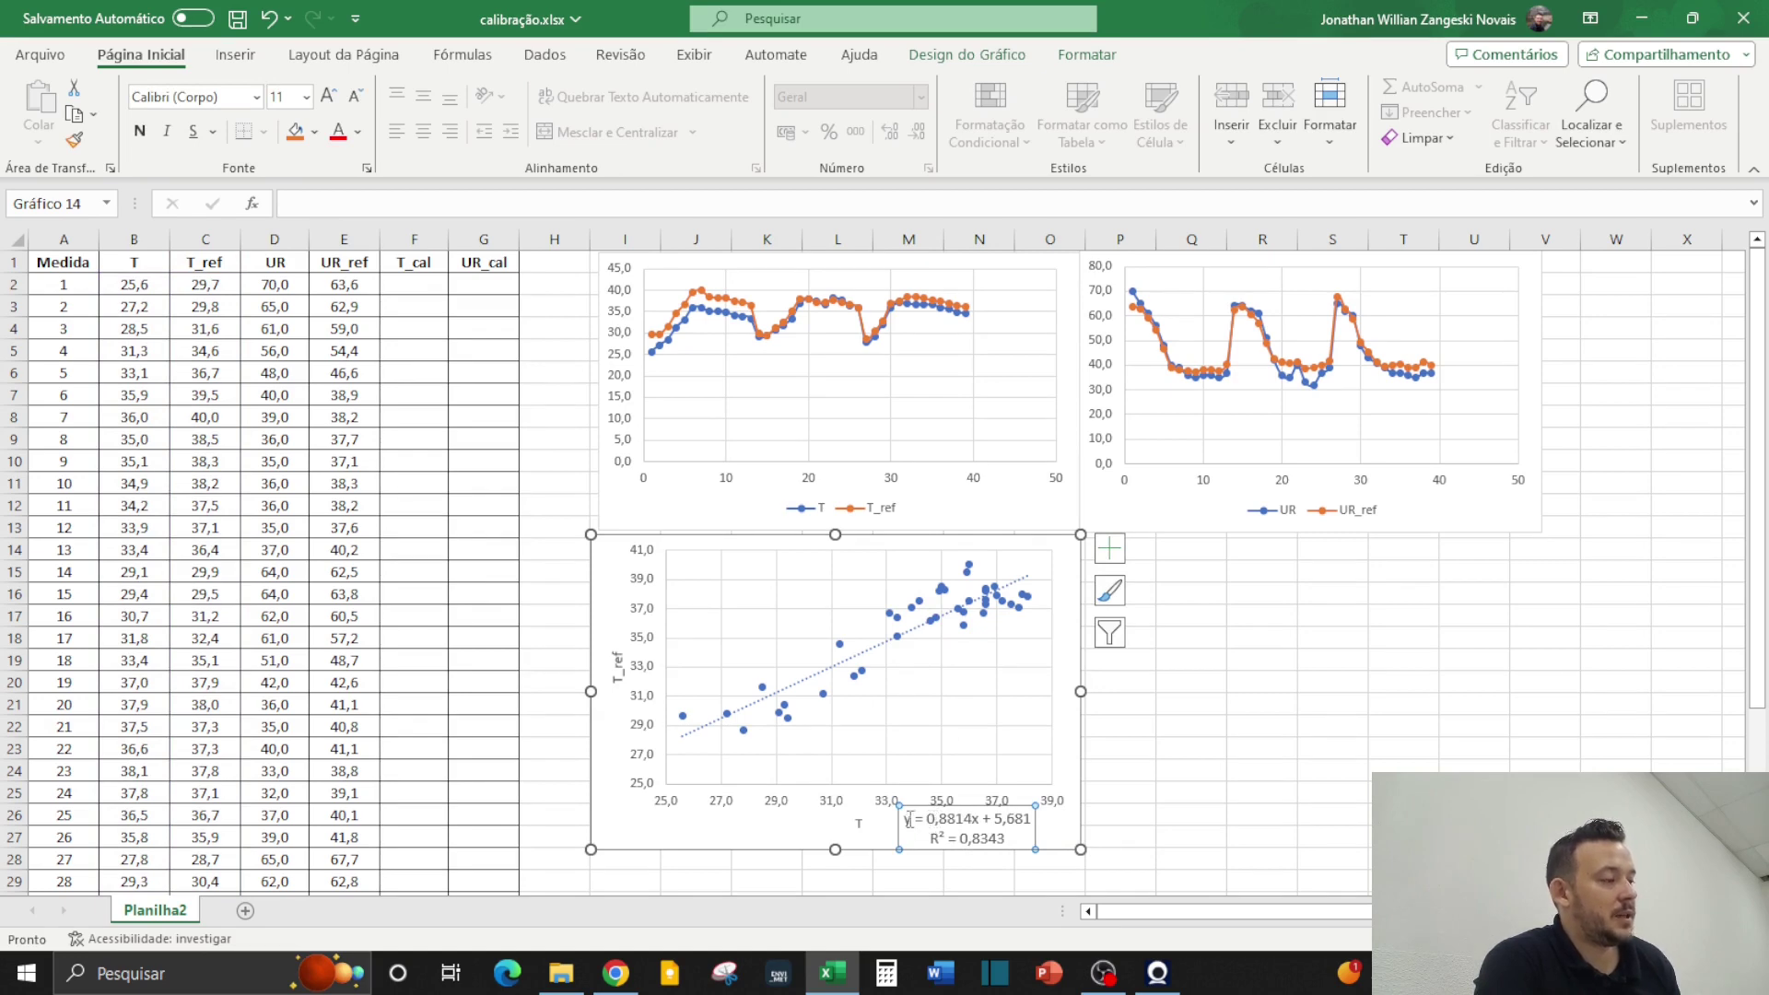
drag(908, 819, 1031, 819)
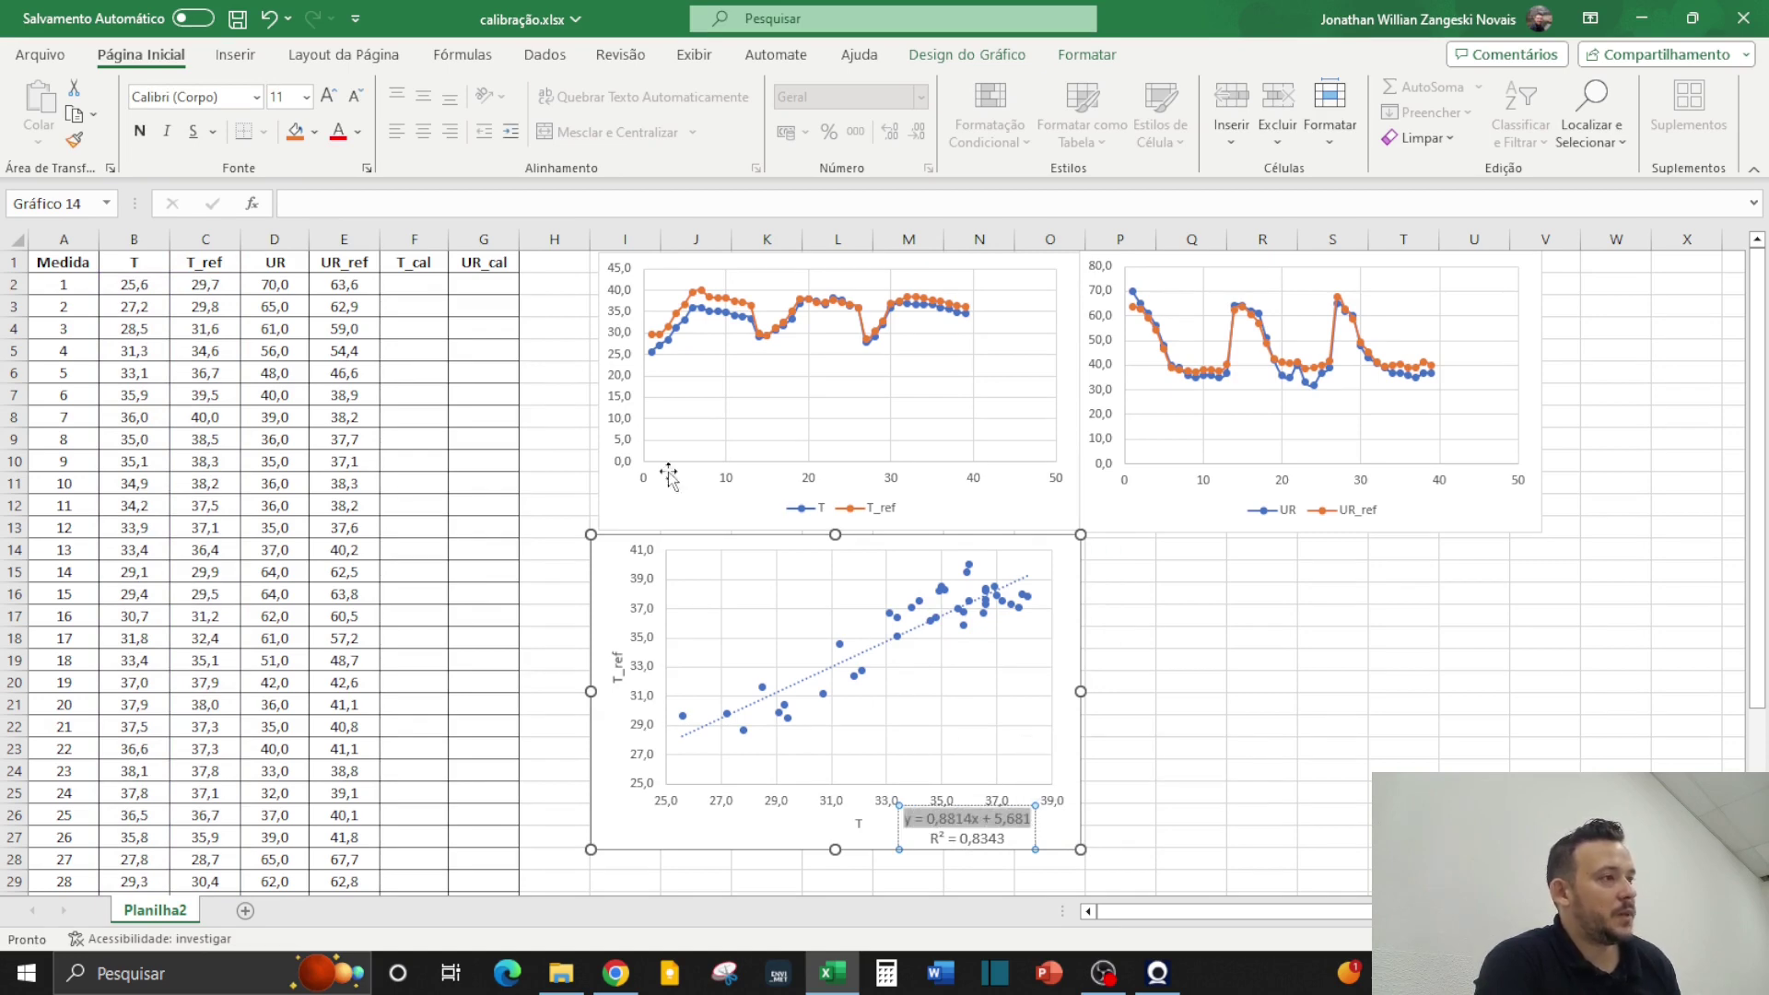
Enter the calibration formula =0,8814*B2+5,681 in cell F2 for the first T_cal value
click(419, 288)
click(418, 287)
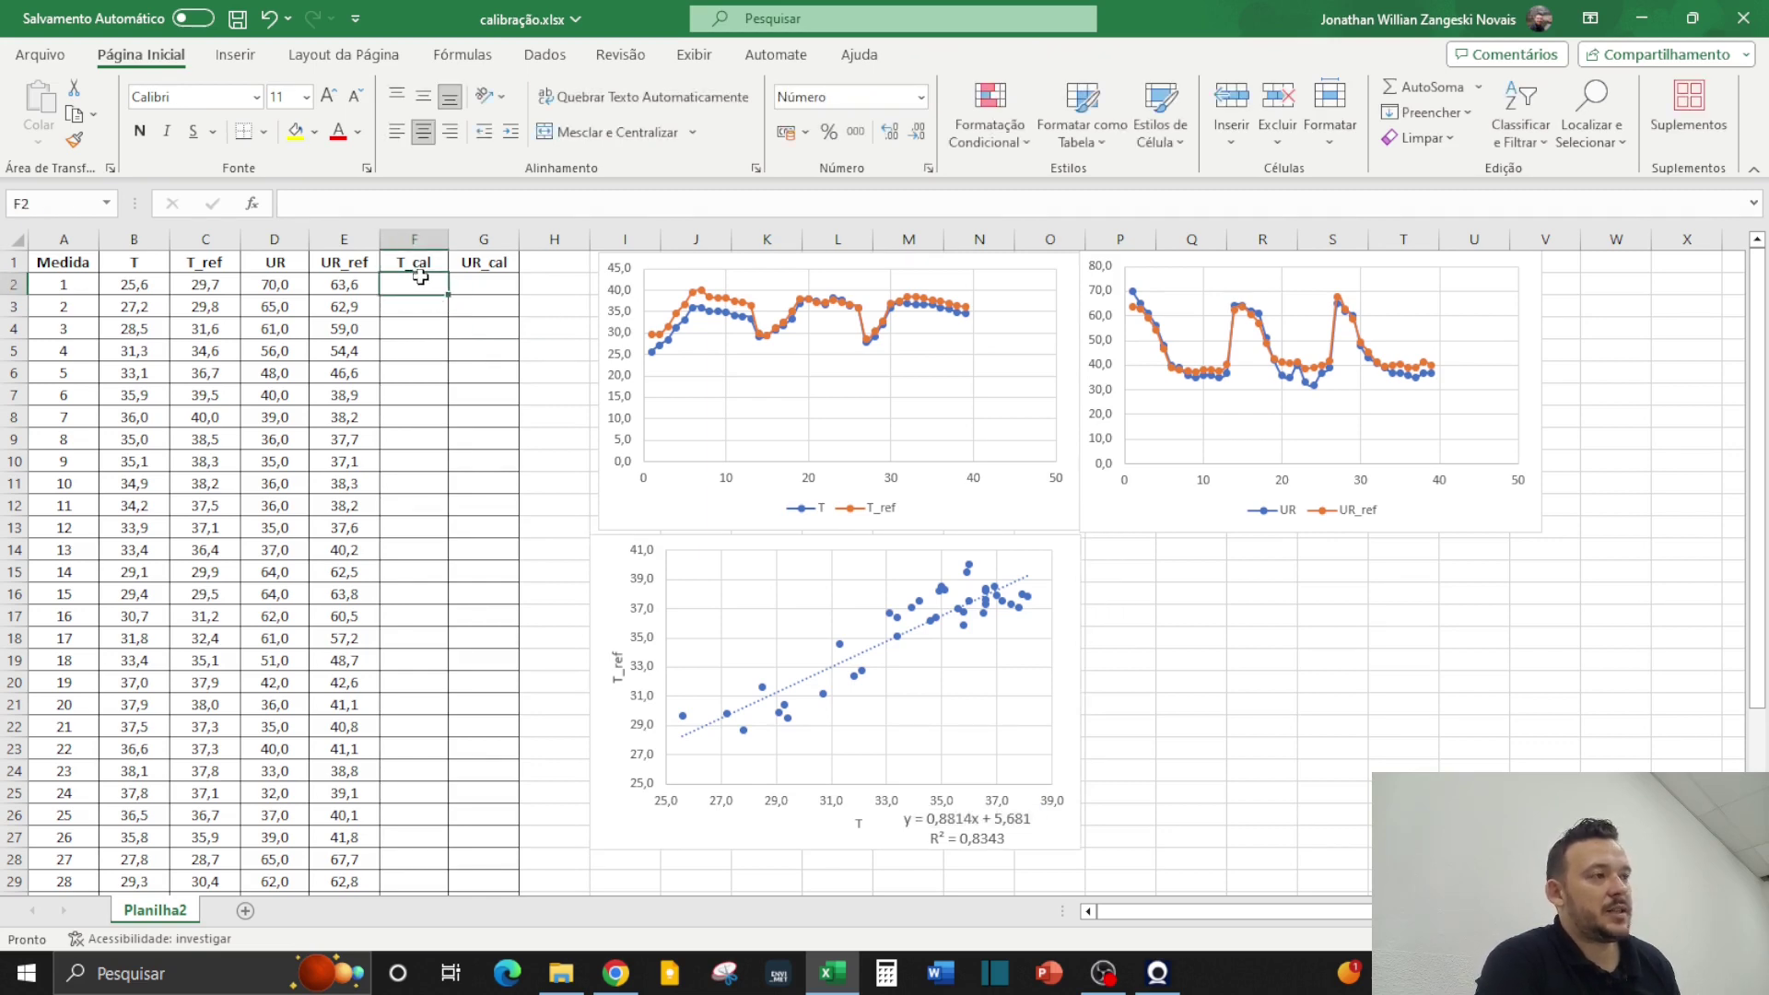
text(=)
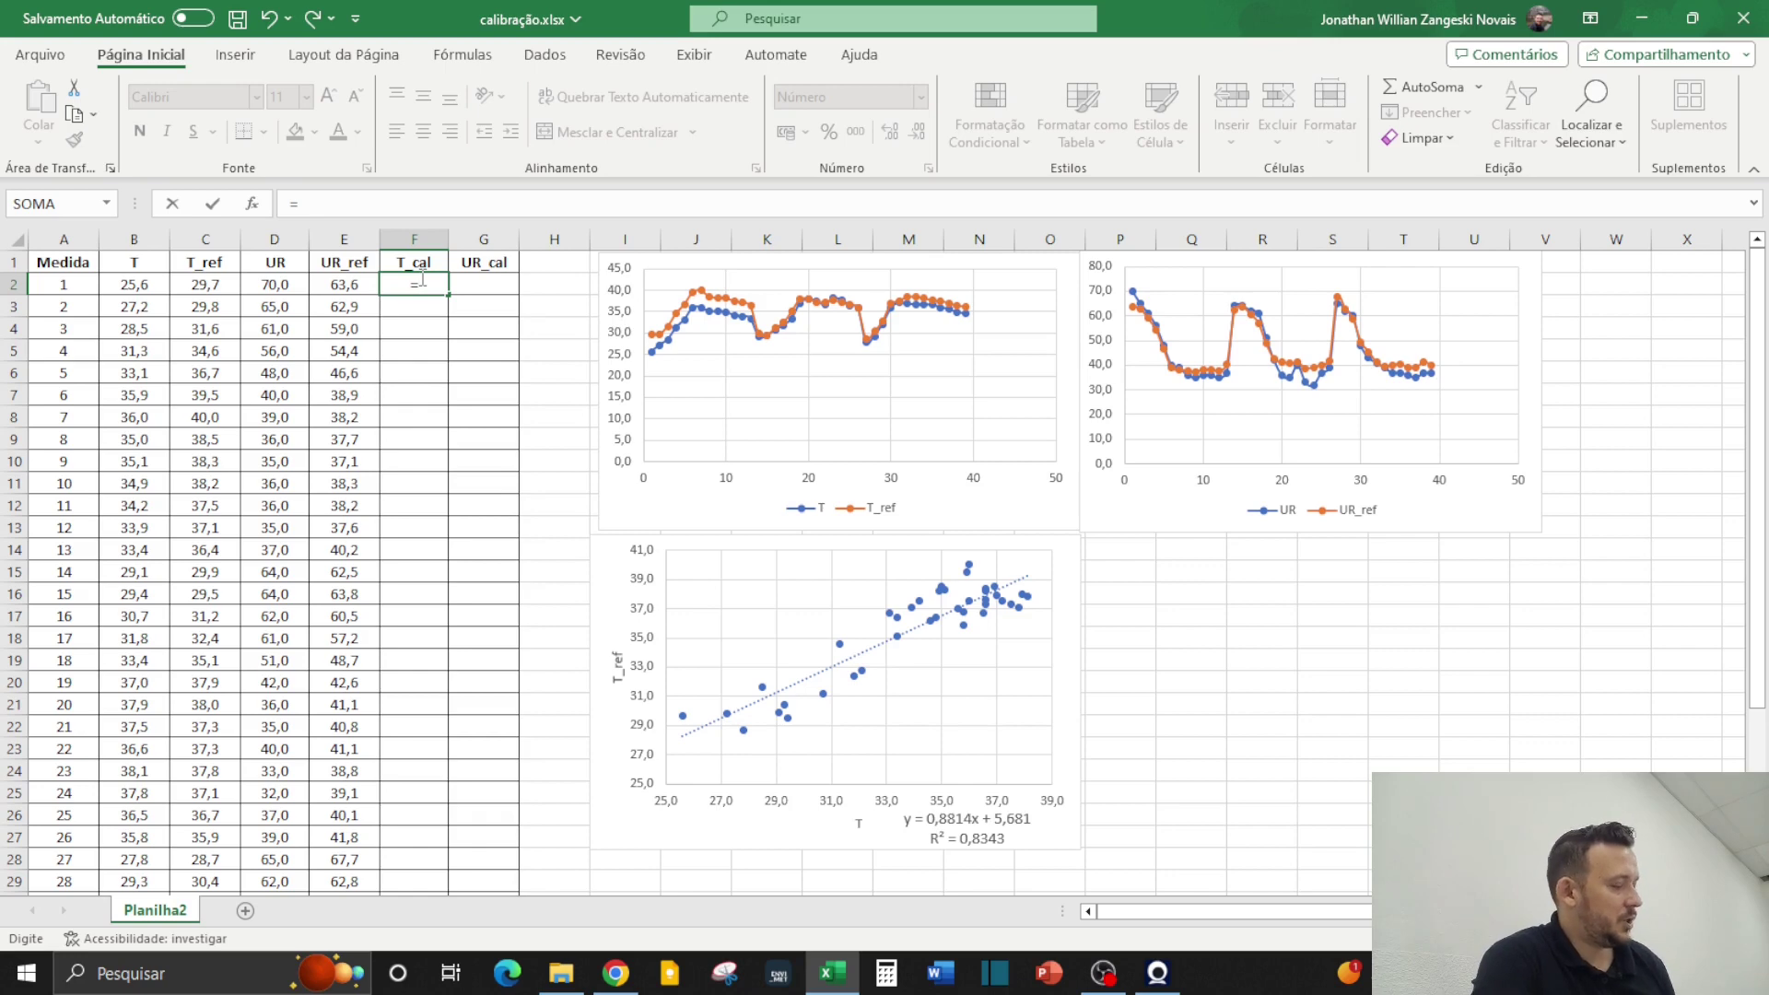
text(0,88)
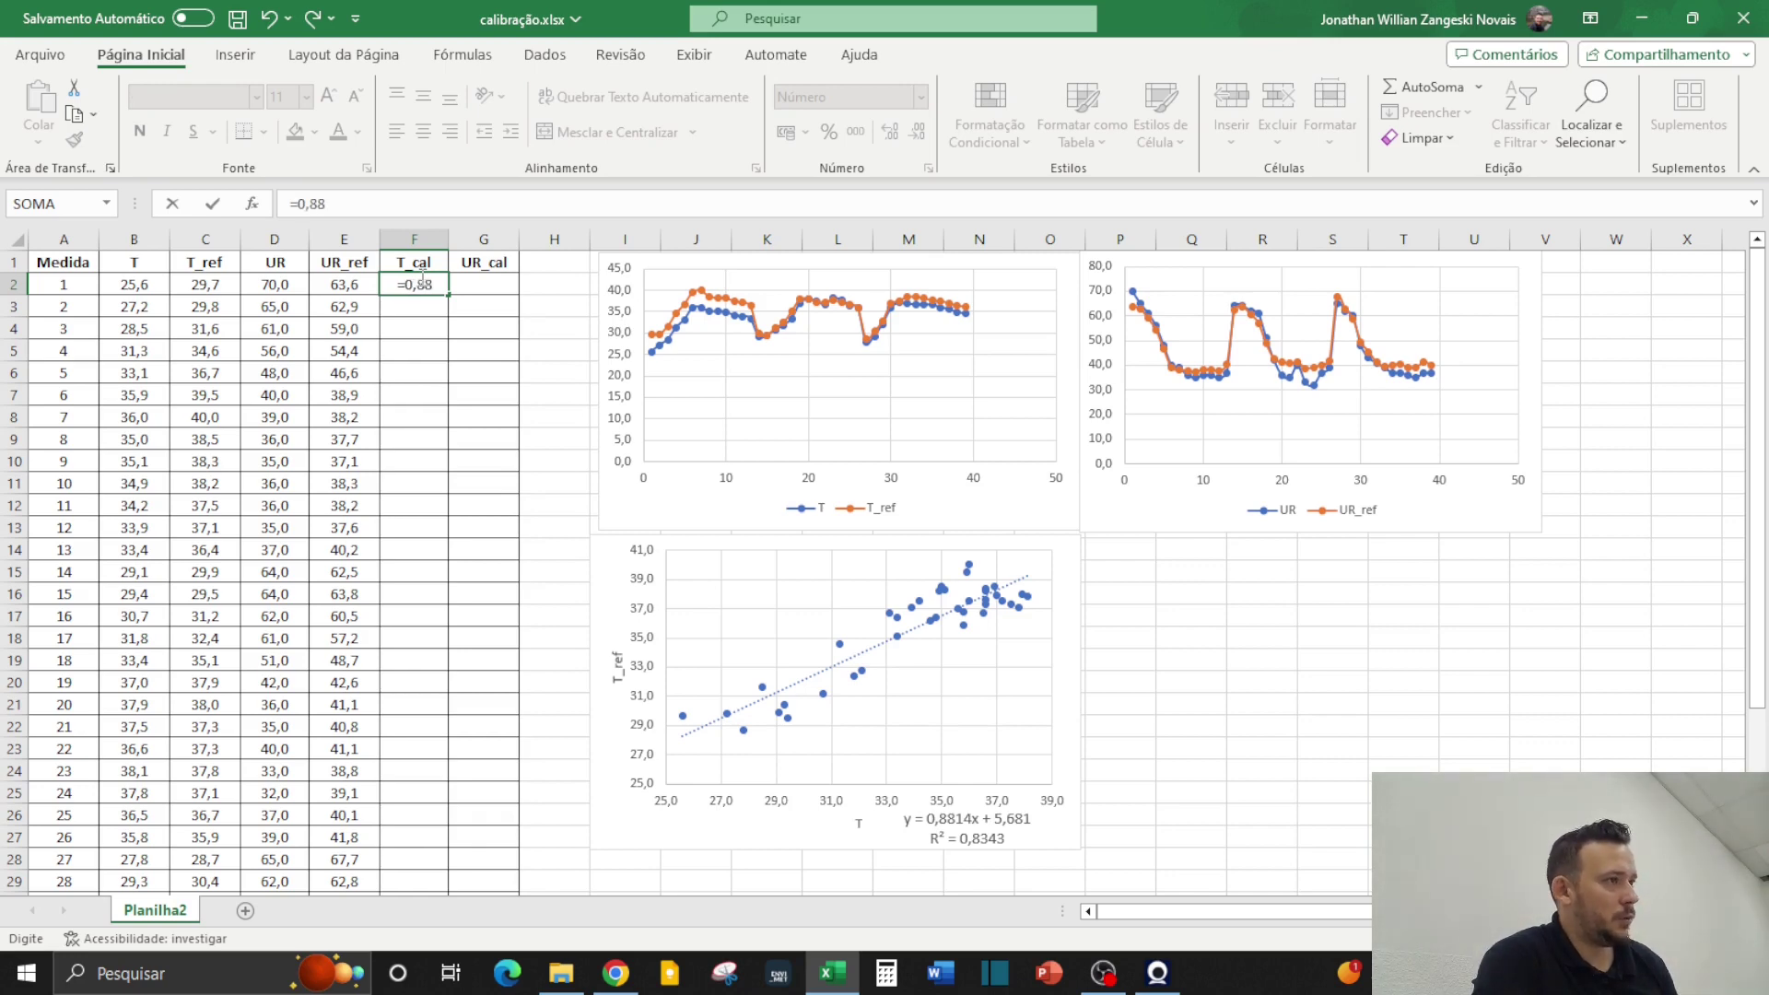
text(14)
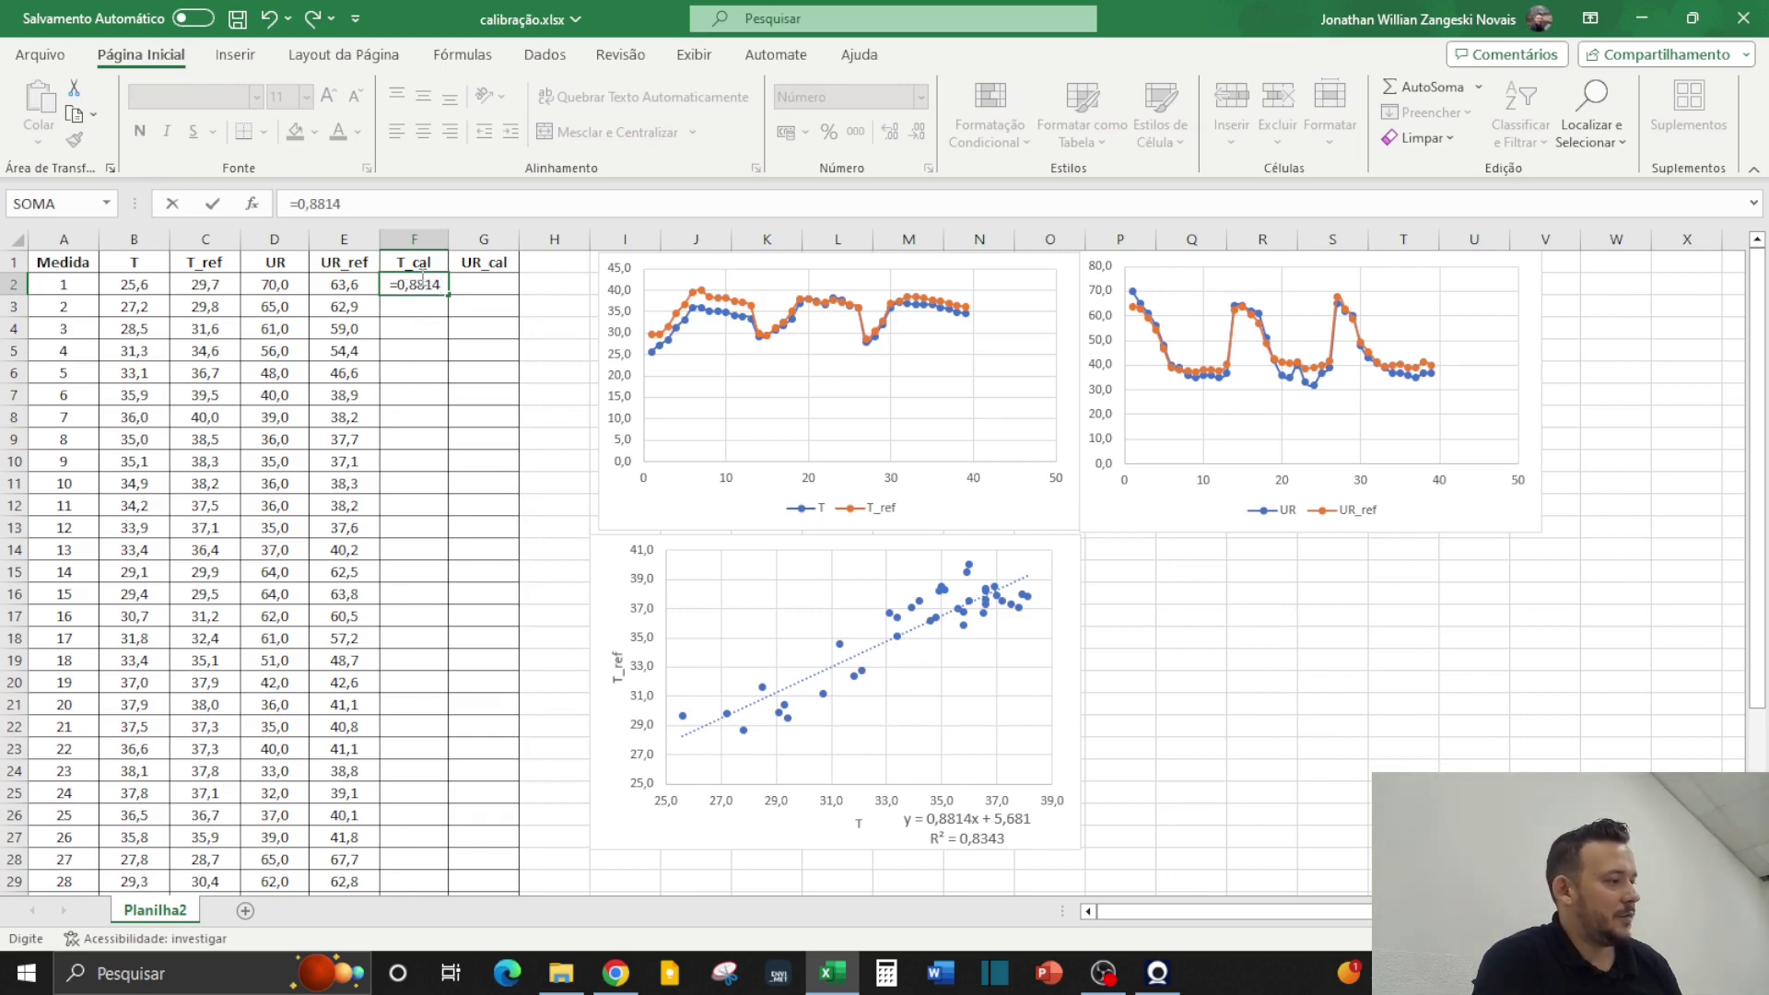
text(*)
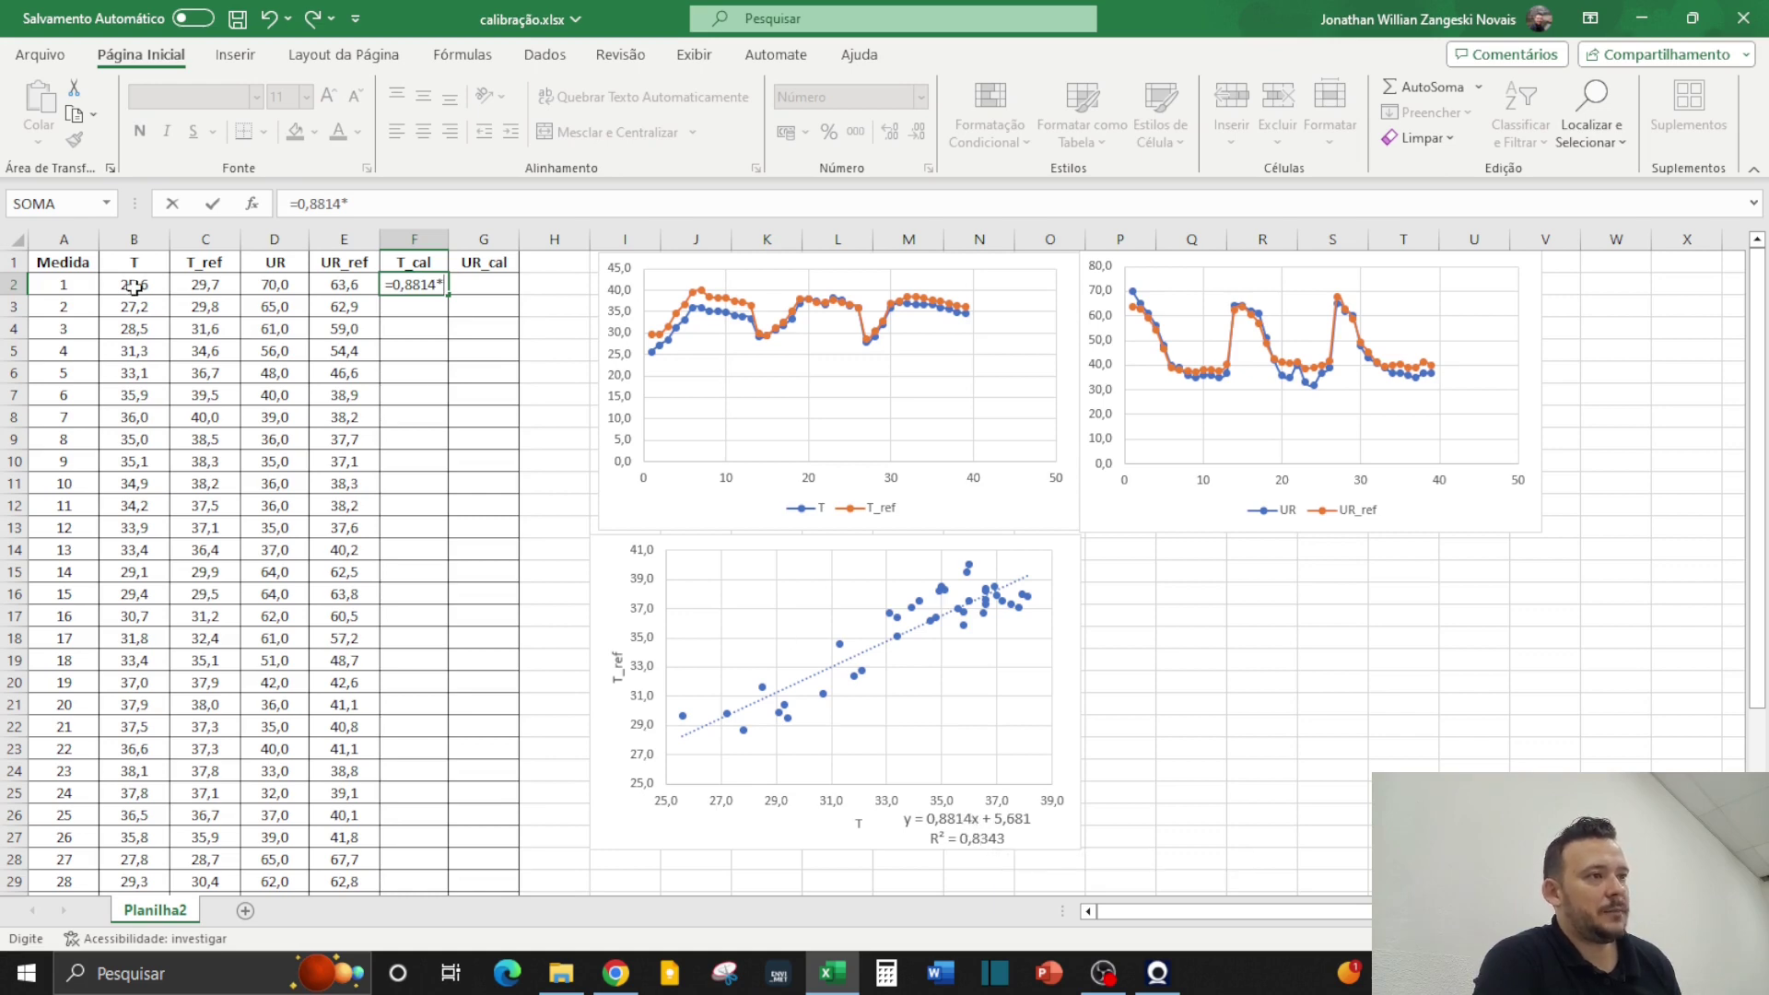
click(134, 286)
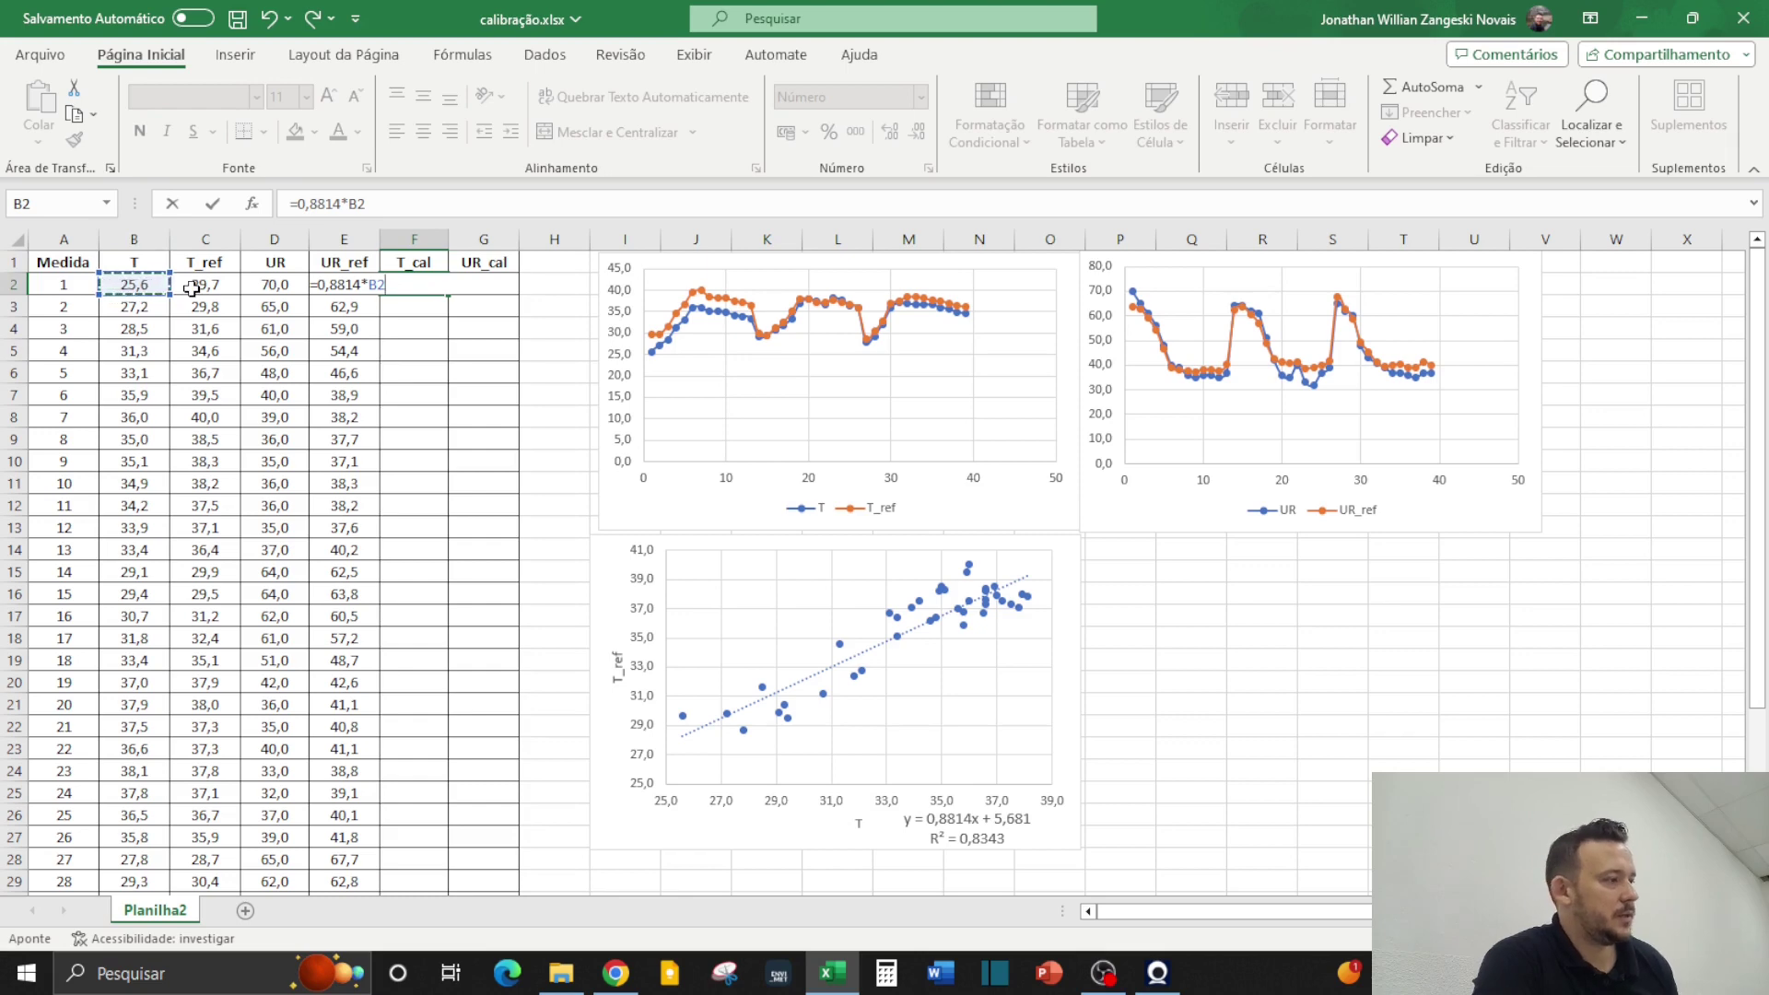
text(+5,681)
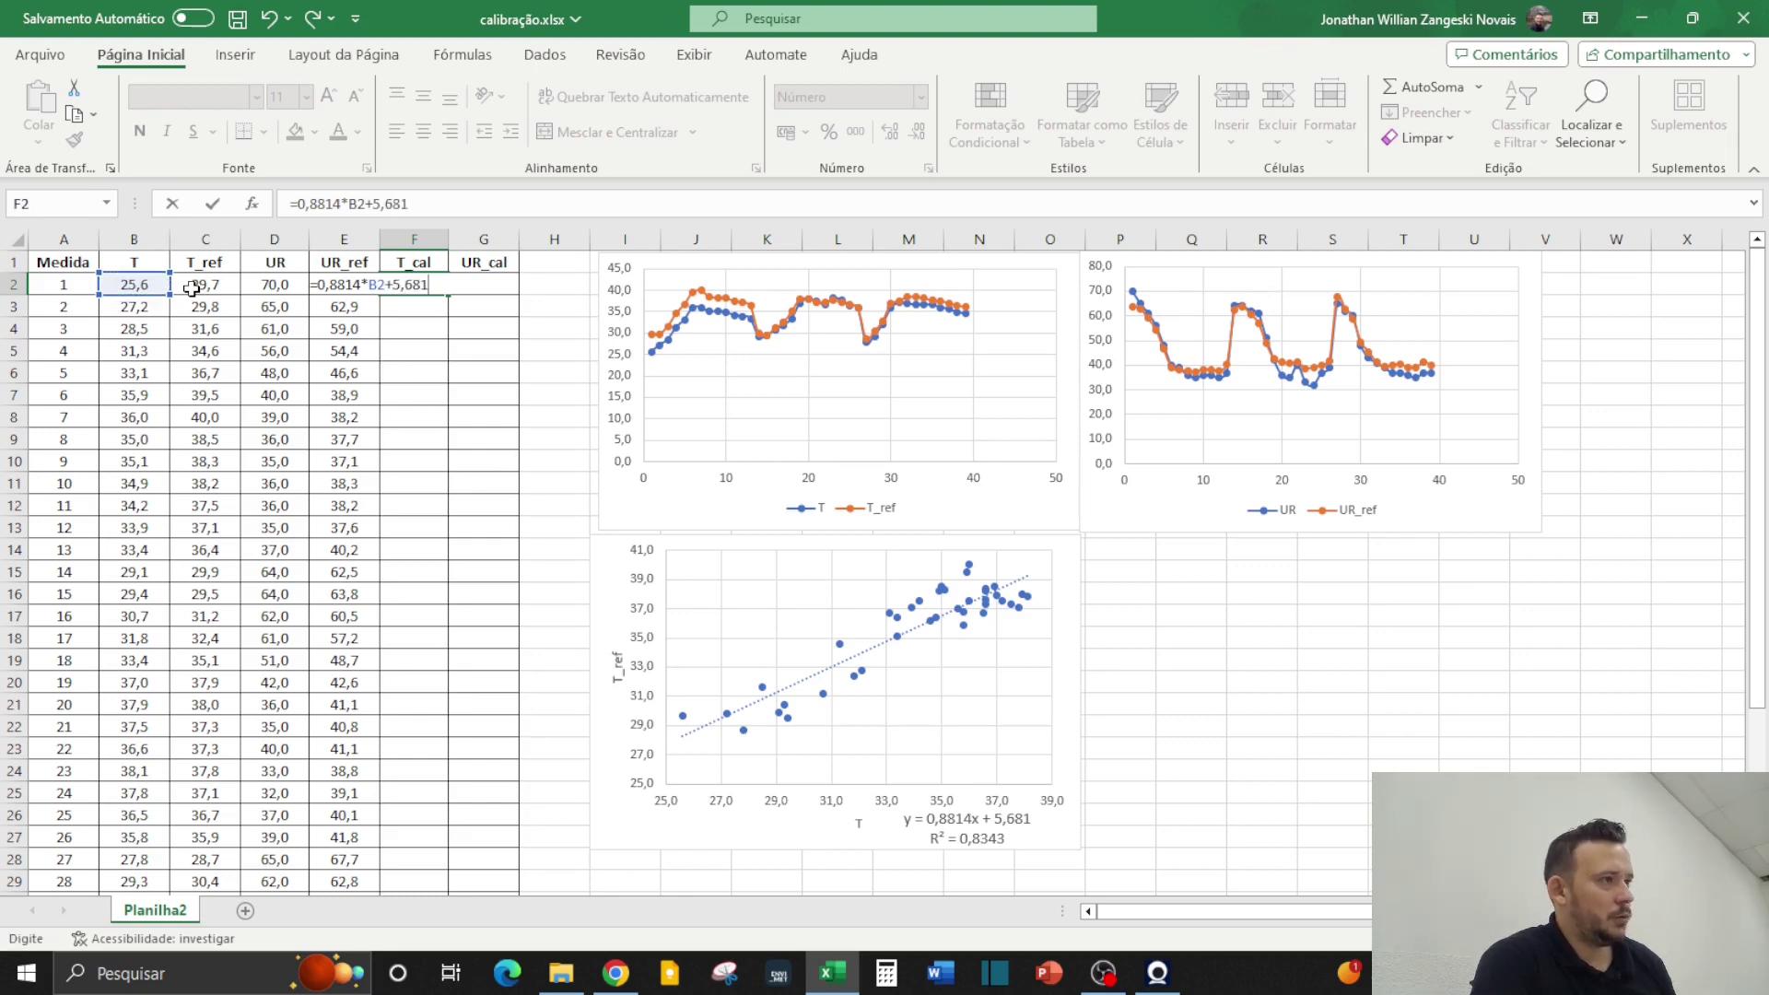
key(Return)
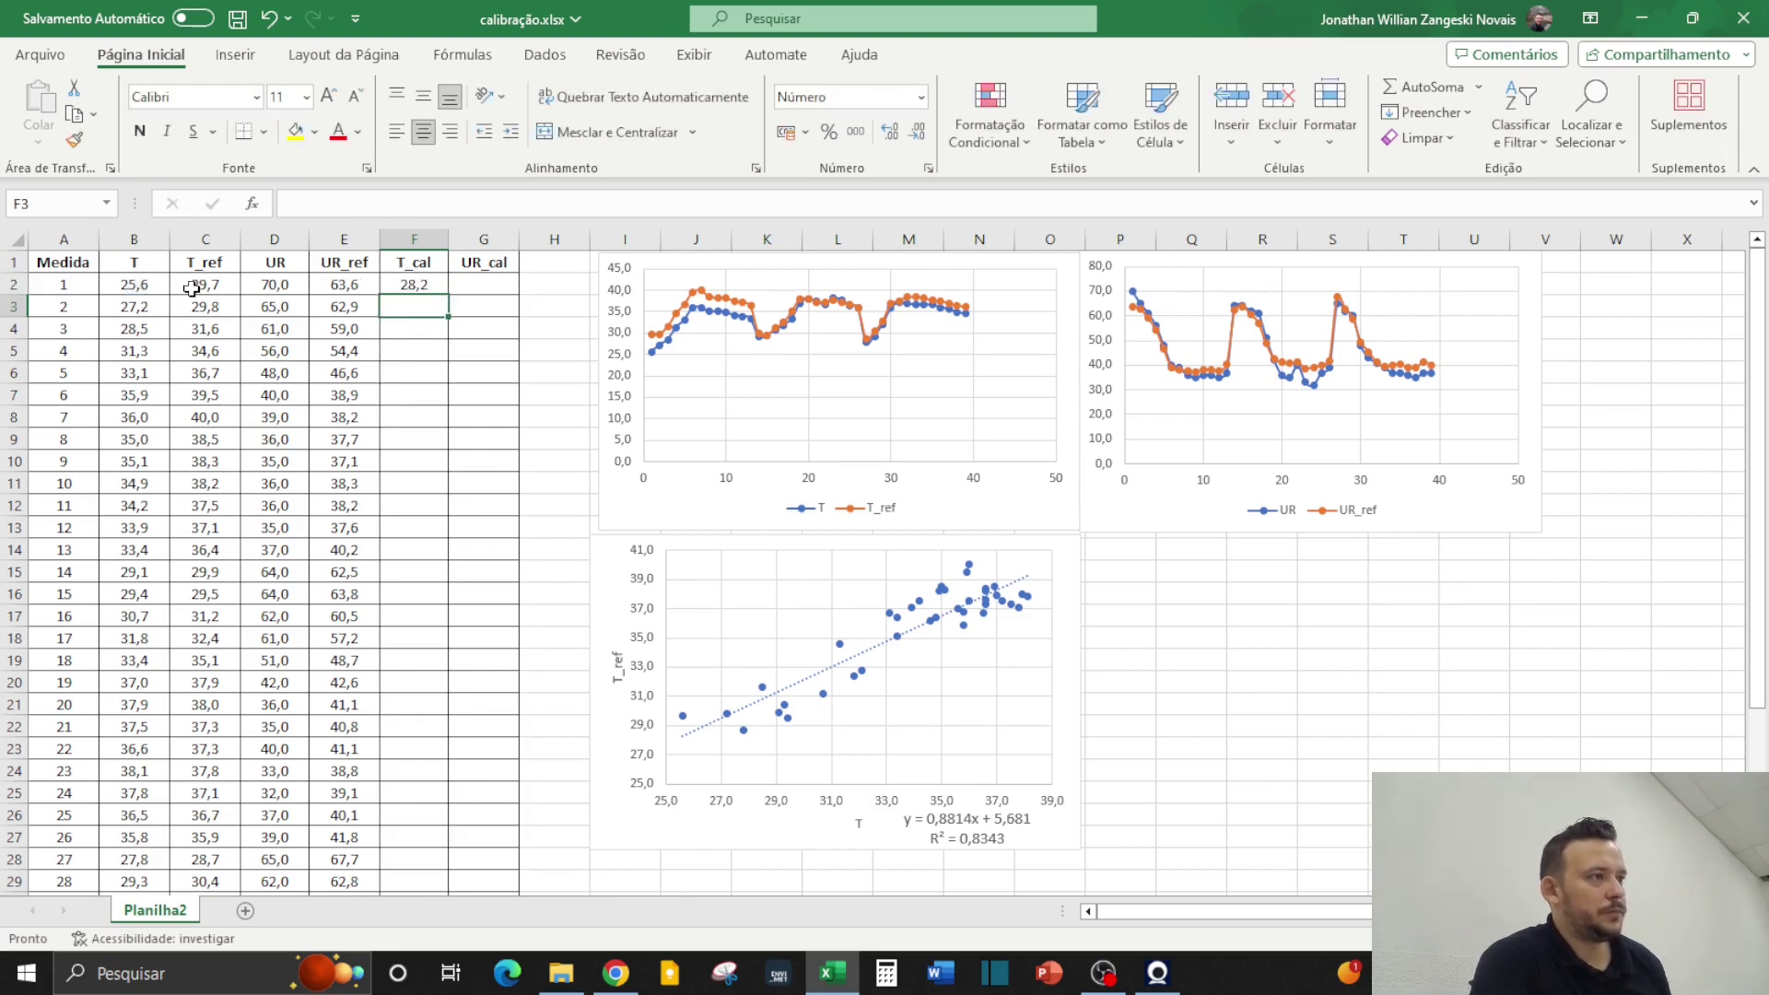
Fill the F2 formula down the T_cal column for all measurements
click(428, 286)
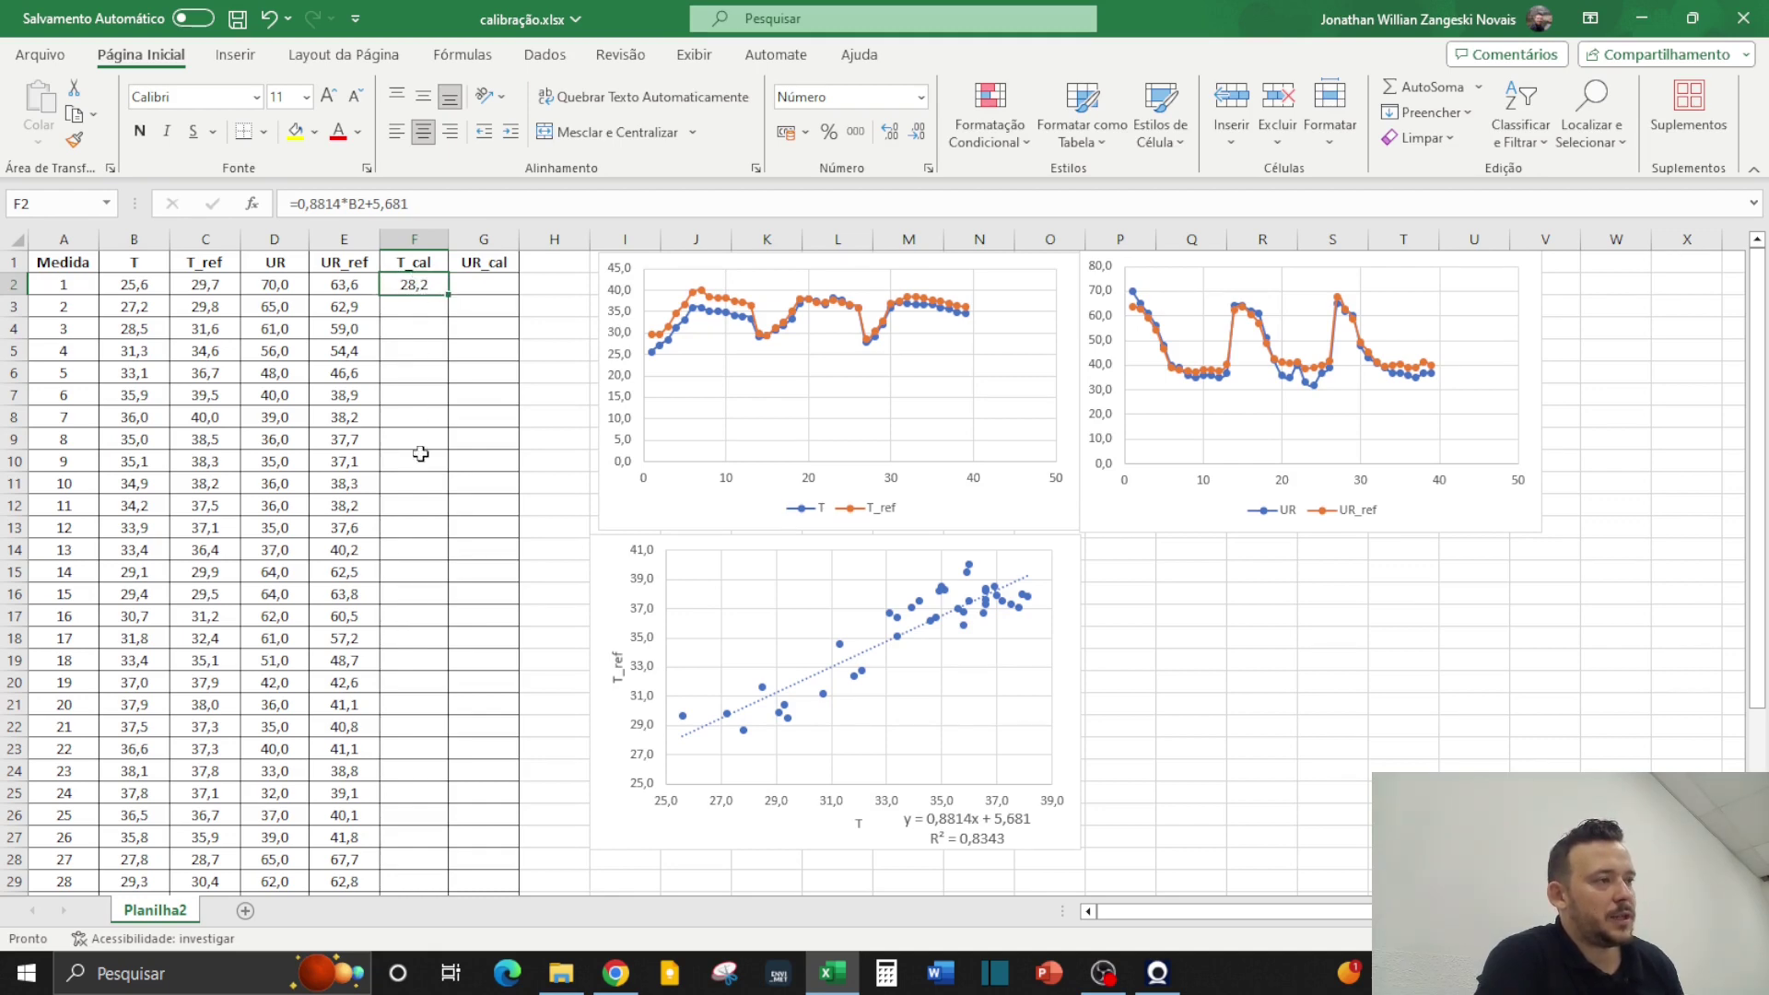
double_click(450, 295)
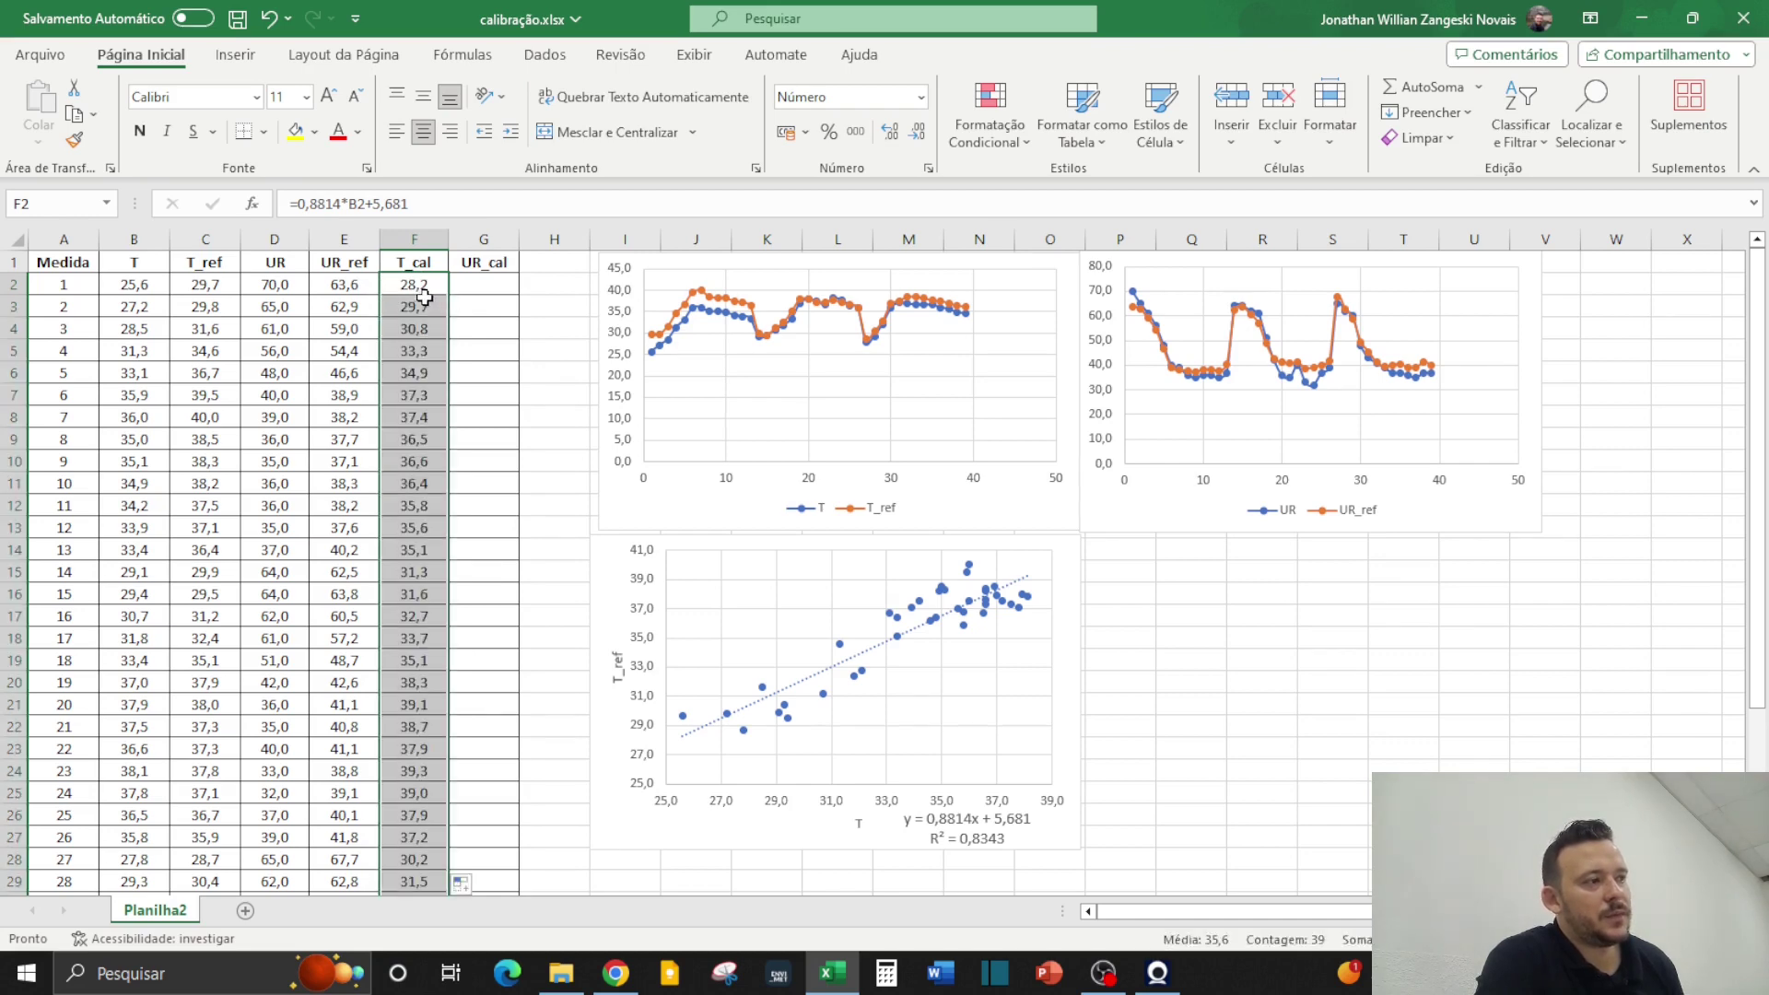
click(410, 634)
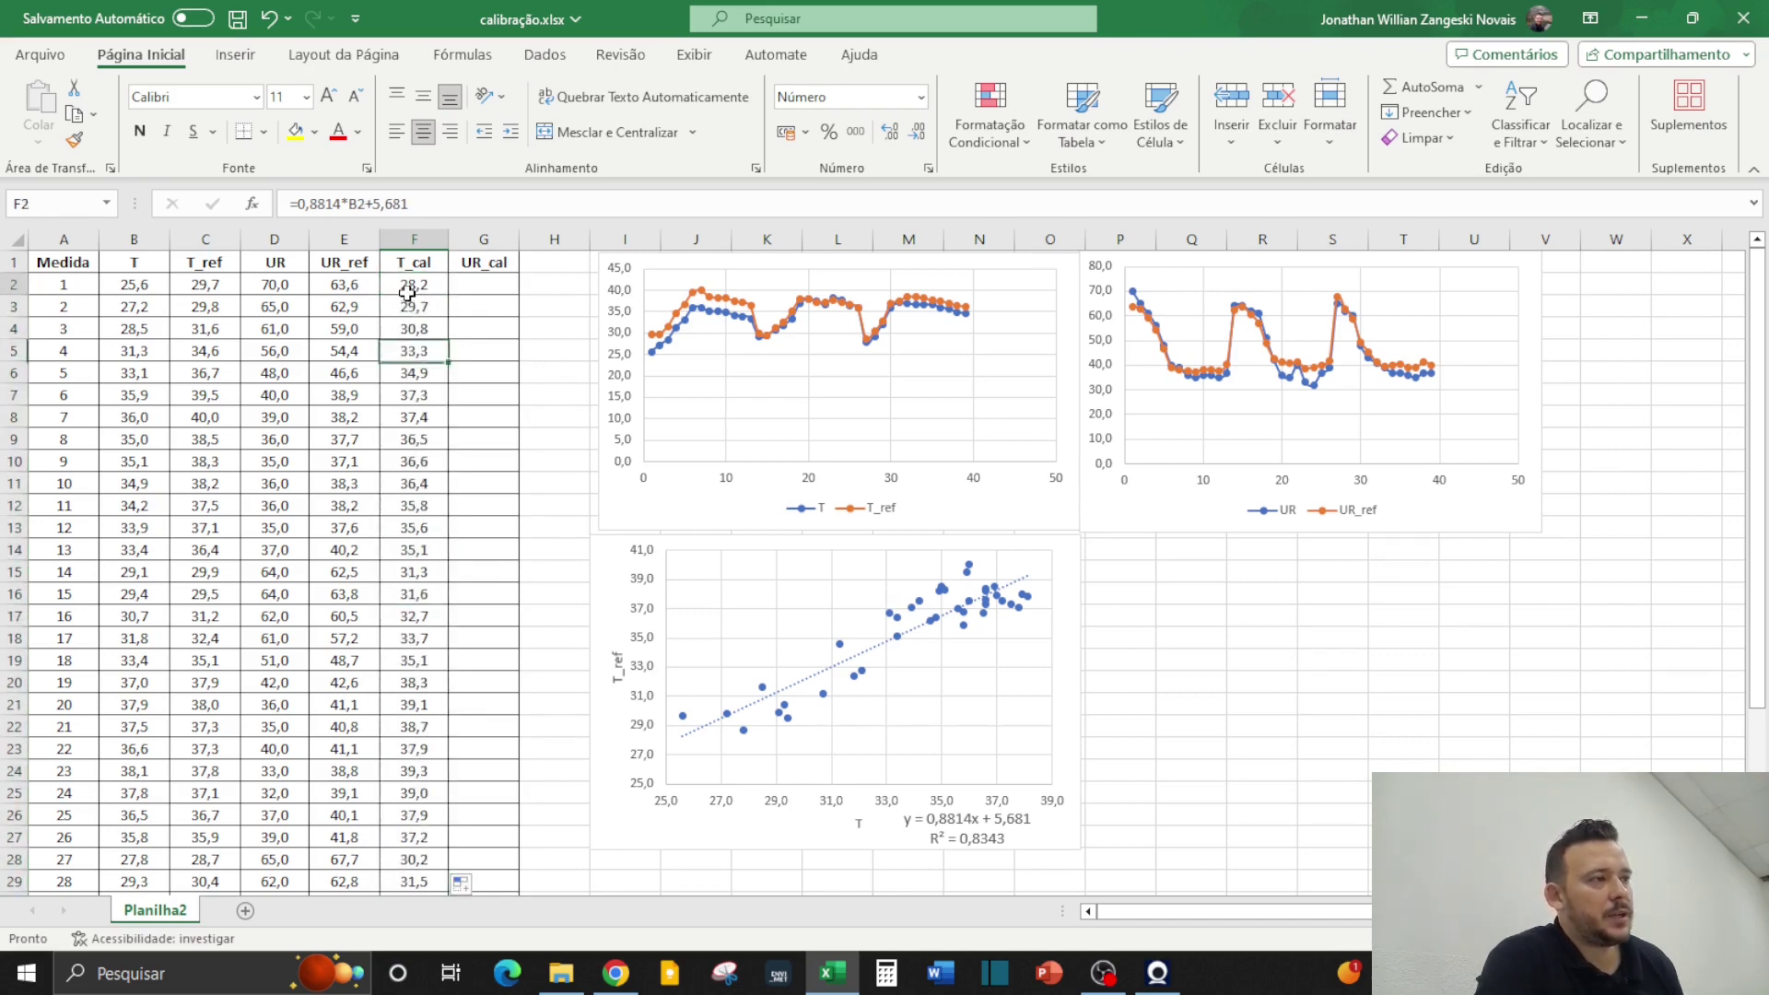
drag(413, 284, 426, 806)
click(476, 402)
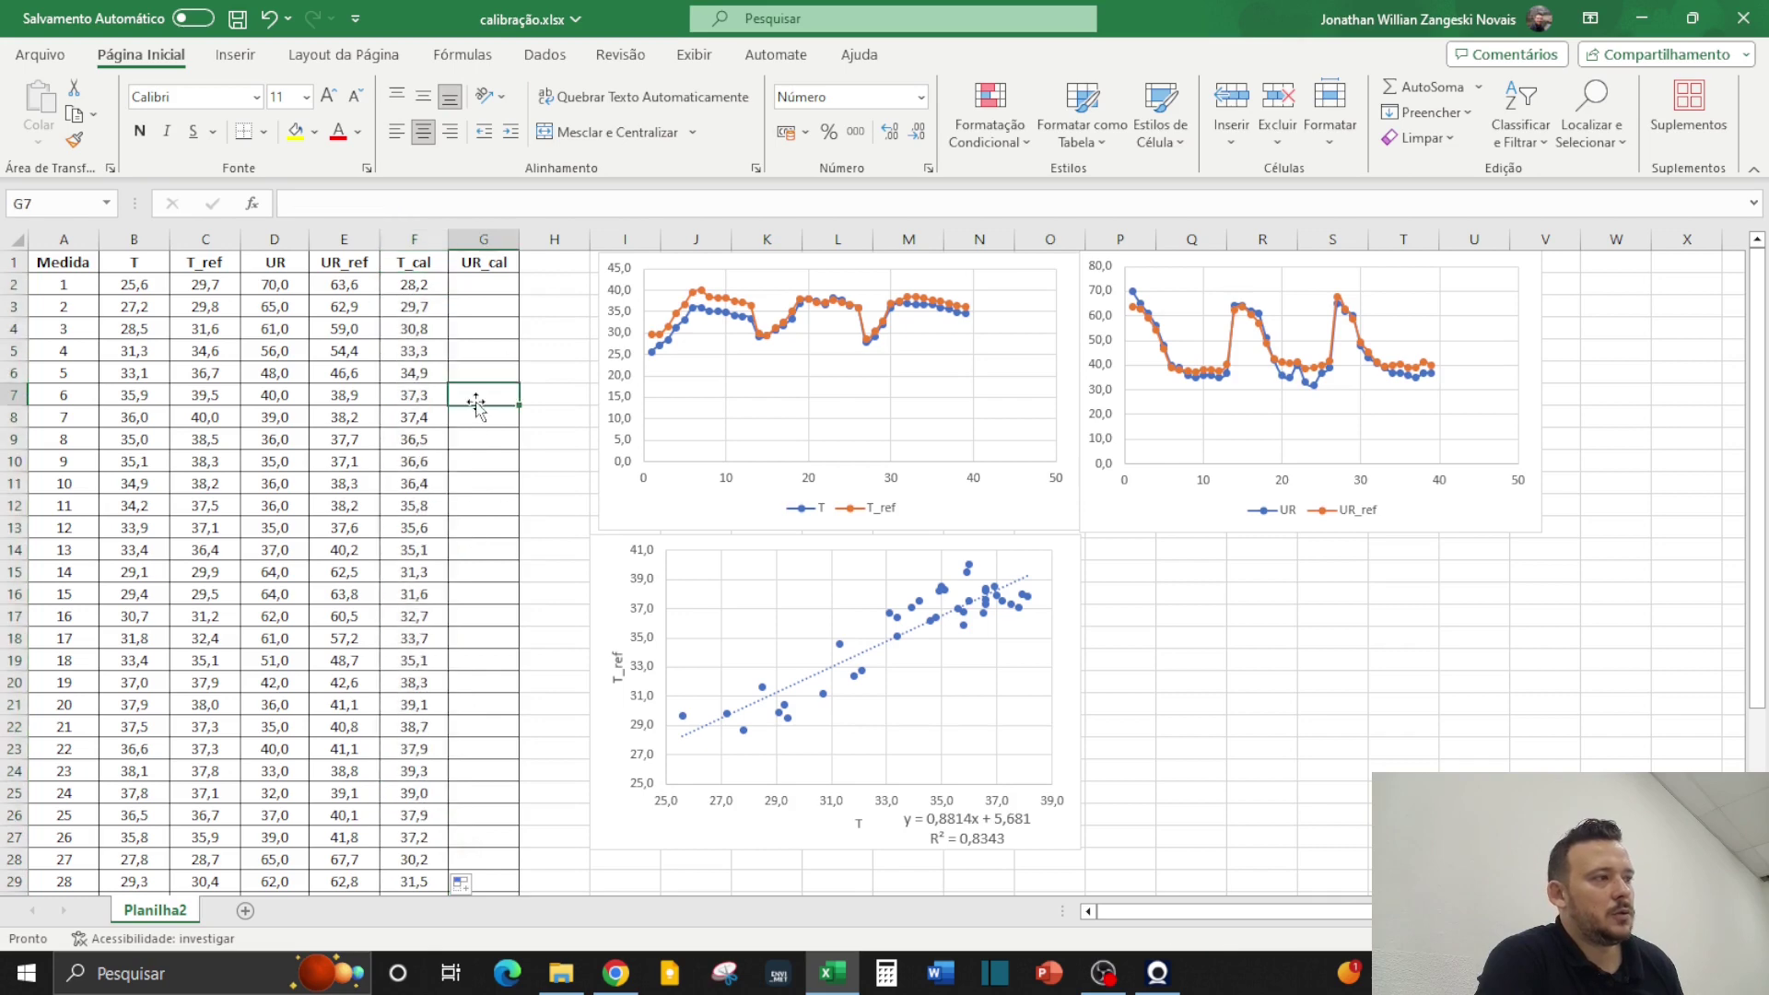
Move the T versus T_ref scatter chart beneath the UR and UR_ref chart, away from the data table
drag(601, 544, 1211, 574)
click(424, 239)
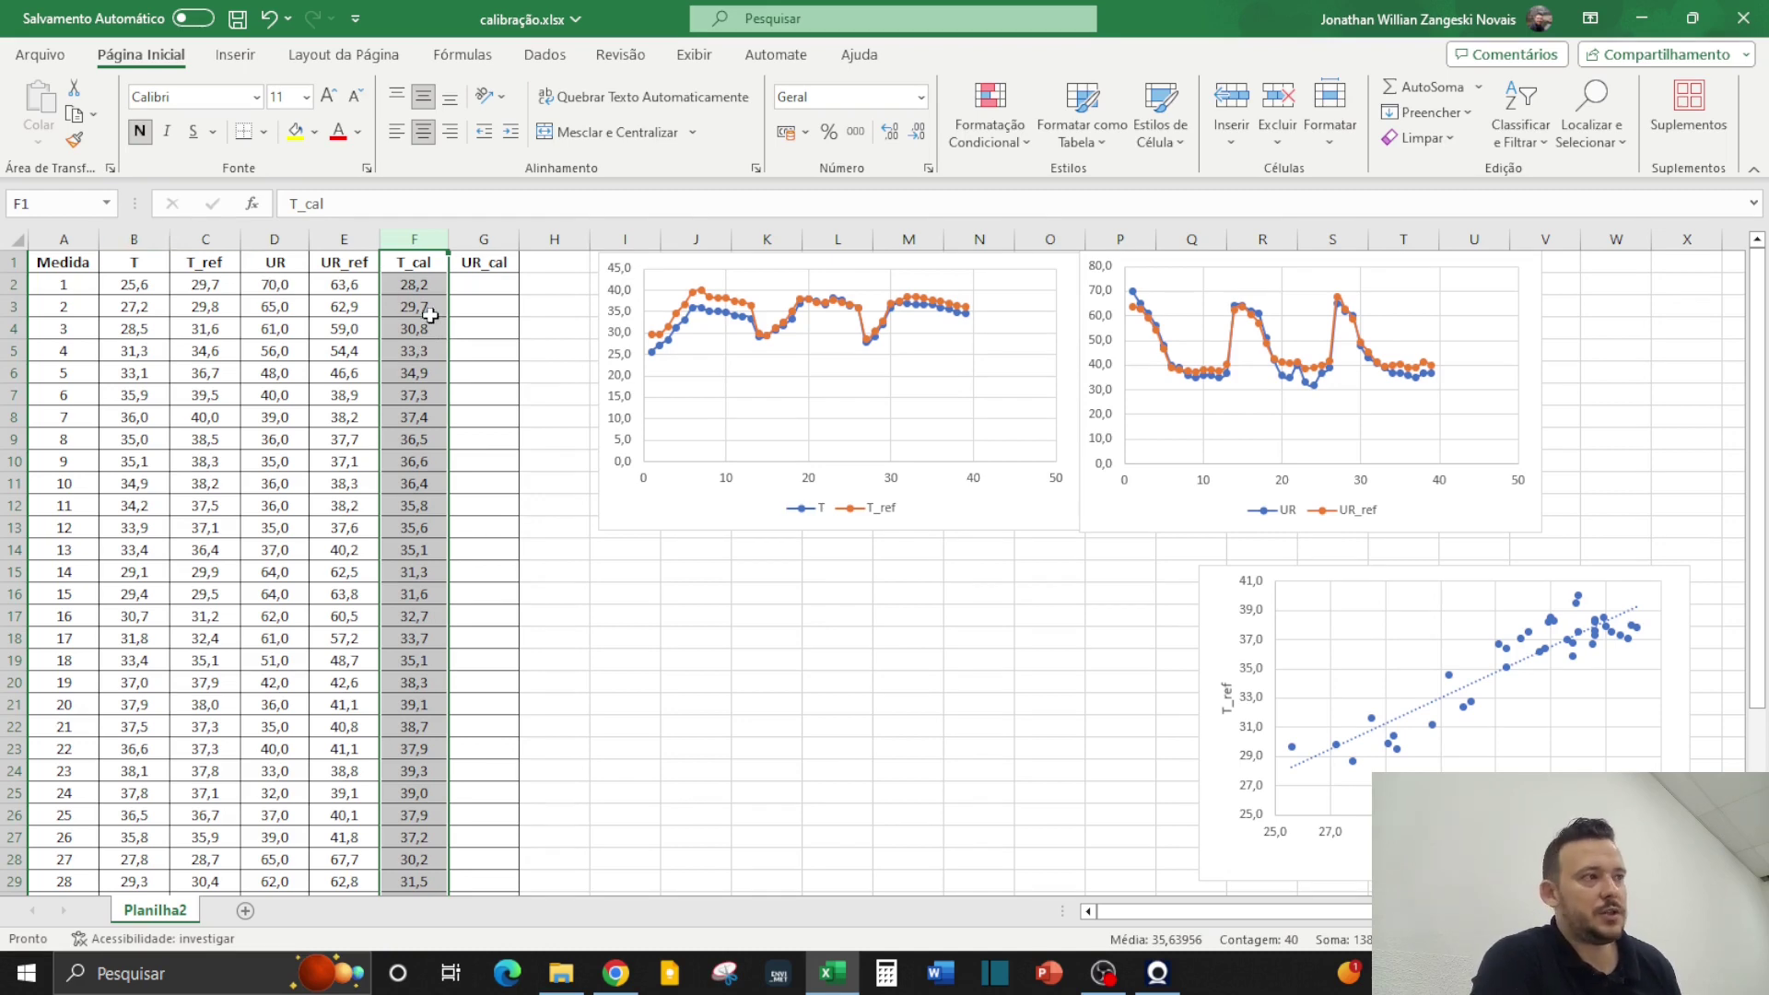
click(481, 332)
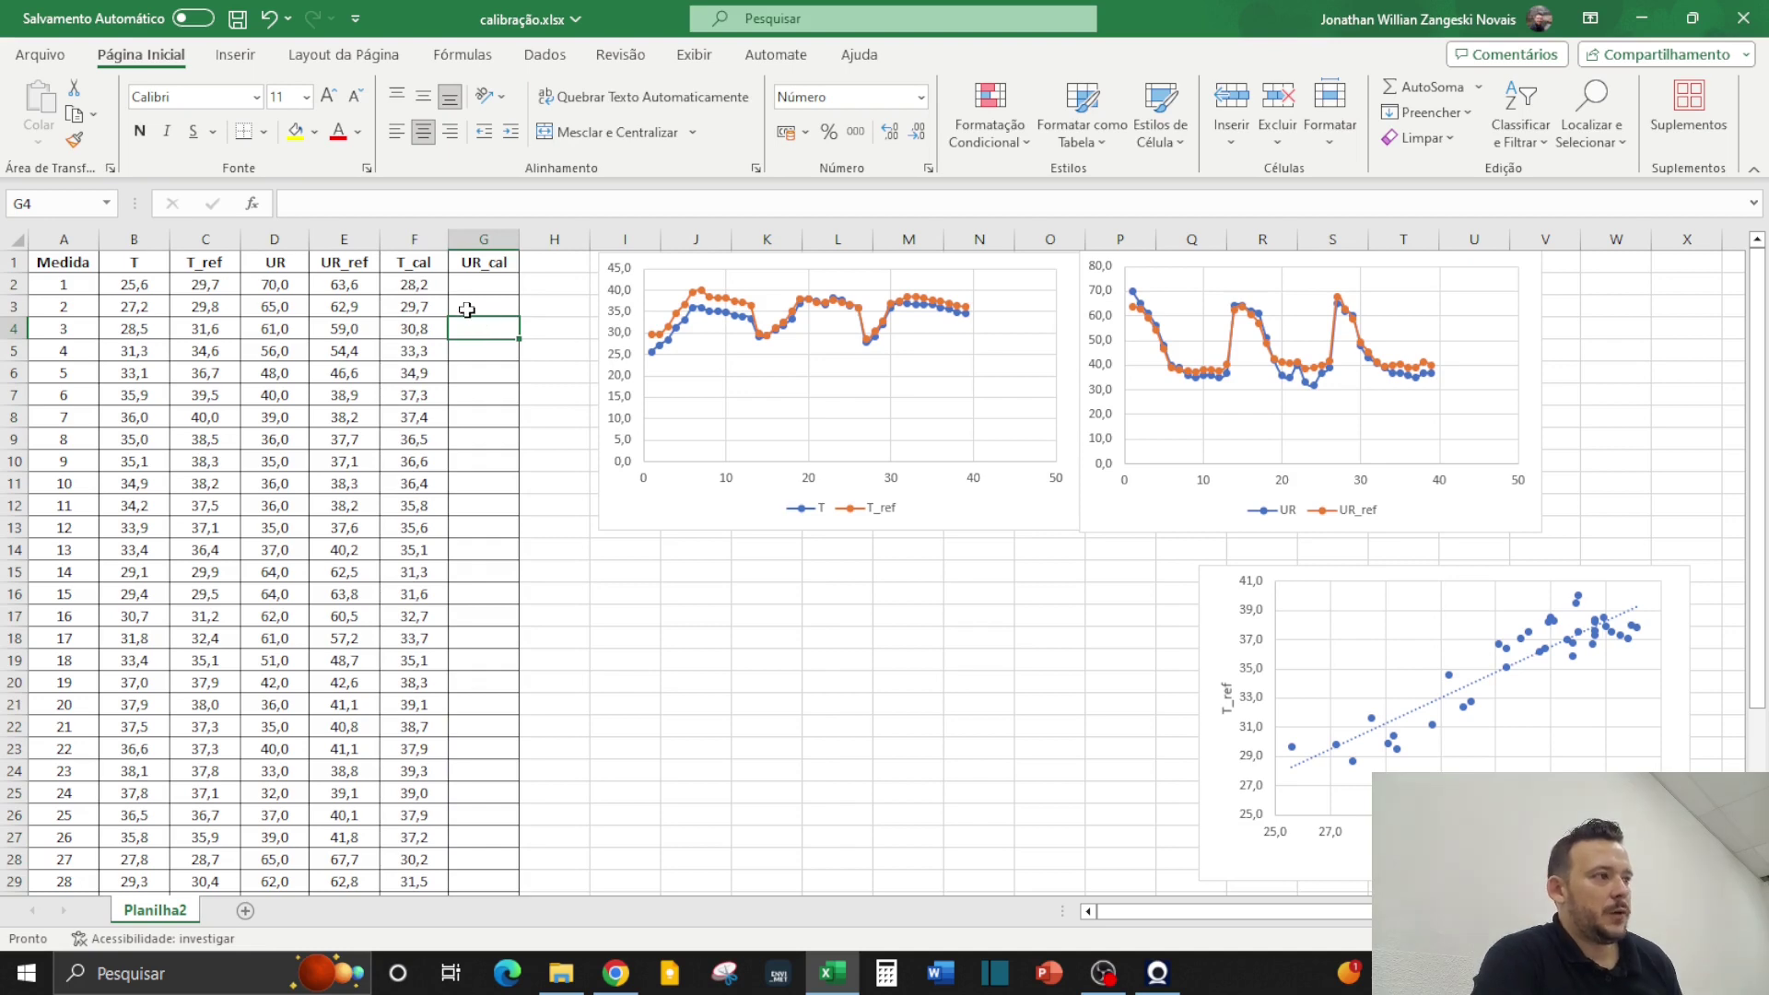
Insert a scatter chart with smooth lines and markers plotting T_ref and T_cal against Medida
click(74, 233)
ctrl+click(134, 237)
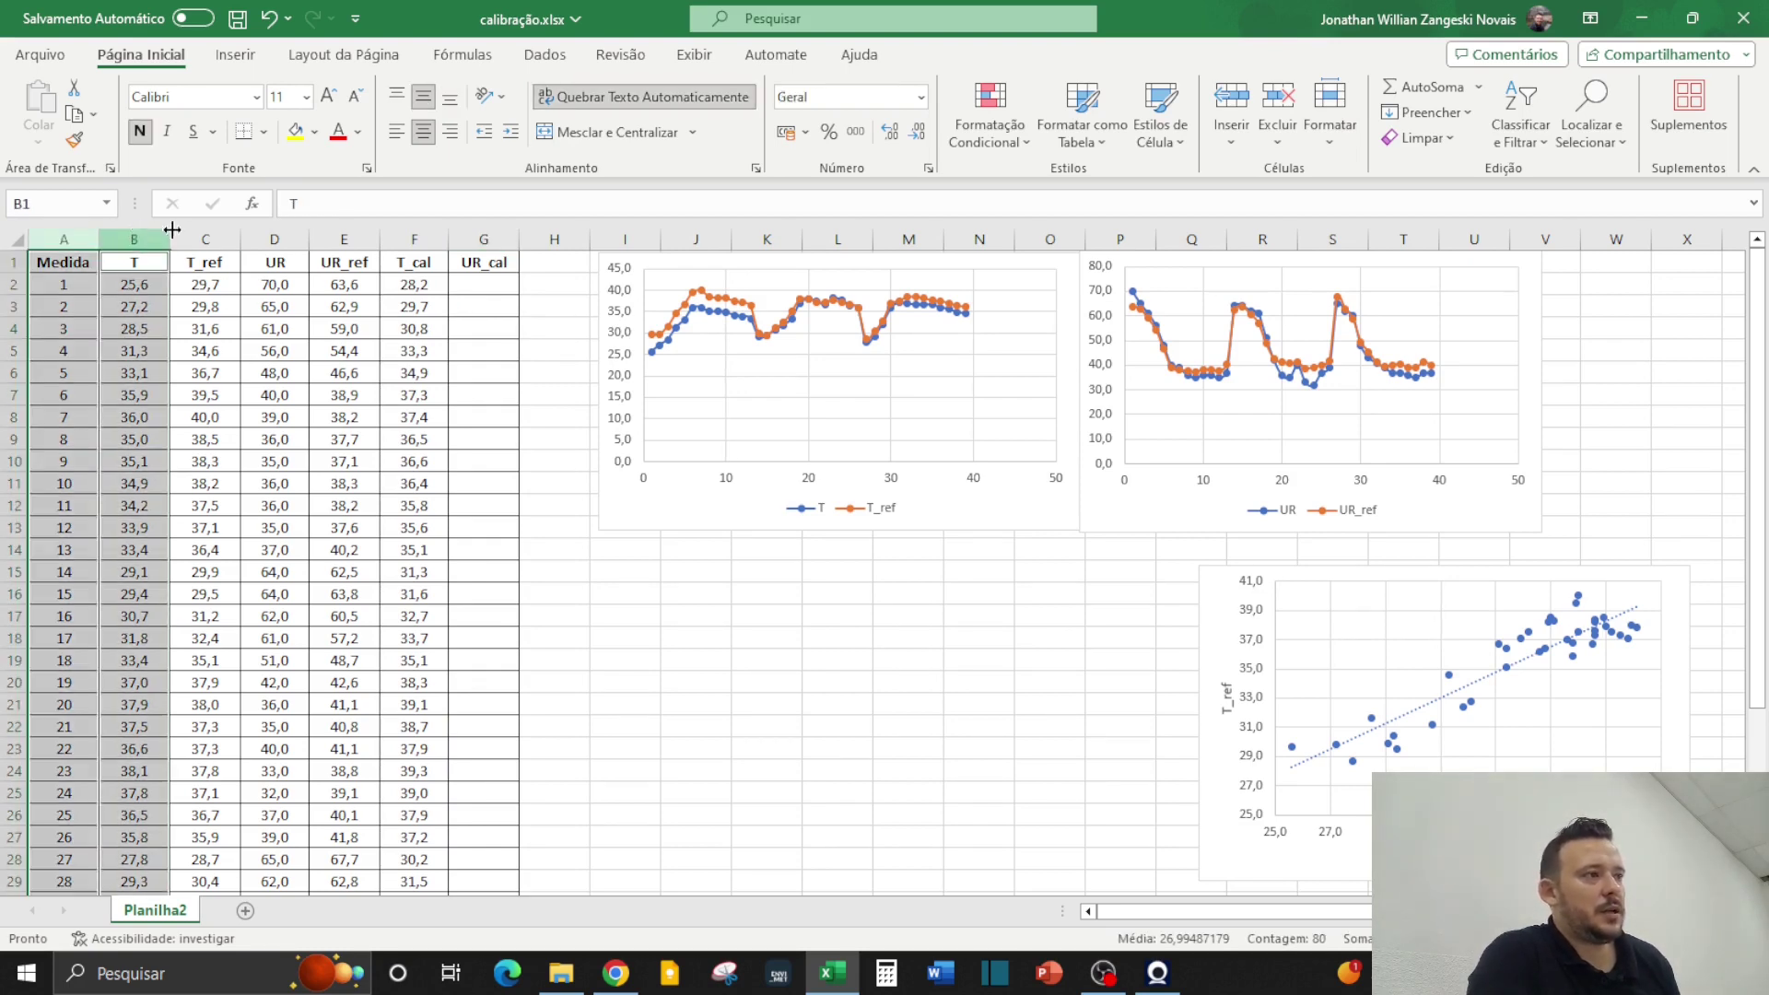
ctrl+click(134, 239)
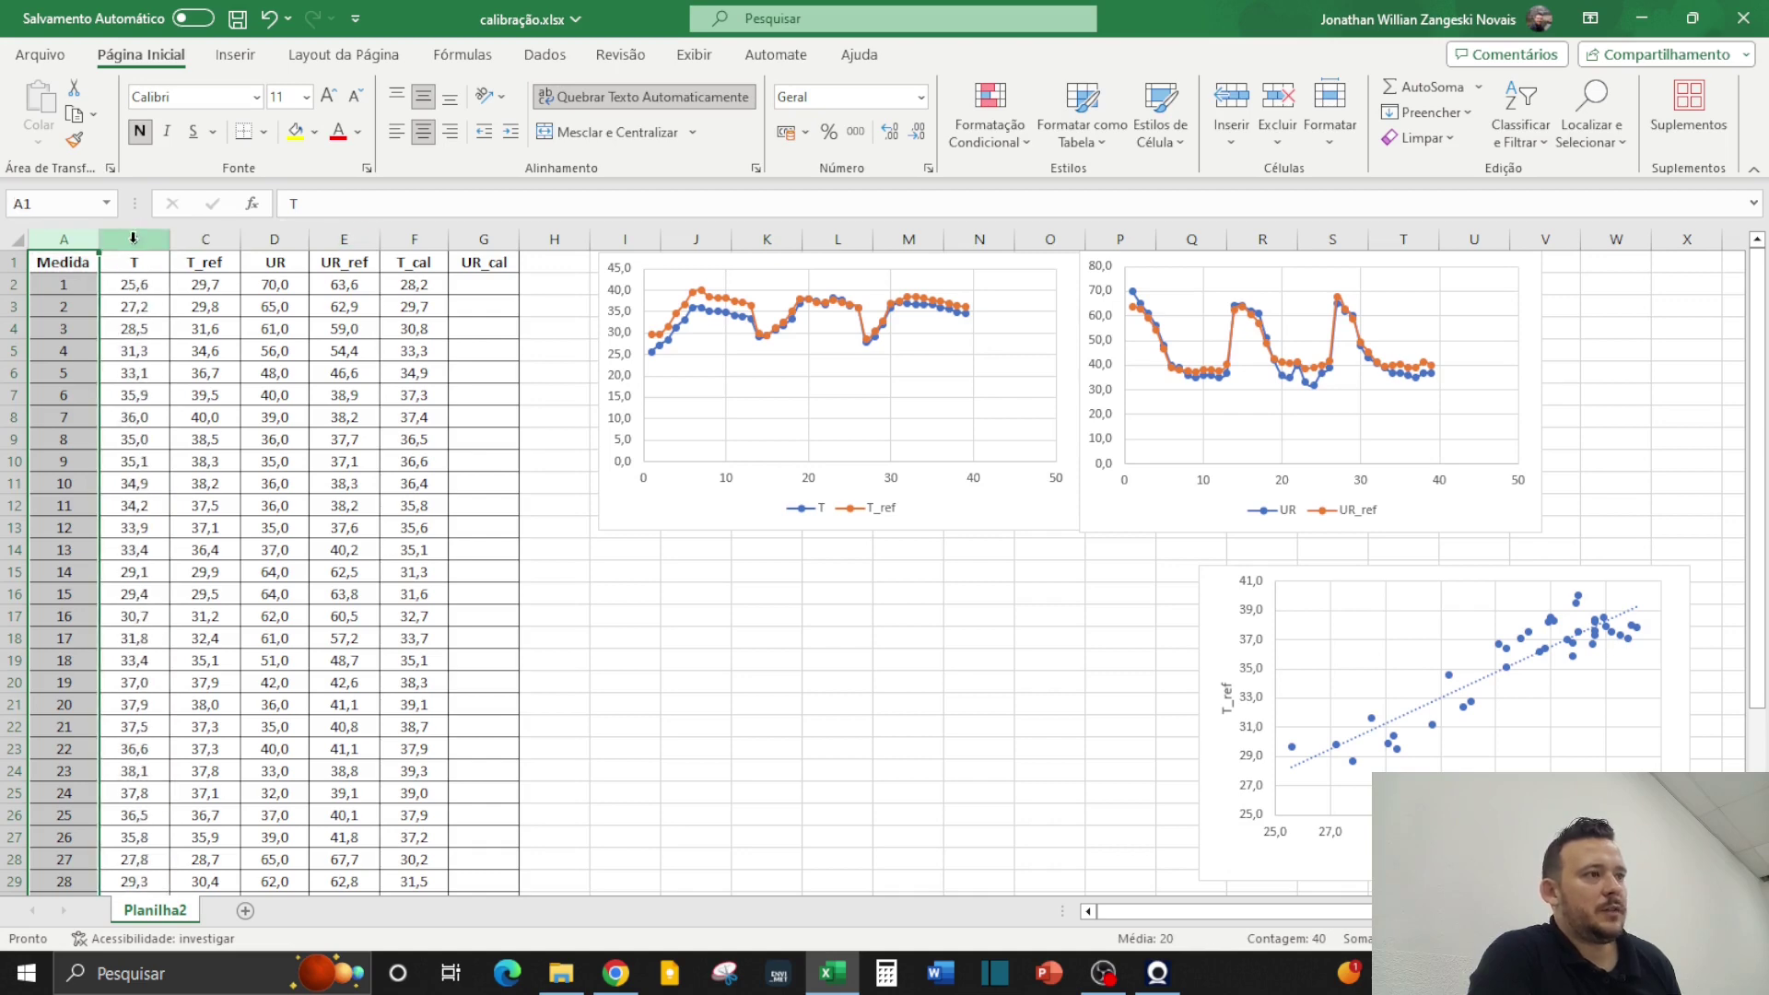
ctrl+click(206, 239)
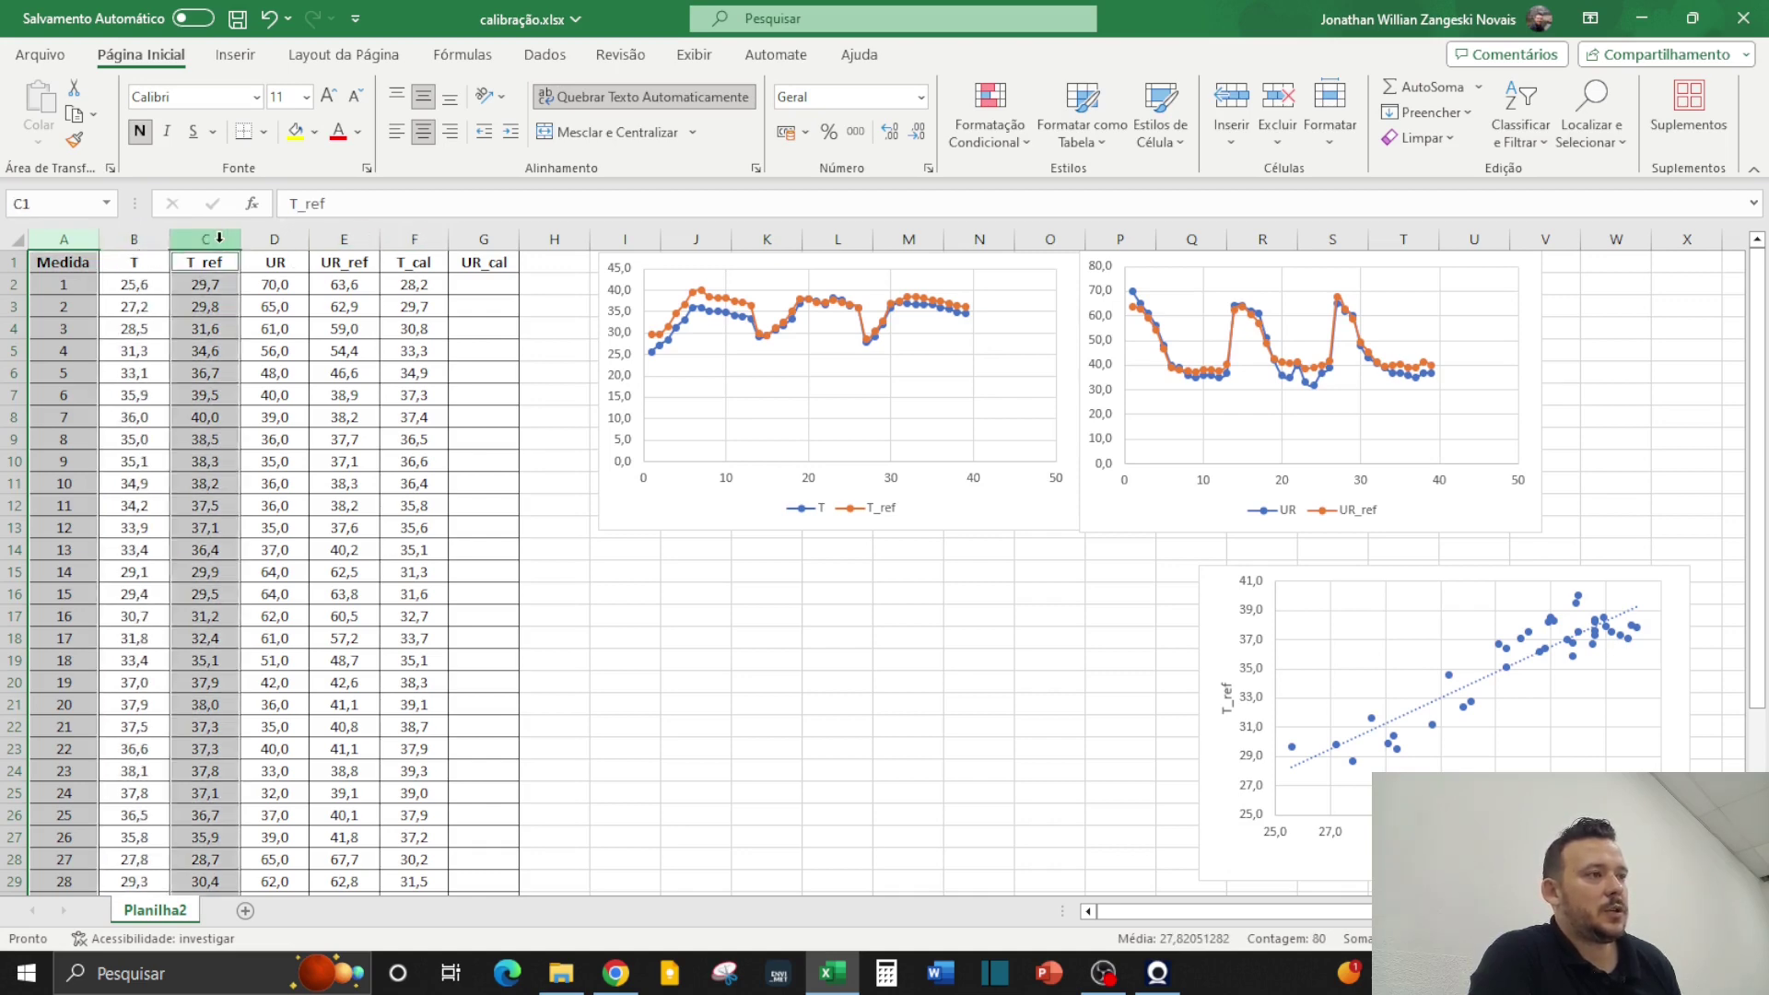
ctrl+click(417, 239)
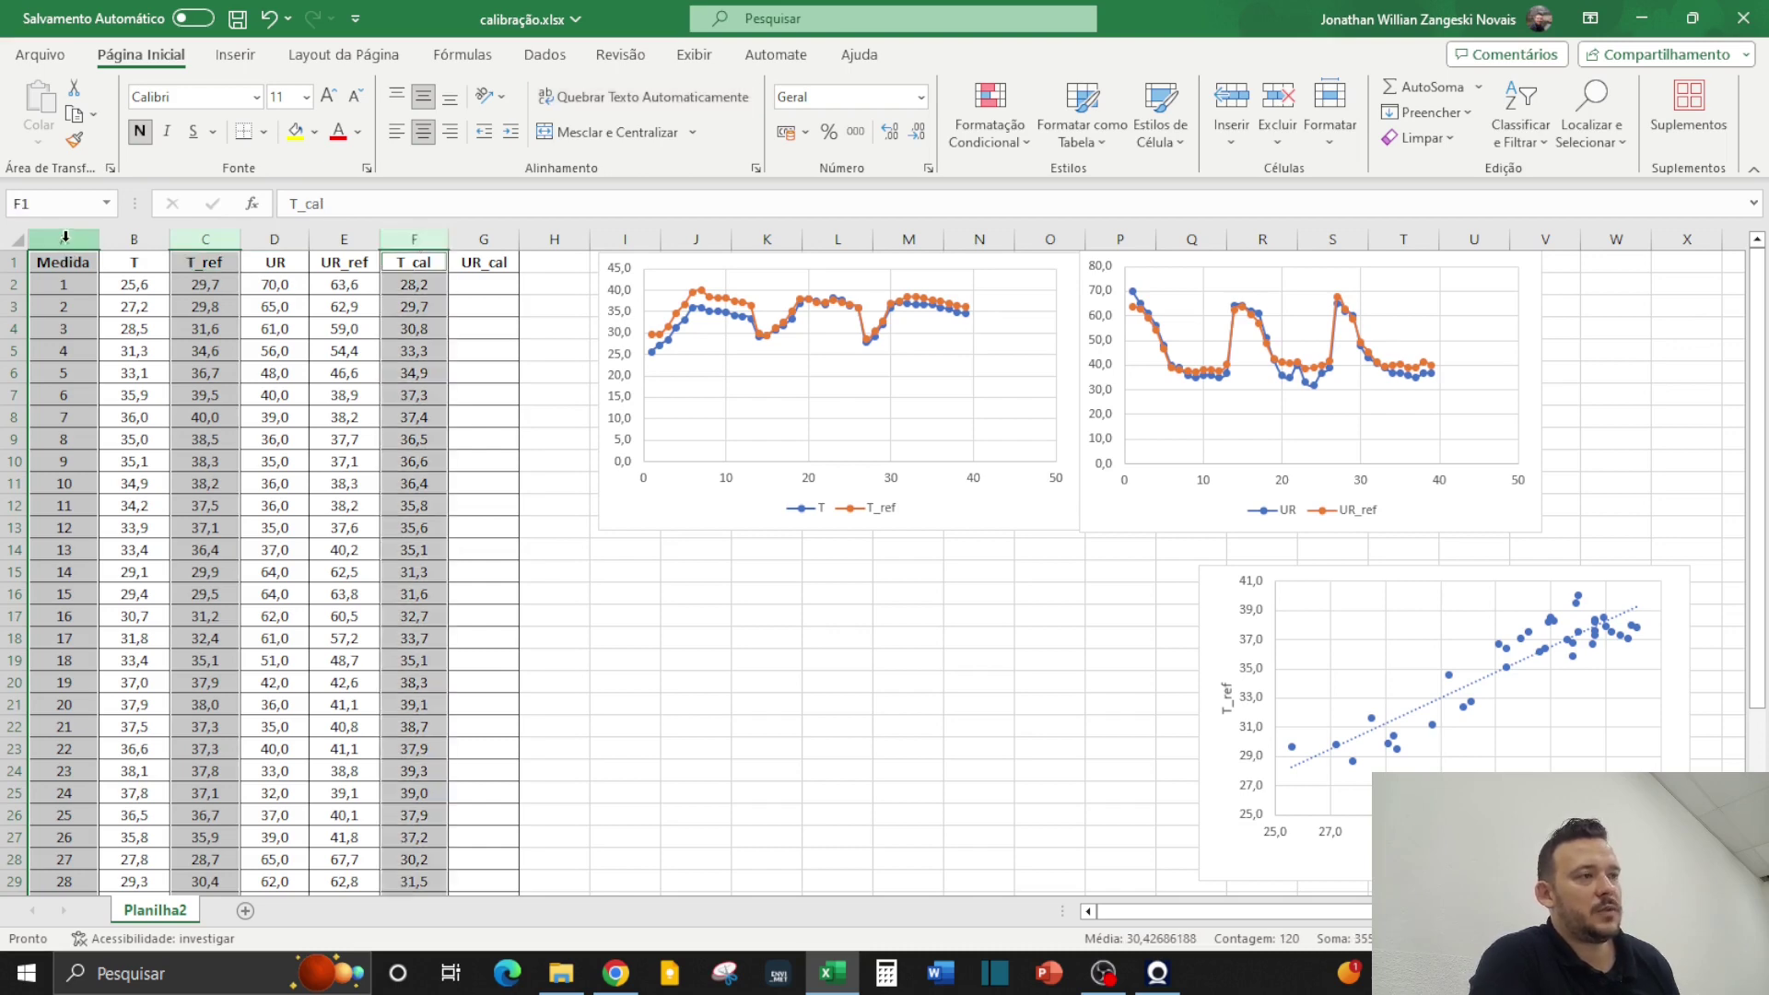
click(225, 57)
click(712, 138)
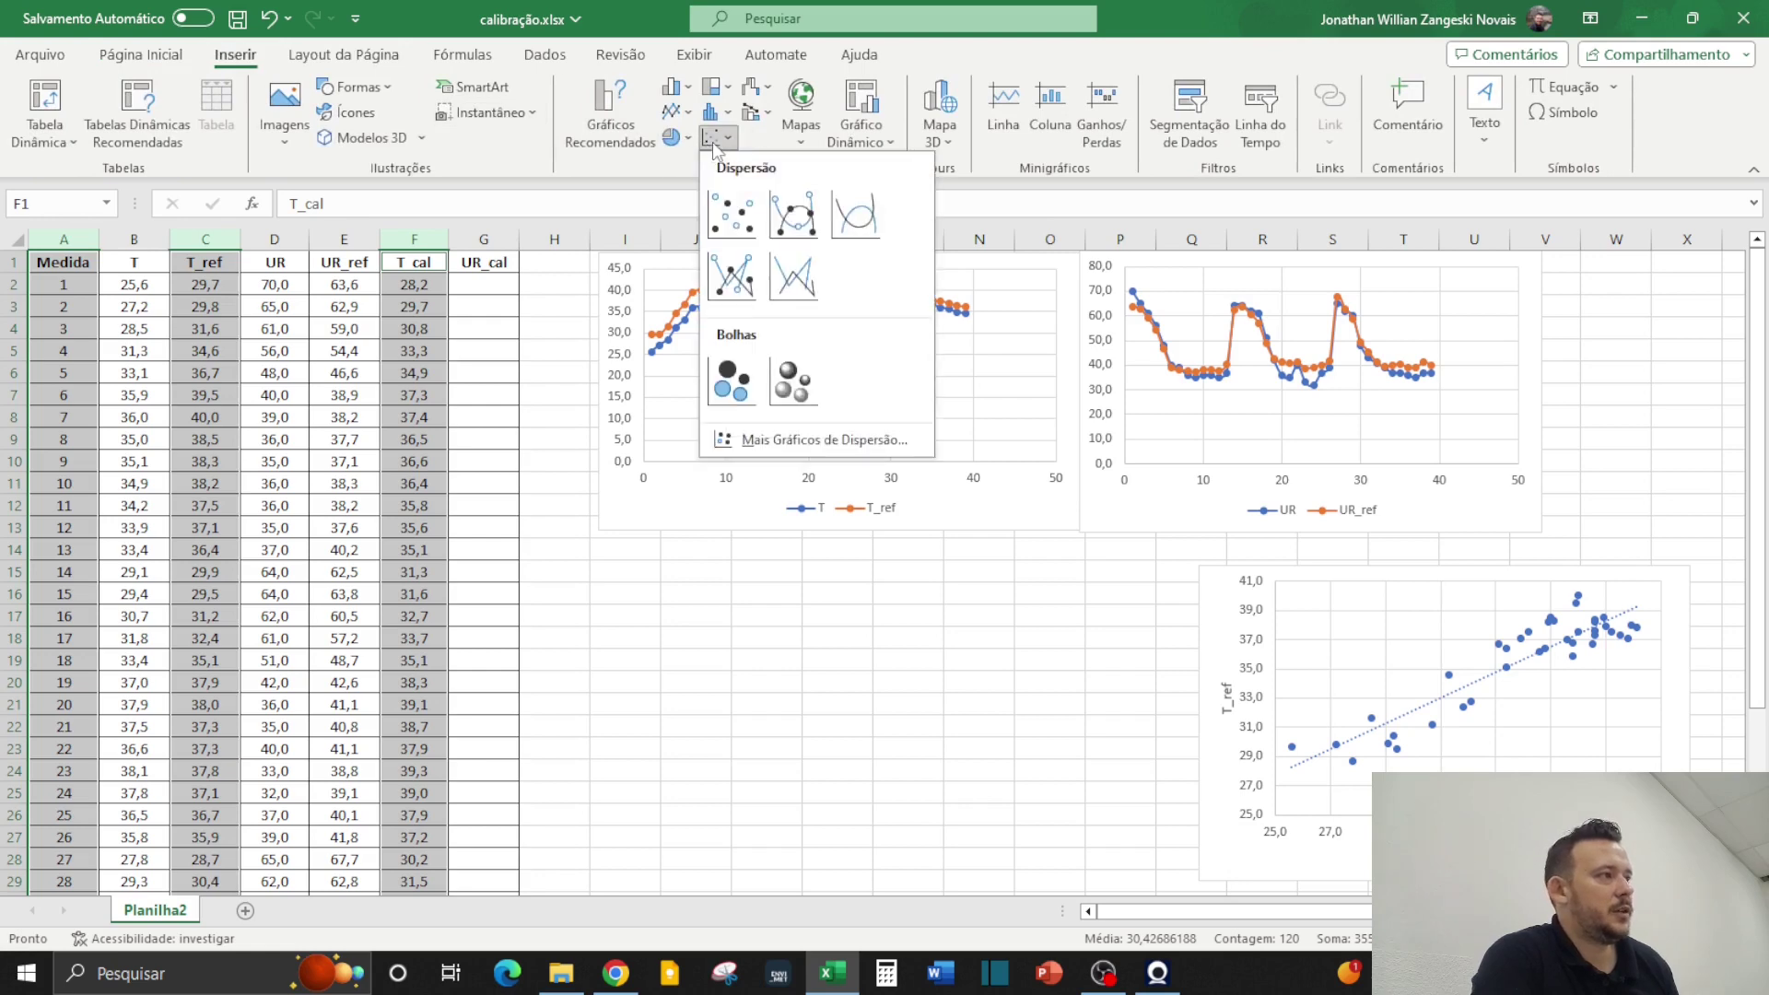
click(791, 214)
Remove the T_ref and T_cal chart's title, place it below the T and T_ref chart, and enlarge the upper chart to match
click(958, 436)
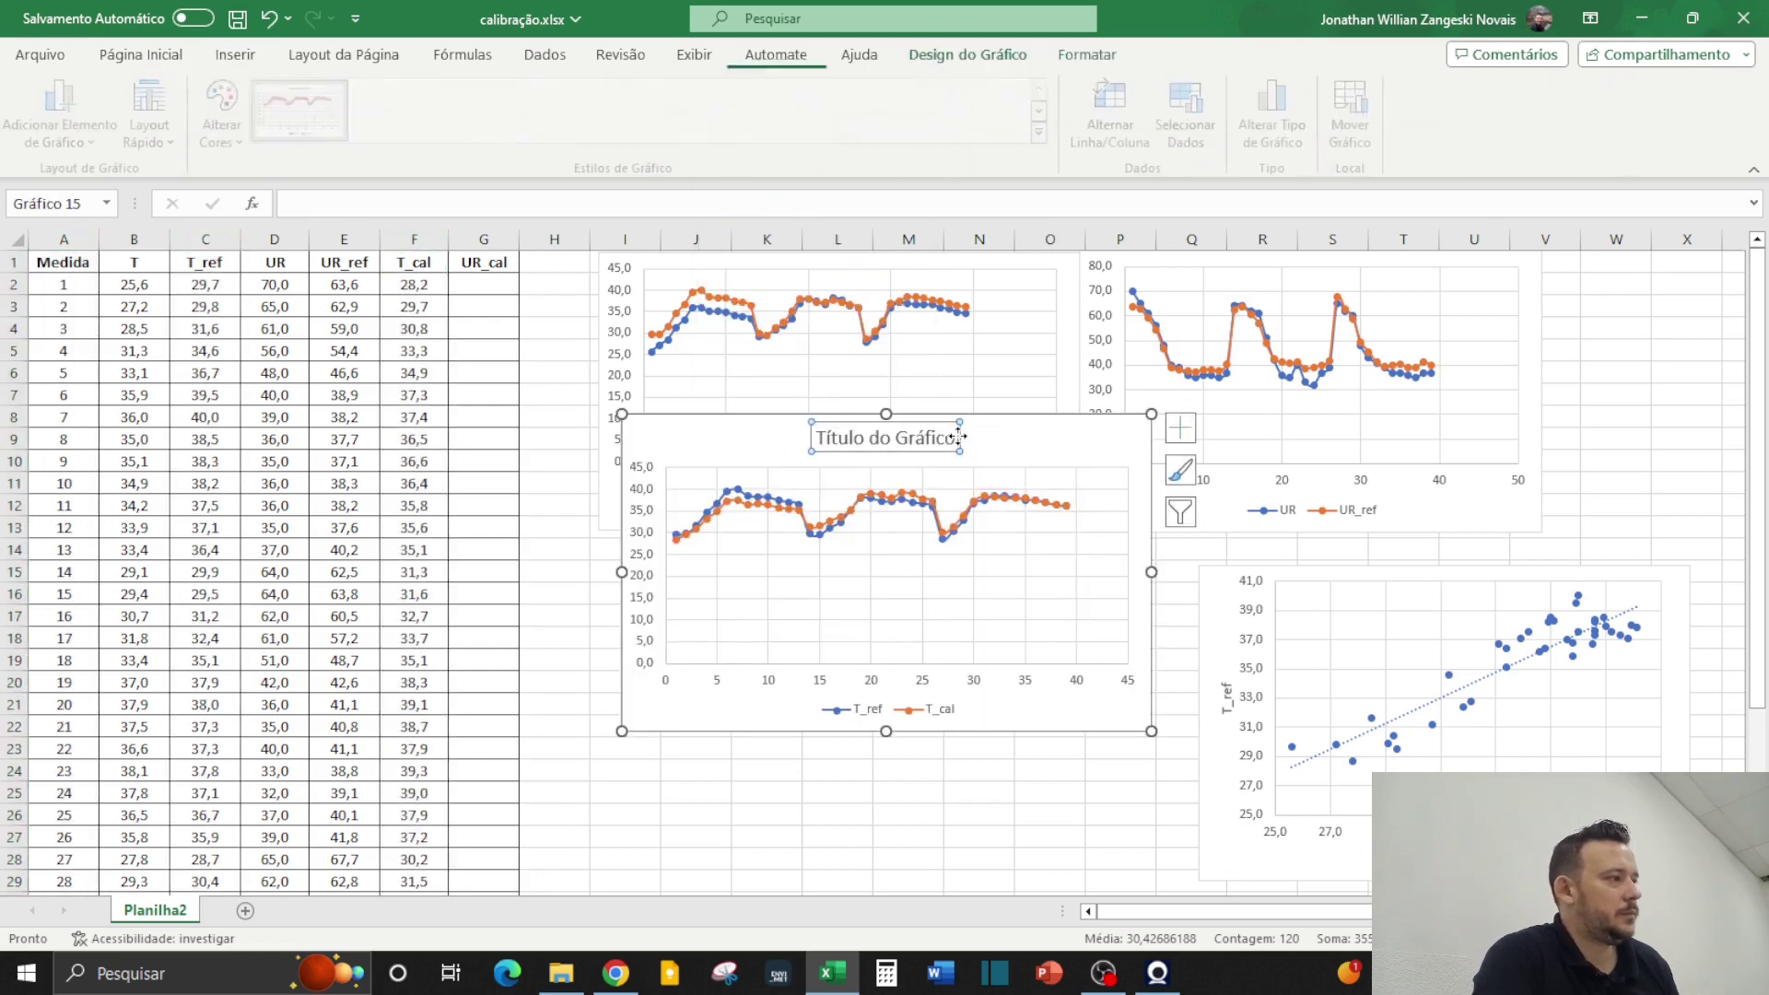
key(Delete)
drag(1074, 723, 1001, 858)
drag(1047, 513, 1000, 542)
drag(1030, 278, 1085, 256)
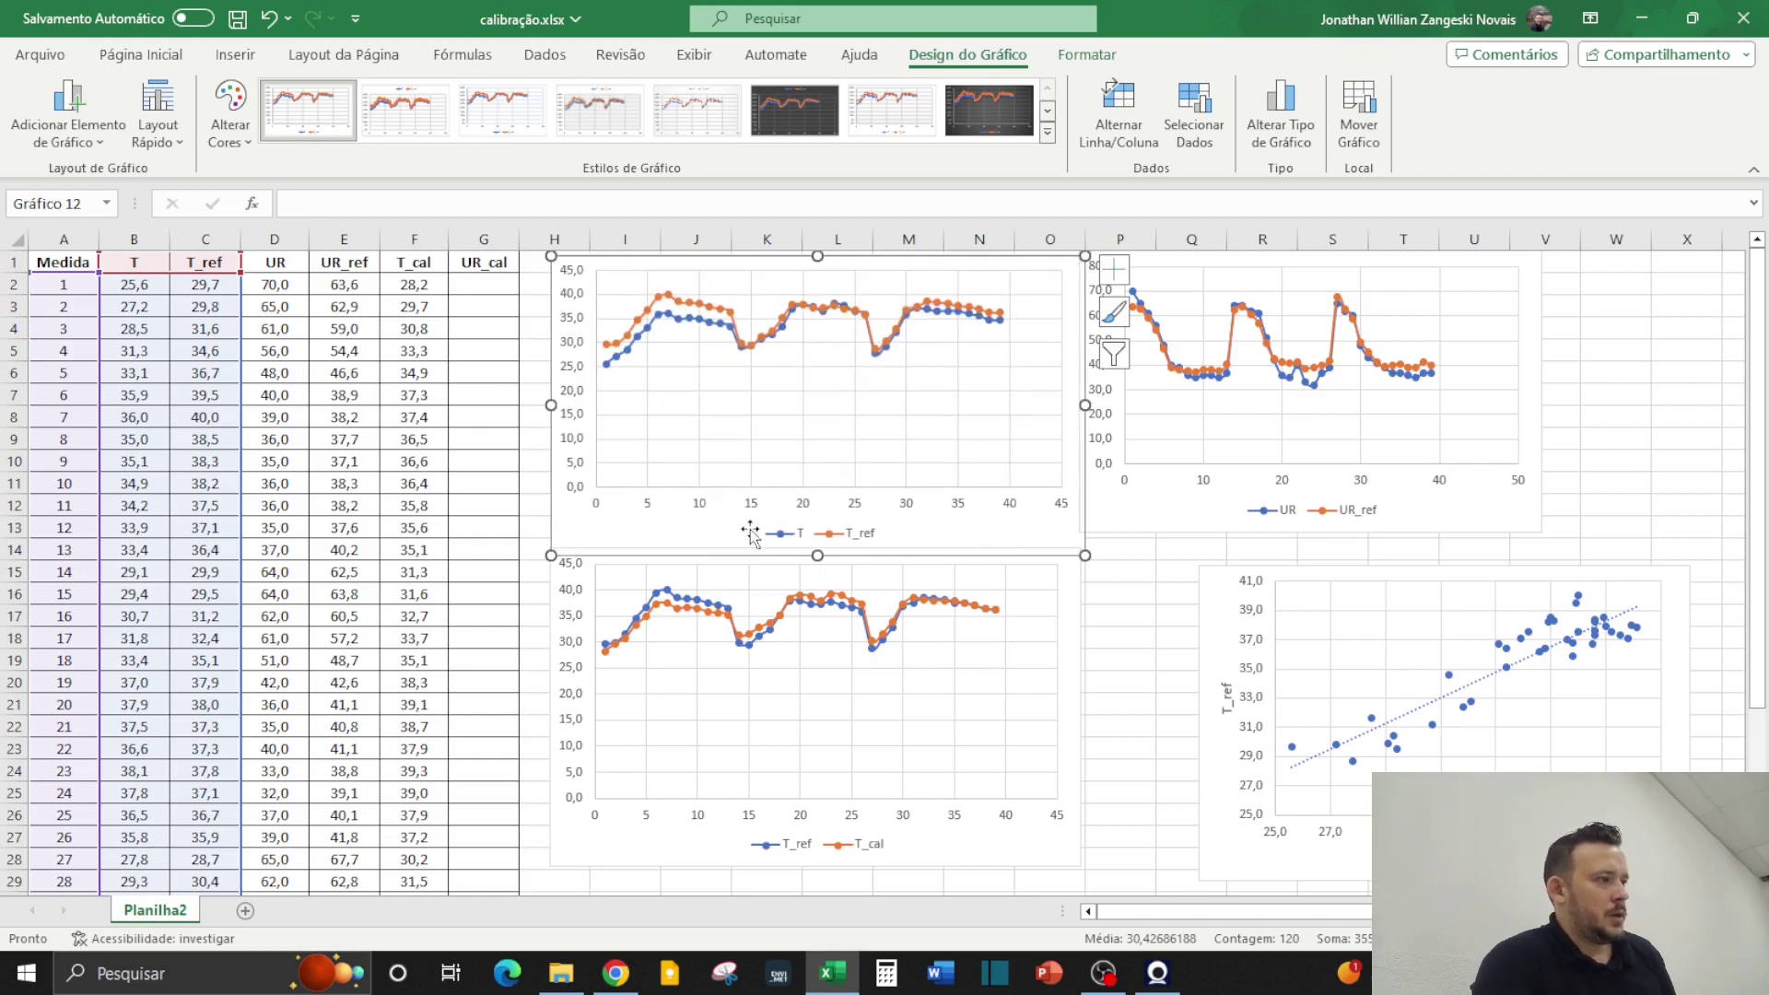
Move the T_ref and T_cal chart and the T and T_ref chart aside to clear the space beside the data table
click(938, 705)
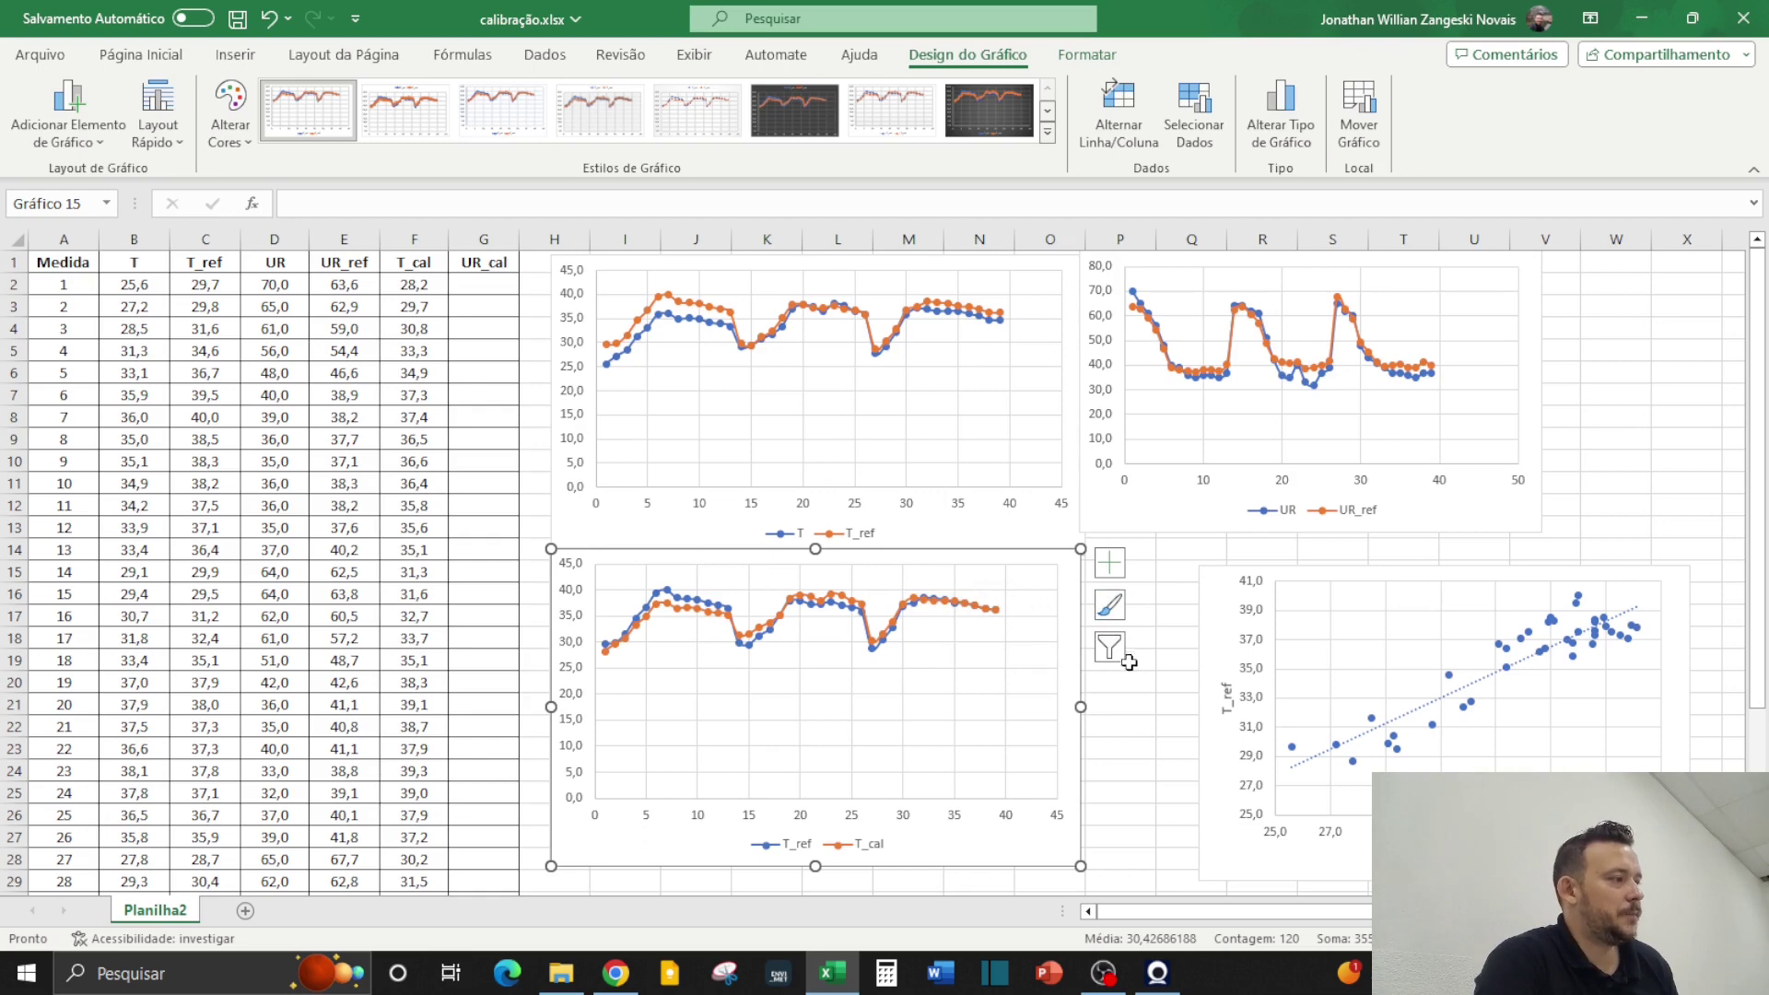
click(1137, 724)
drag(850, 571, 1538, 261)
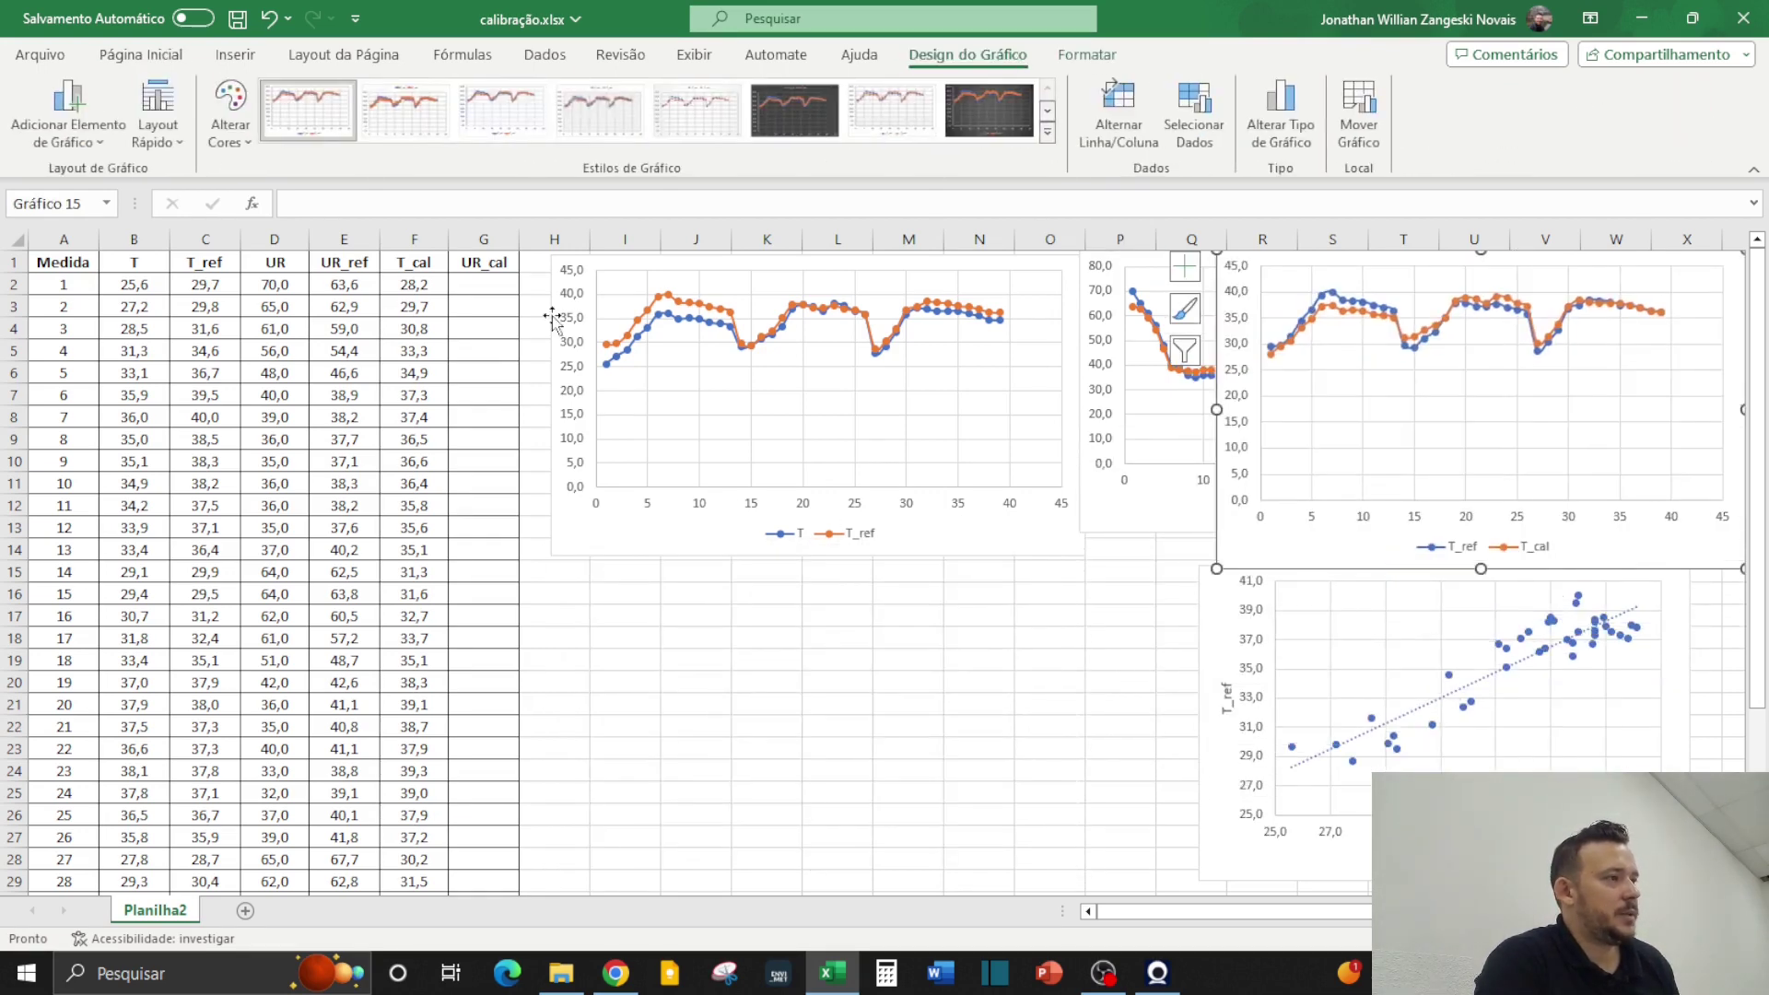
drag(553, 318, 1154, 385)
click(767, 309)
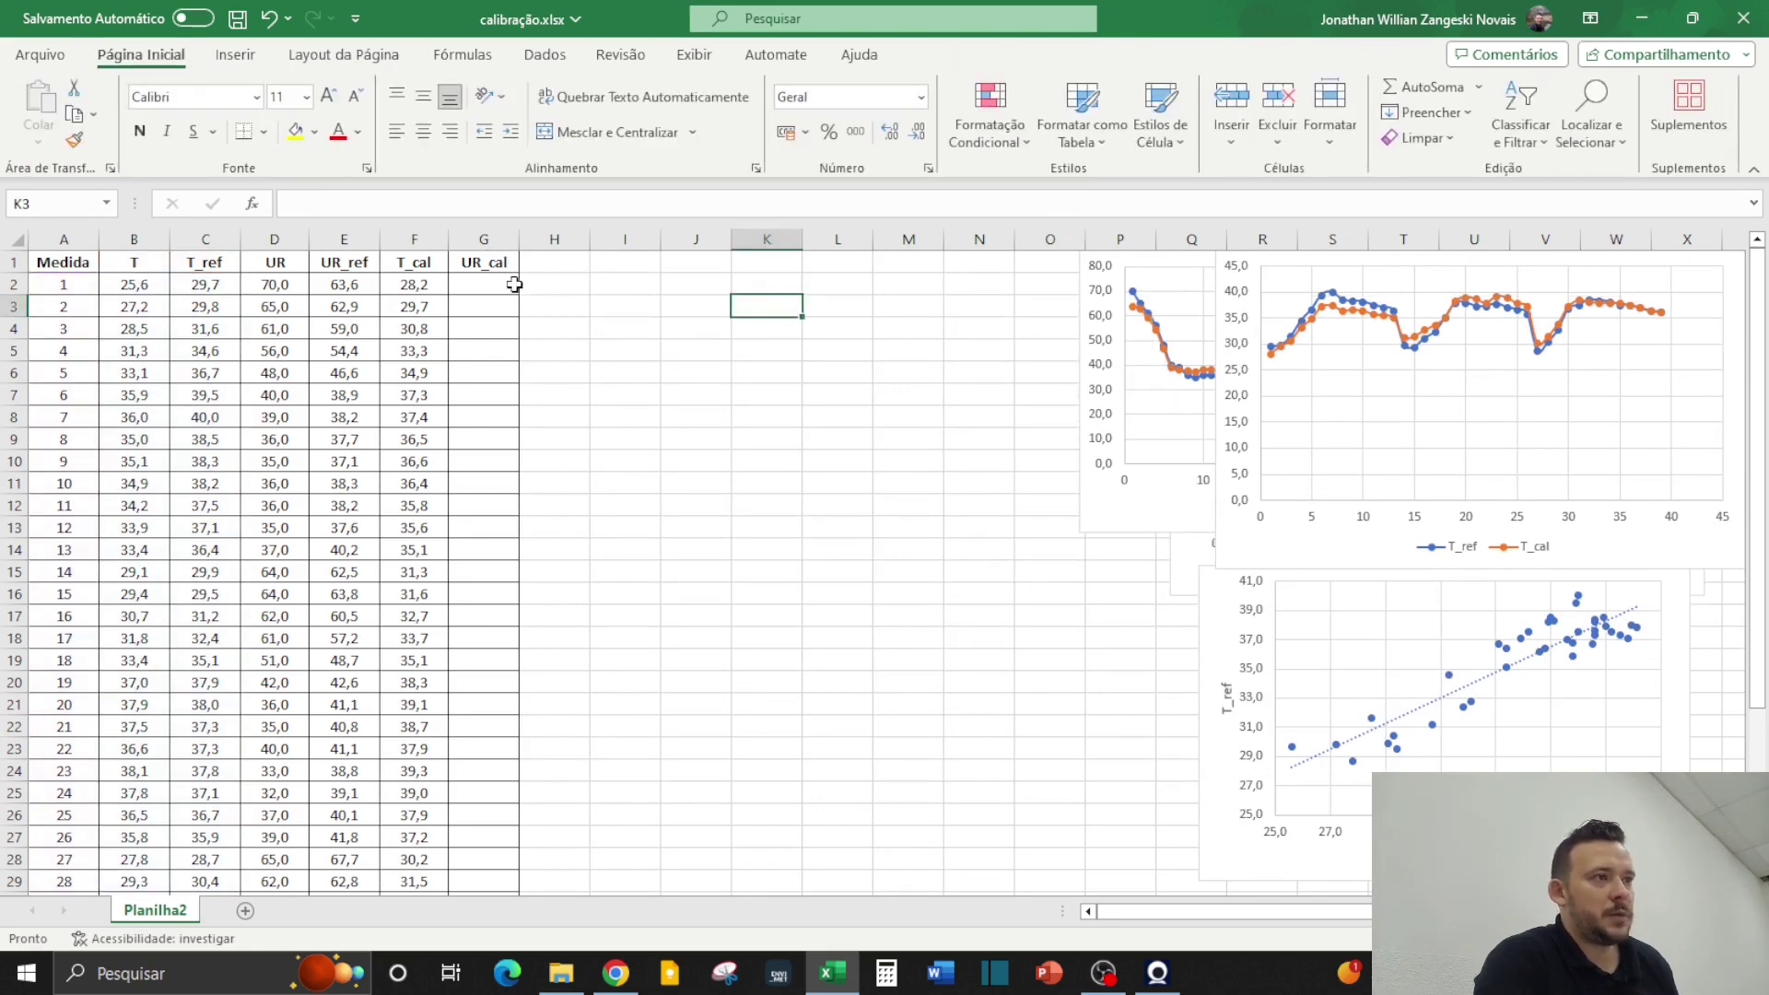
Insert a markers-only scatter chart of UR_ref against UR and delete its title
click(282, 233)
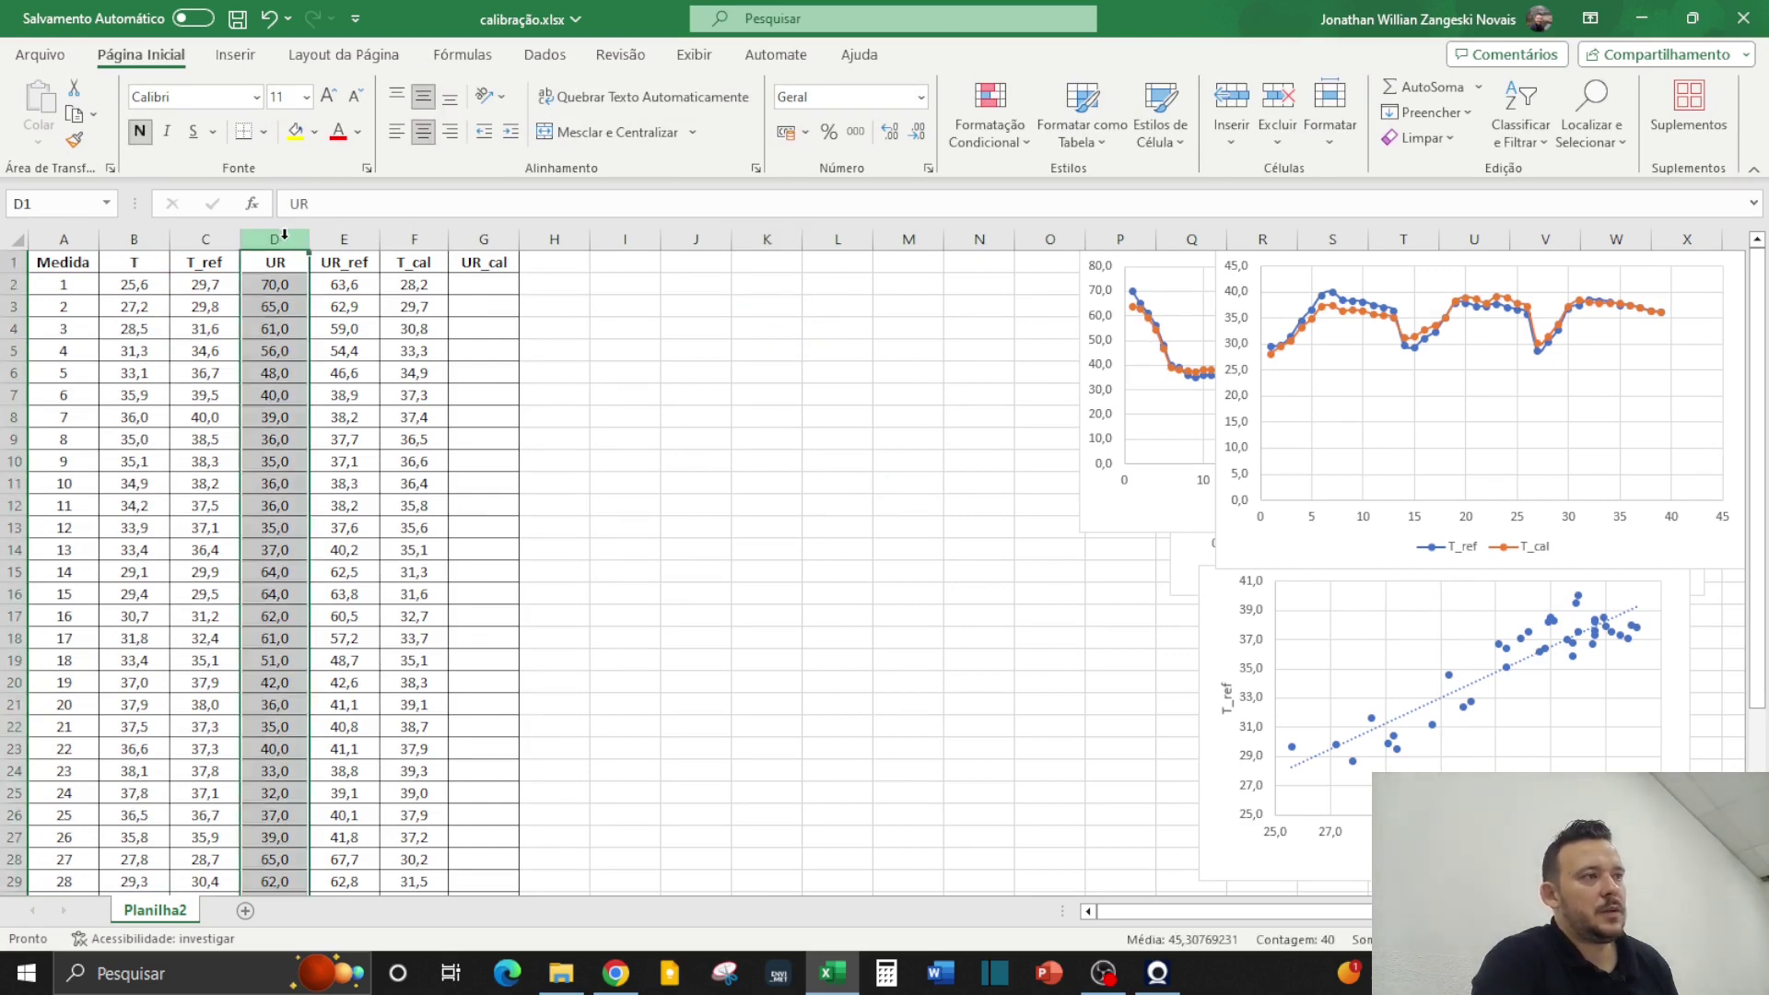
ctrl+click(345, 234)
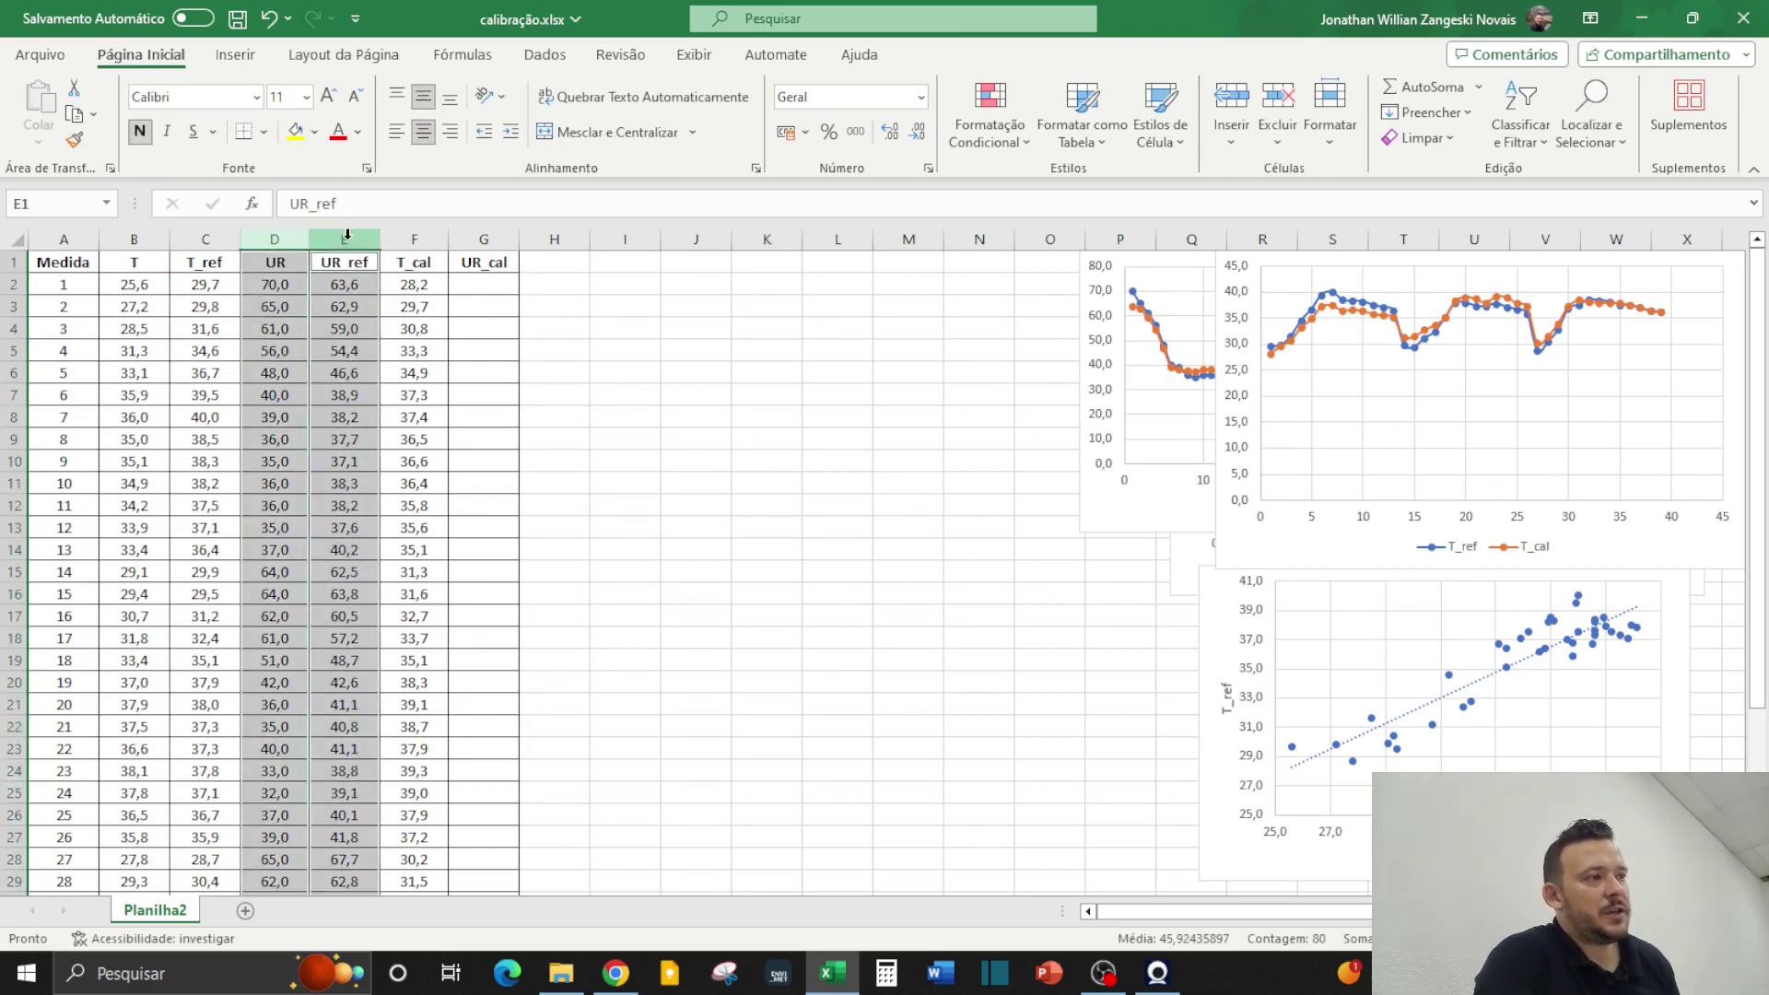
click(235, 55)
click(714, 138)
click(740, 226)
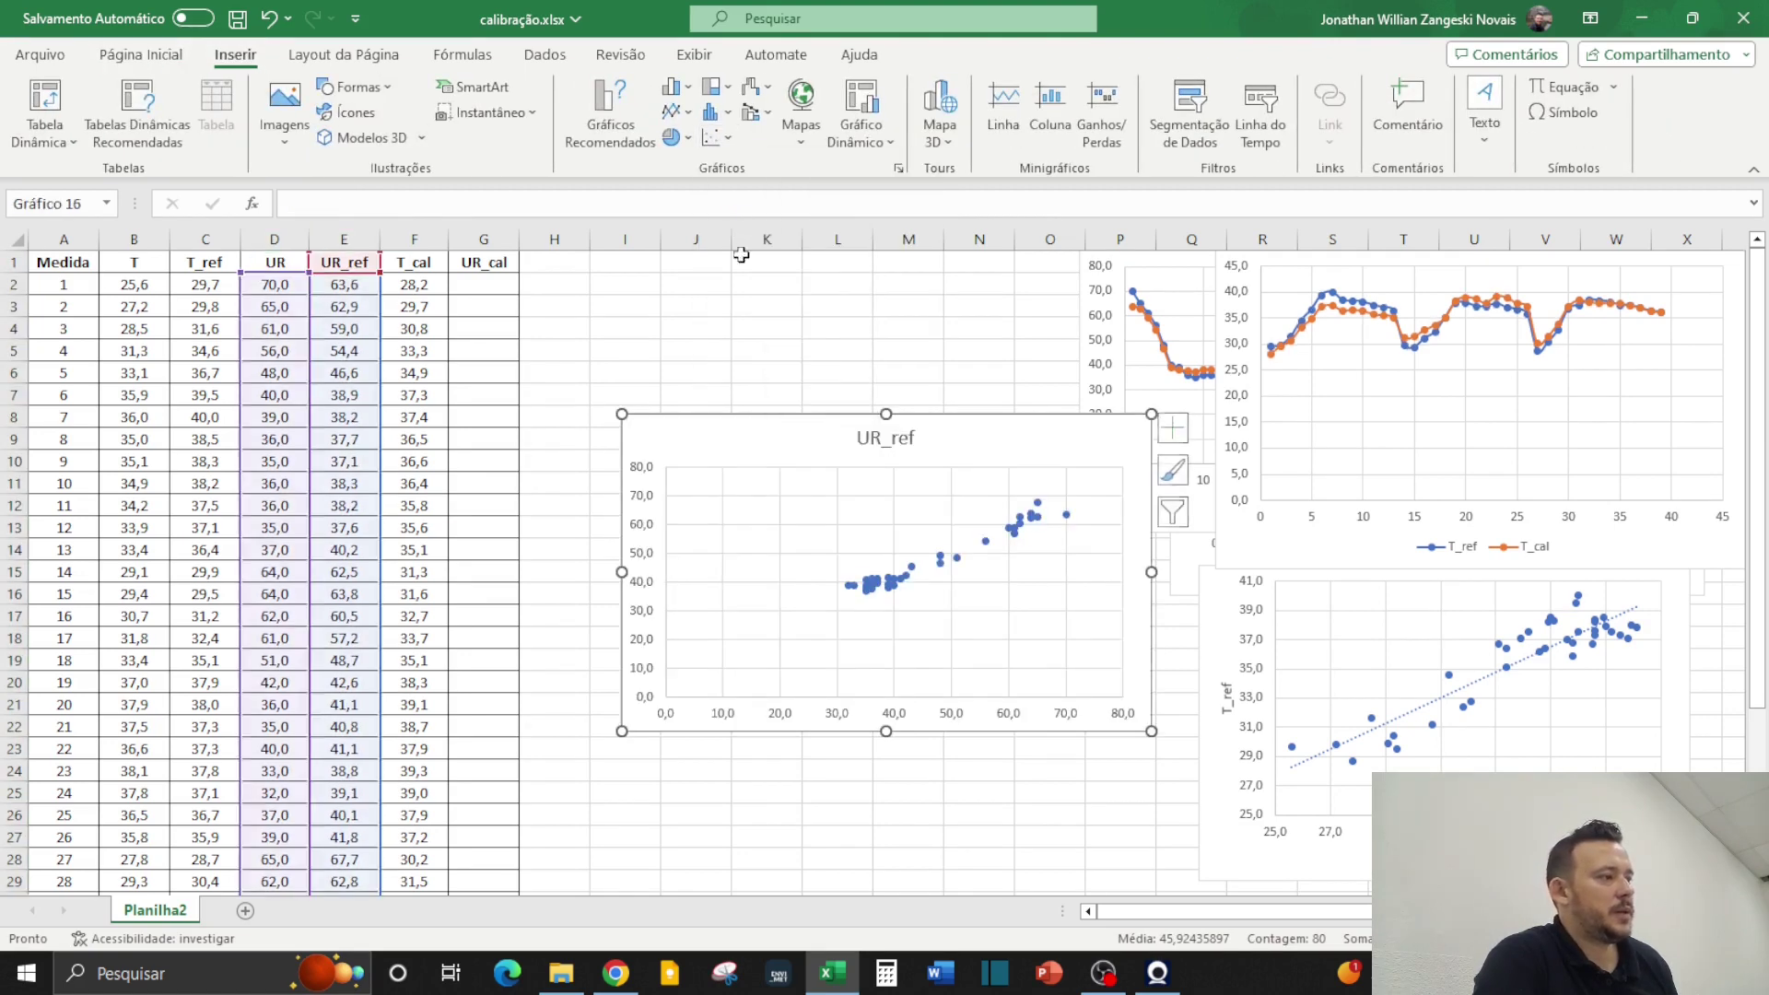
click(819, 439)
key(Delete)
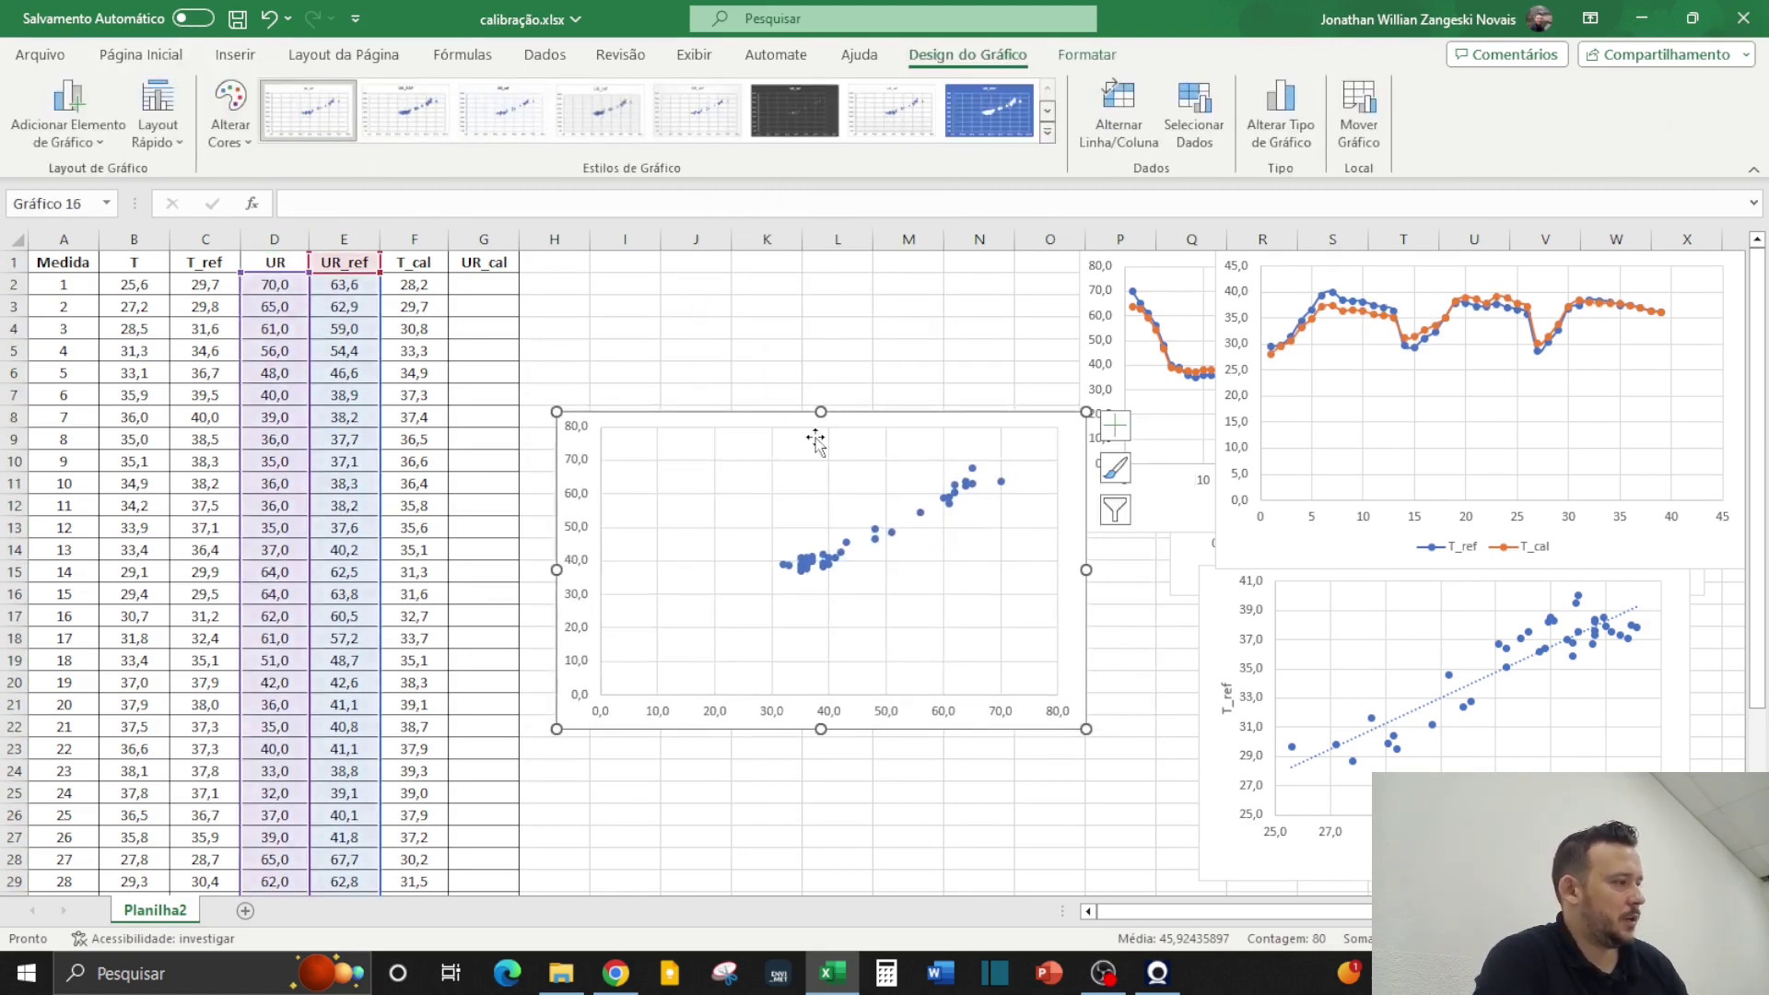
Set the minimum of the UR scatter chart's horizontal axis to 30
double_click(772, 721)
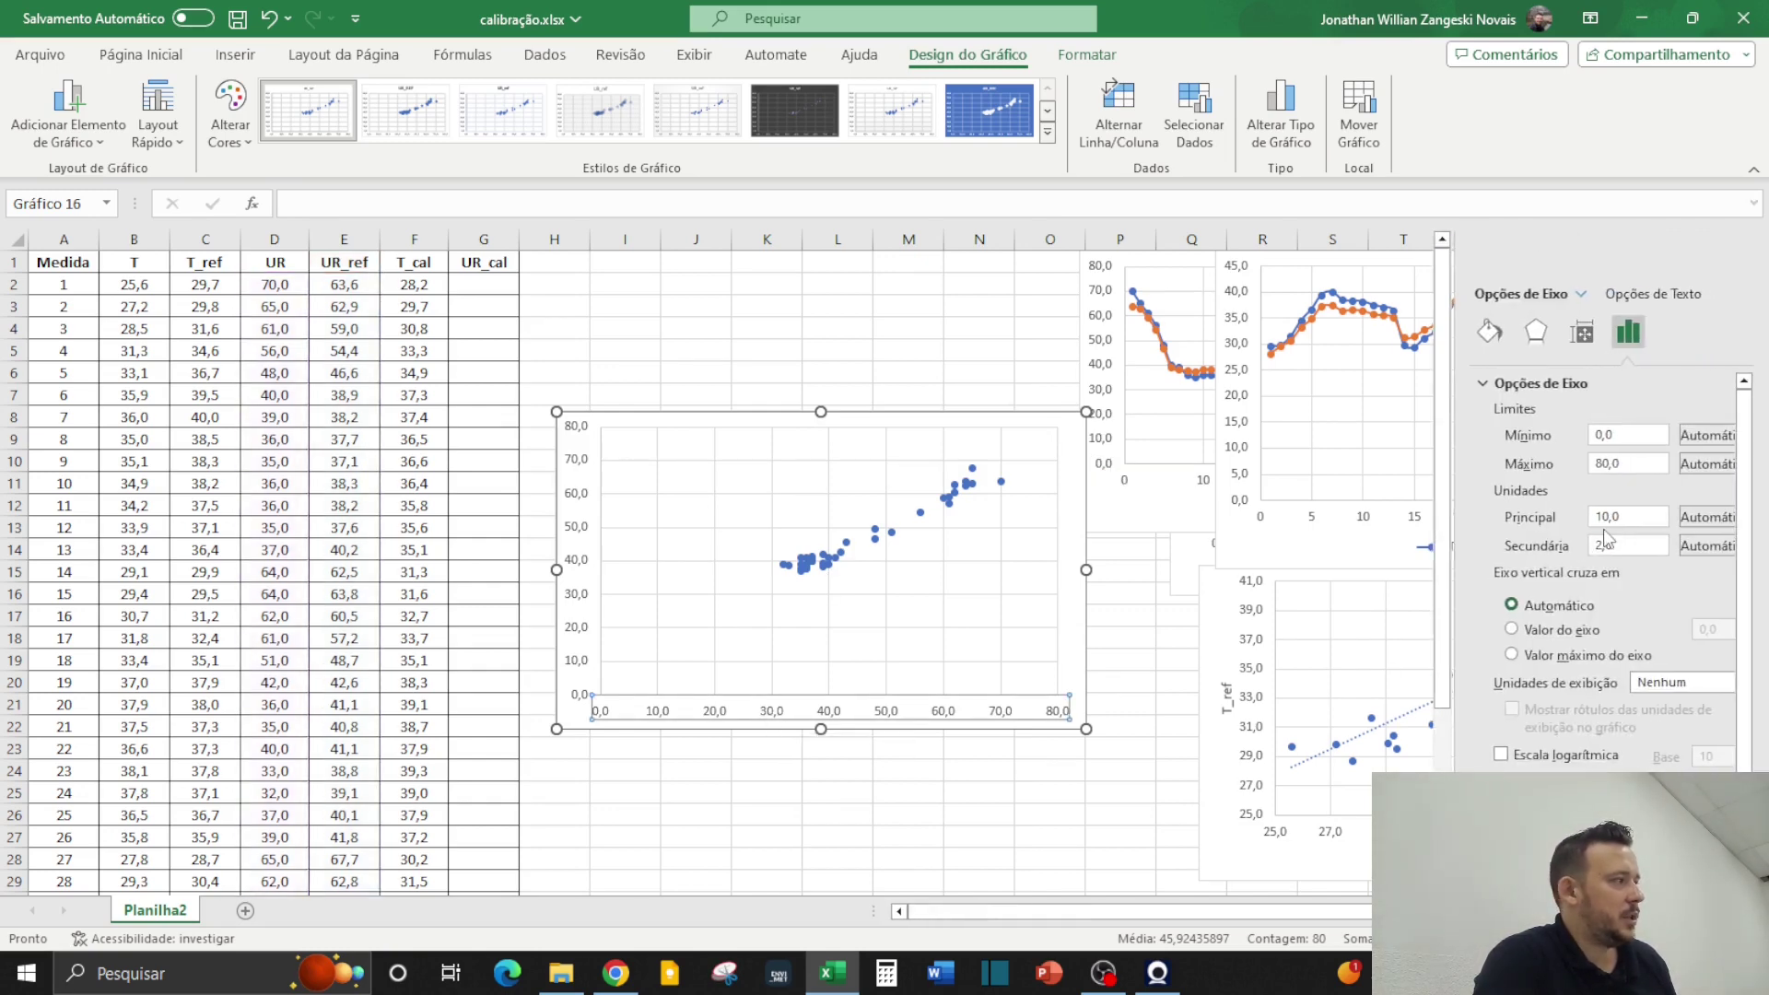
drag(1603, 435, 1592, 442)
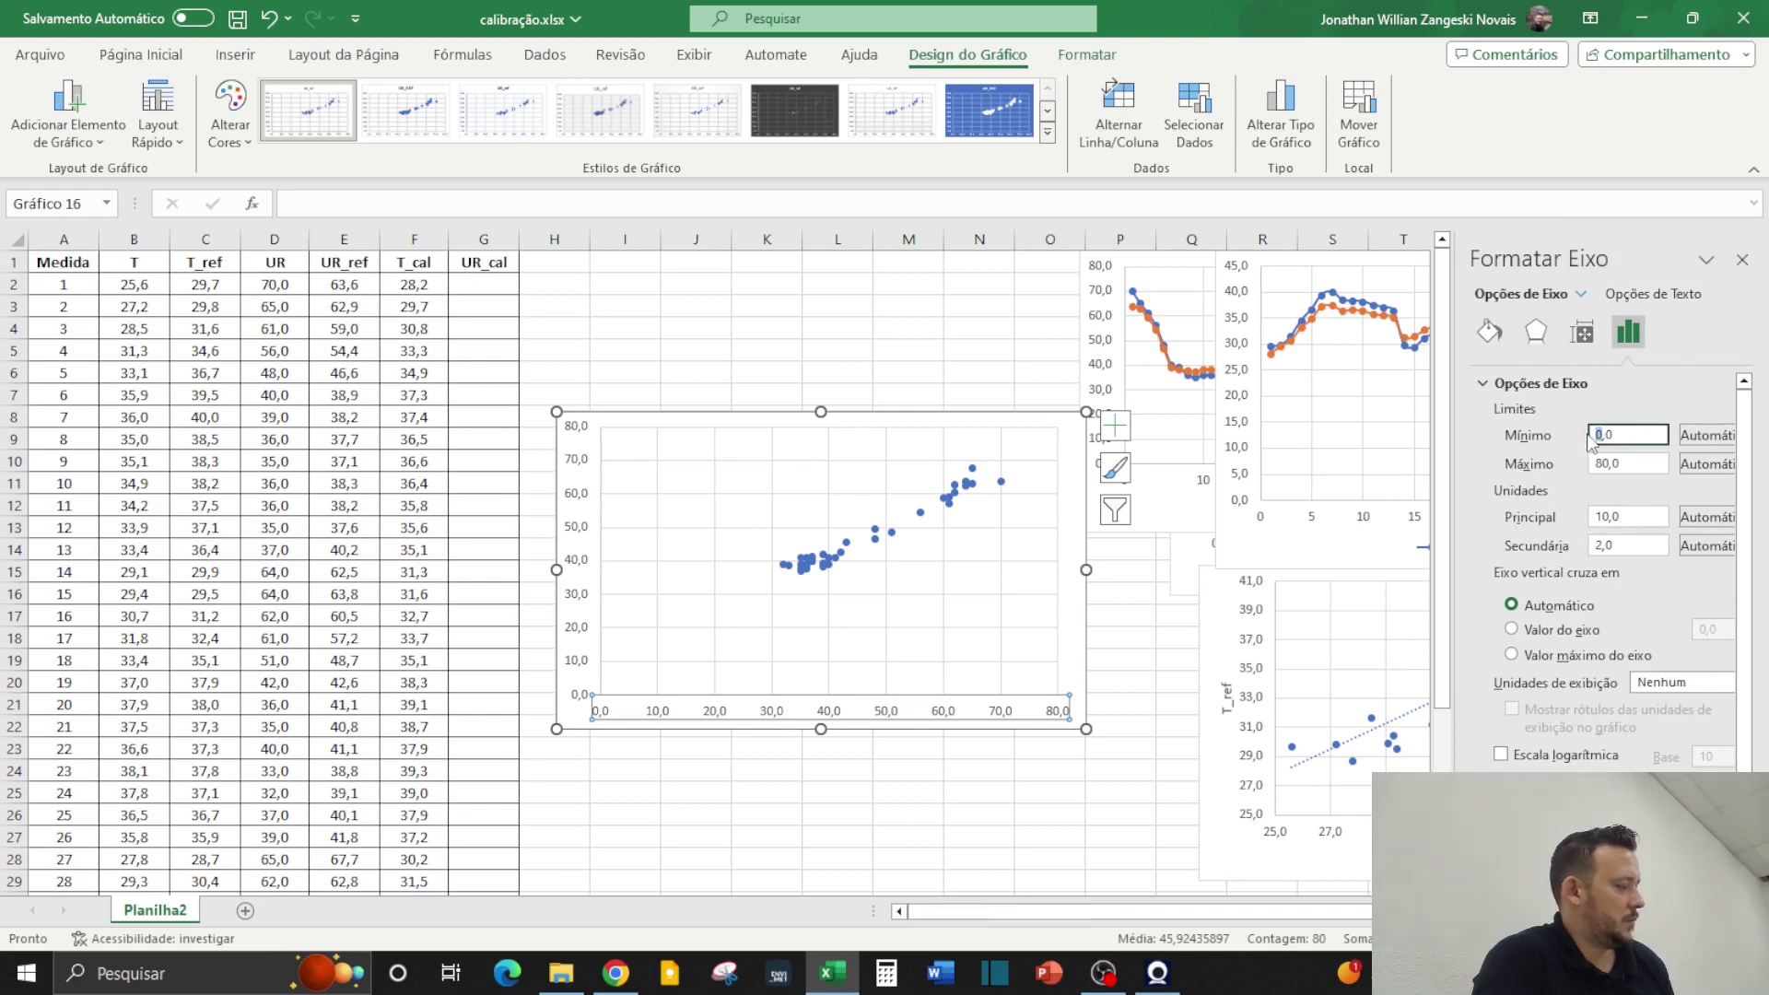
key(Tab)
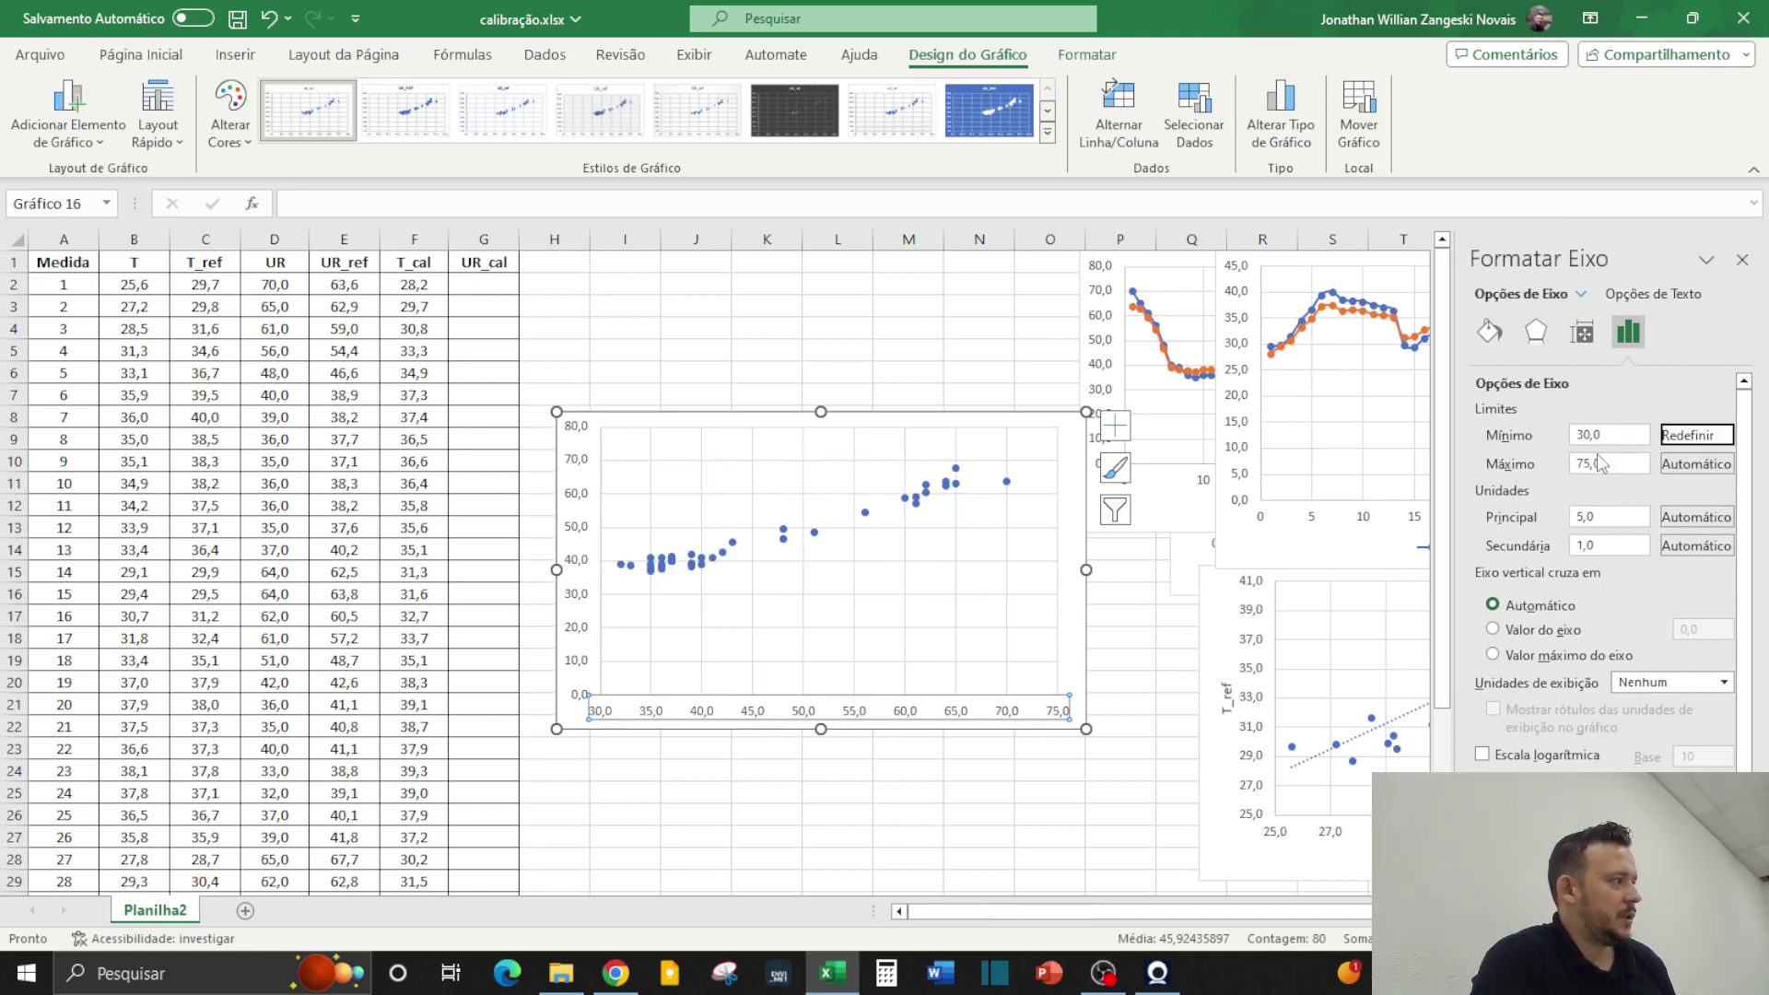
click(813, 815)
Set the UR scatter chart's vertical axis limits to a minimum of 30 and a maximum of 75
click(581, 547)
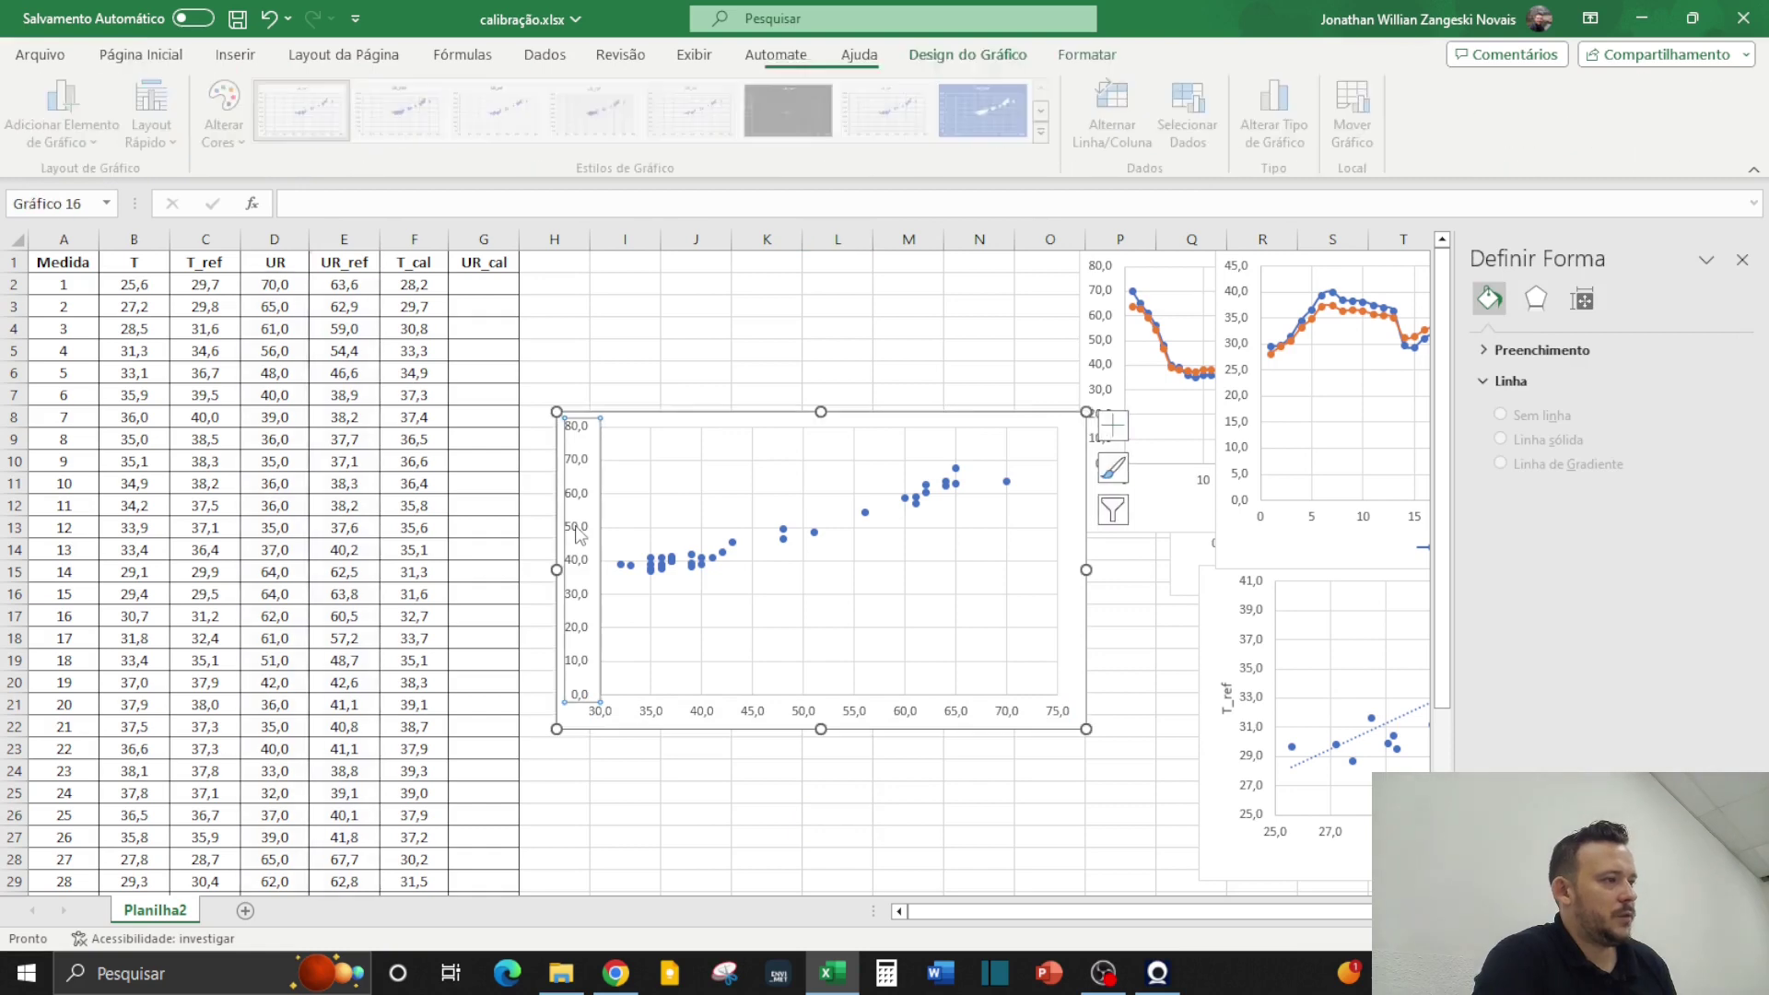
drag(1624, 437, 1569, 446)
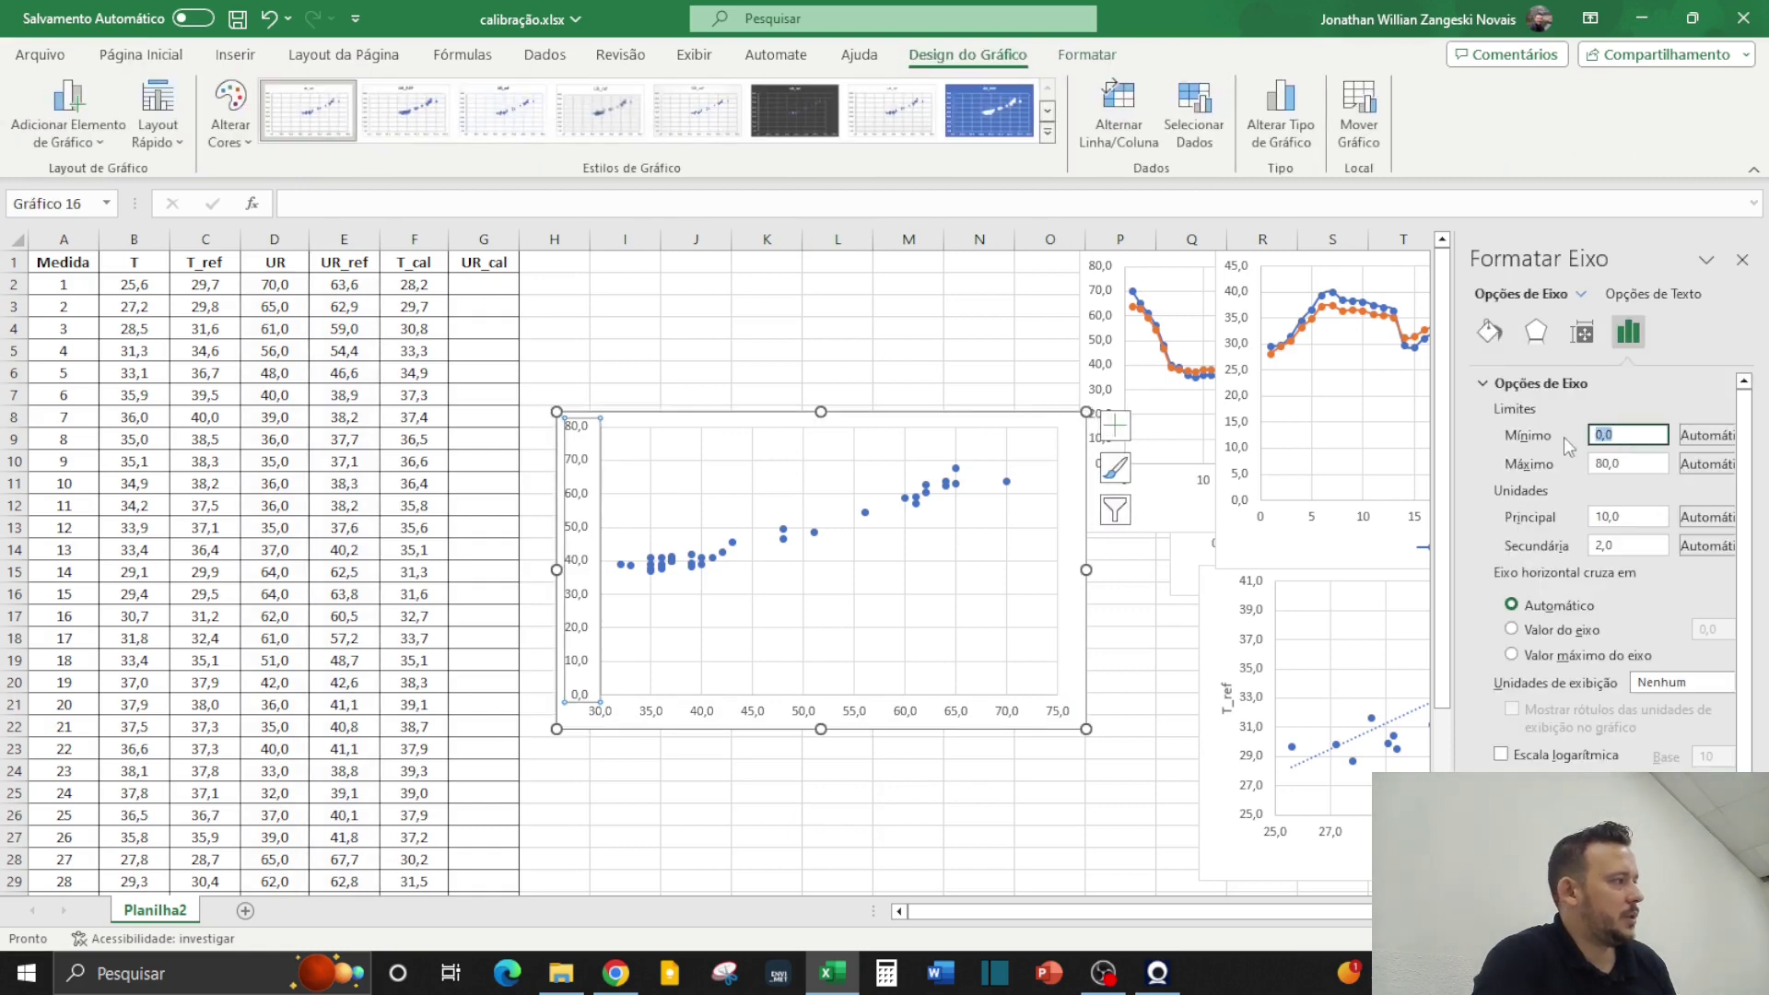
text(30)
key(Tab)
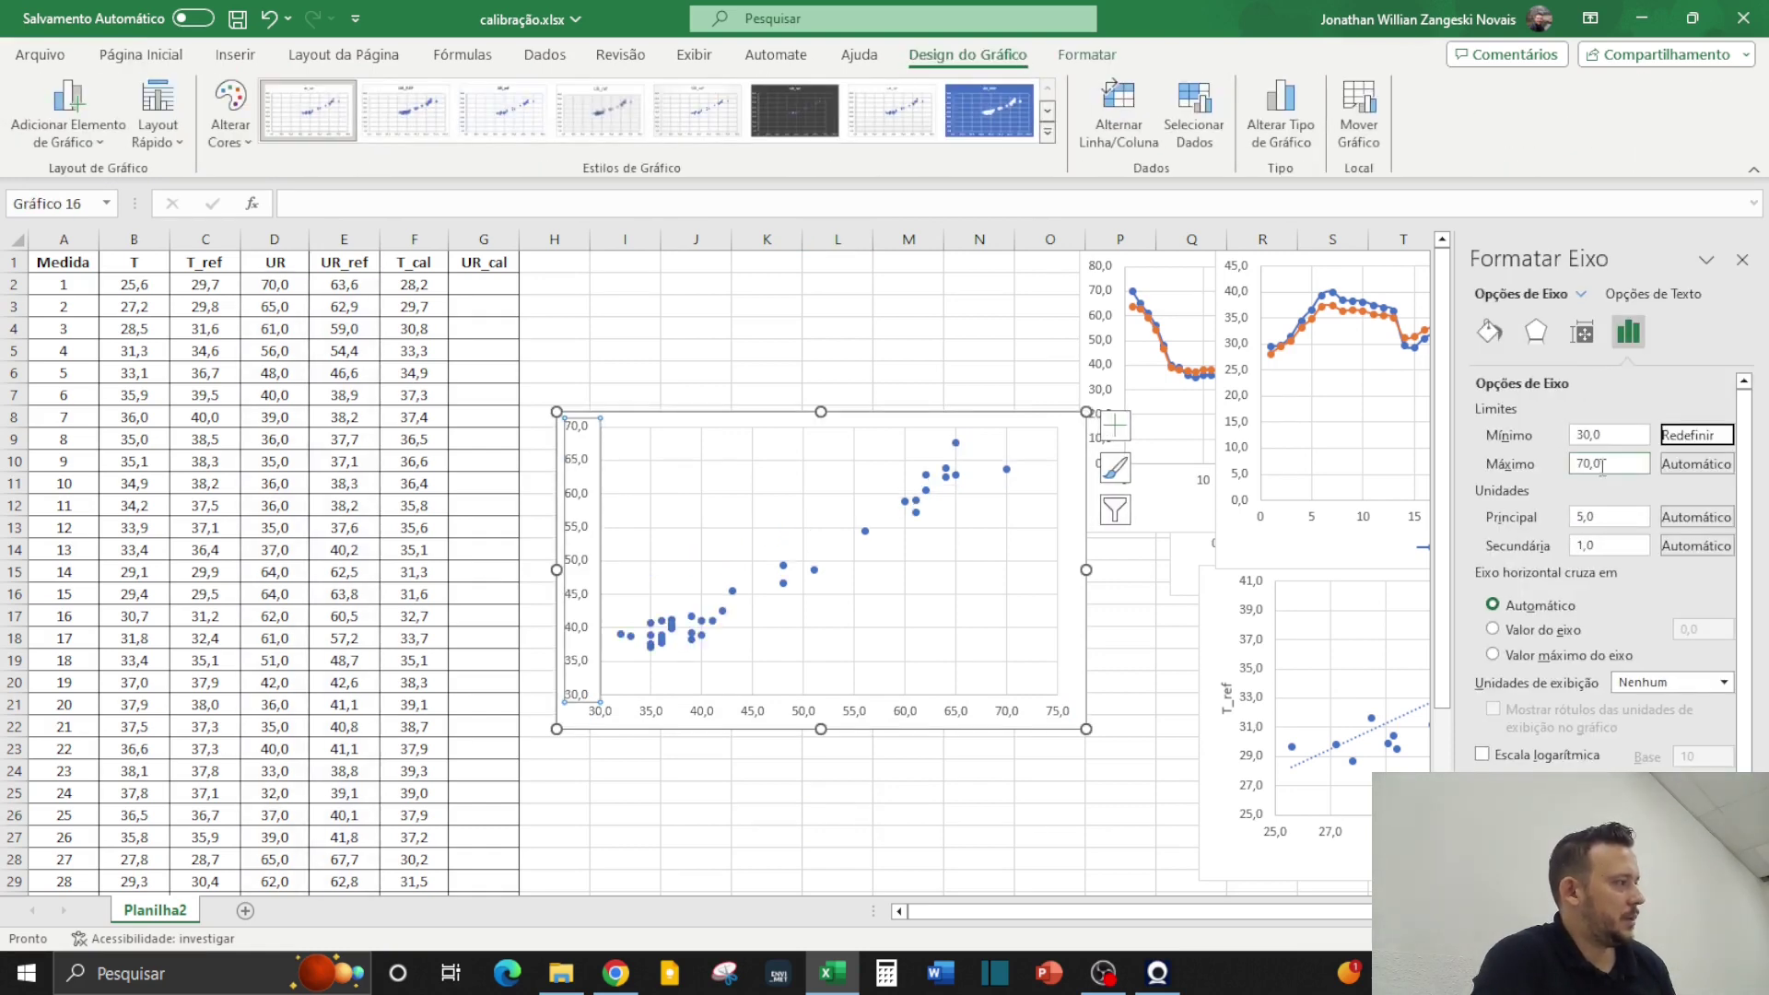
click(1588, 465)
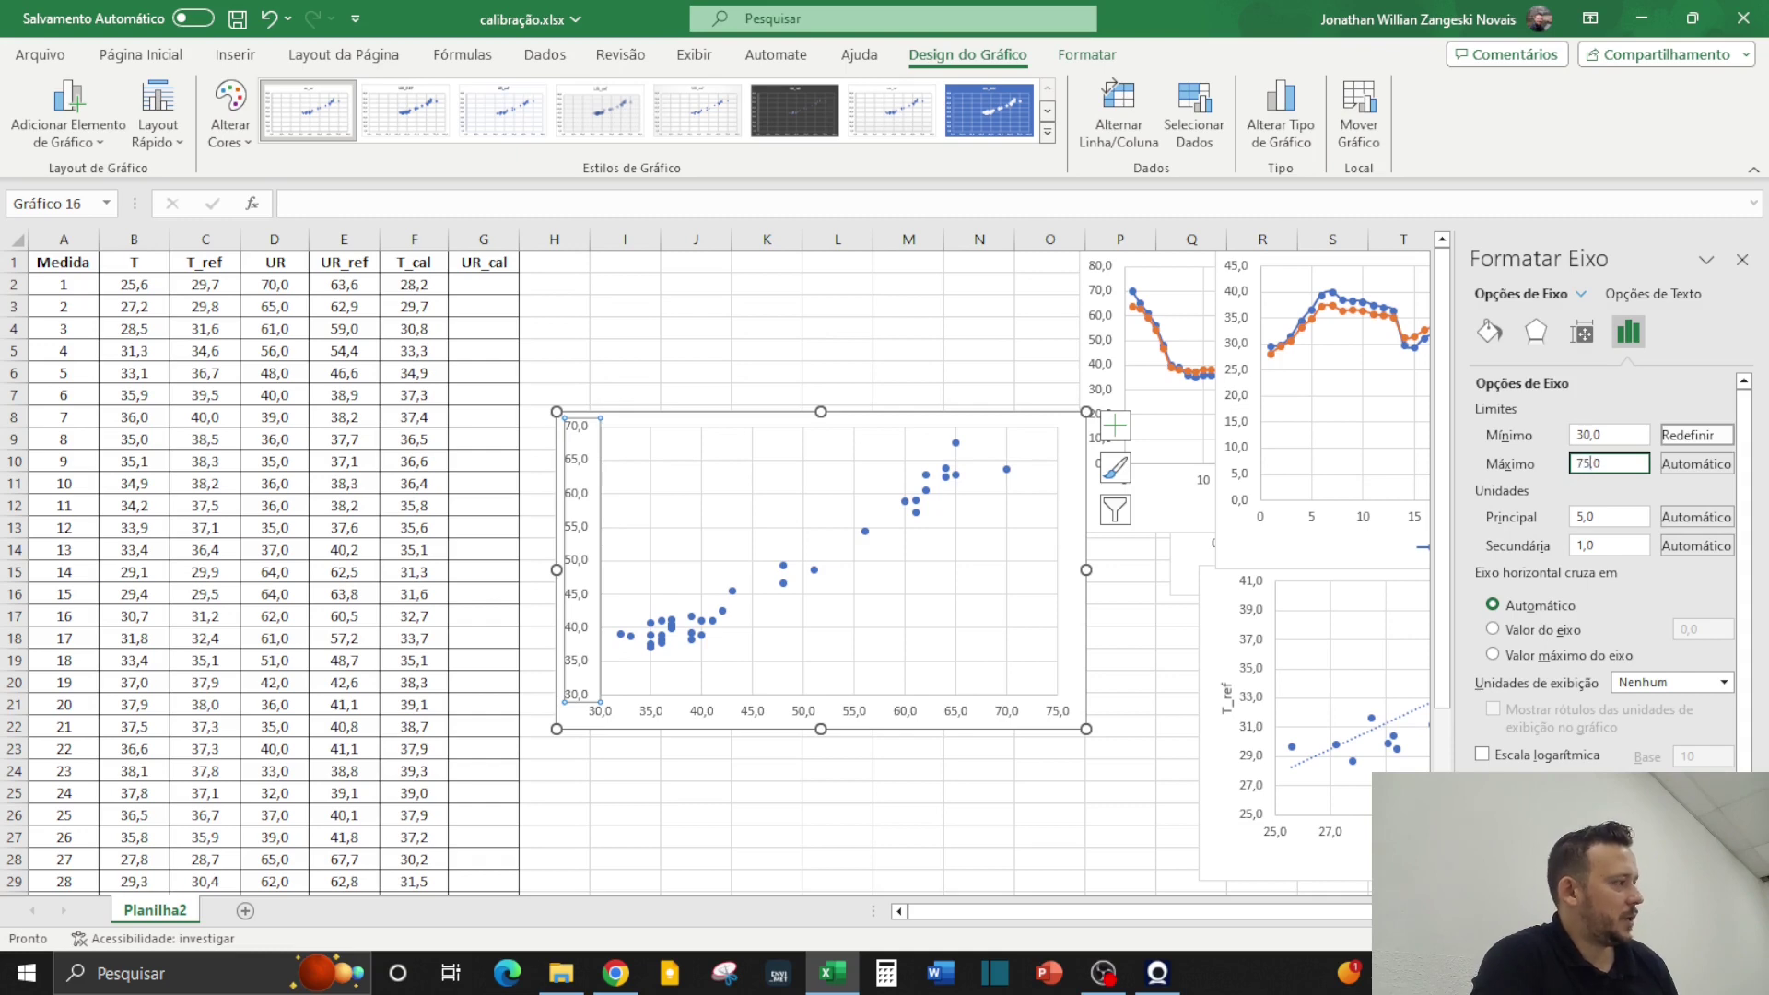
key(Return)
click(978, 836)
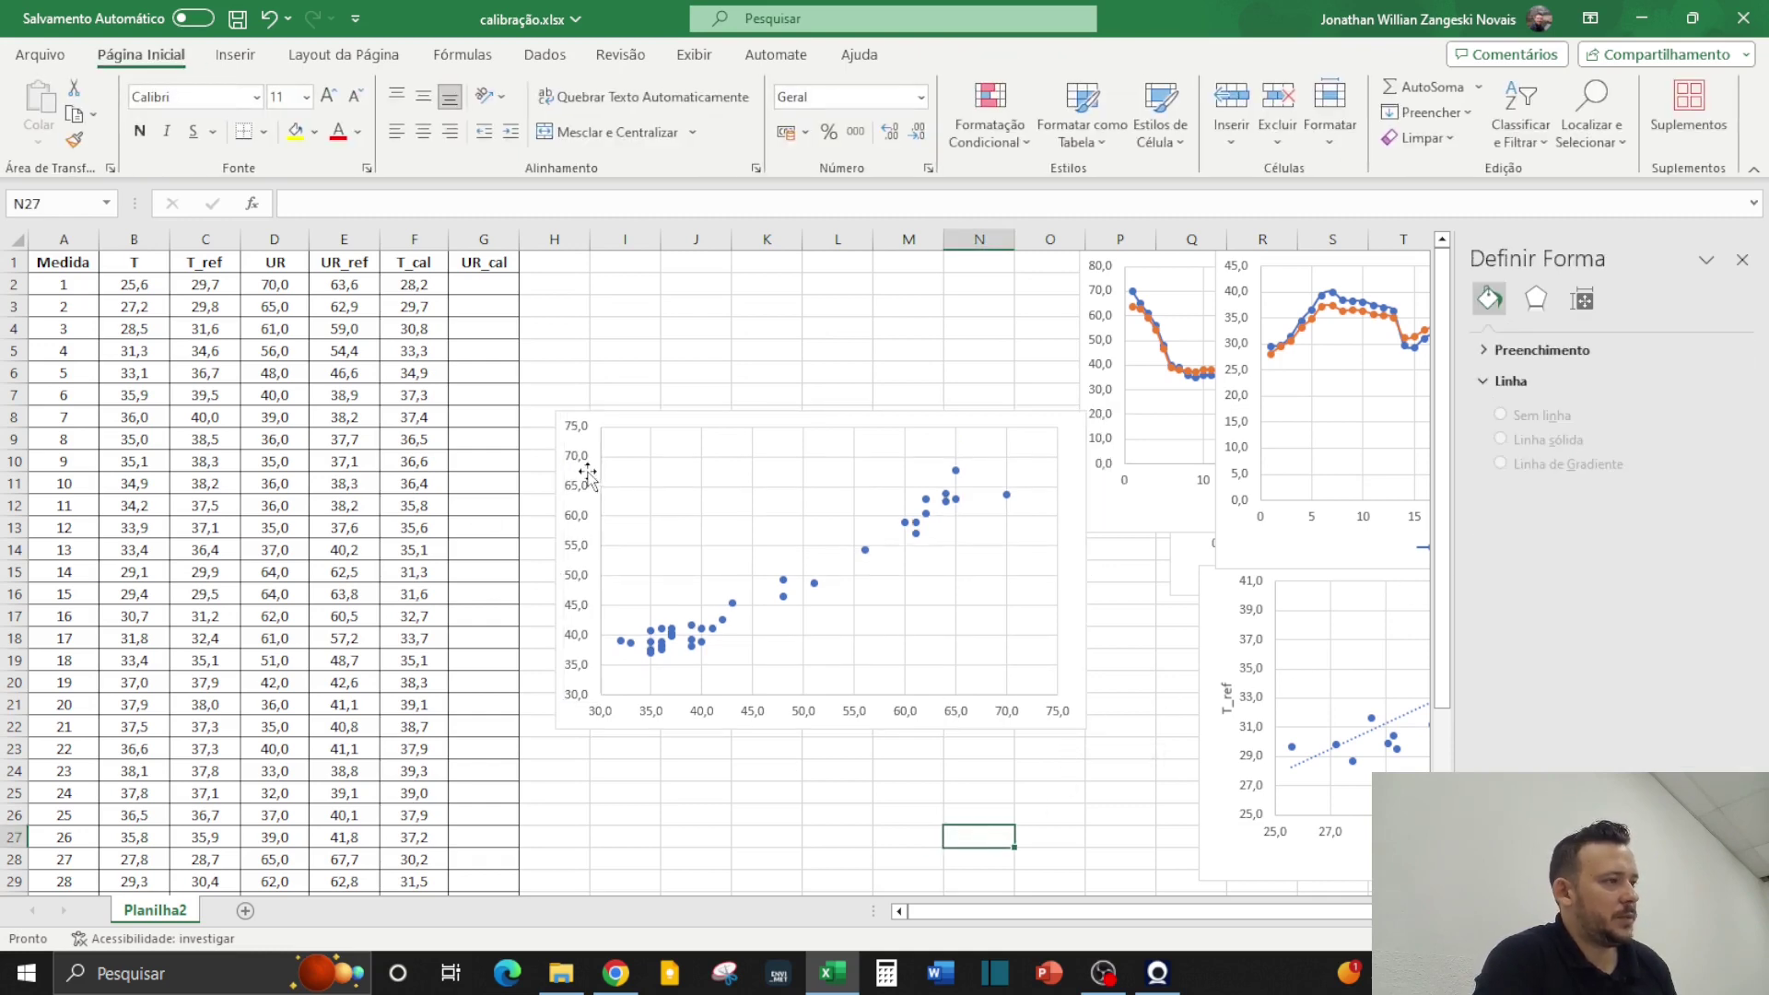
Move the UR scatter chart up to sit closer to the upper part of the data table
click(691, 406)
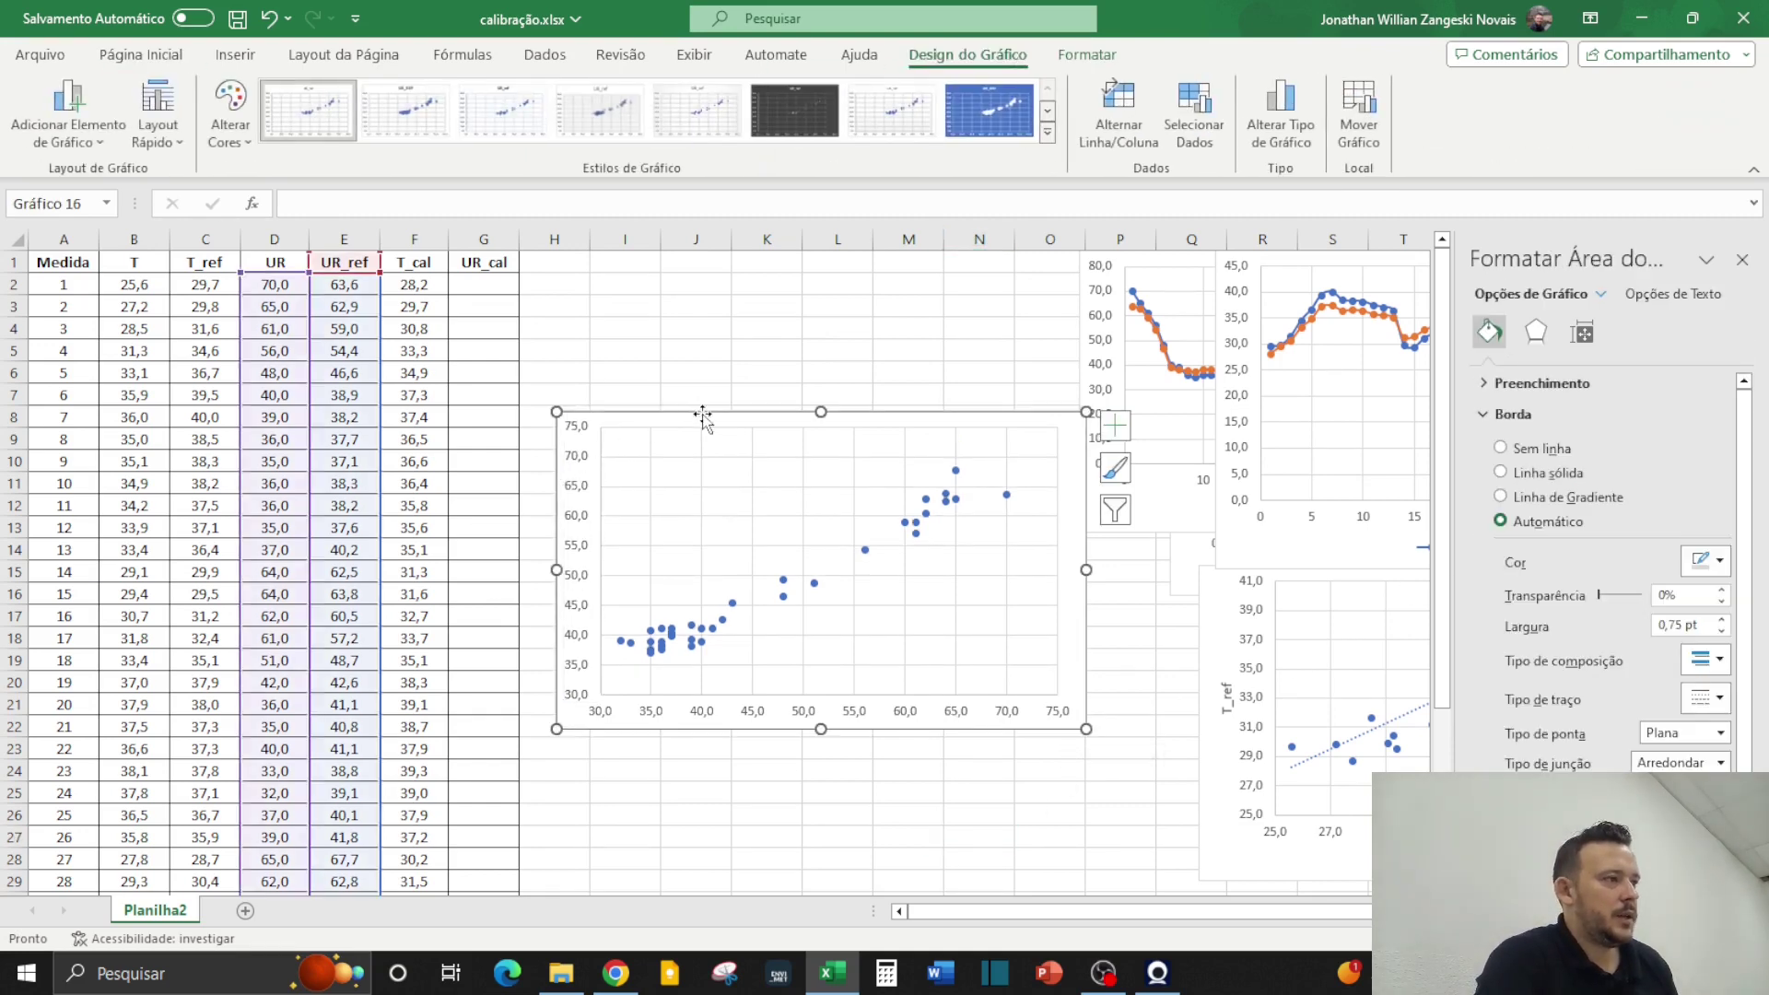
drag(699, 406, 673, 302)
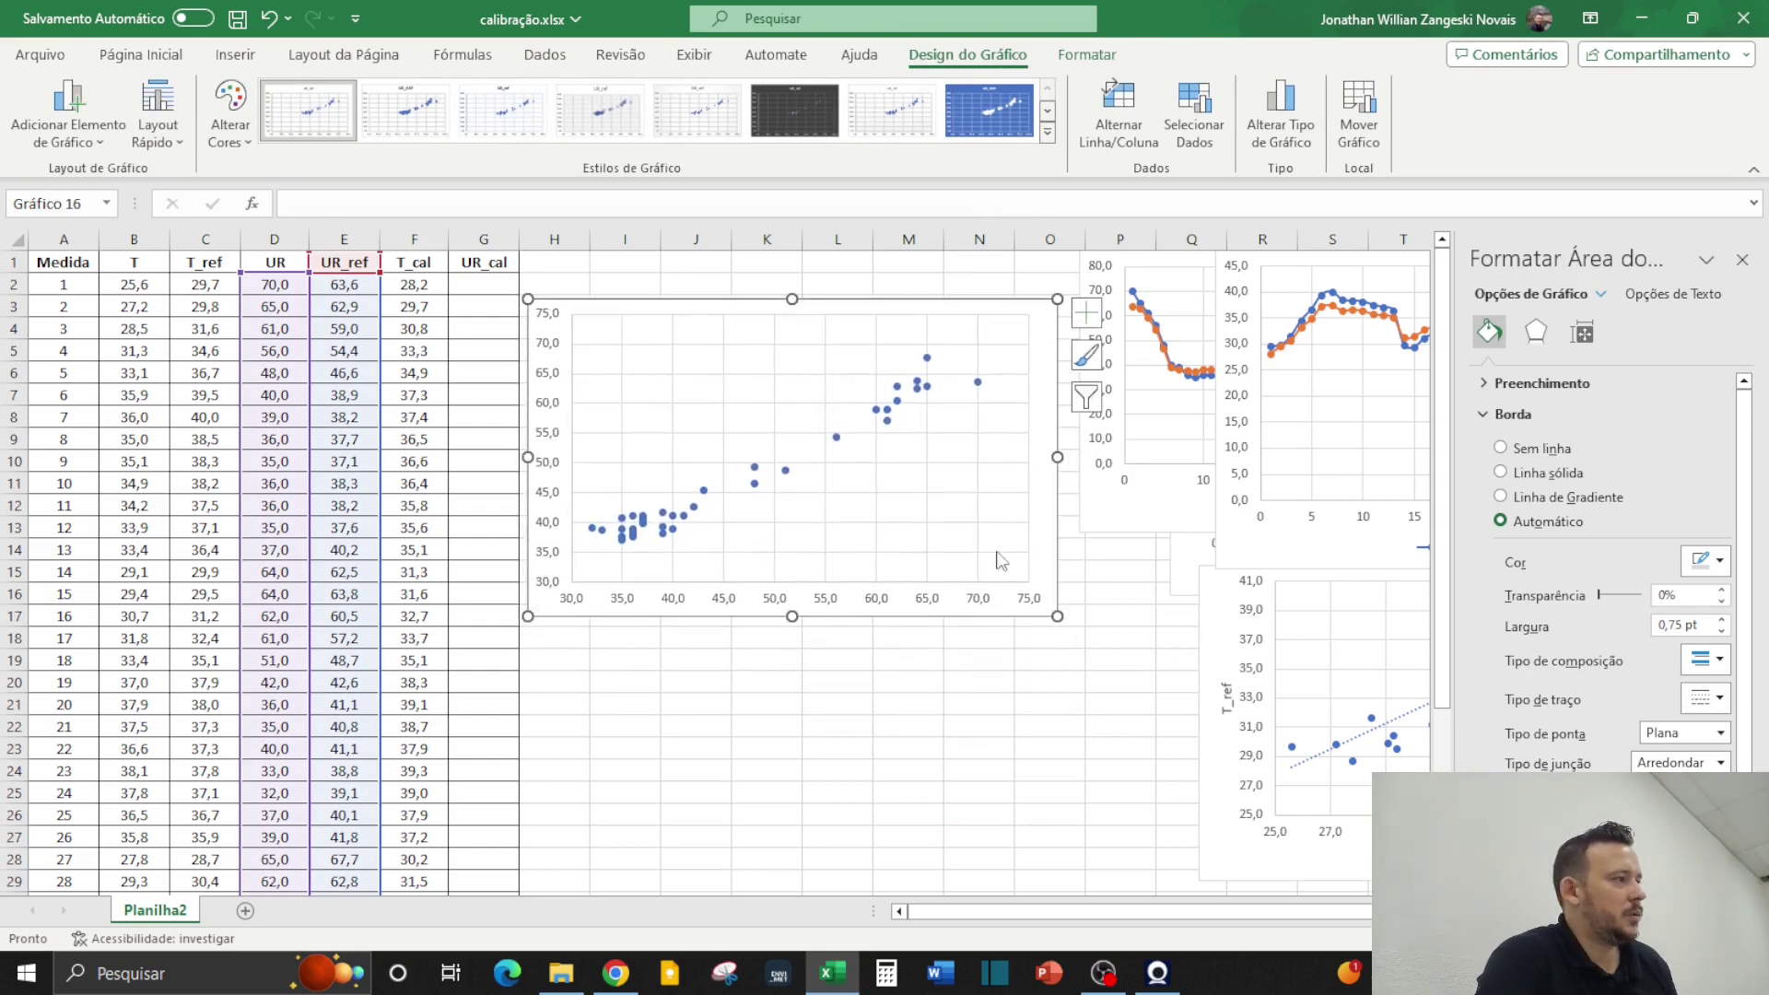
click(969, 703)
Add axis titles to the UR scatter chart and name the vertical axis UR_ref
click(1024, 334)
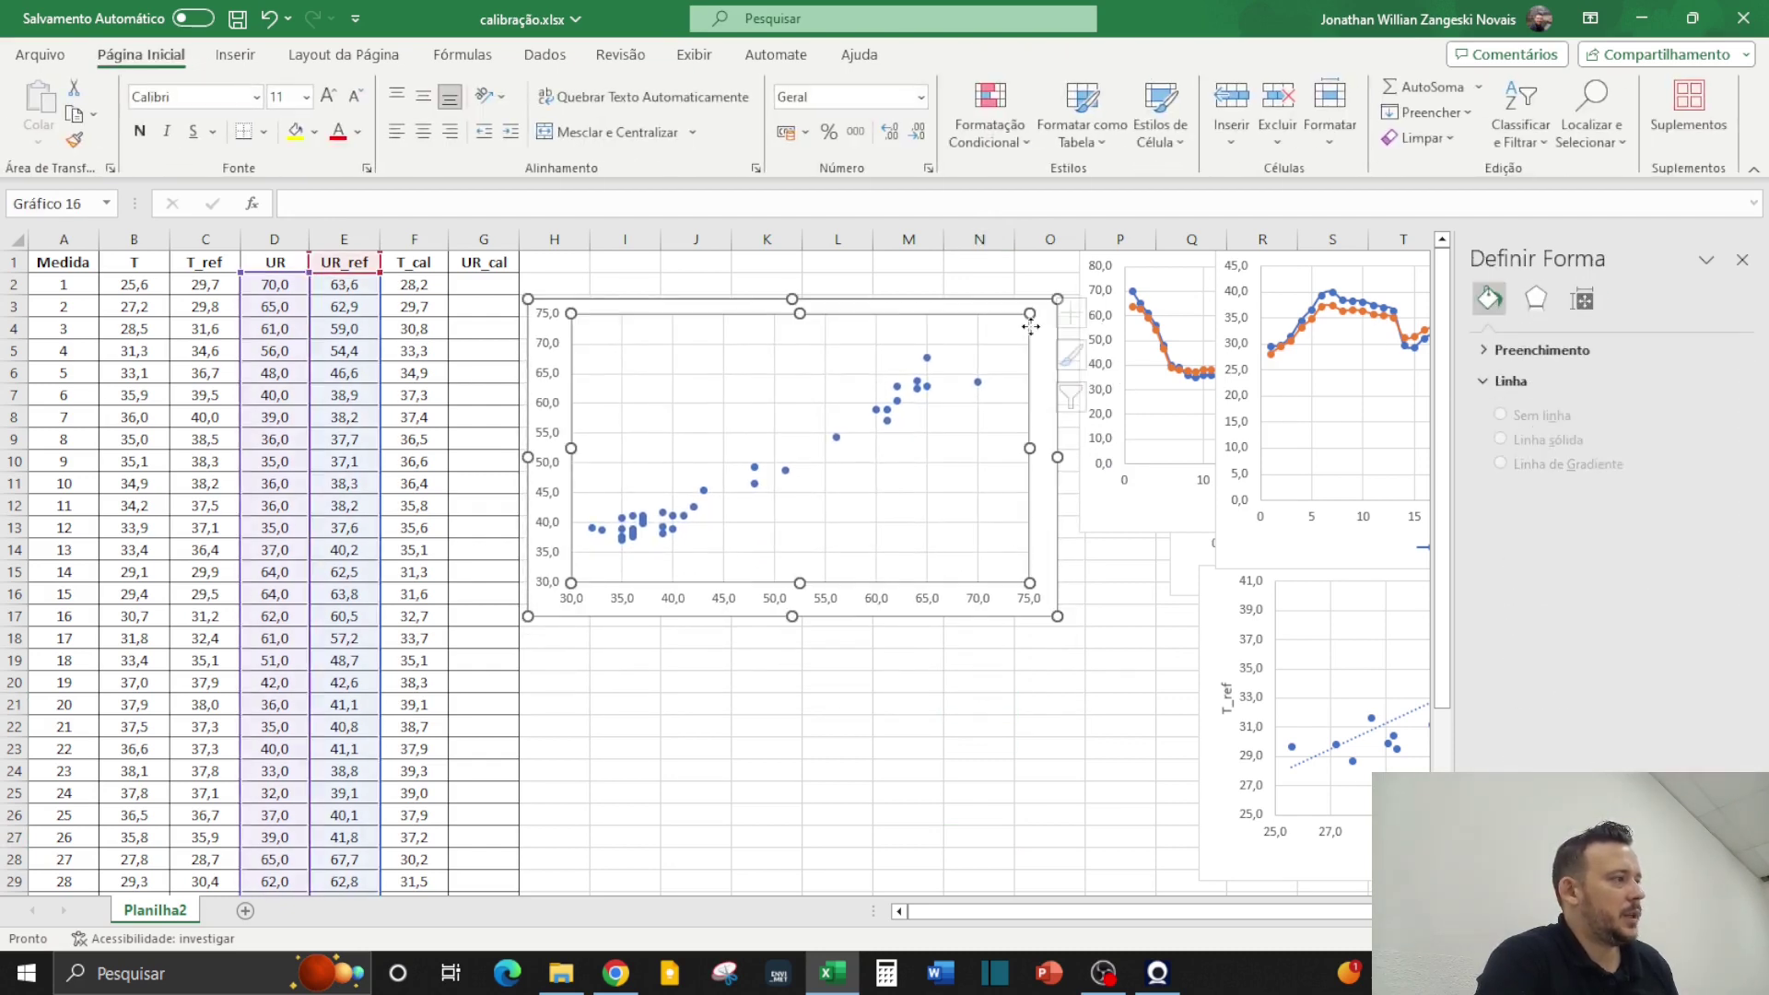
click(1085, 316)
click(1142, 363)
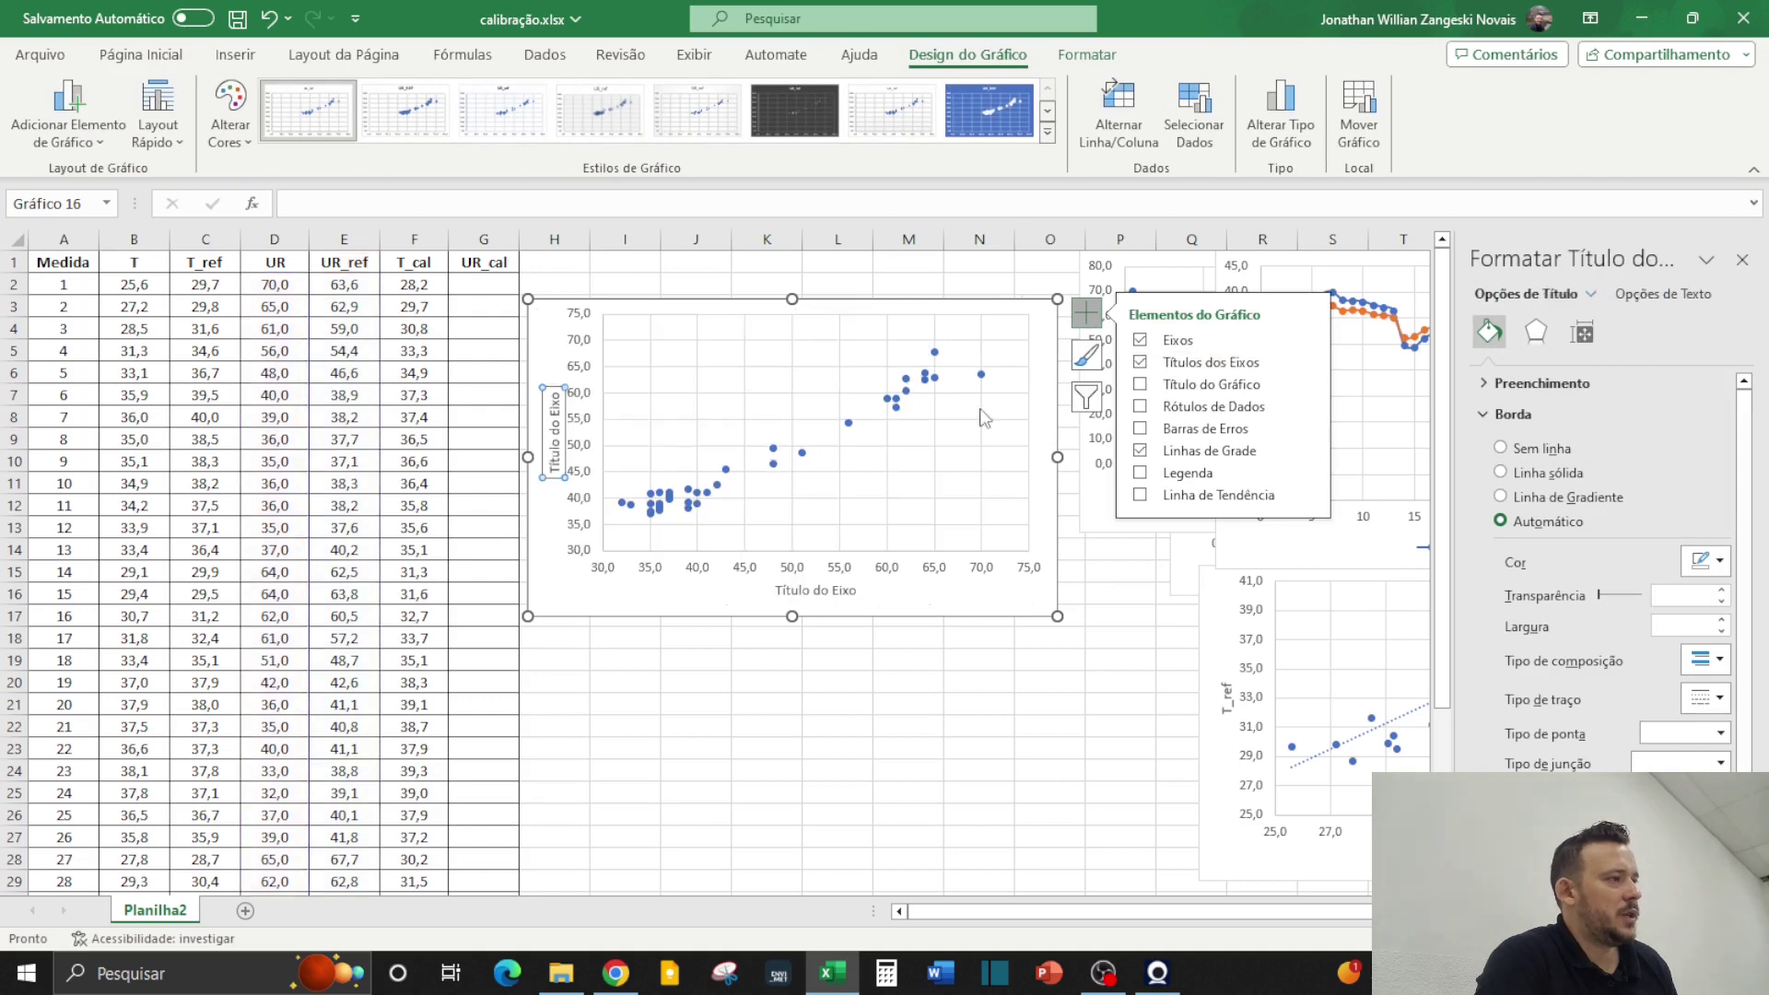
triple_click(554, 430)
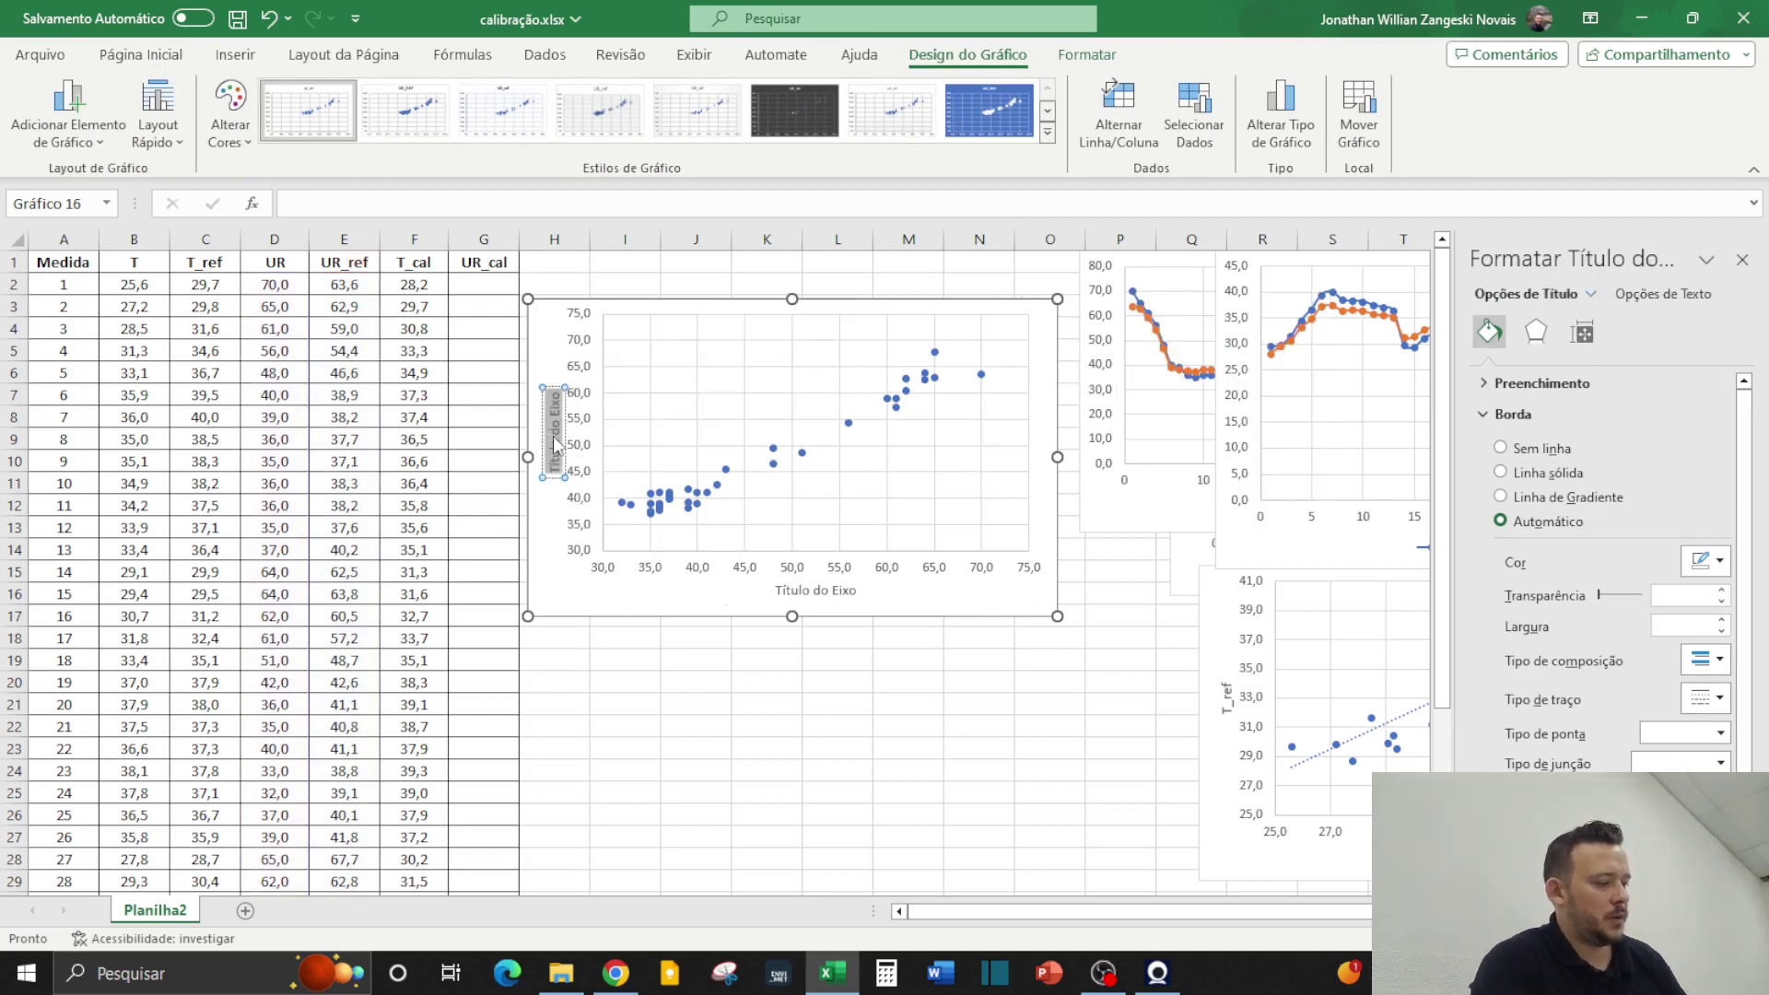
key(Delete)
text(UR_re)
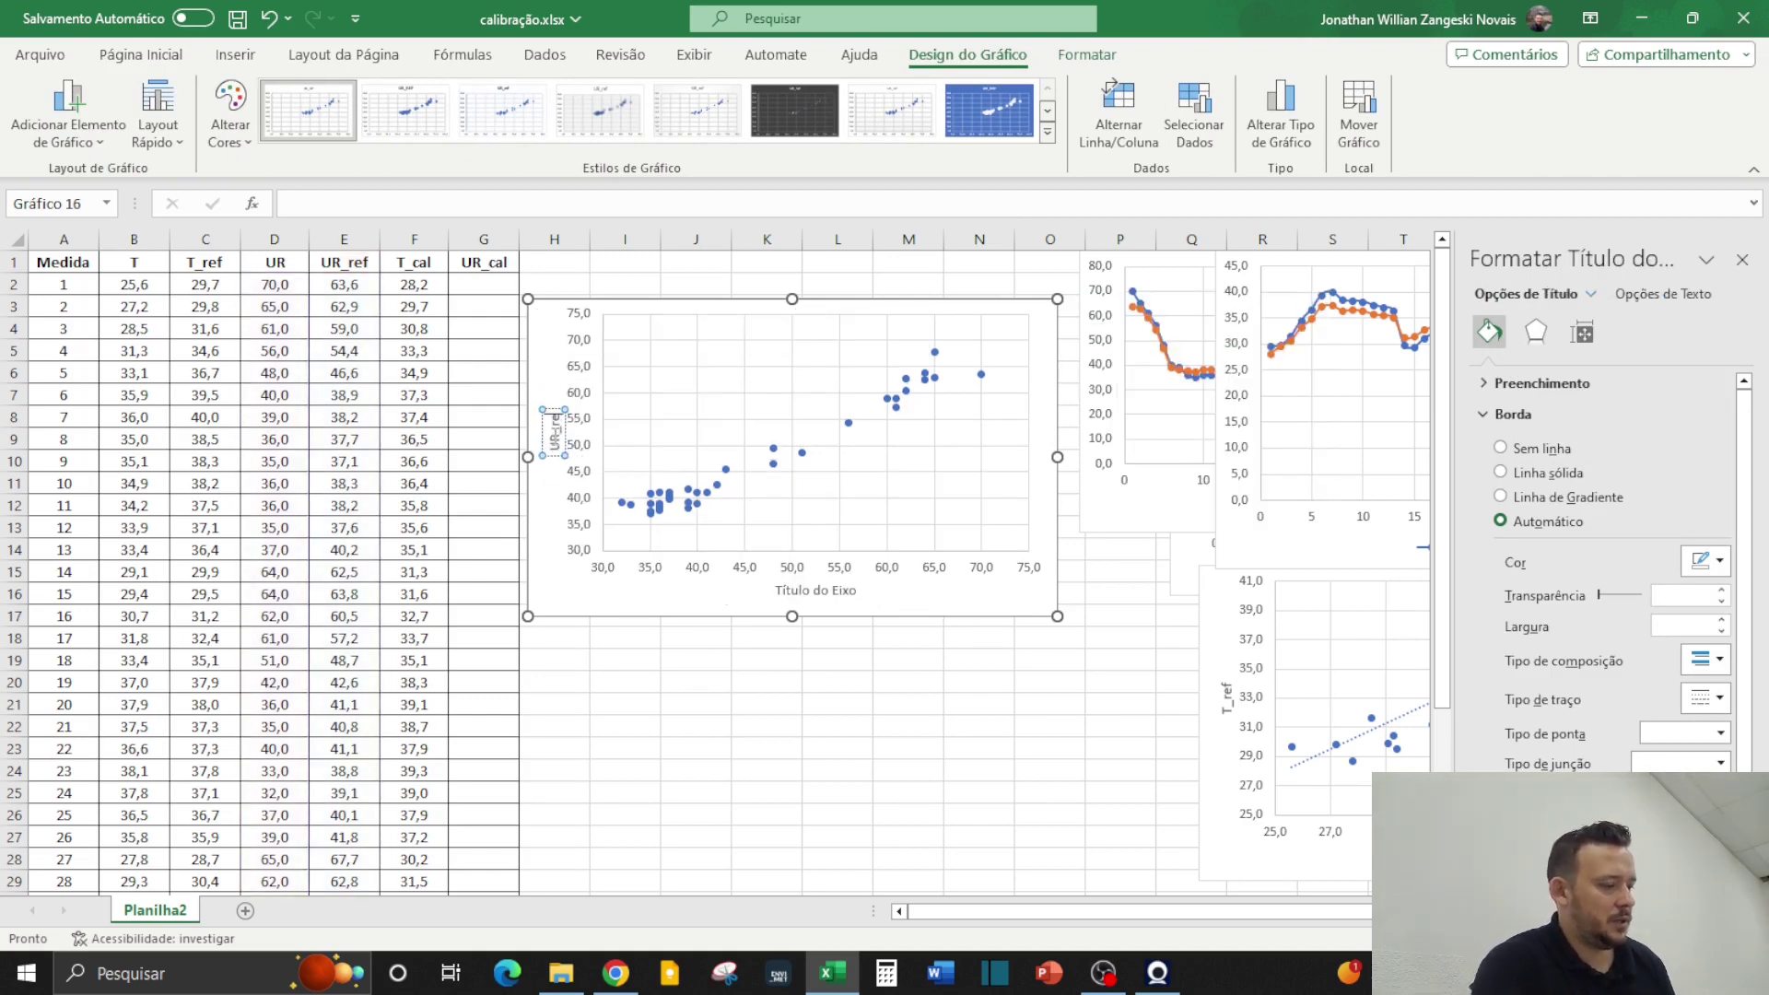
text(f)
Replace the placeholder title of the scatter chart's horizontal axis with UR
double_click(820, 591)
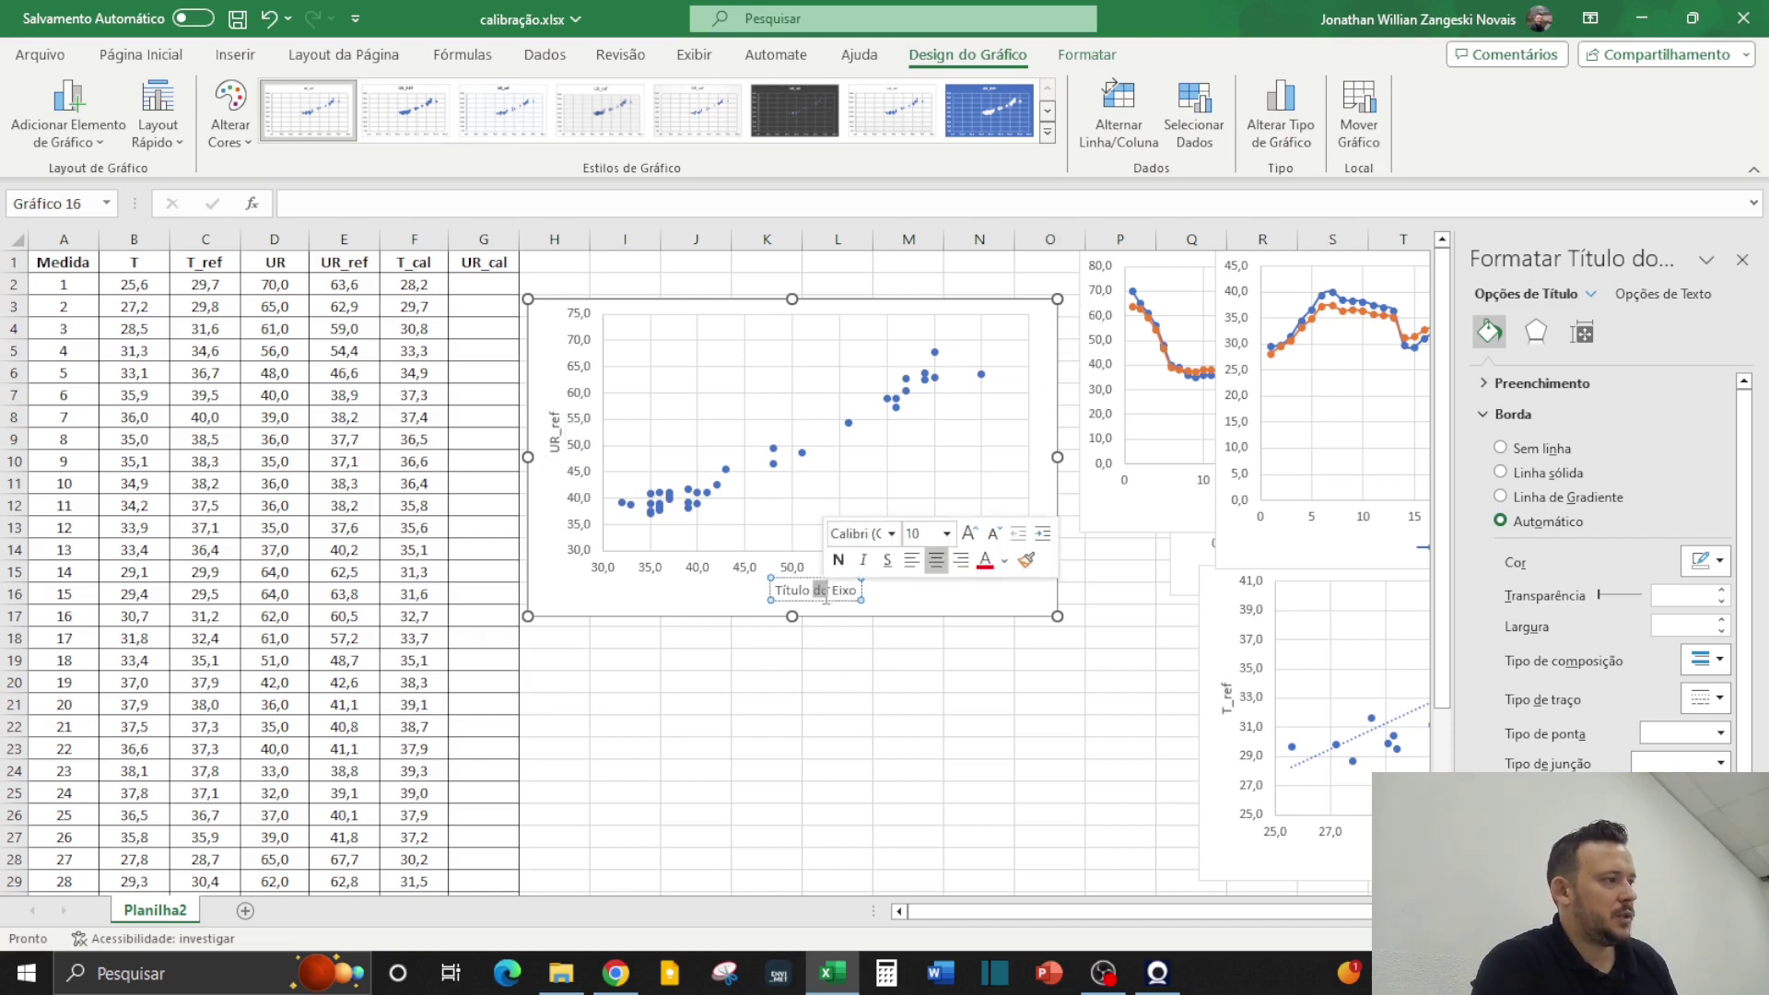
key(Delete)
key(Delete)
key(BackSpace)
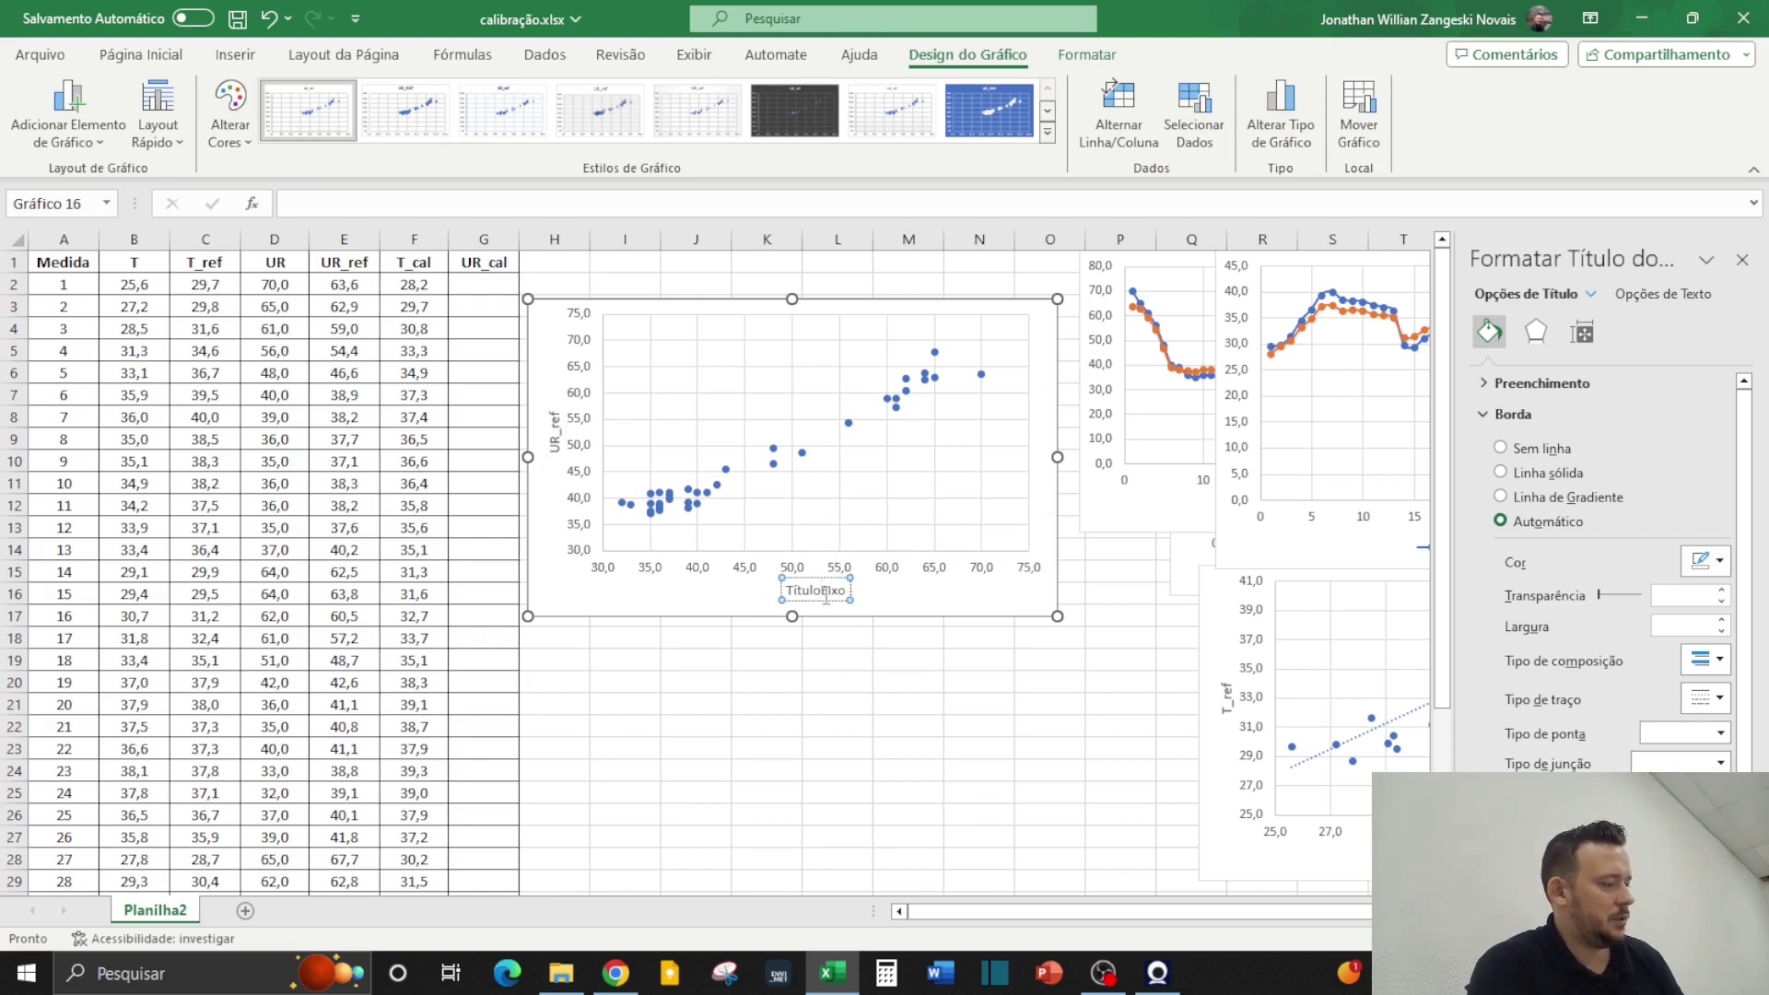
double_click(825, 597)
text(UR)
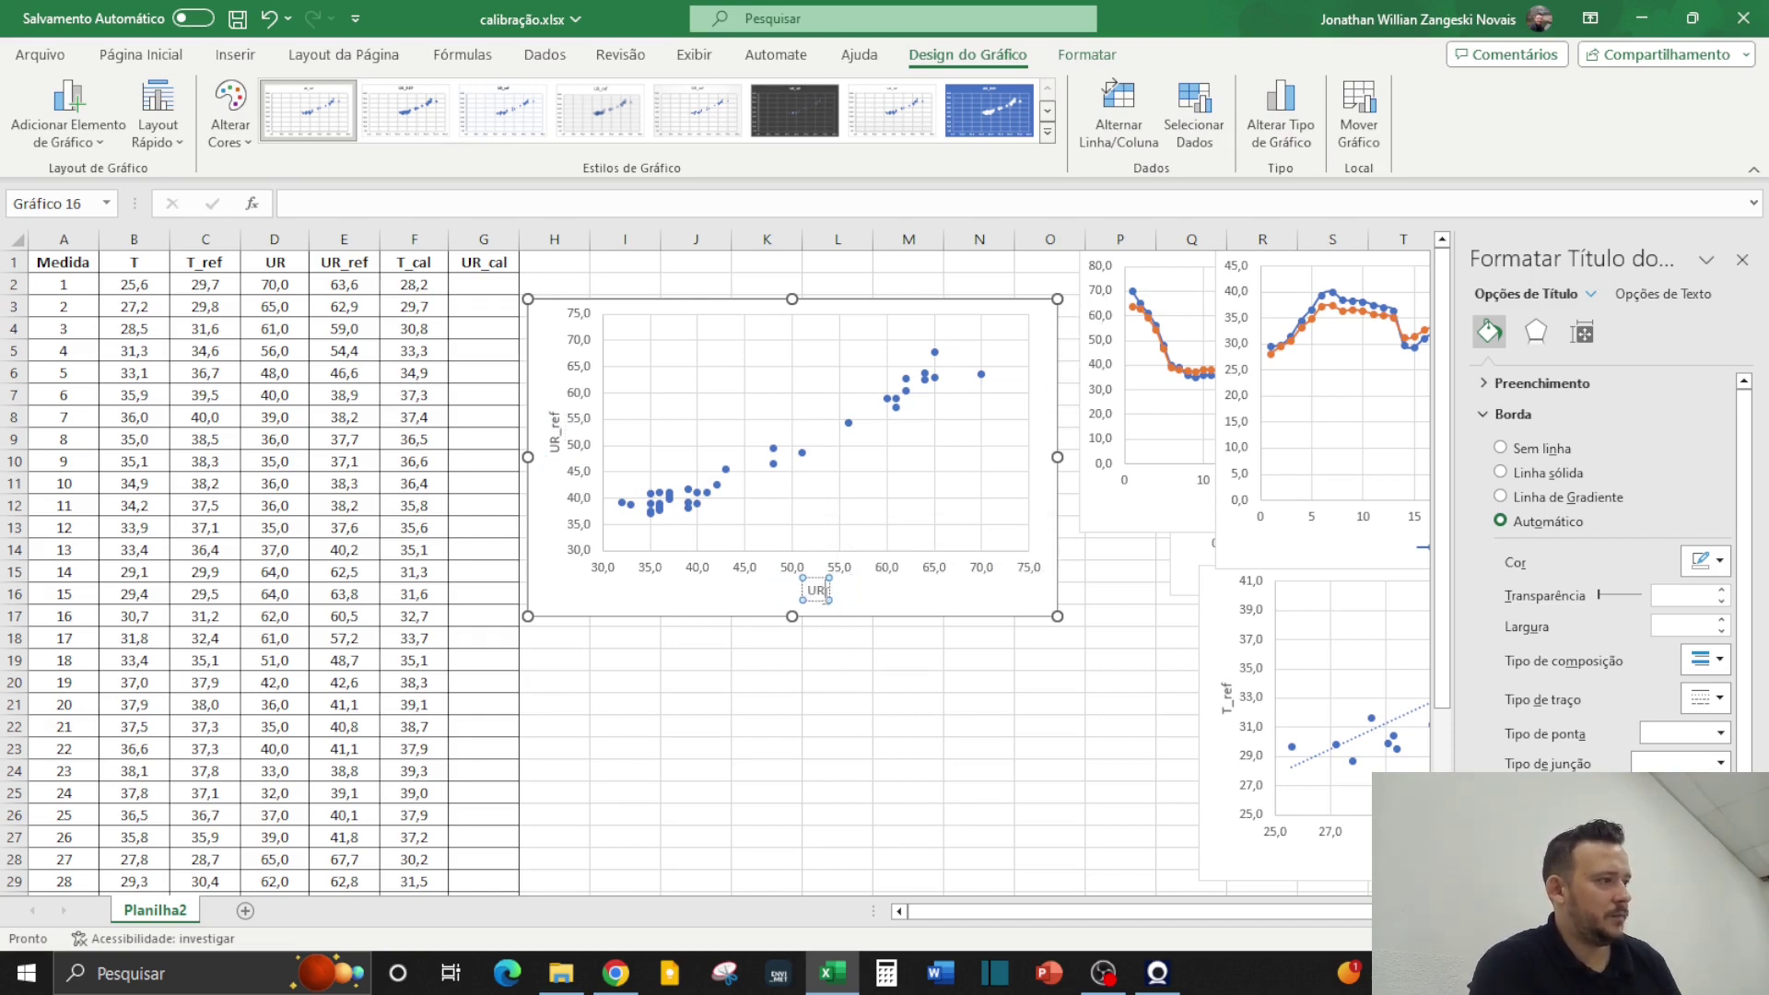
click(706, 789)
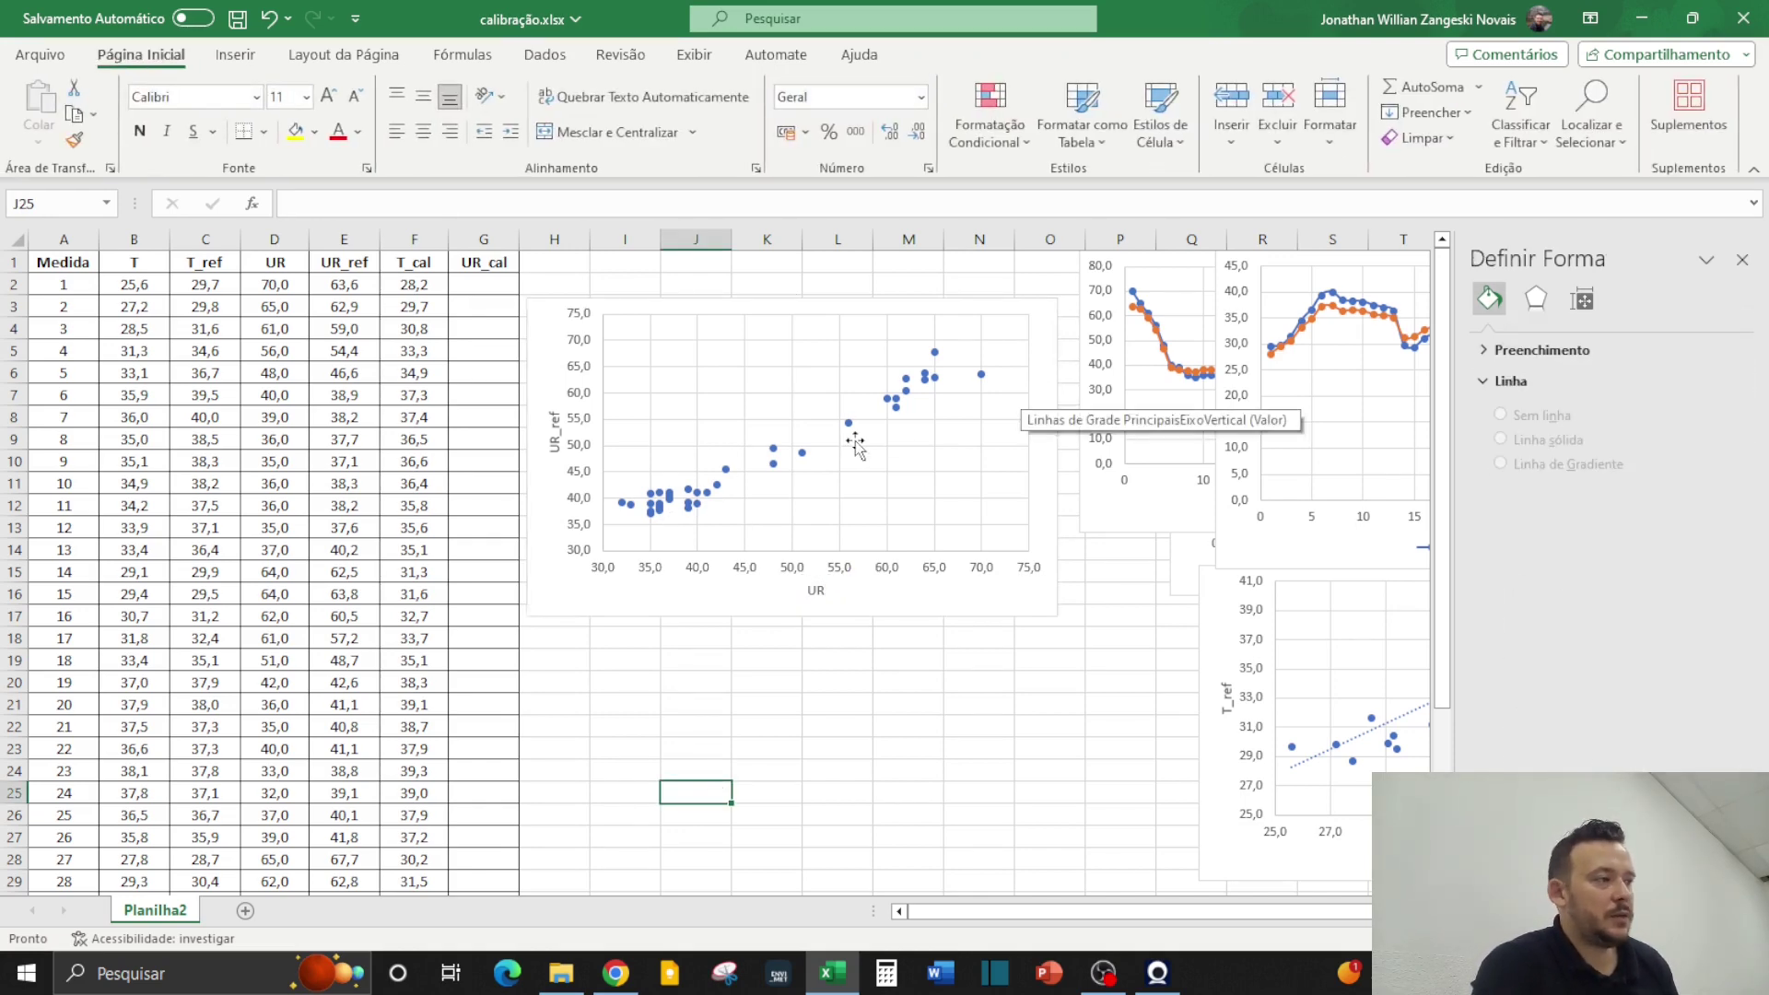
Nudge the UR scatter chart up and add a linear trendline showing its equation and R² value
drag(817, 300, 814, 267)
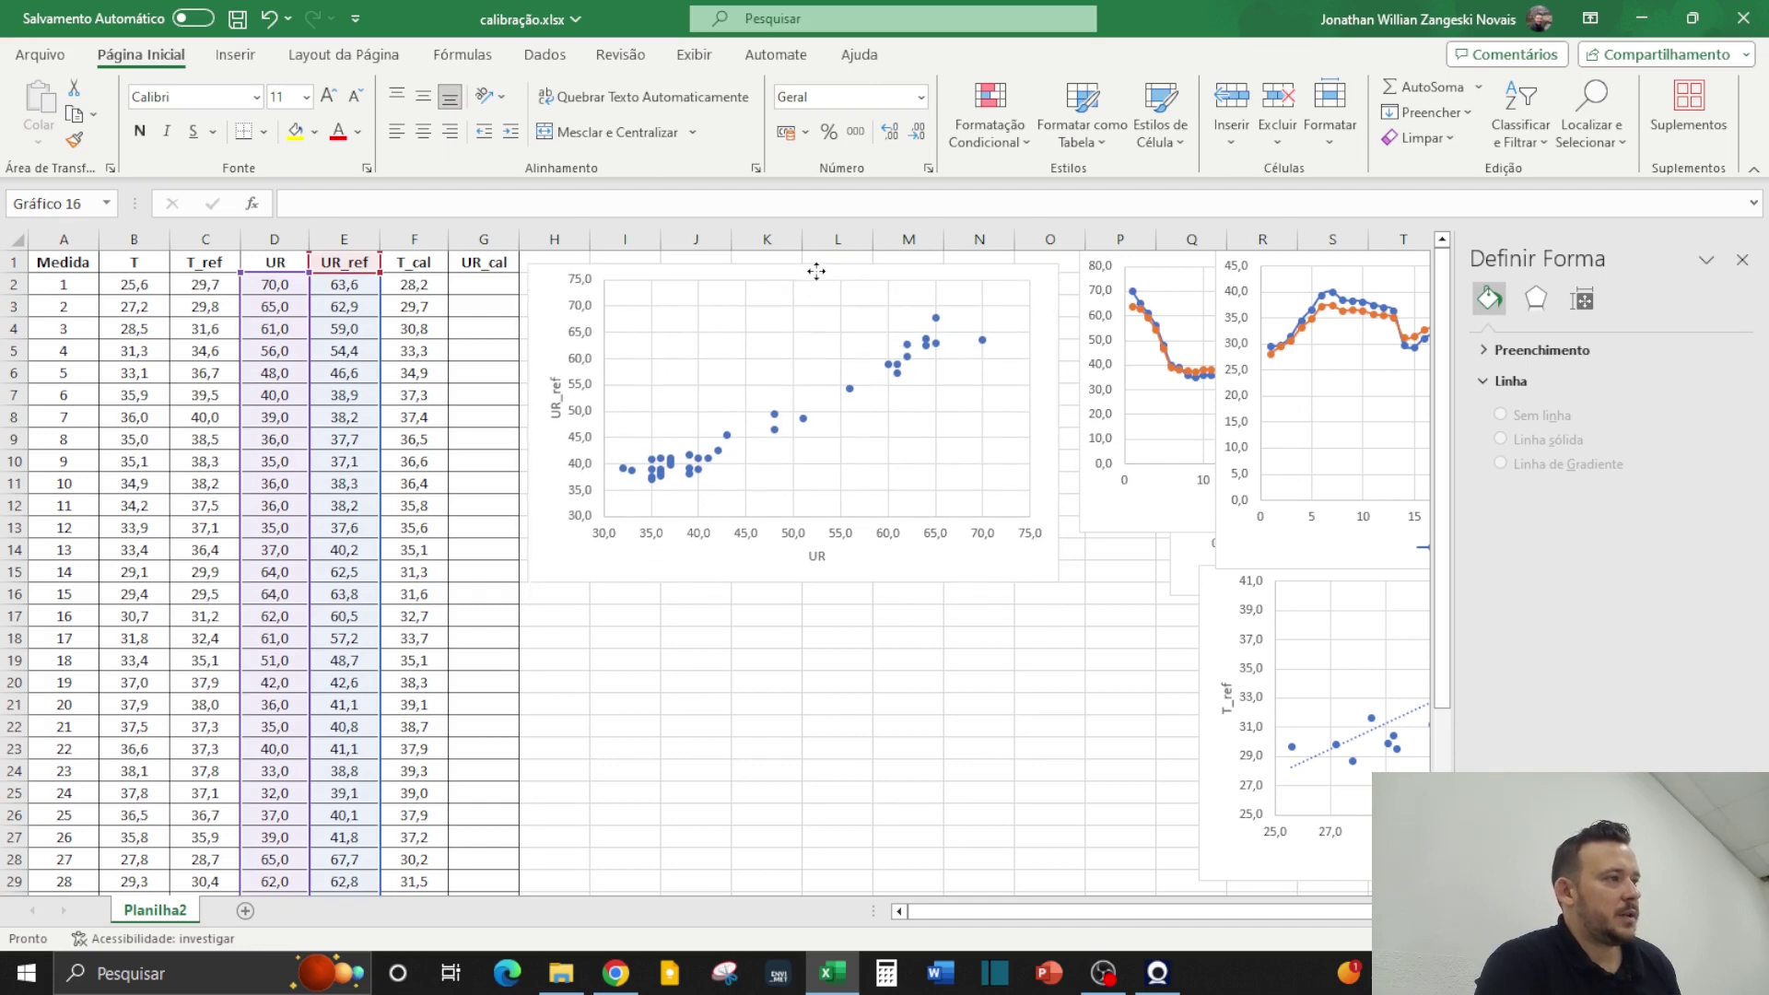
right_click(728, 437)
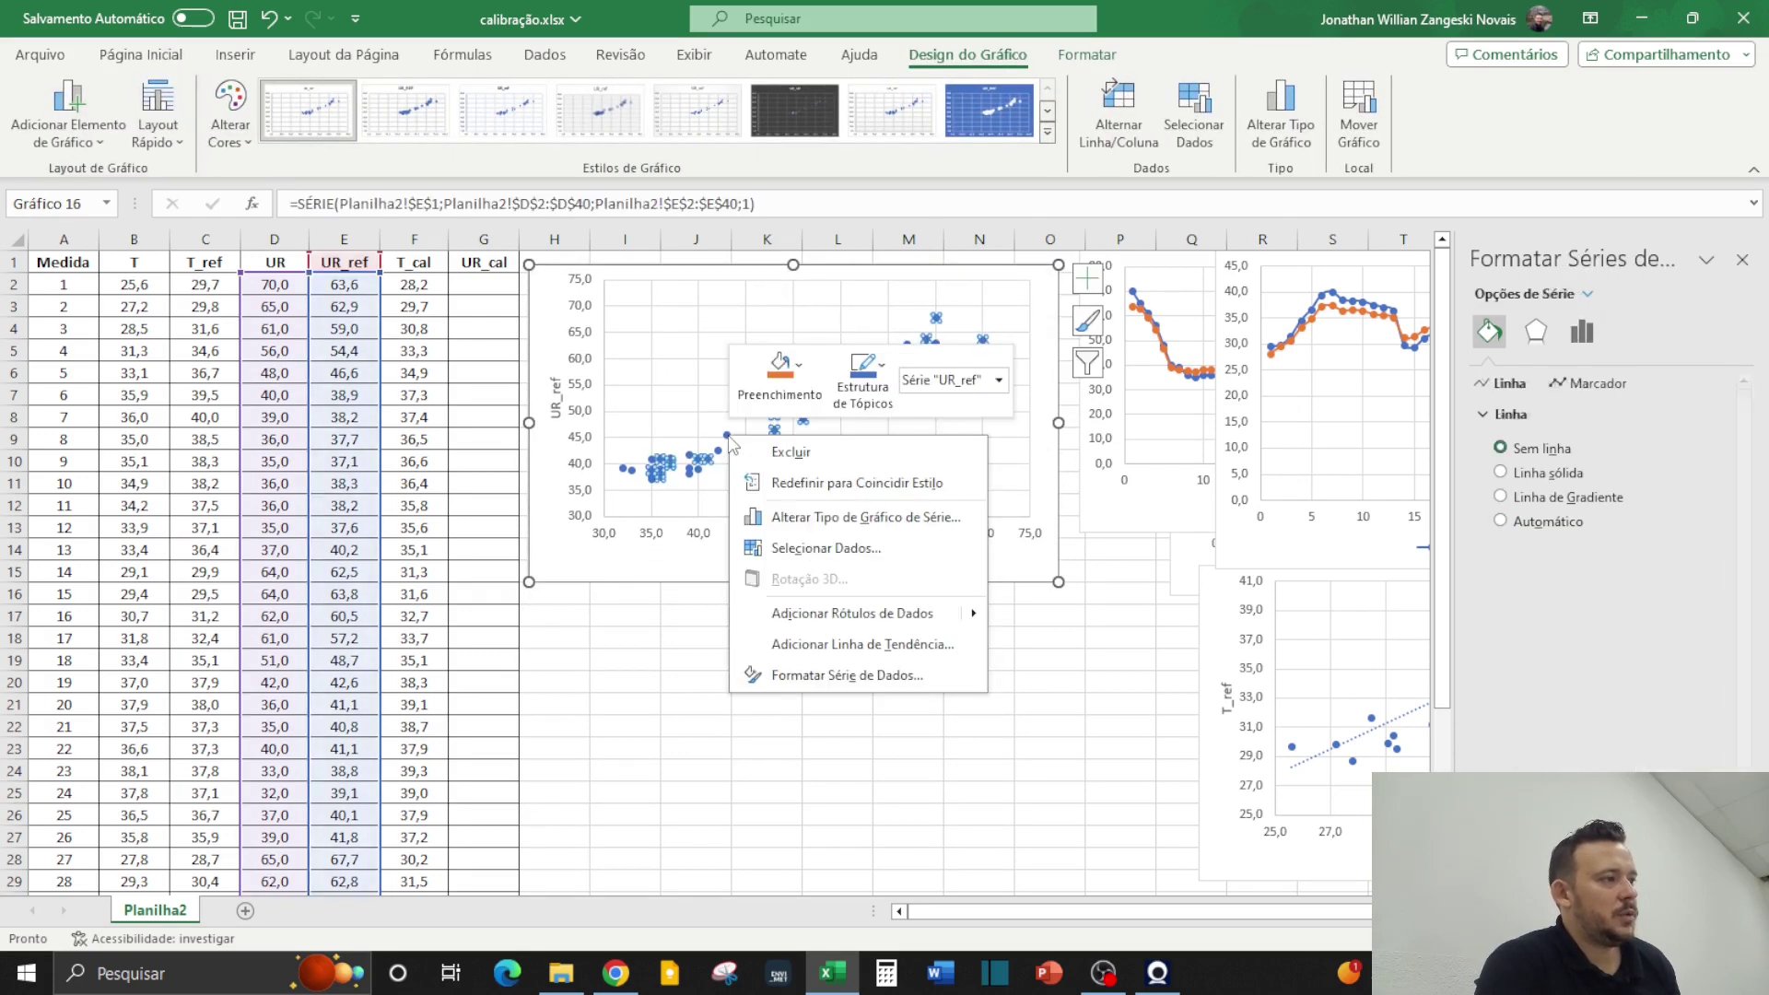
click(878, 650)
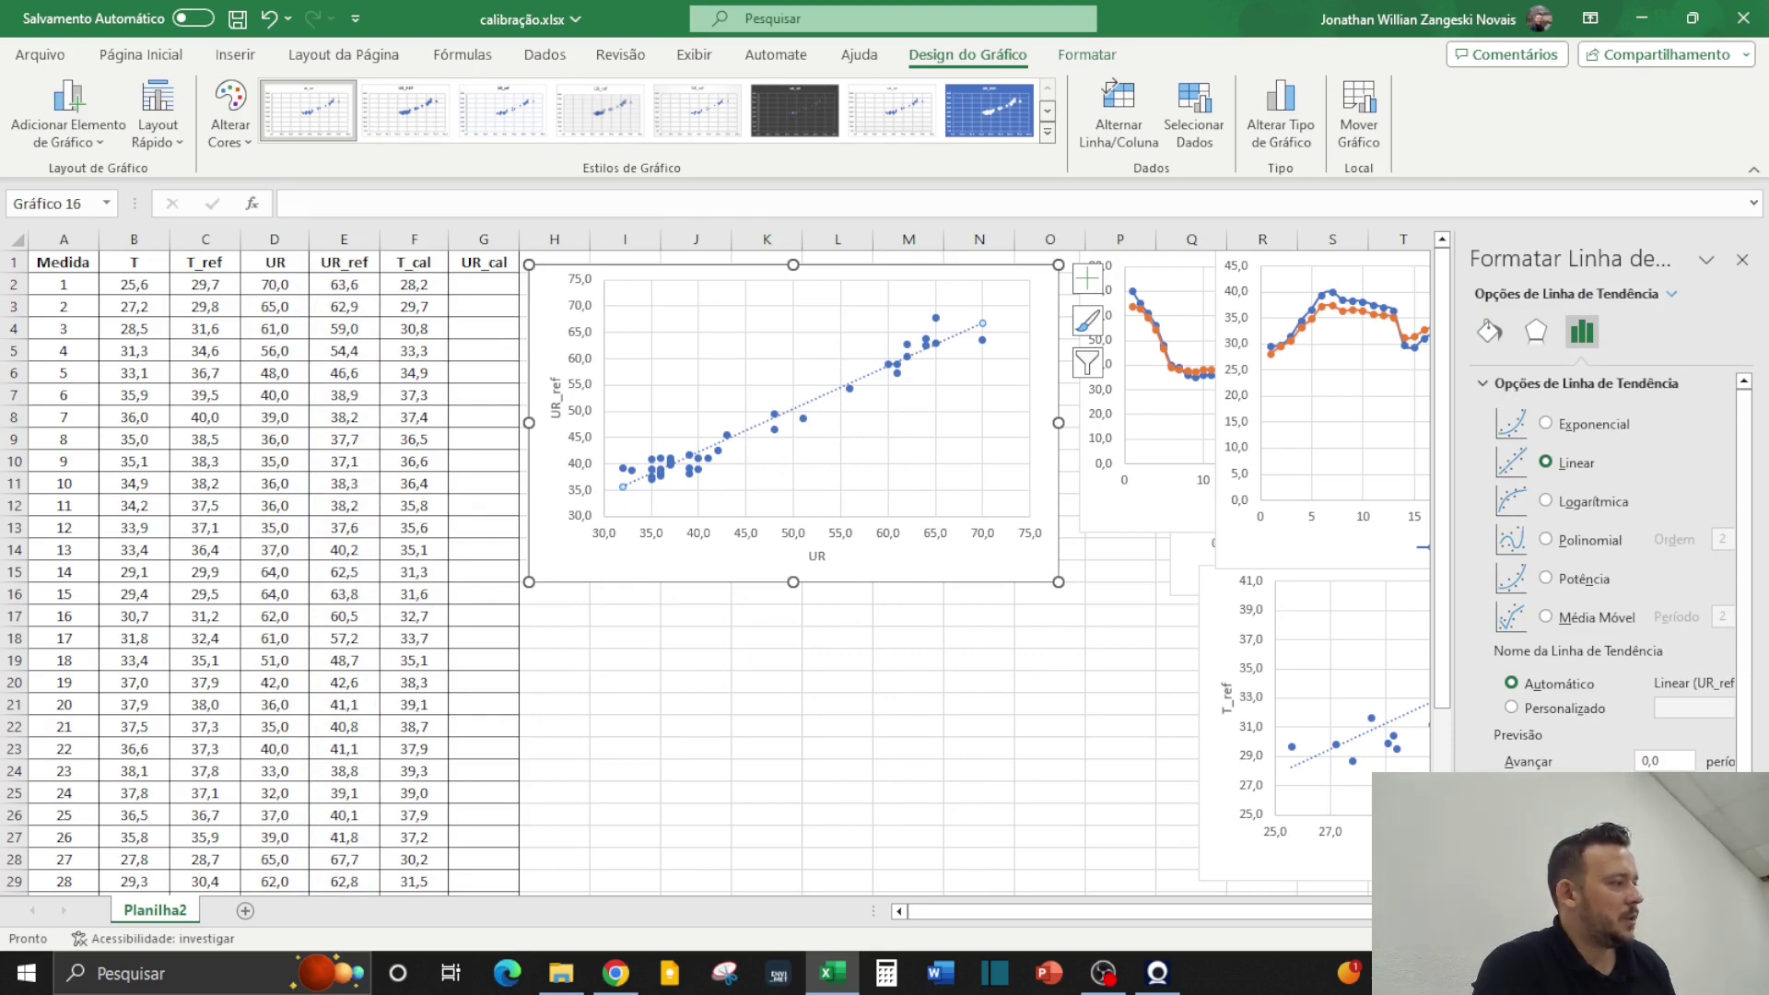
click(1512, 839)
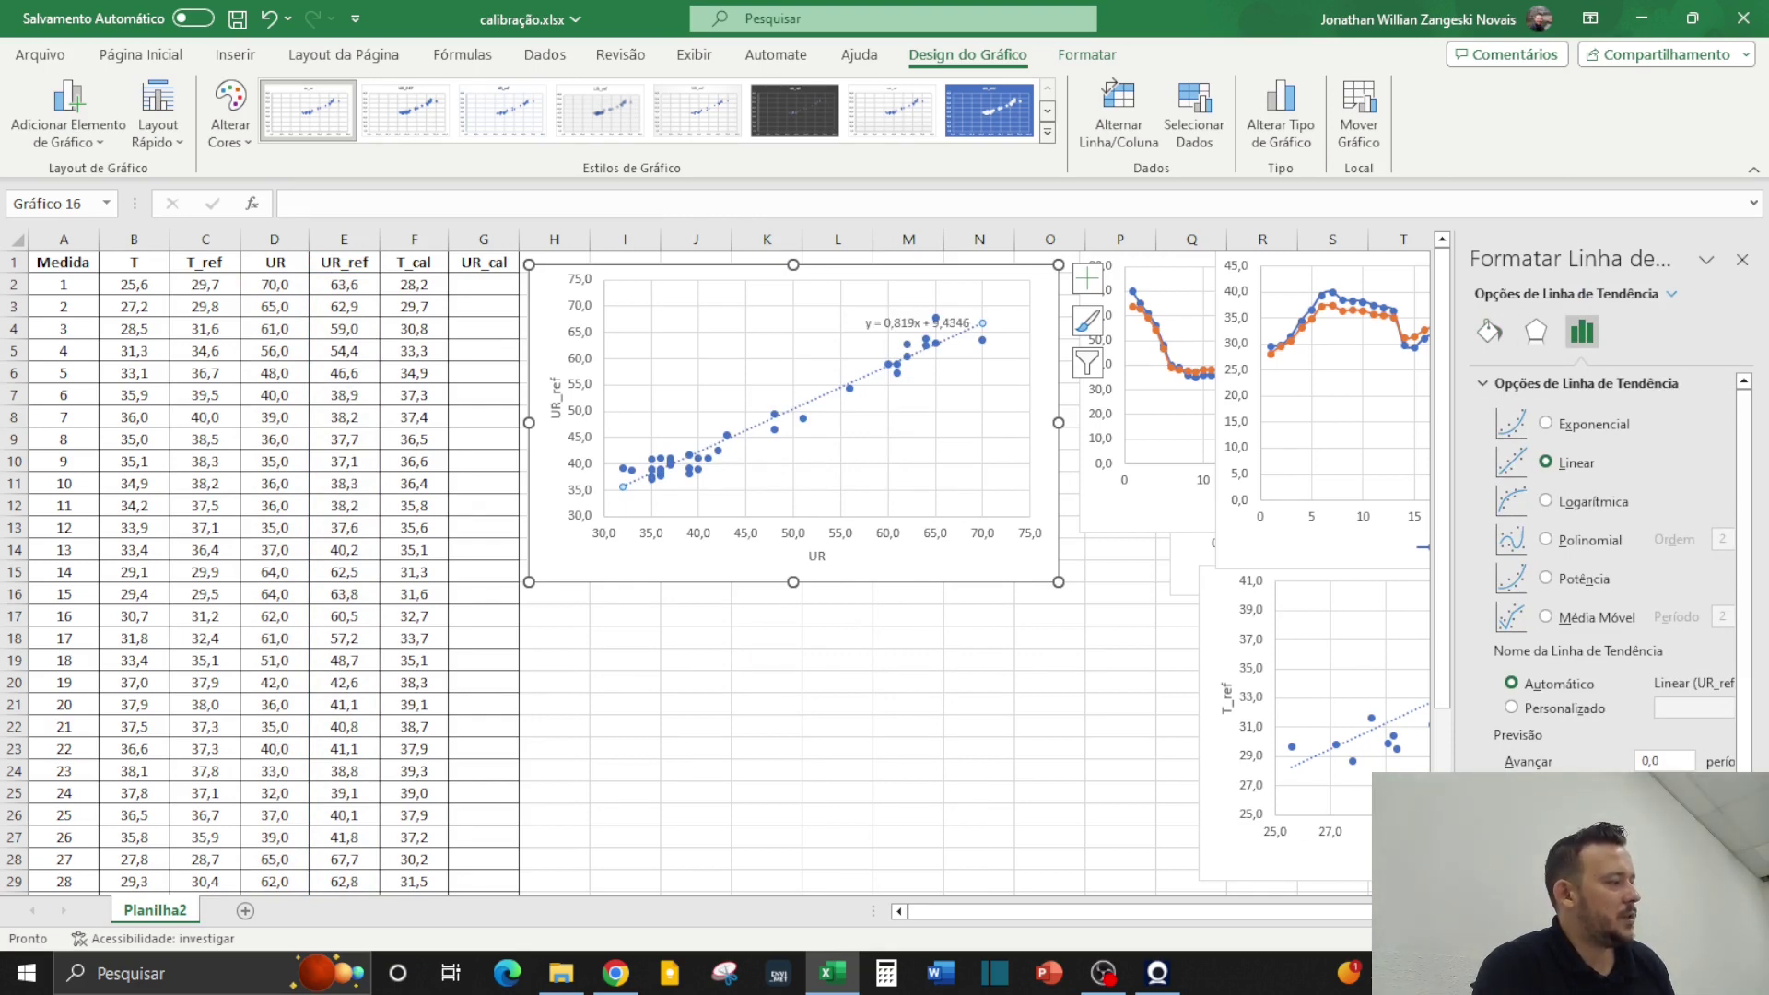
click(1512, 861)
click(949, 751)
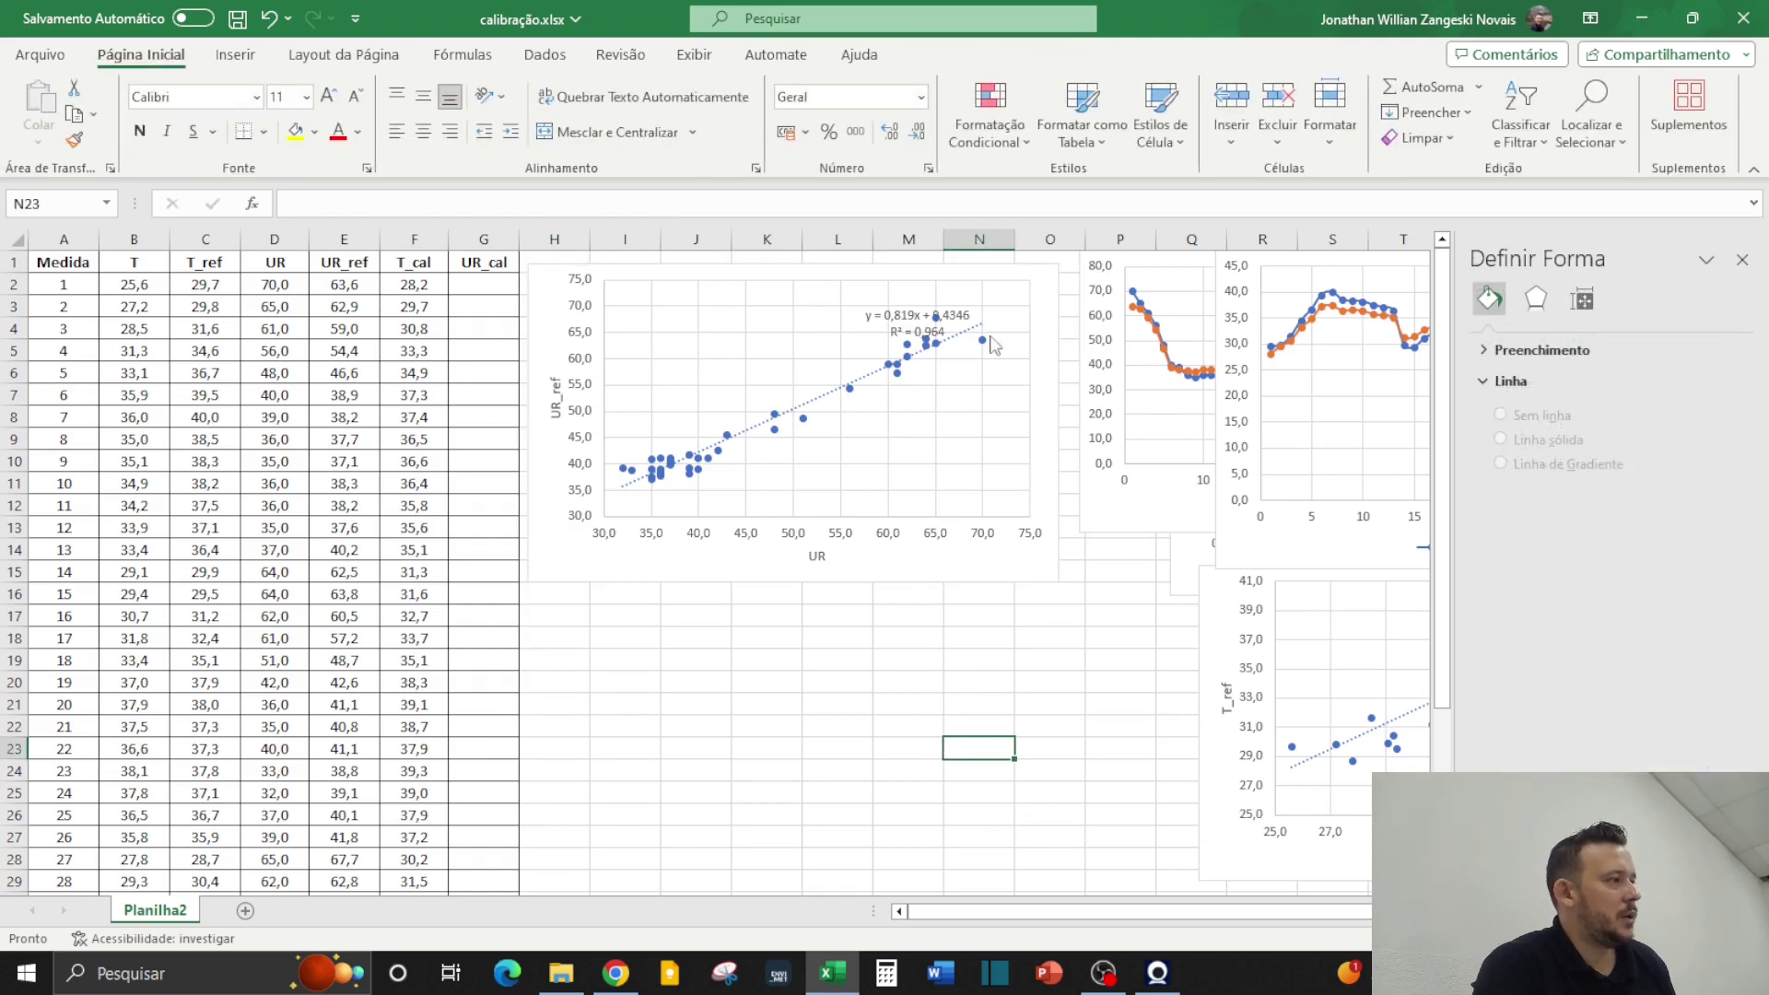
Move the trendline equation label below the plot area and increase its font size to 11
click(908, 309)
drag(908, 309, 942, 544)
click(141, 54)
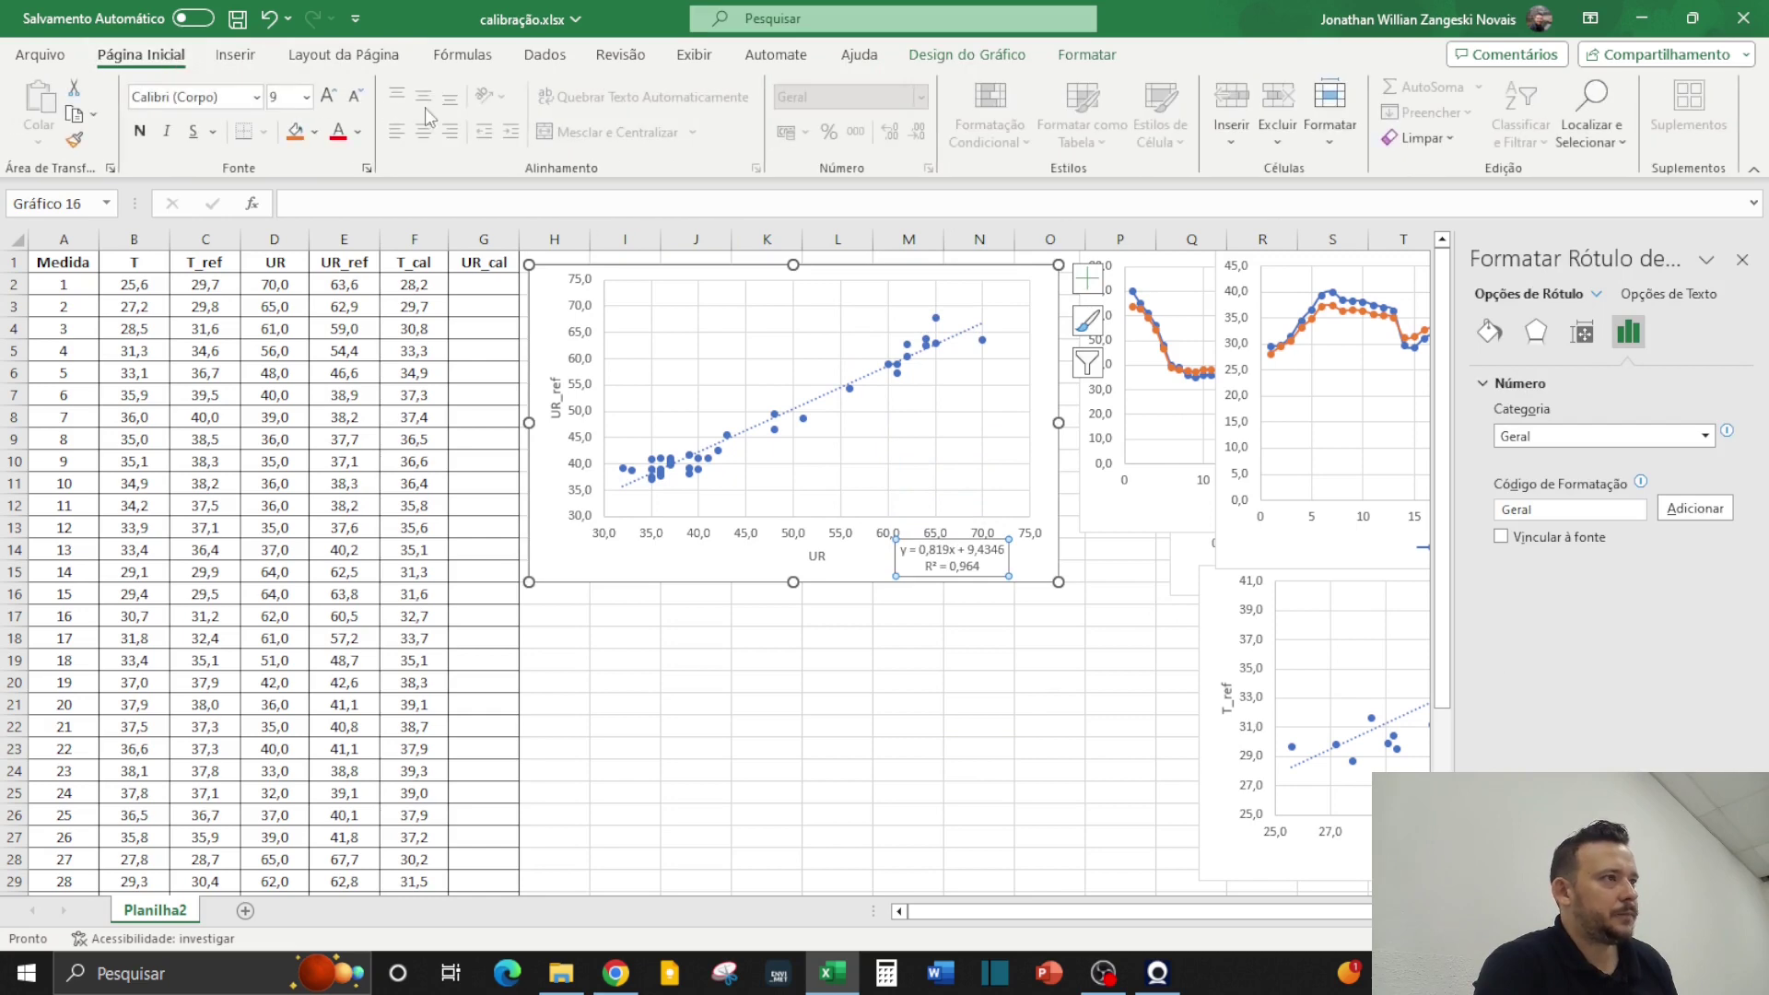
click(322, 97)
click(323, 98)
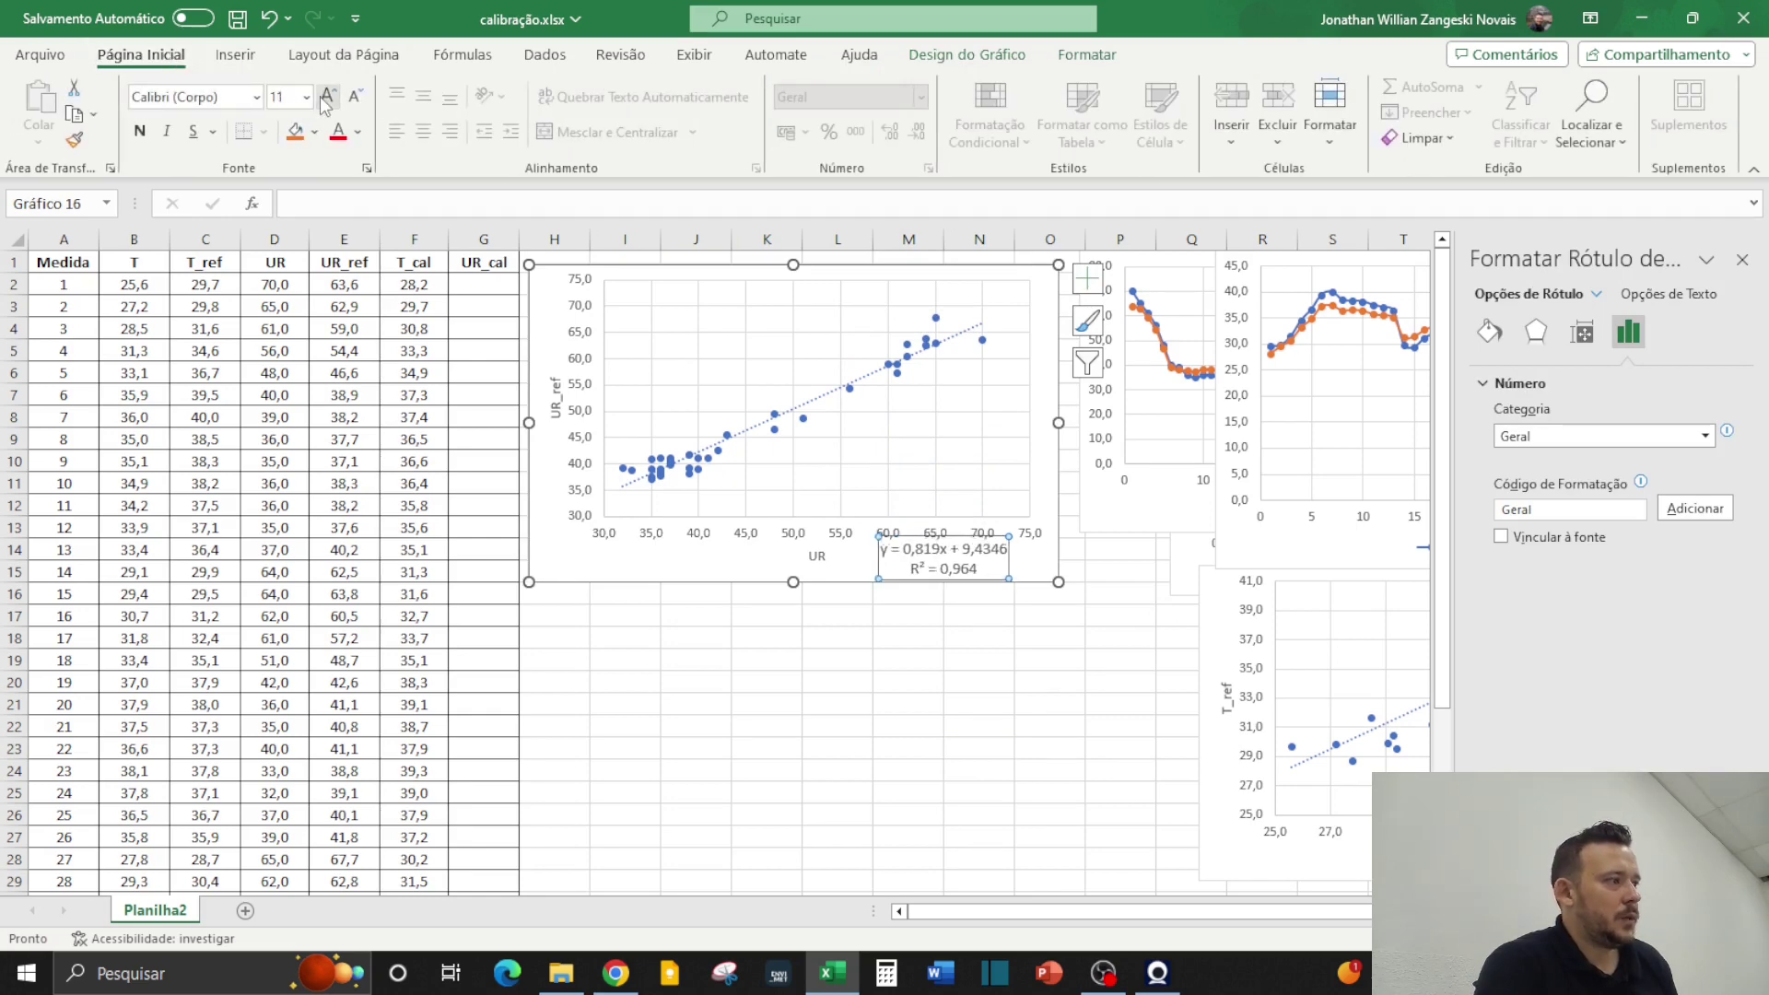
click(917, 638)
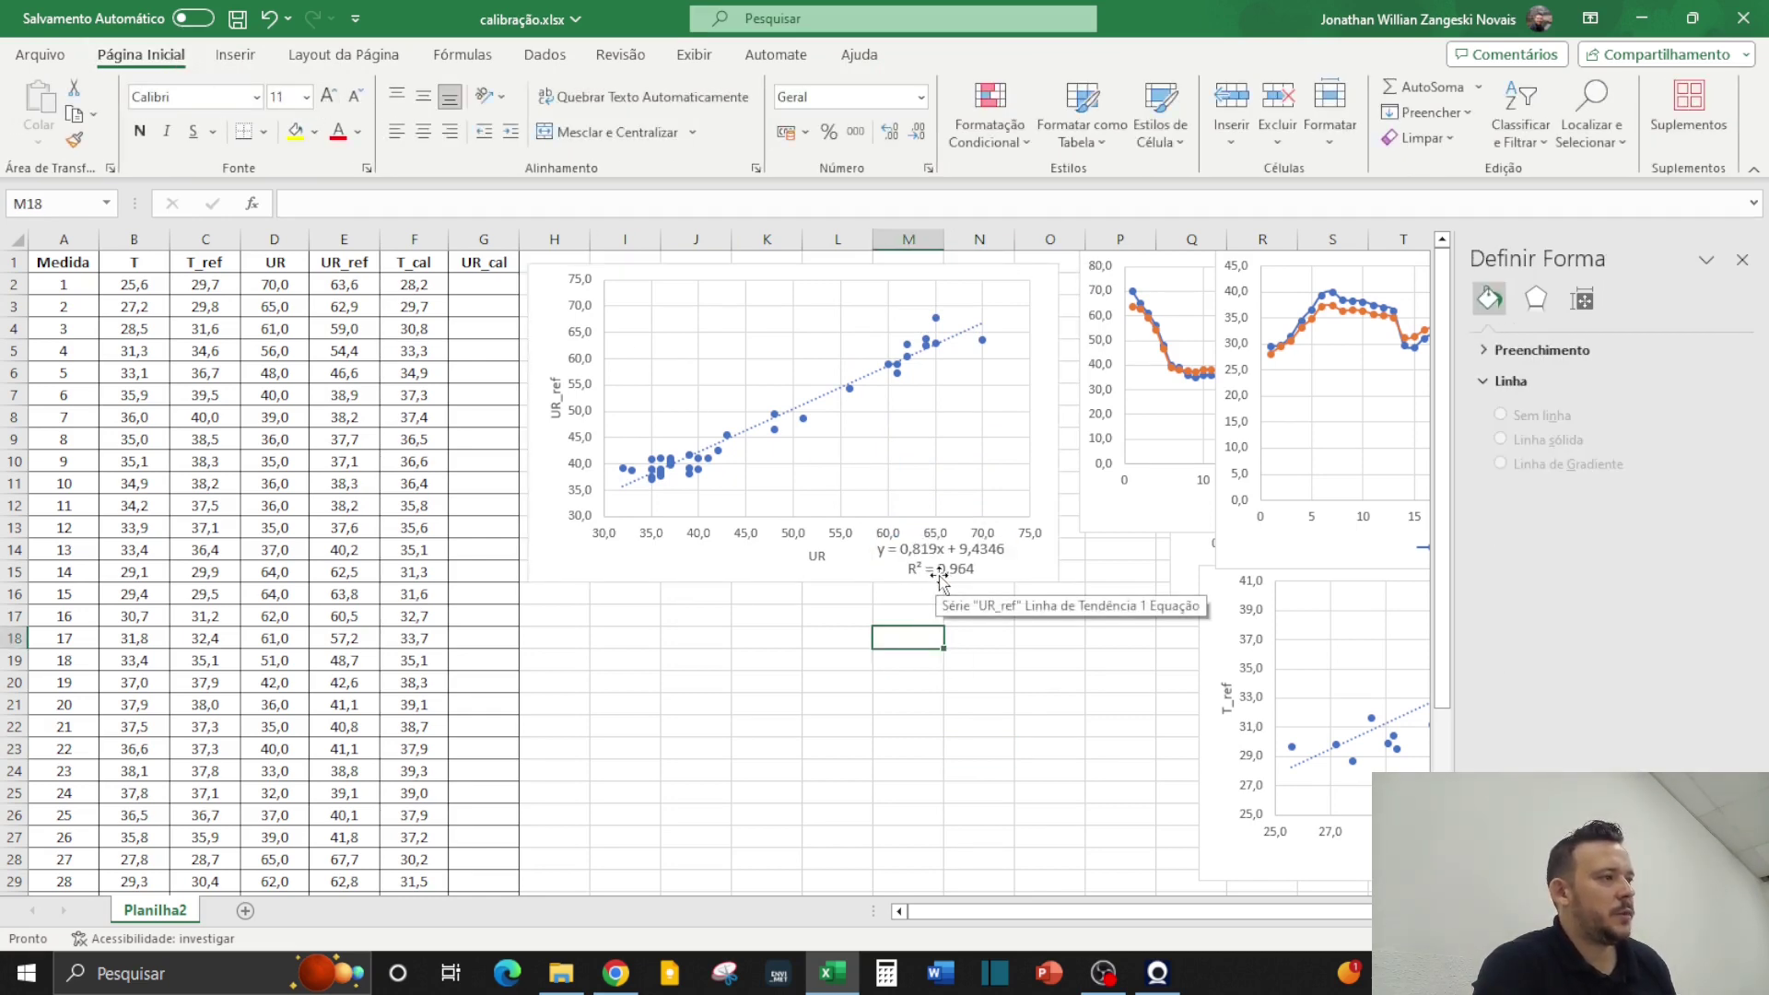
Shift the UR scatter chart slightly up and away from the UR_cal column
click(536, 286)
drag(535, 286, 554, 274)
click(686, 589)
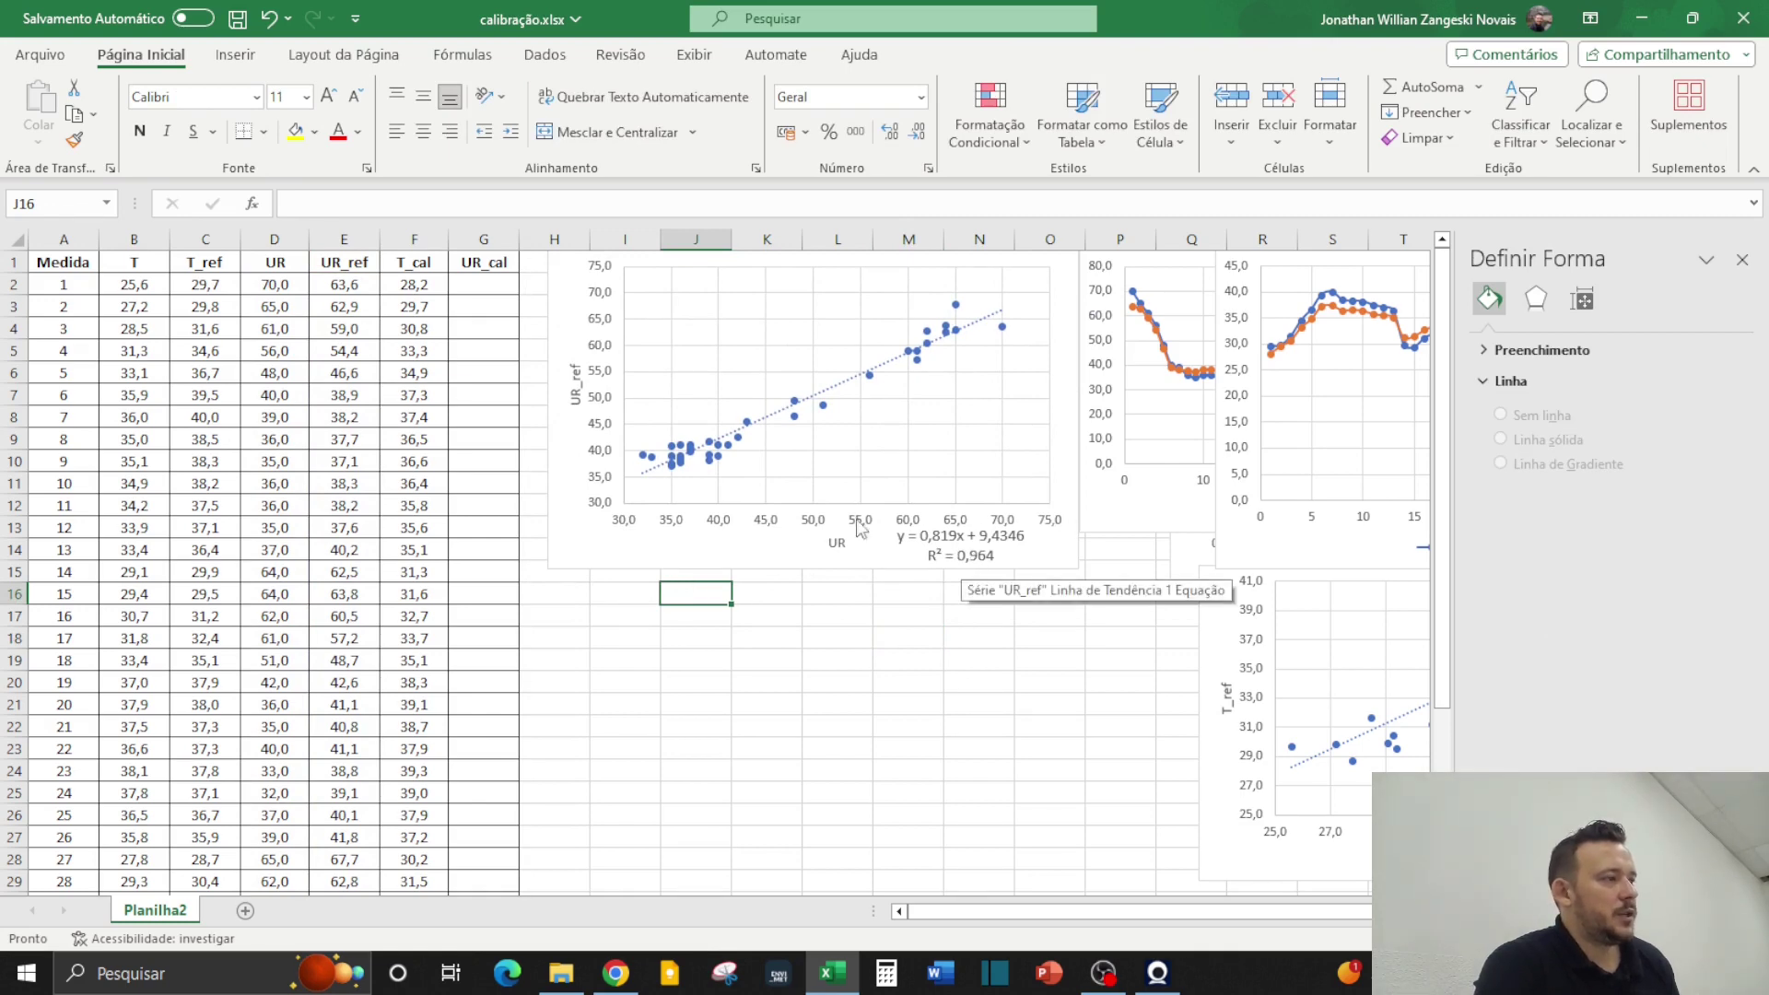
Enter the trendline formula =0,819*D2+9,4346 in cell G2 for the first UR_cal value
click(466, 285)
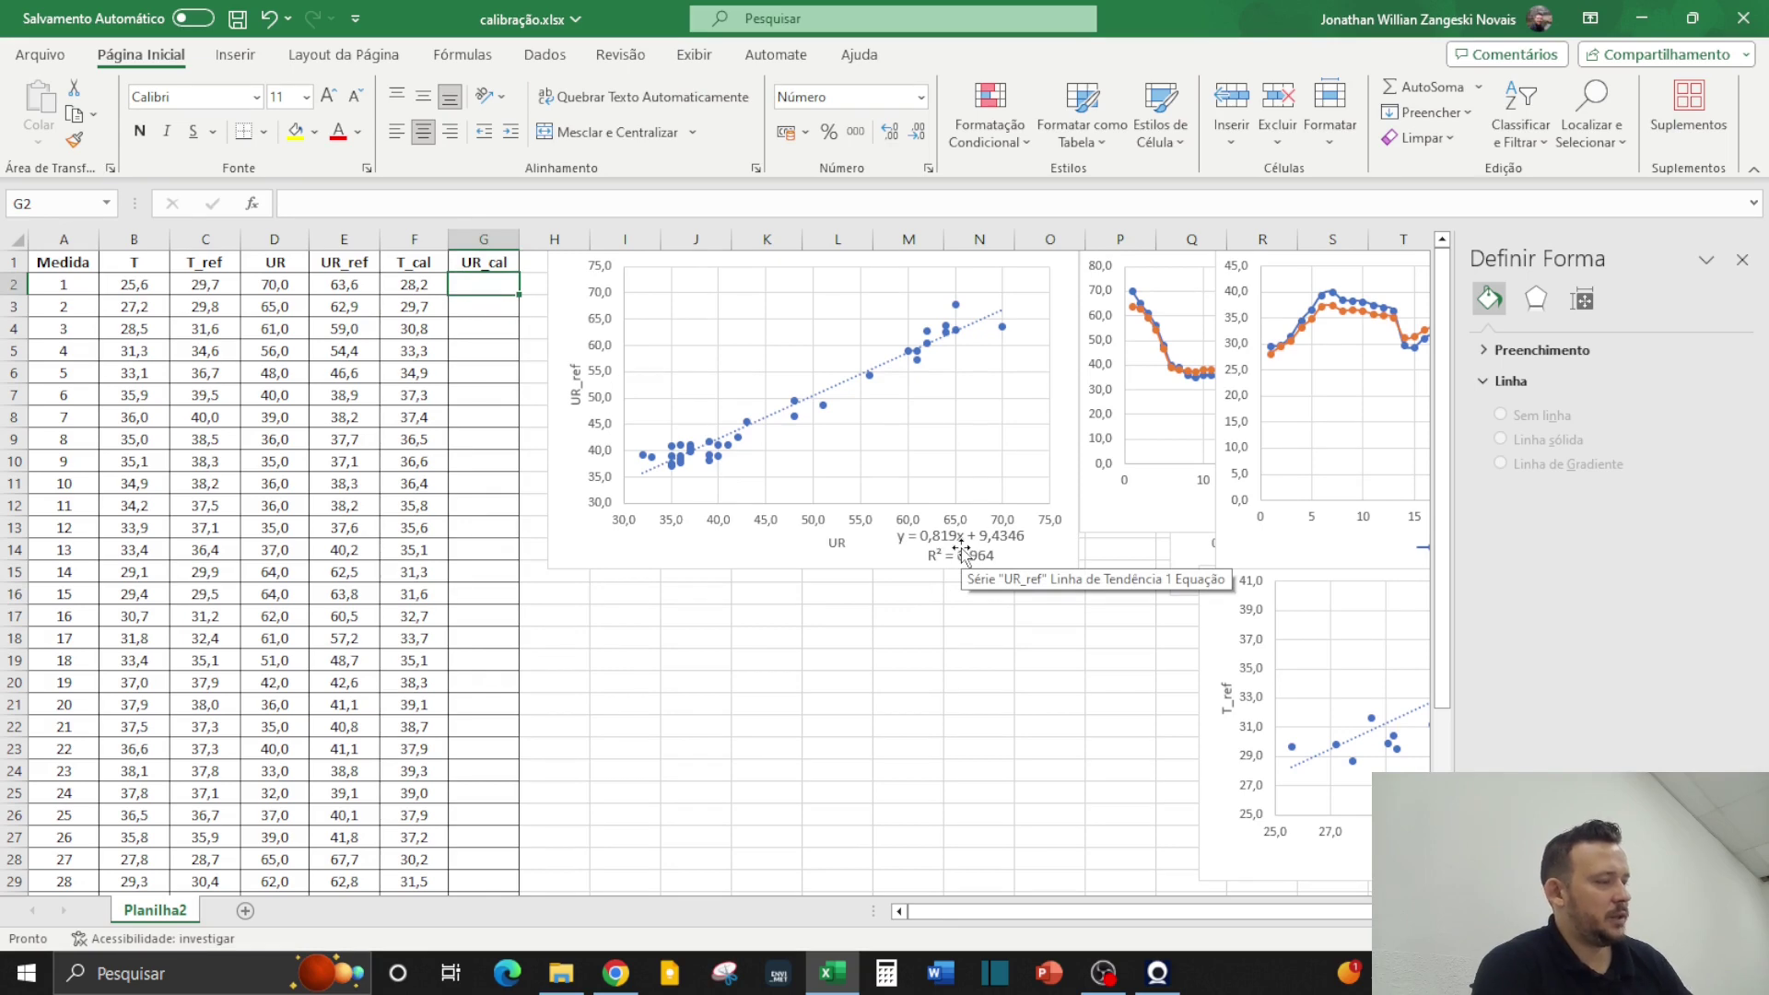
text(=0,819*)
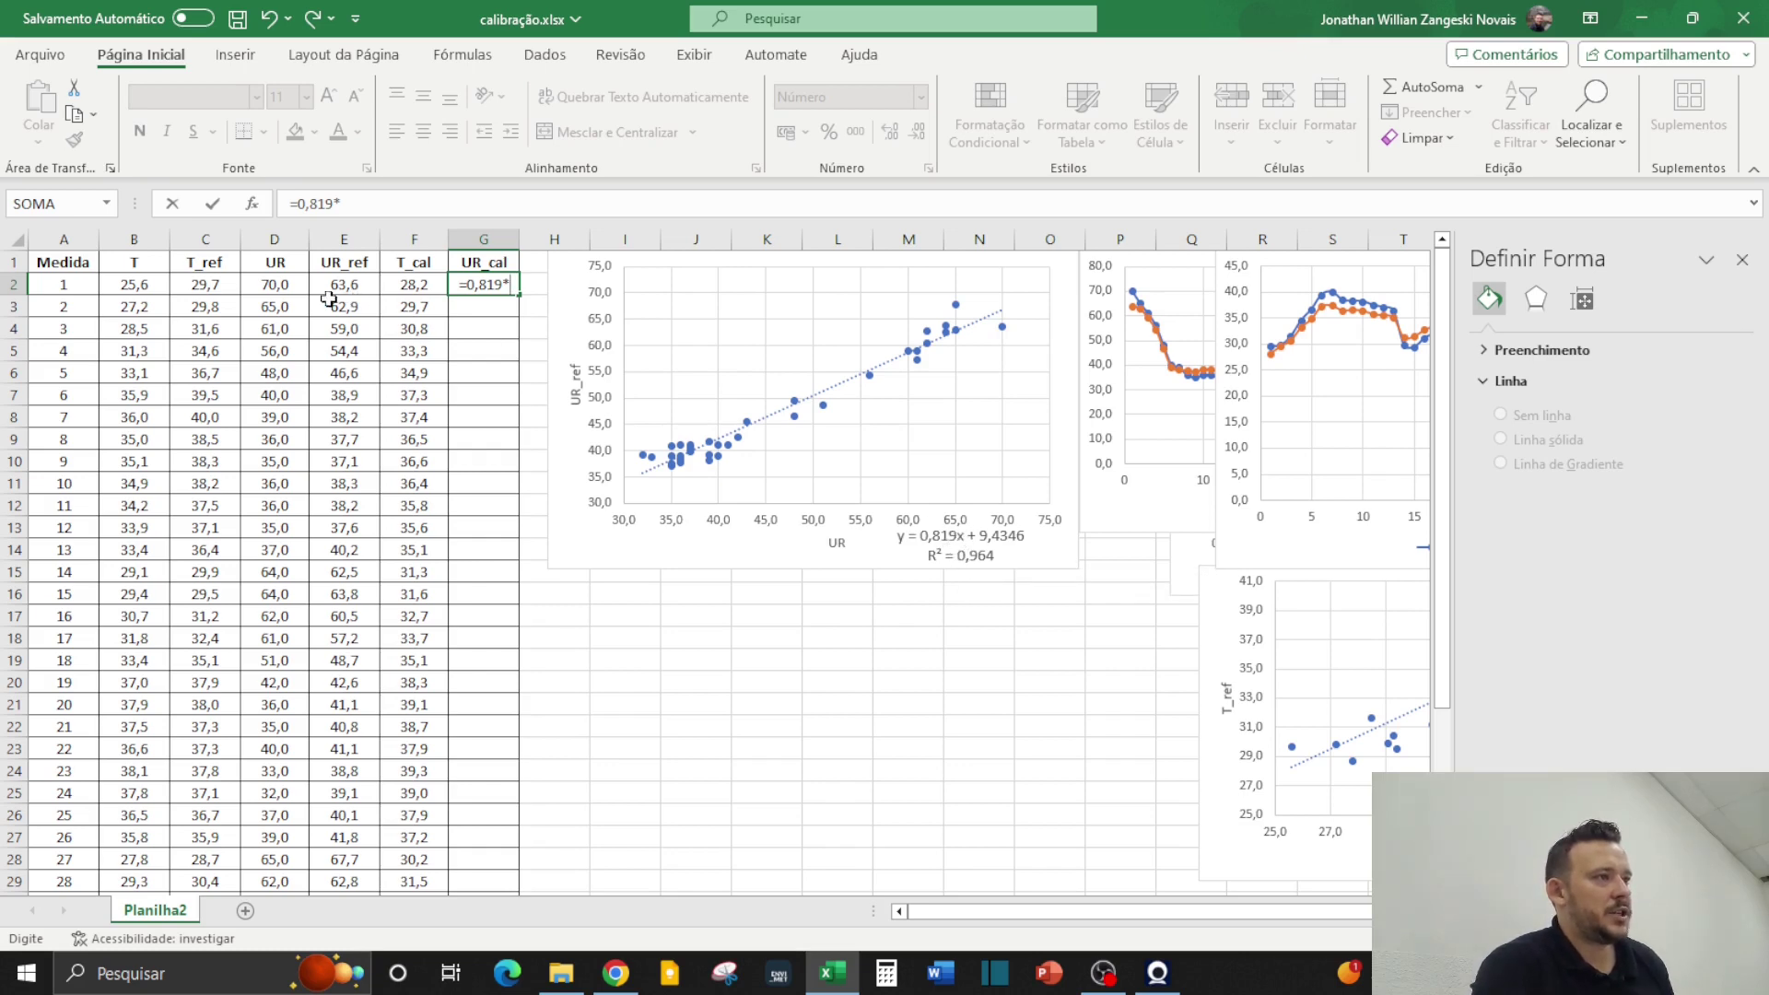
click(274, 287)
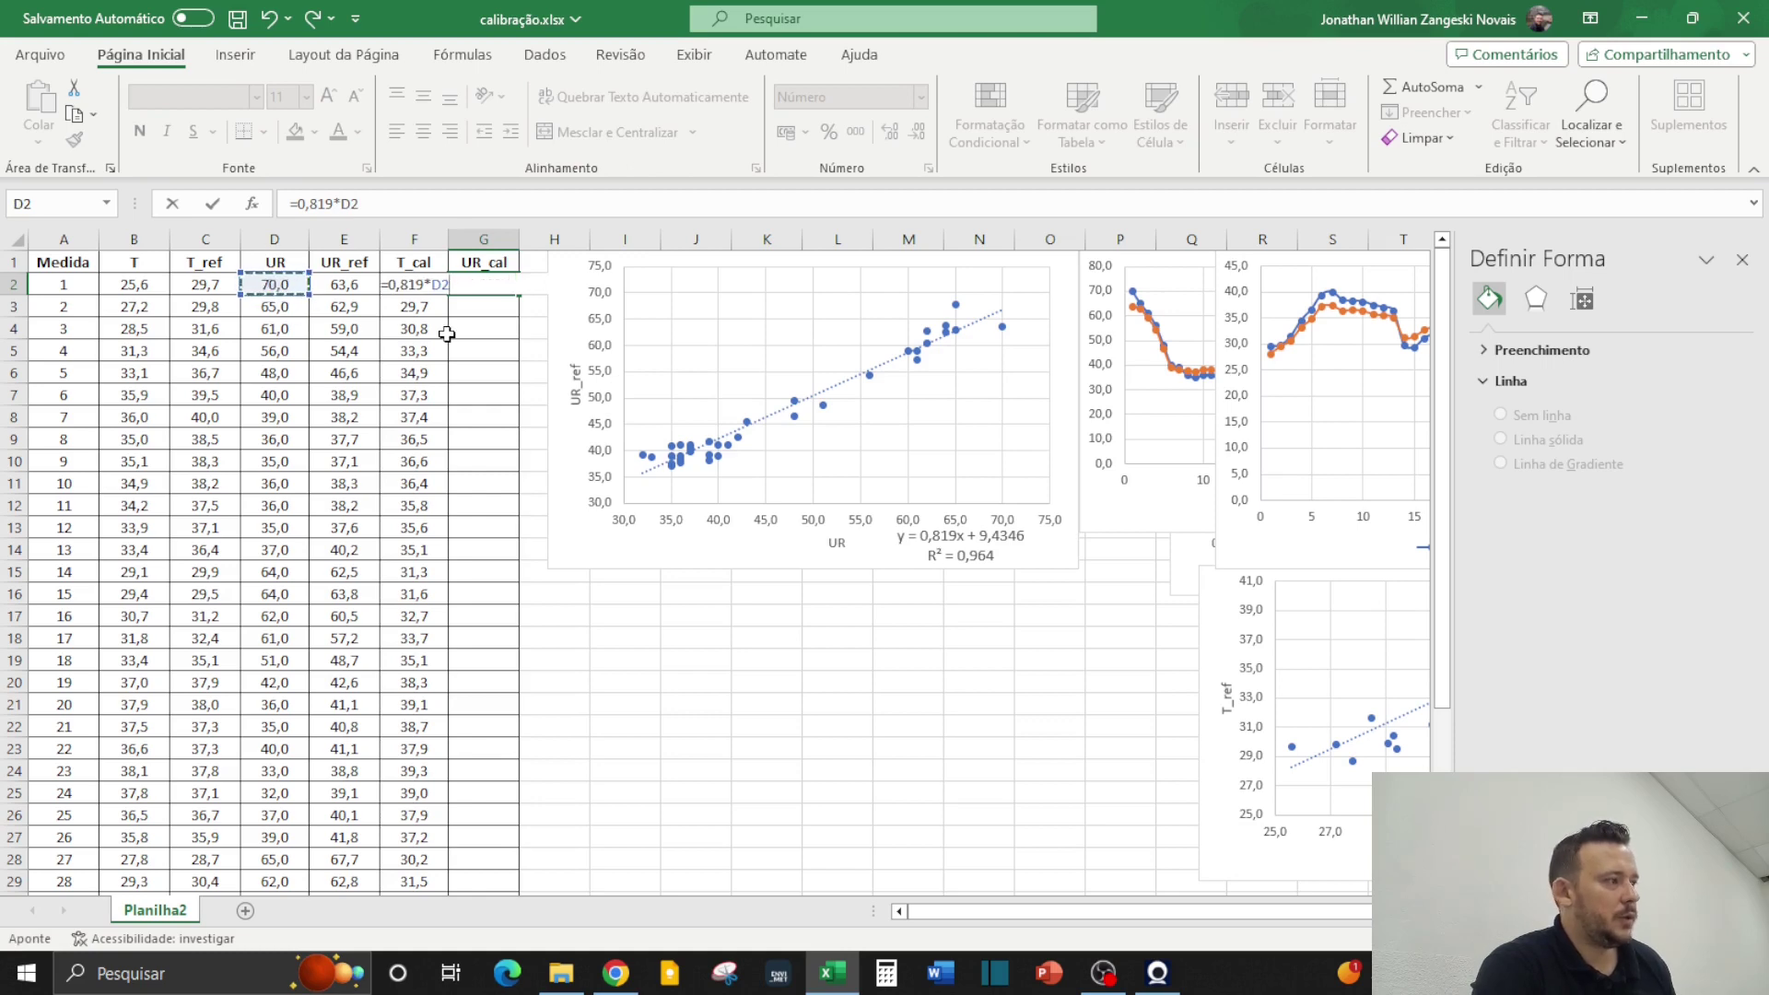
text(+9,4346)
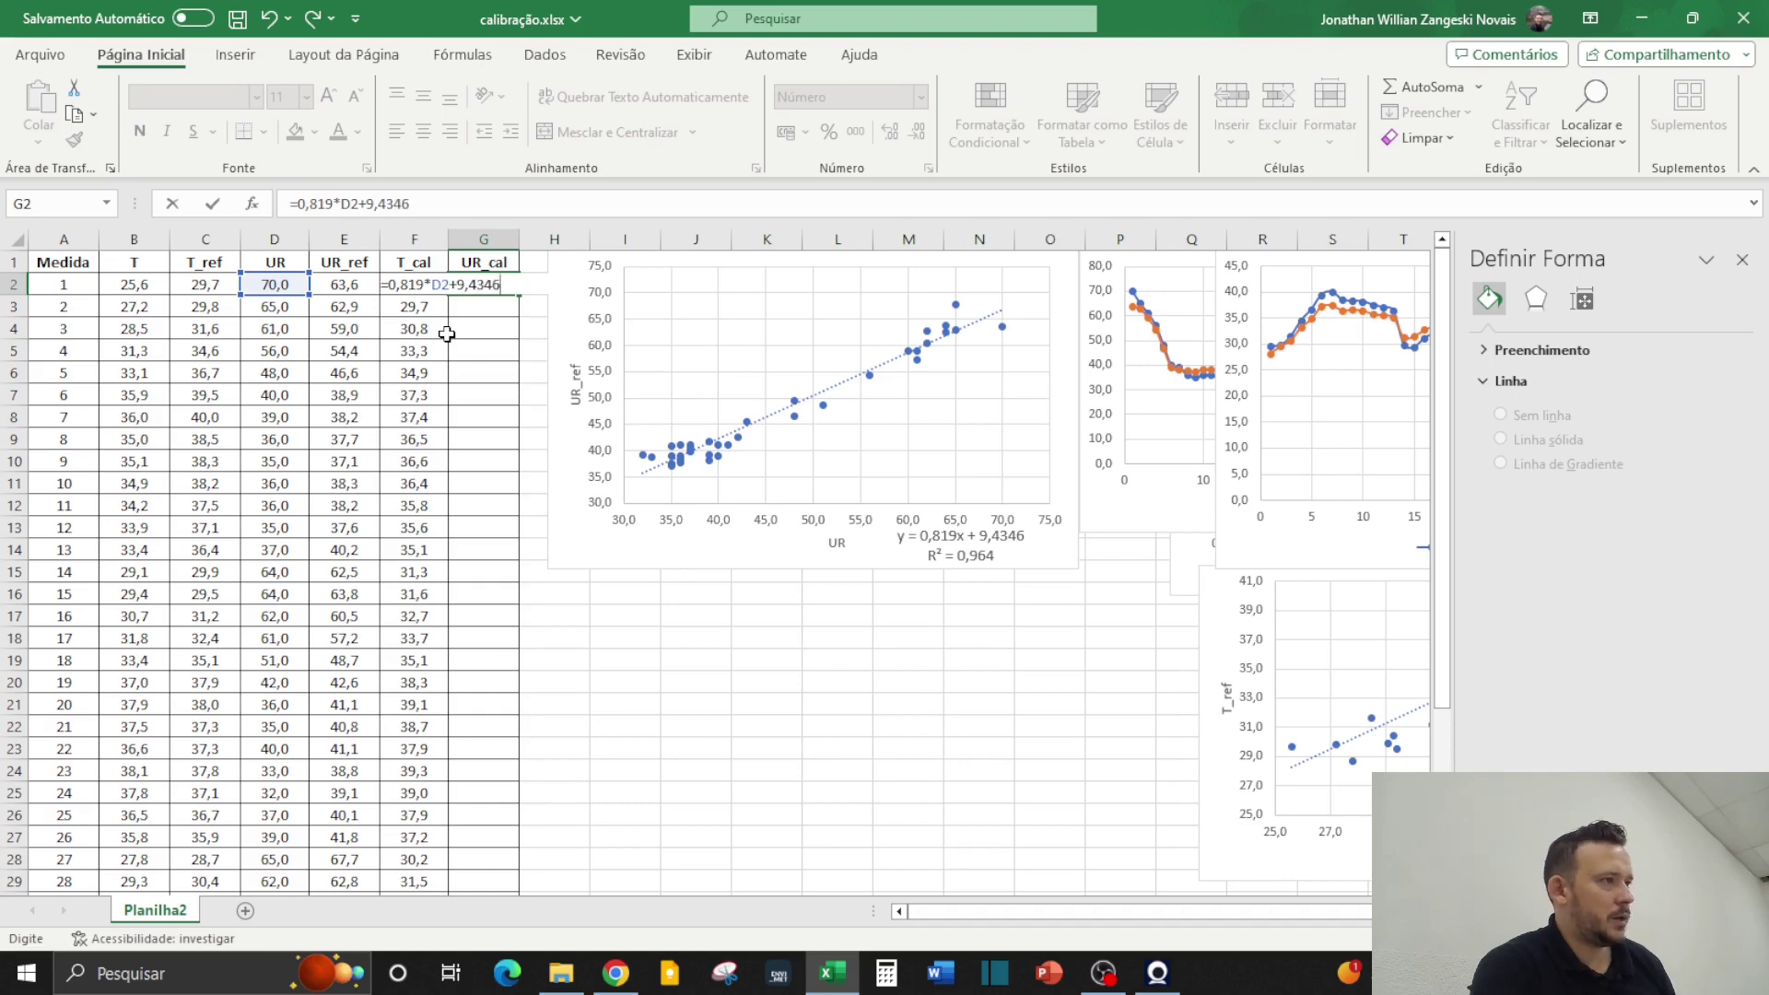
key(Return)
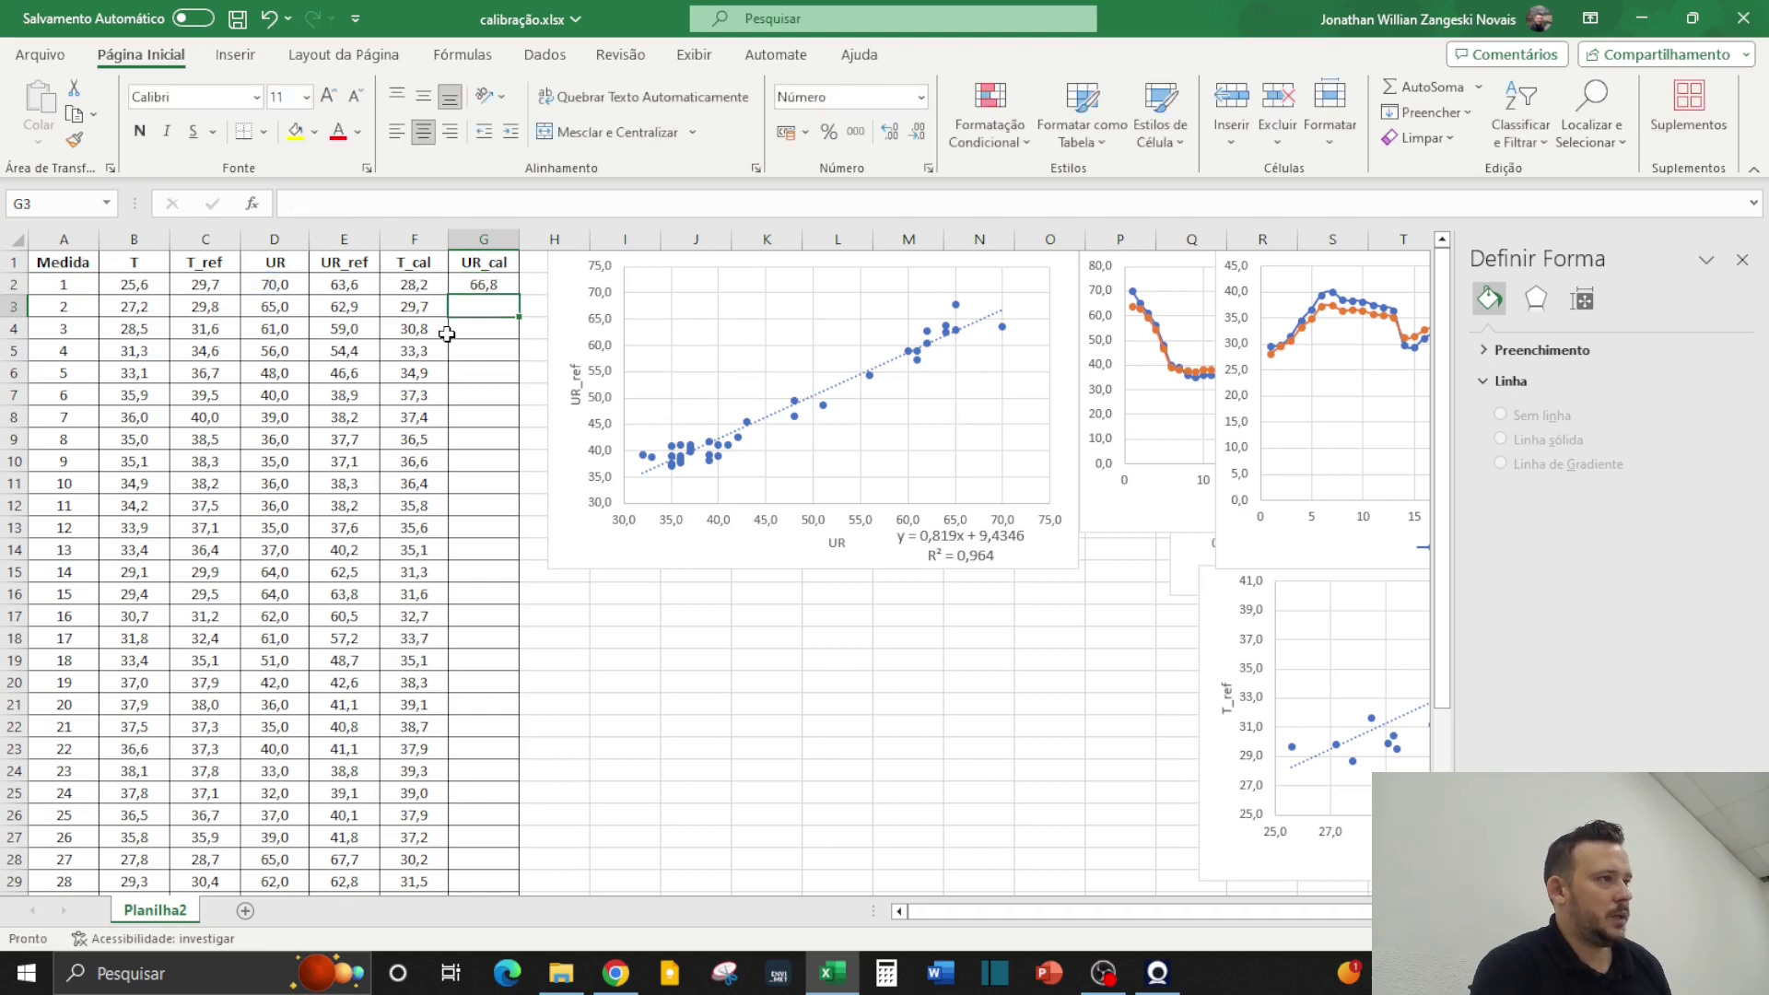
Fill the UR_cal formula from G2 down through G40 and select the completed column
click(473, 282)
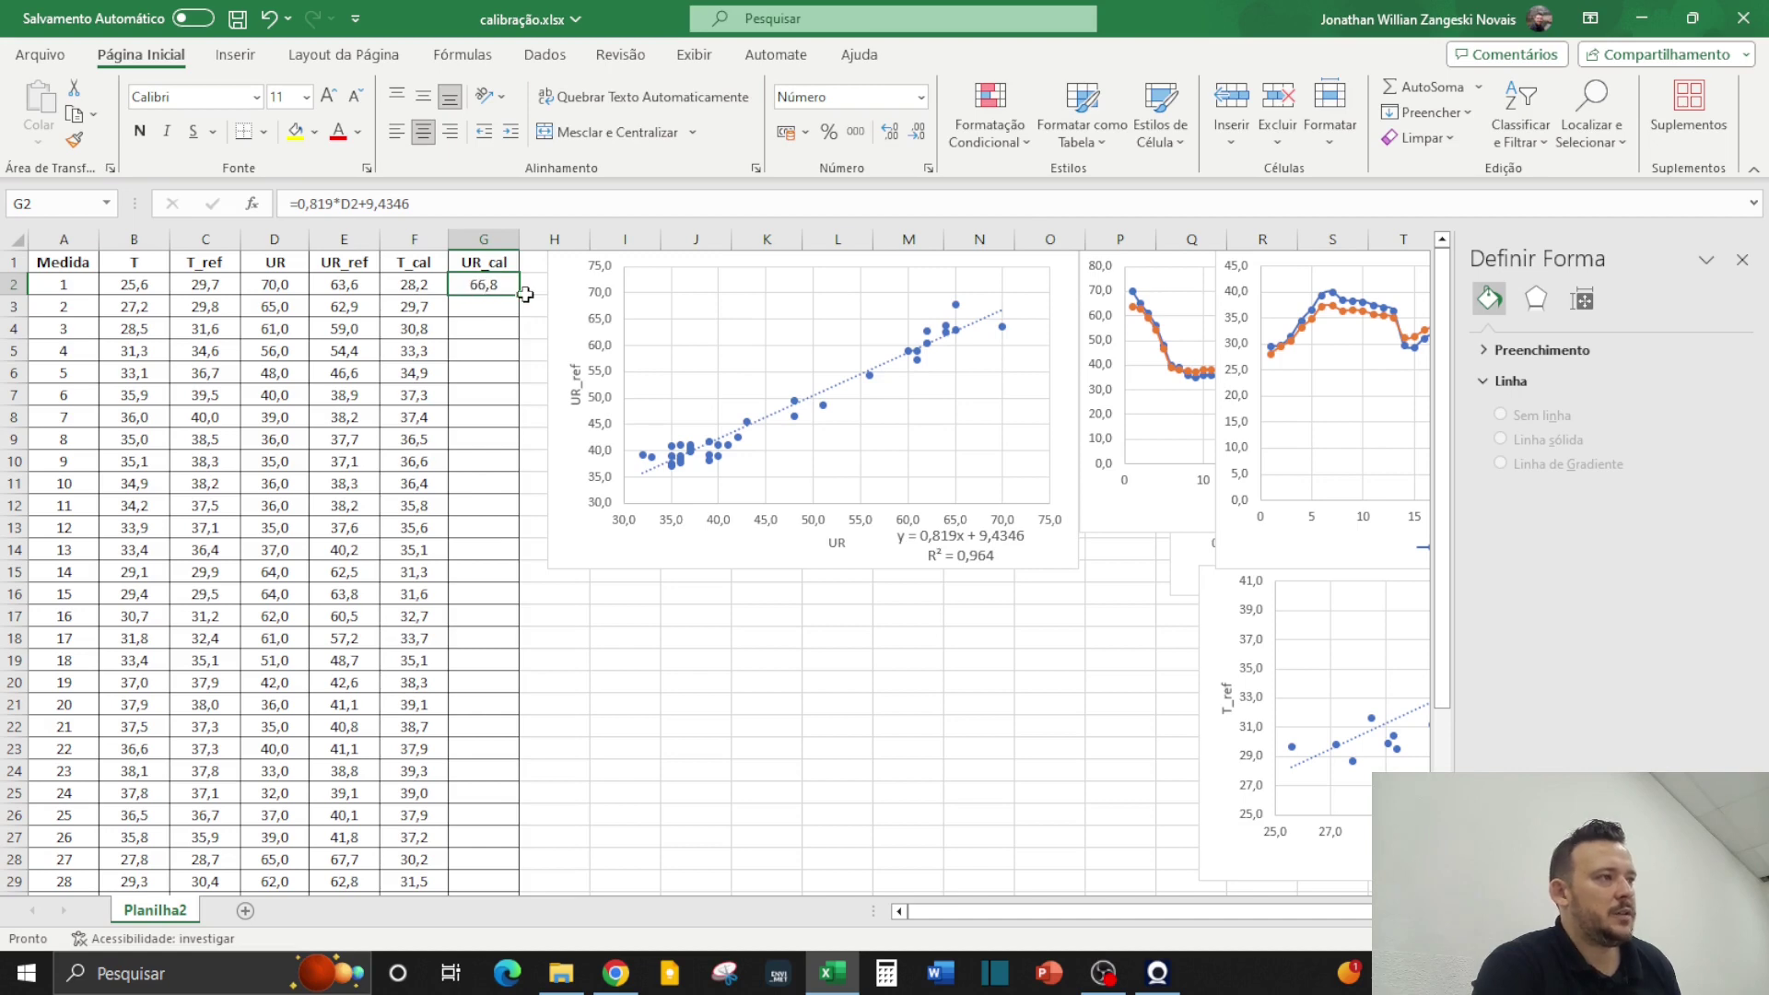
drag(521, 298, 516, 871)
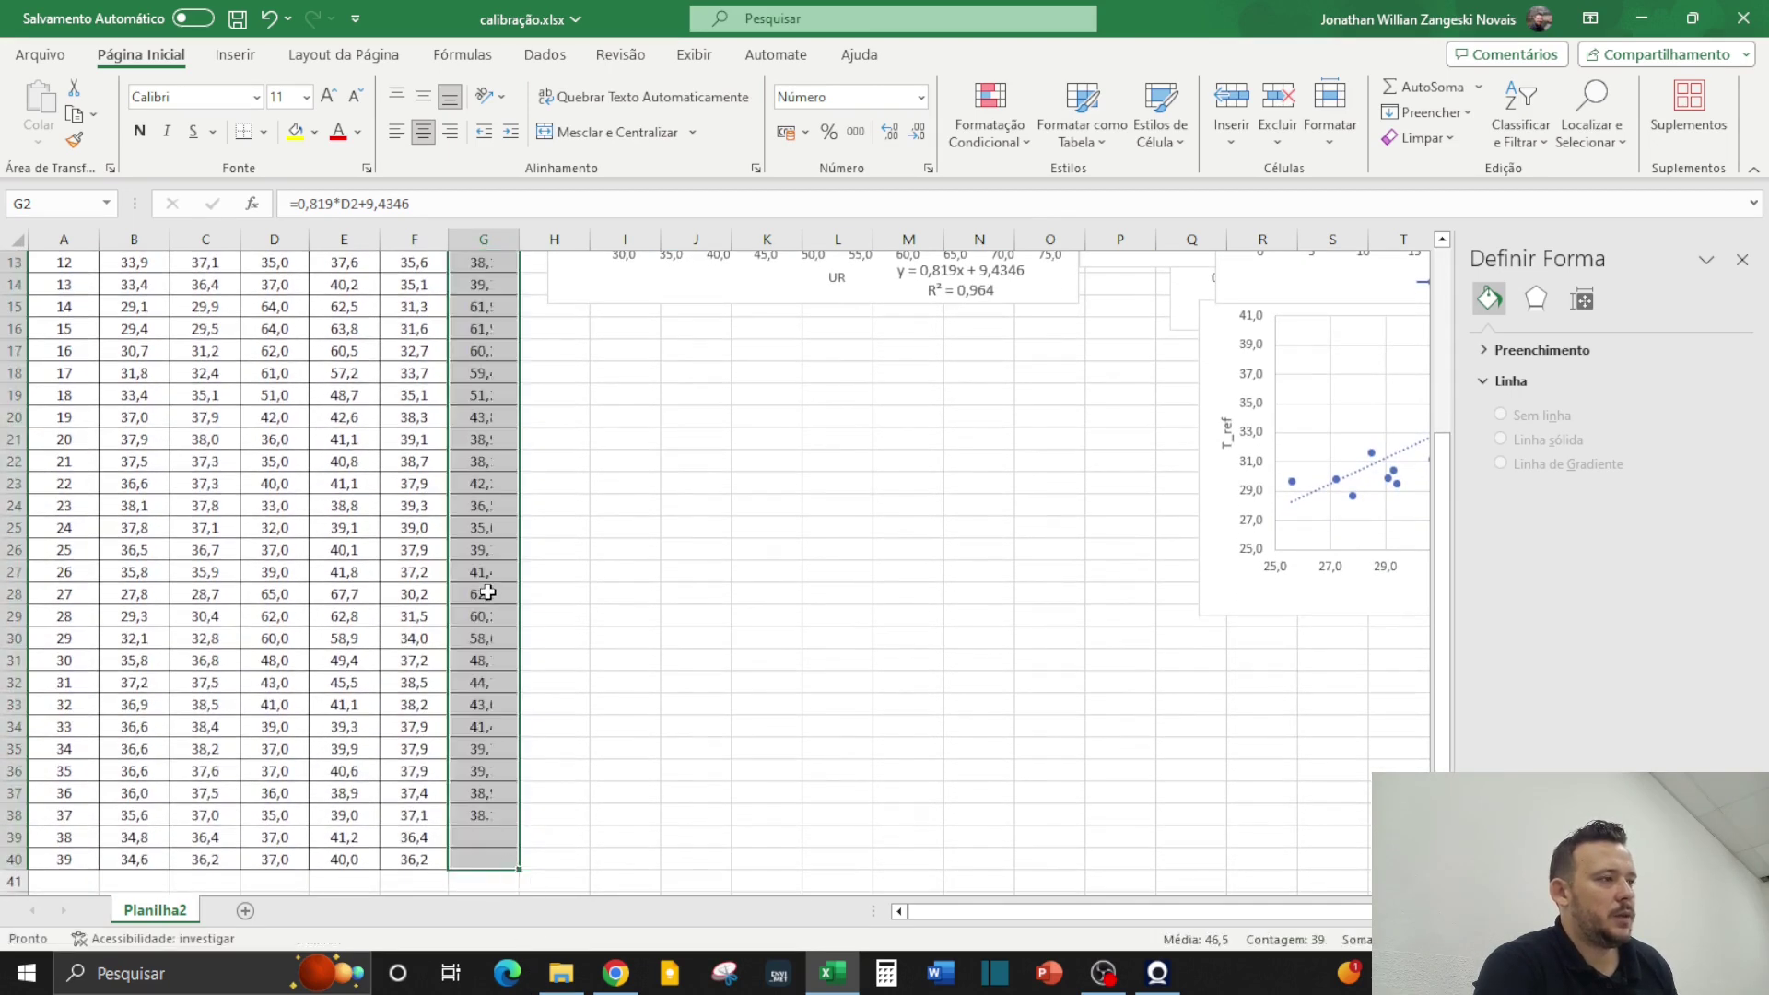
scroll(480, 551, up, 4)
click(481, 463)
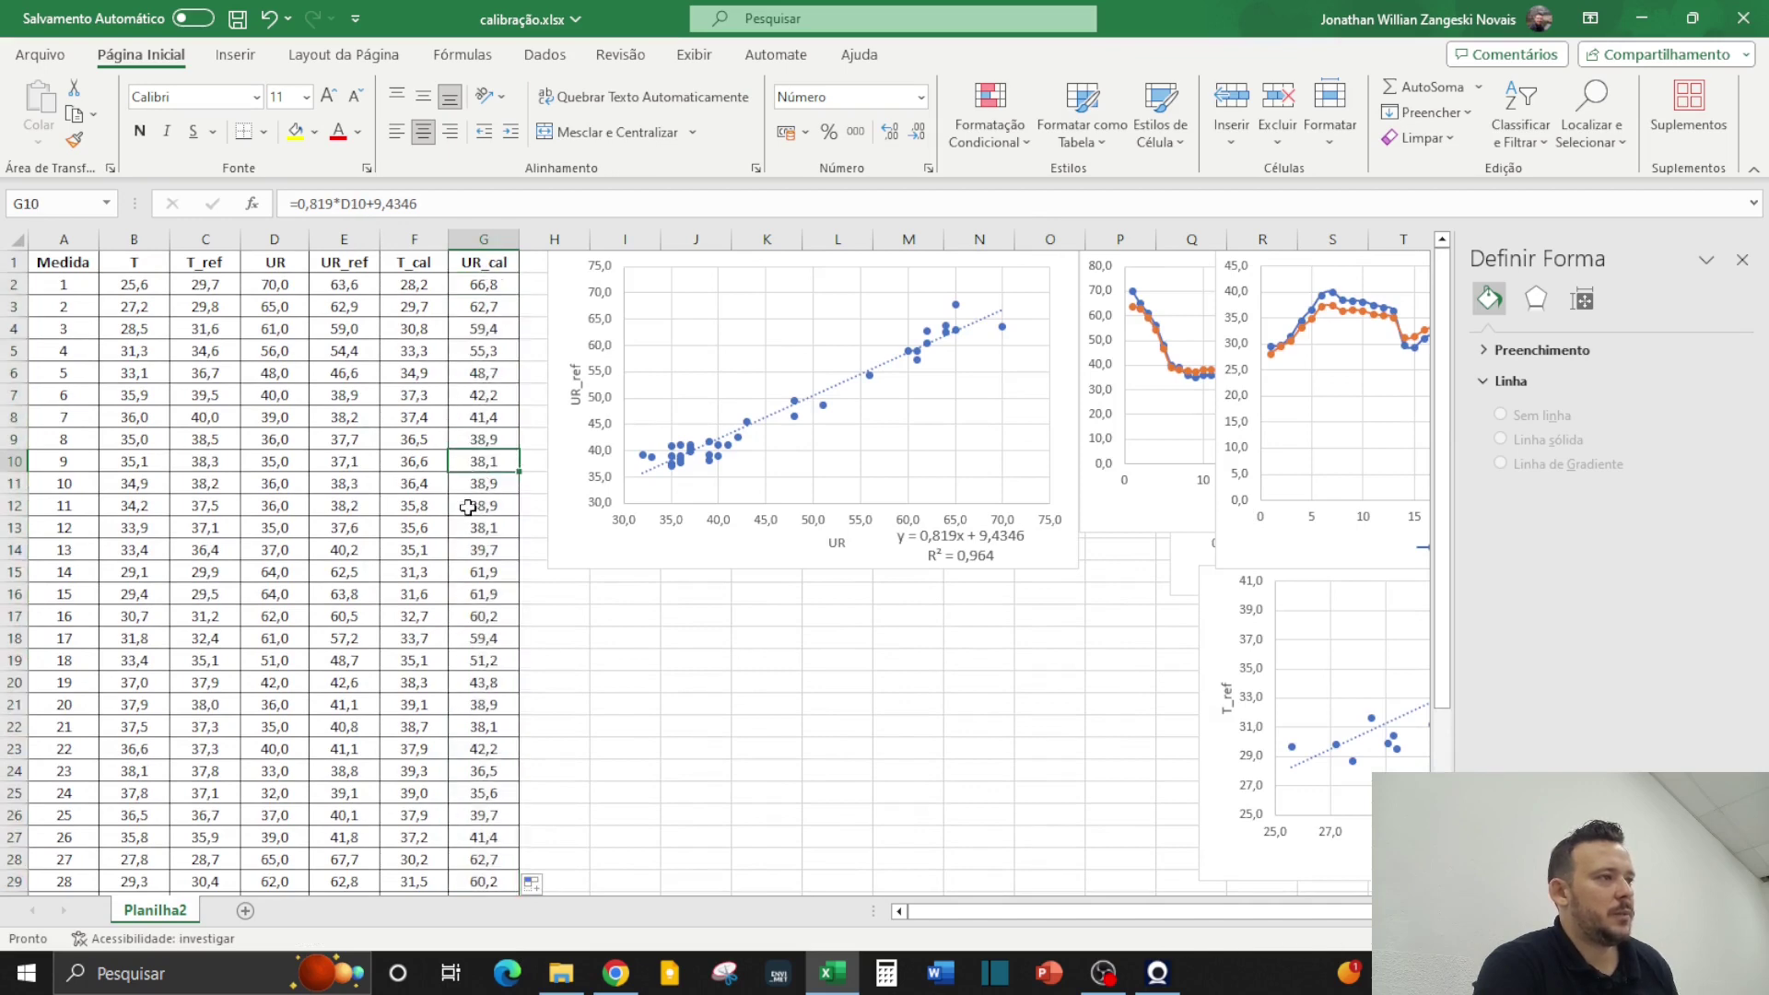
click(470, 270)
key(ctrl+space)
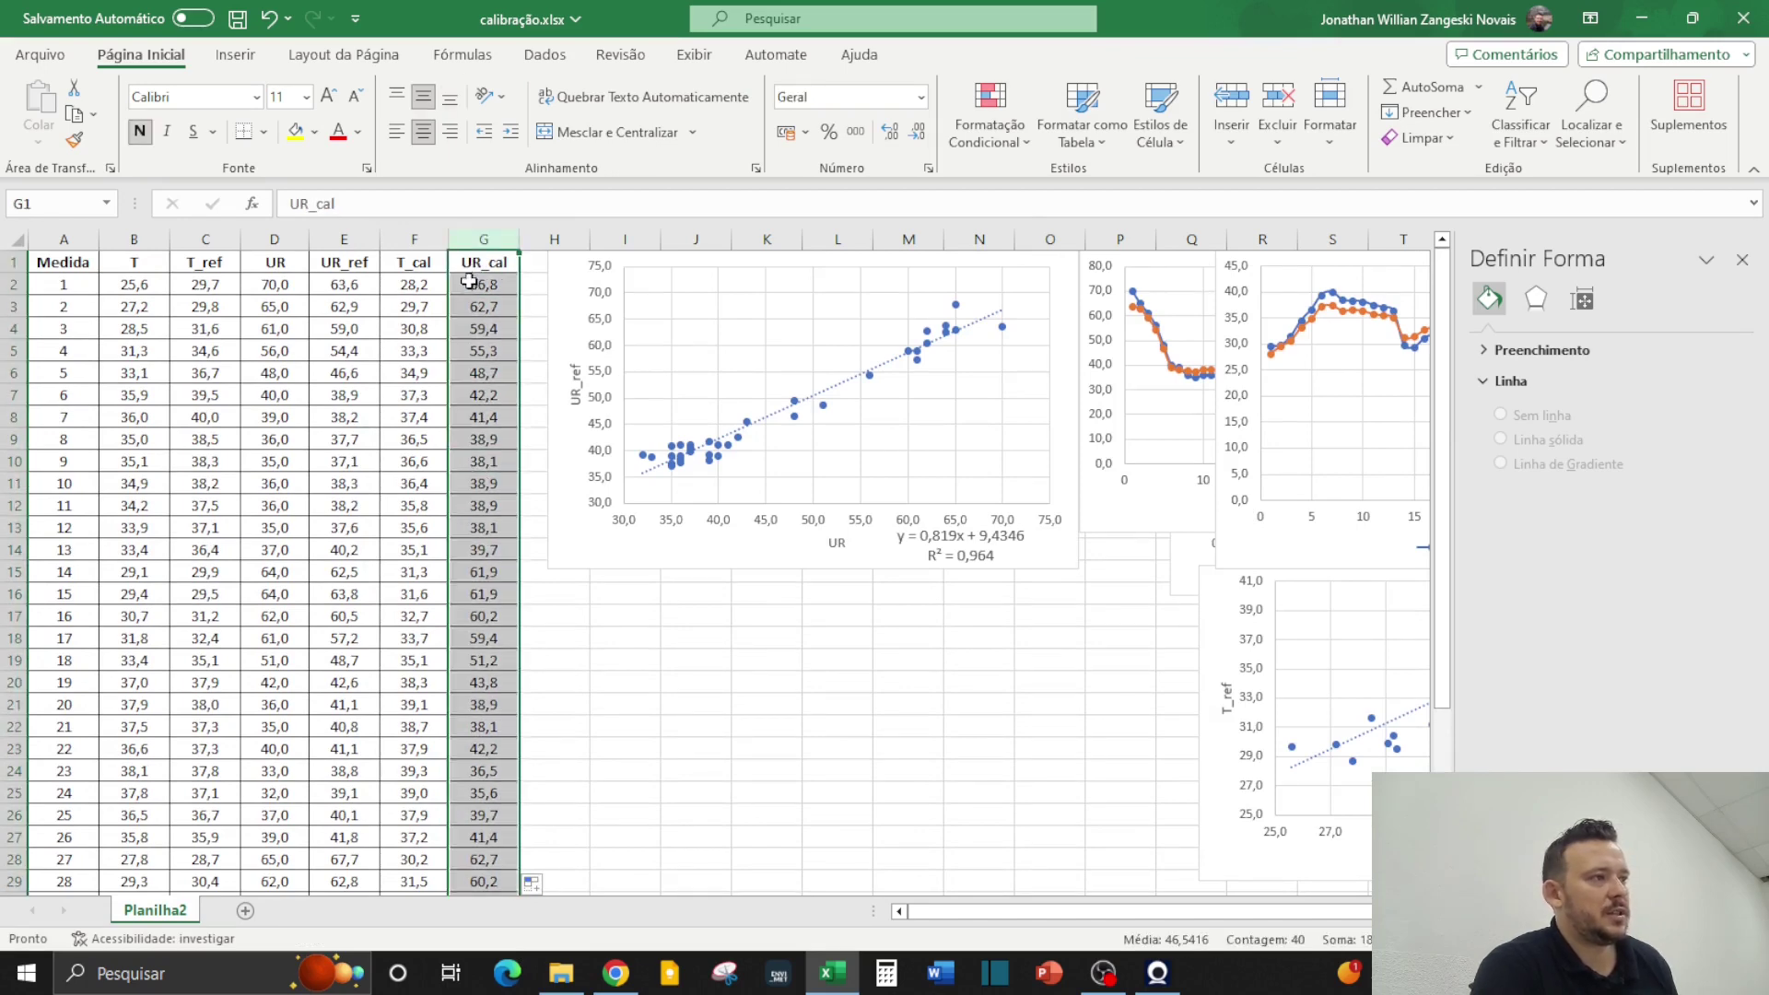
Move the UR scatter chart over to the other charts to clear the space beside the data table
click(705, 724)
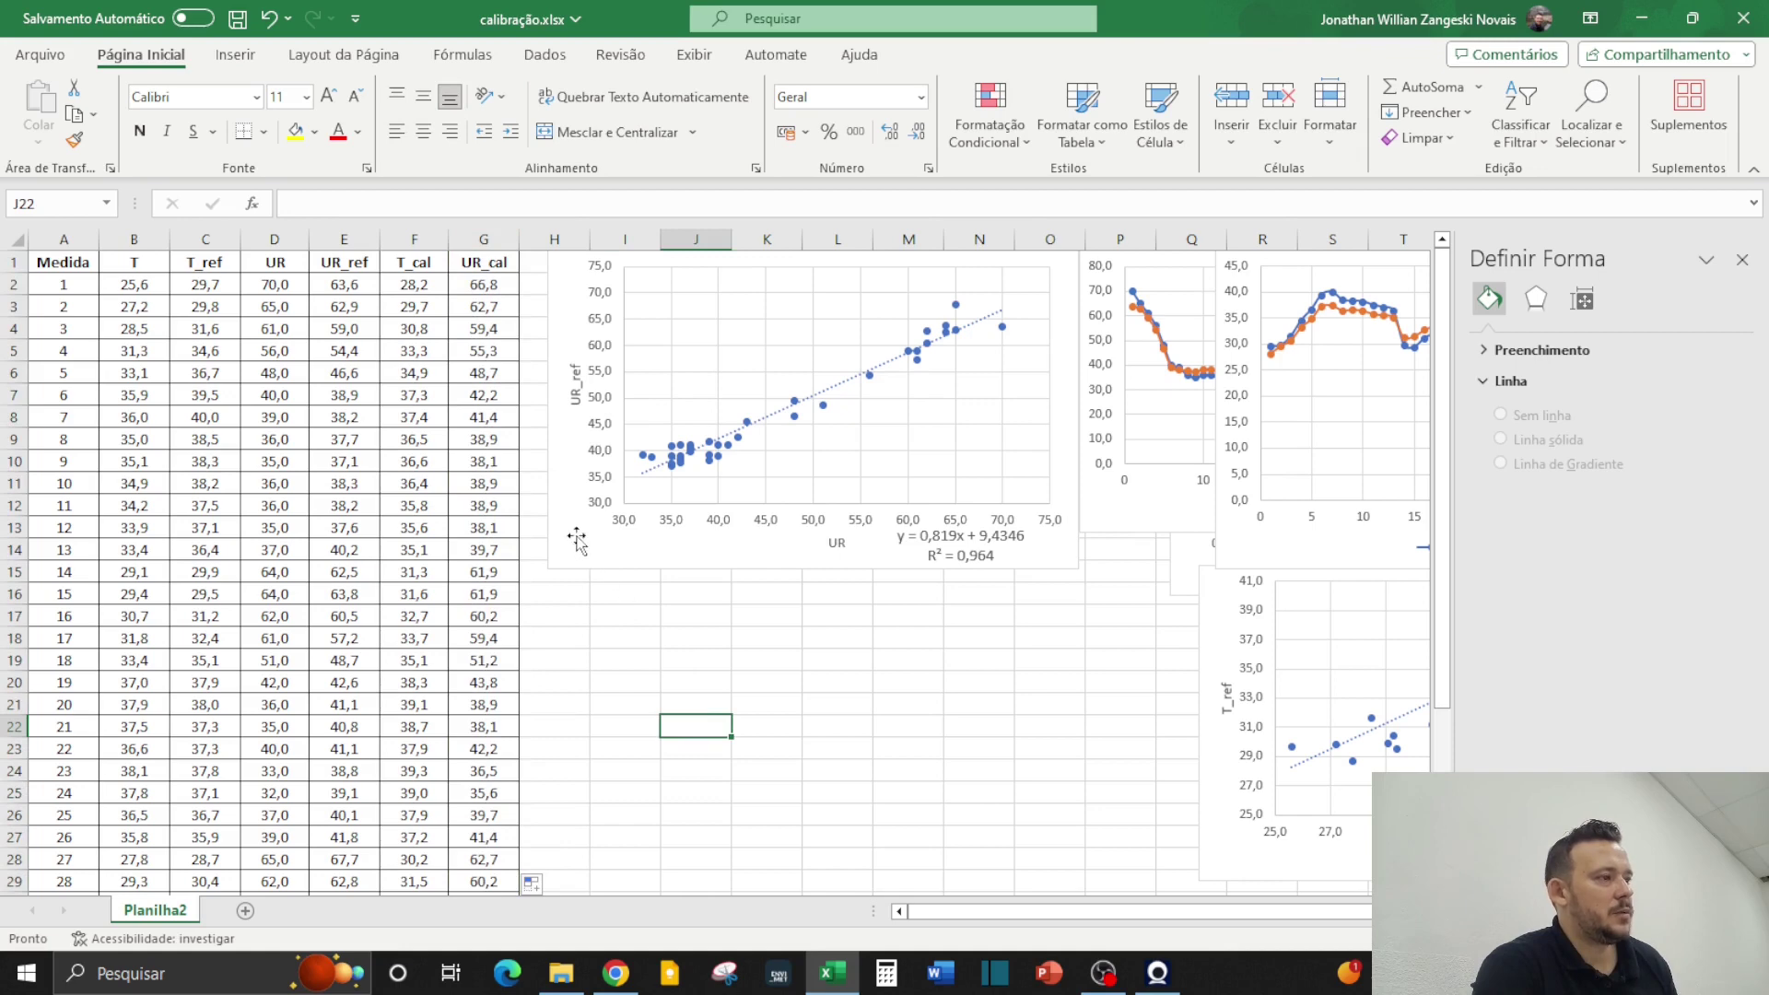
drag(573, 532, 1113, 827)
click(680, 393)
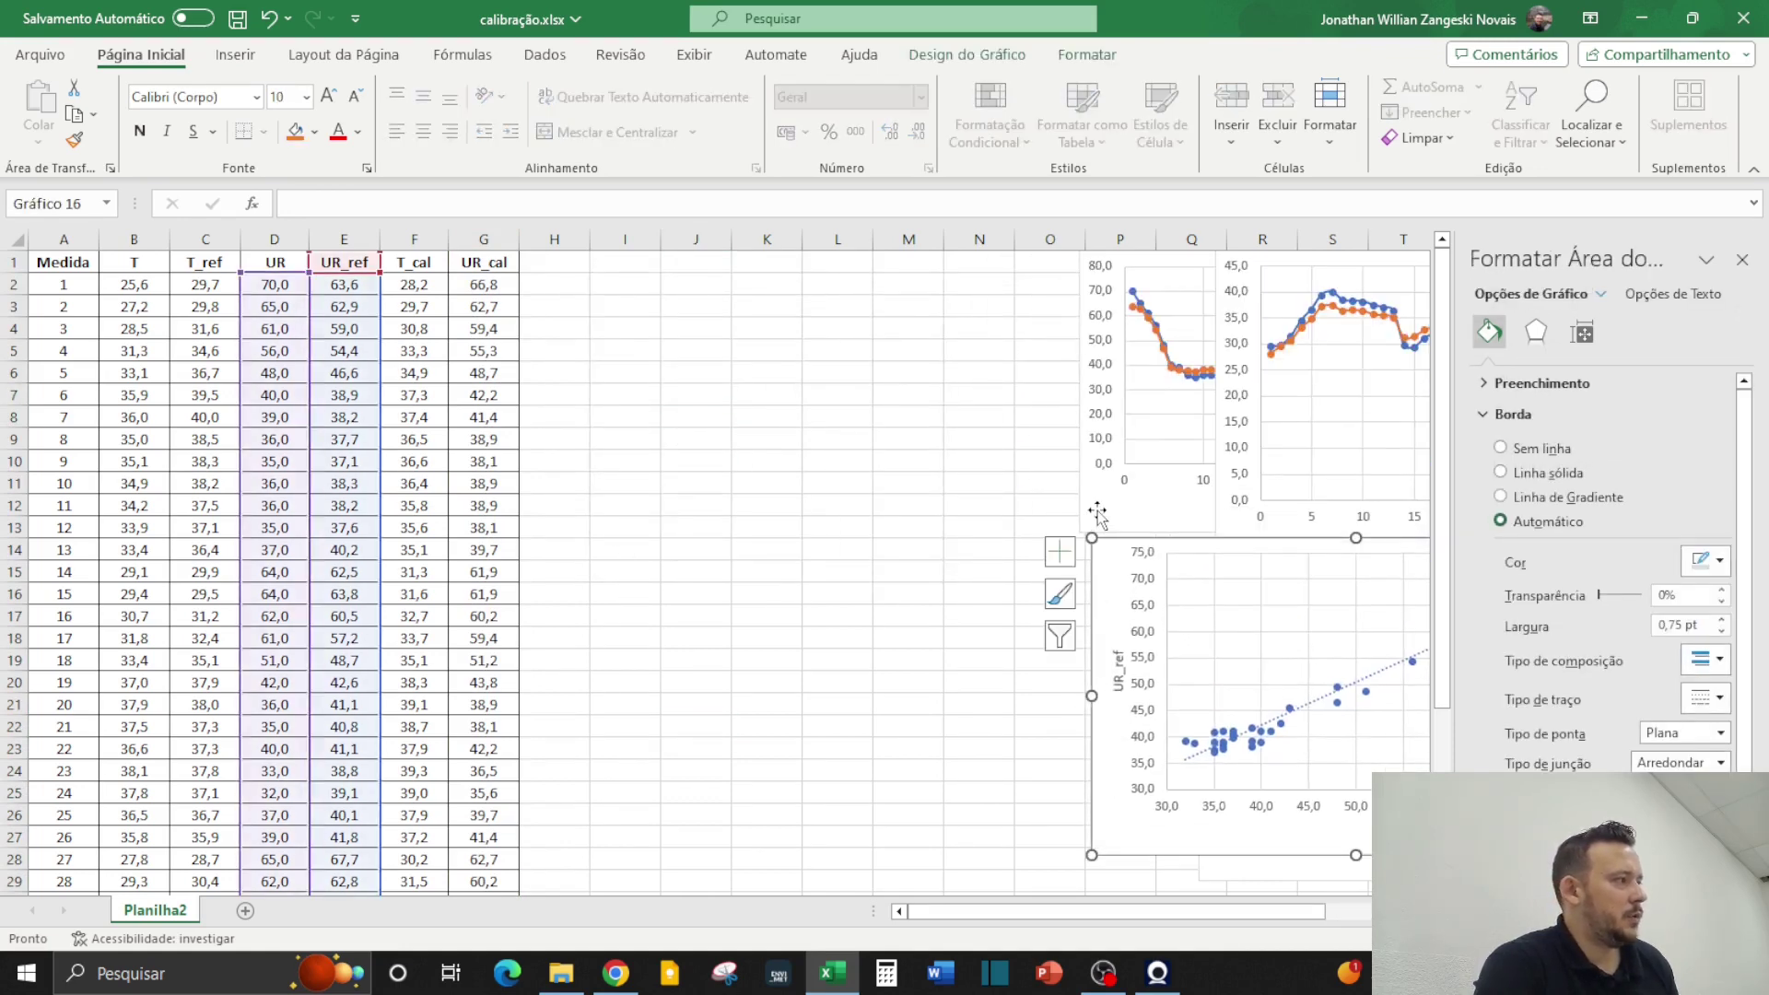
Place the UR and UR_ref line chart beside the data table and shift the UR_ref scatter chart farther from it
drag(1189, 449, 737, 448)
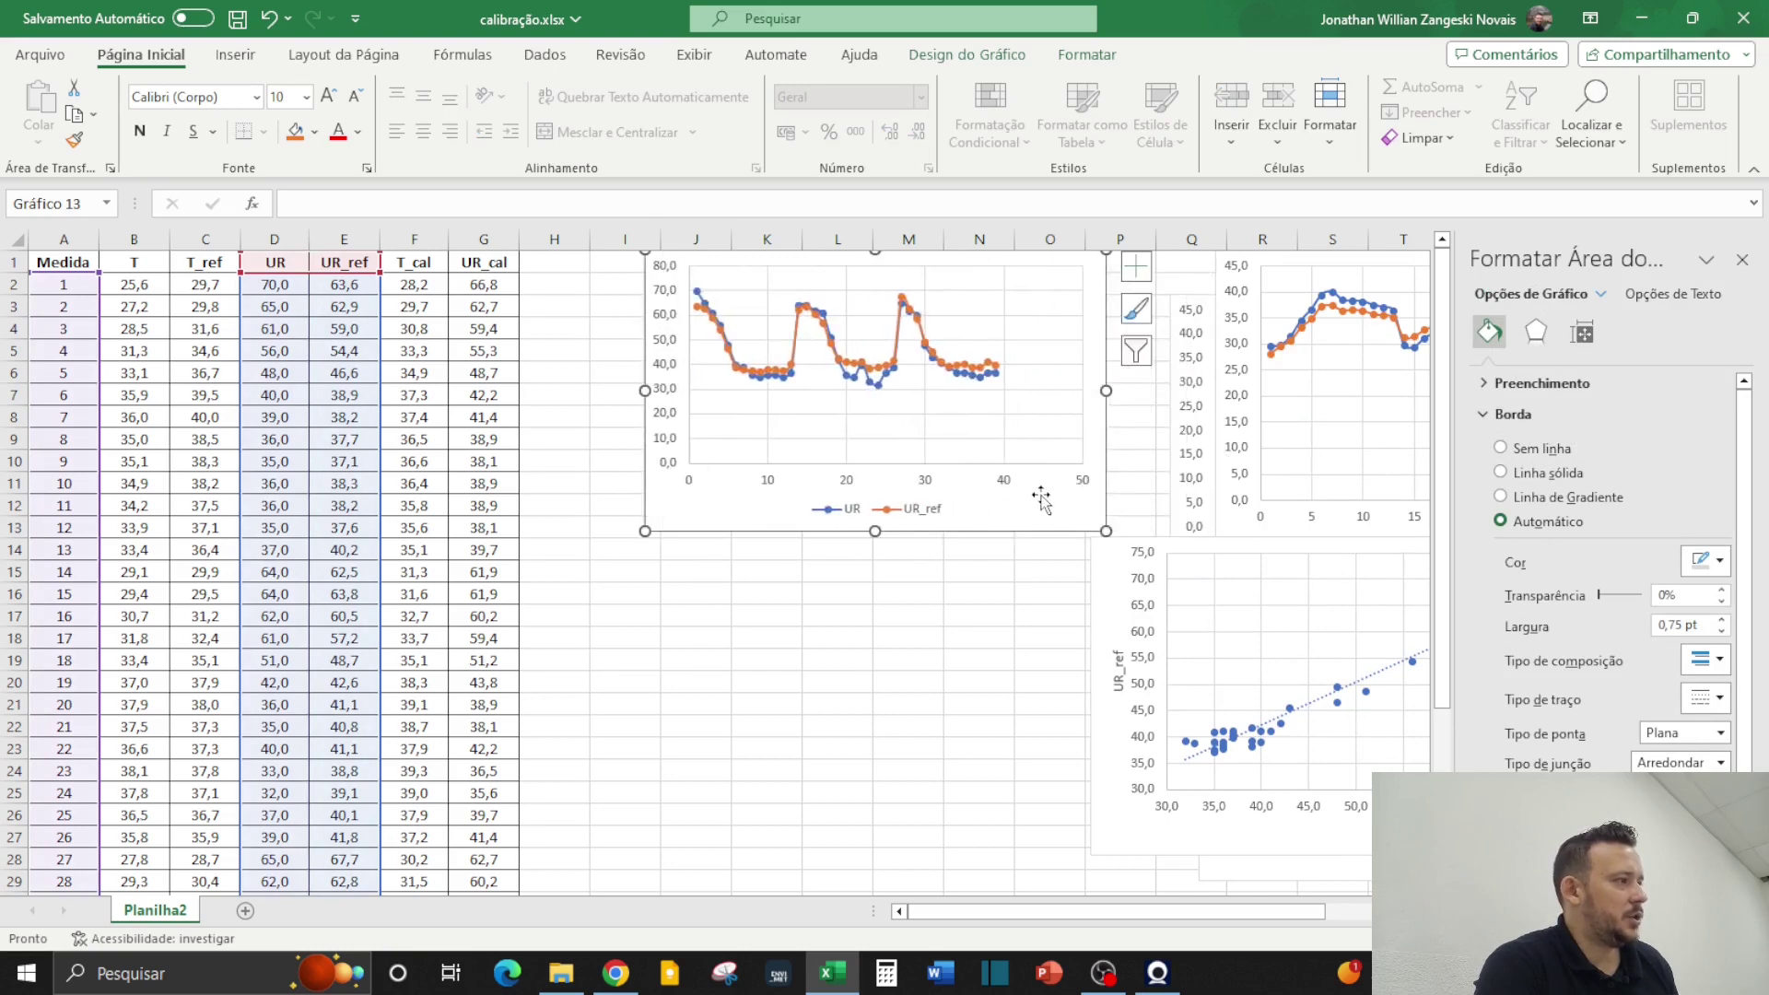
drag(1034, 505, 936, 518)
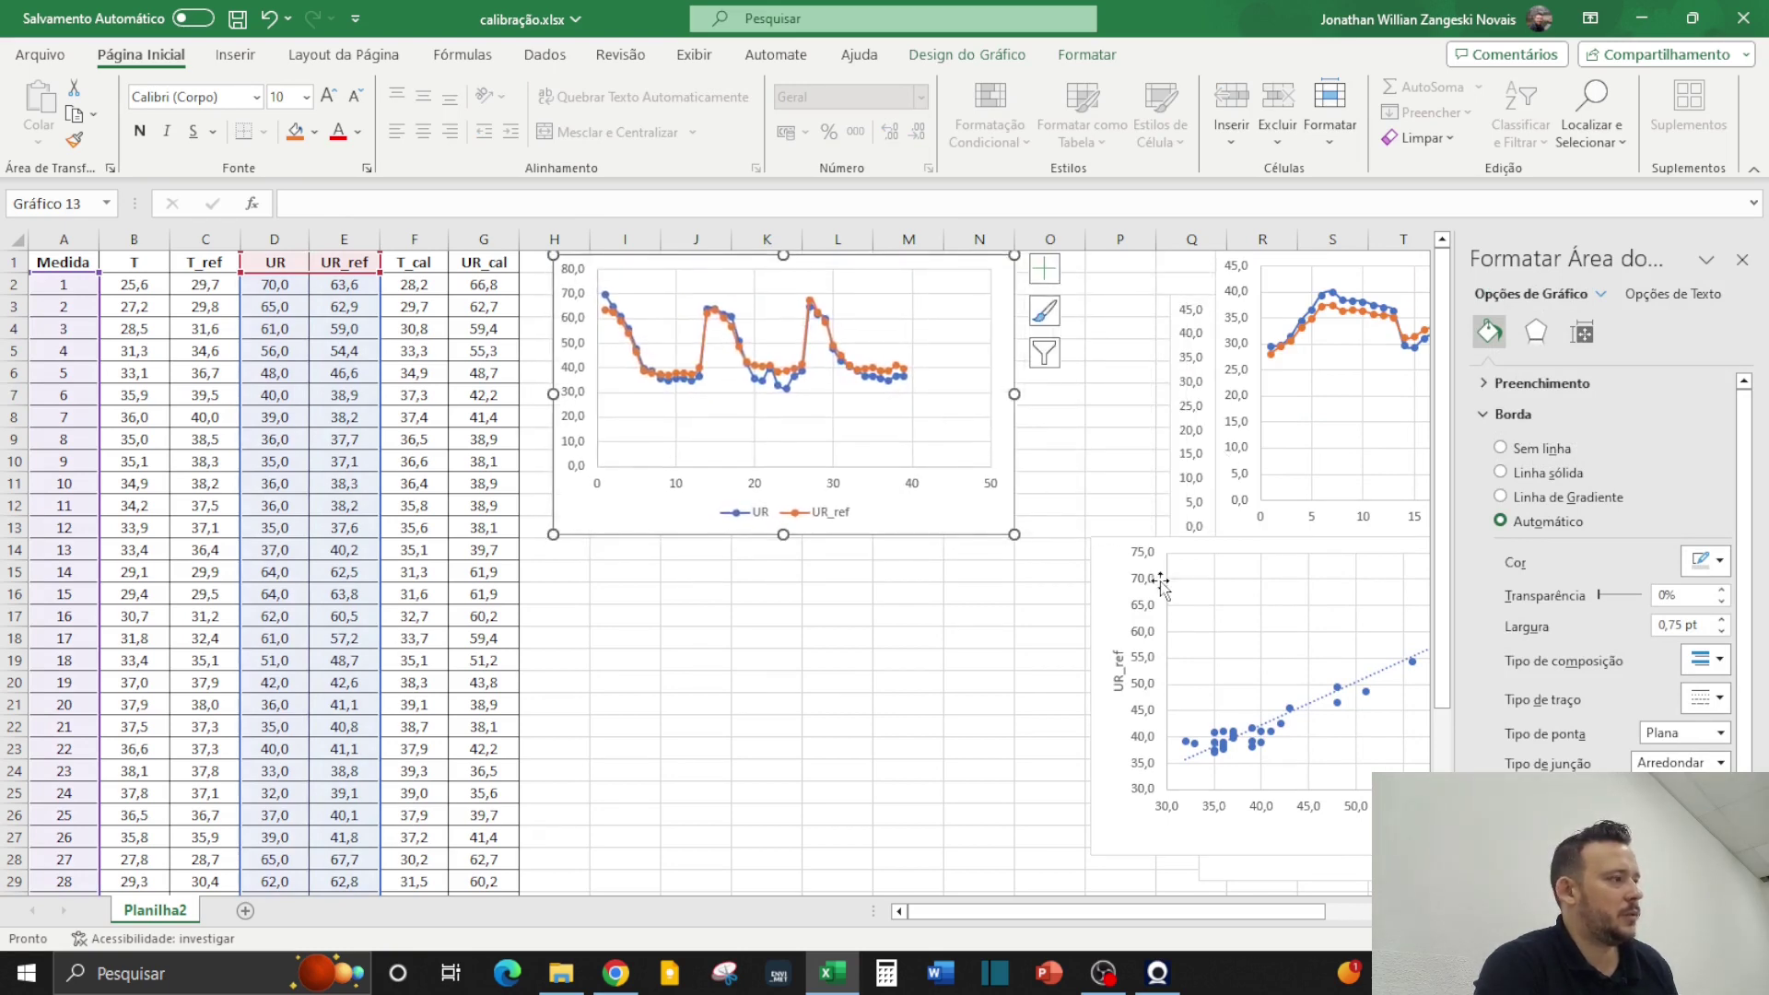
drag(1115, 567, 1247, 567)
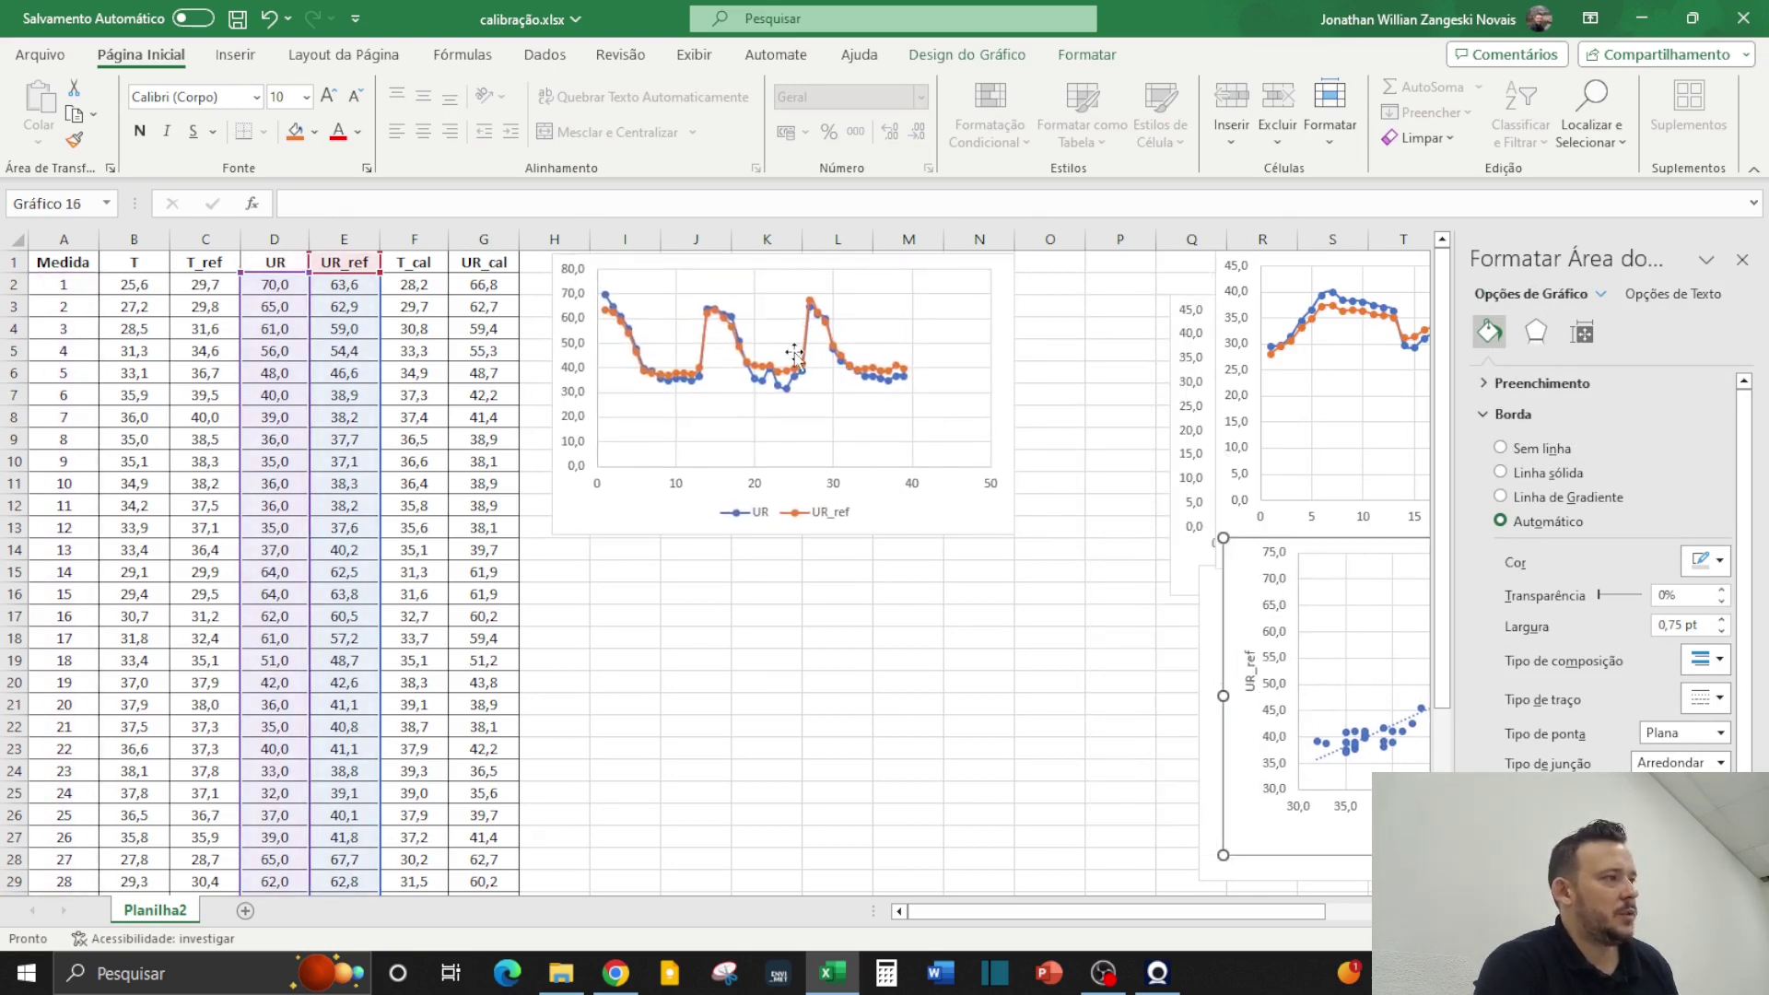
click(834, 616)
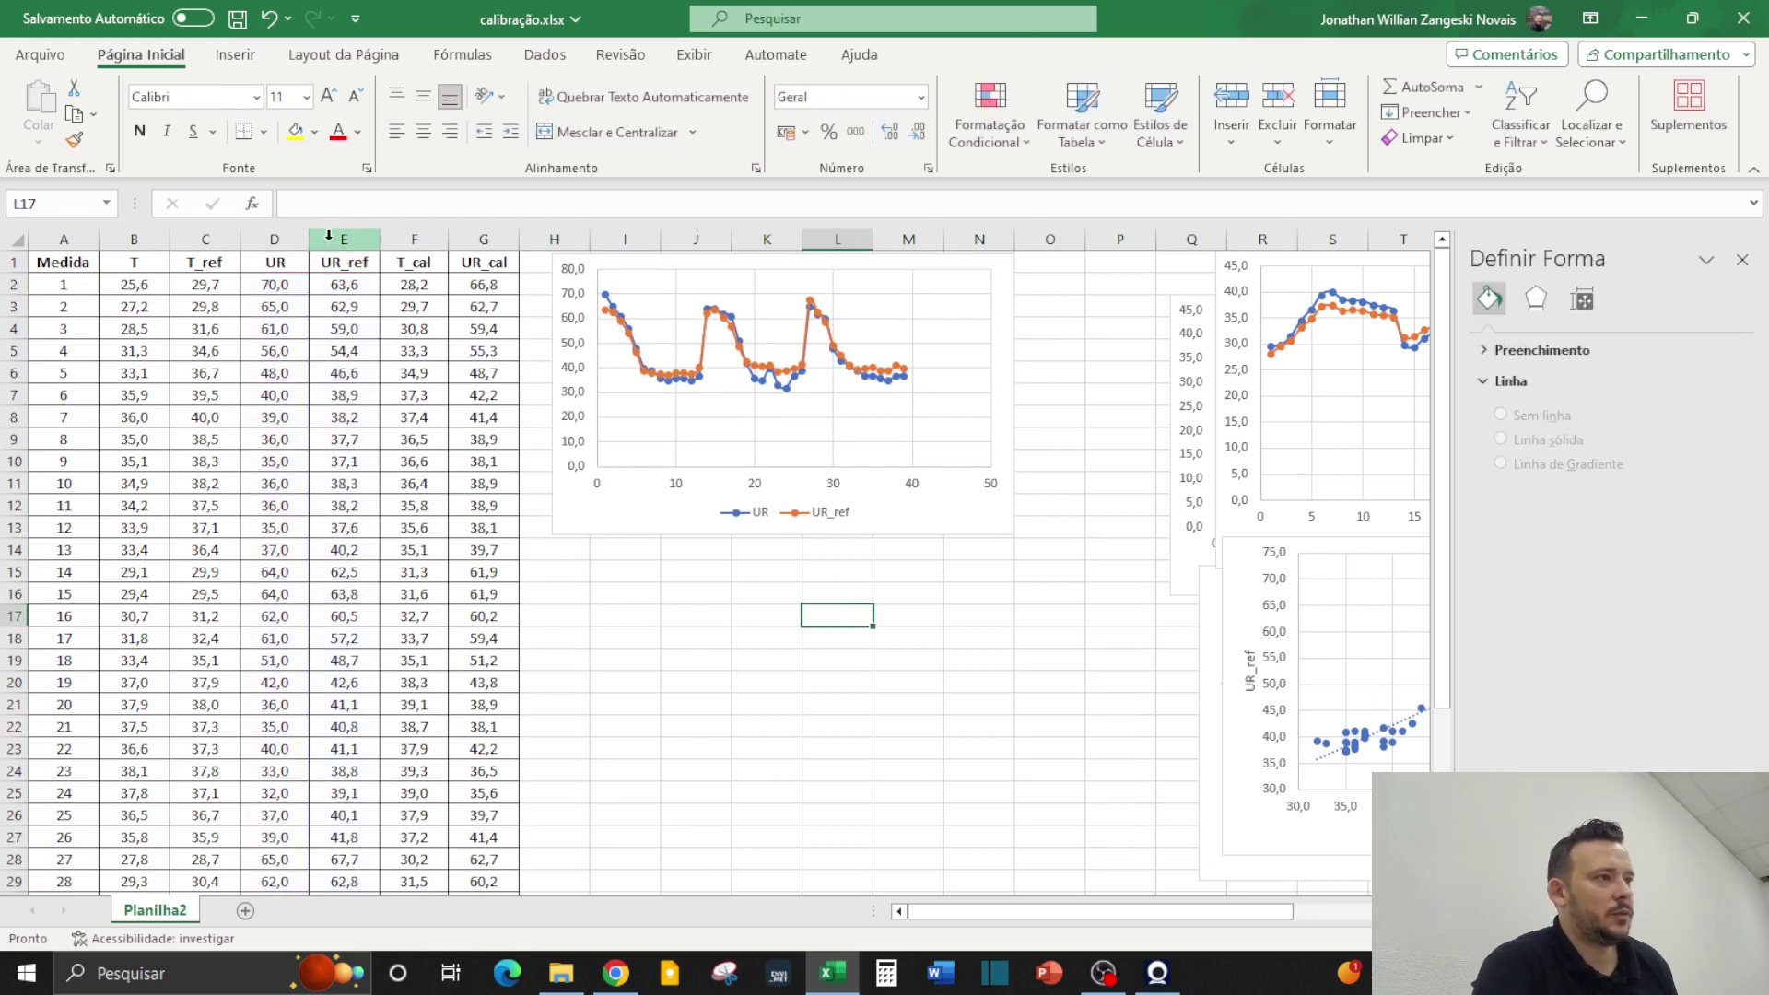
Insert a scatter chart with straight lines and markers from the Medida, UR_ref and UR_cal columns
click(70, 234)
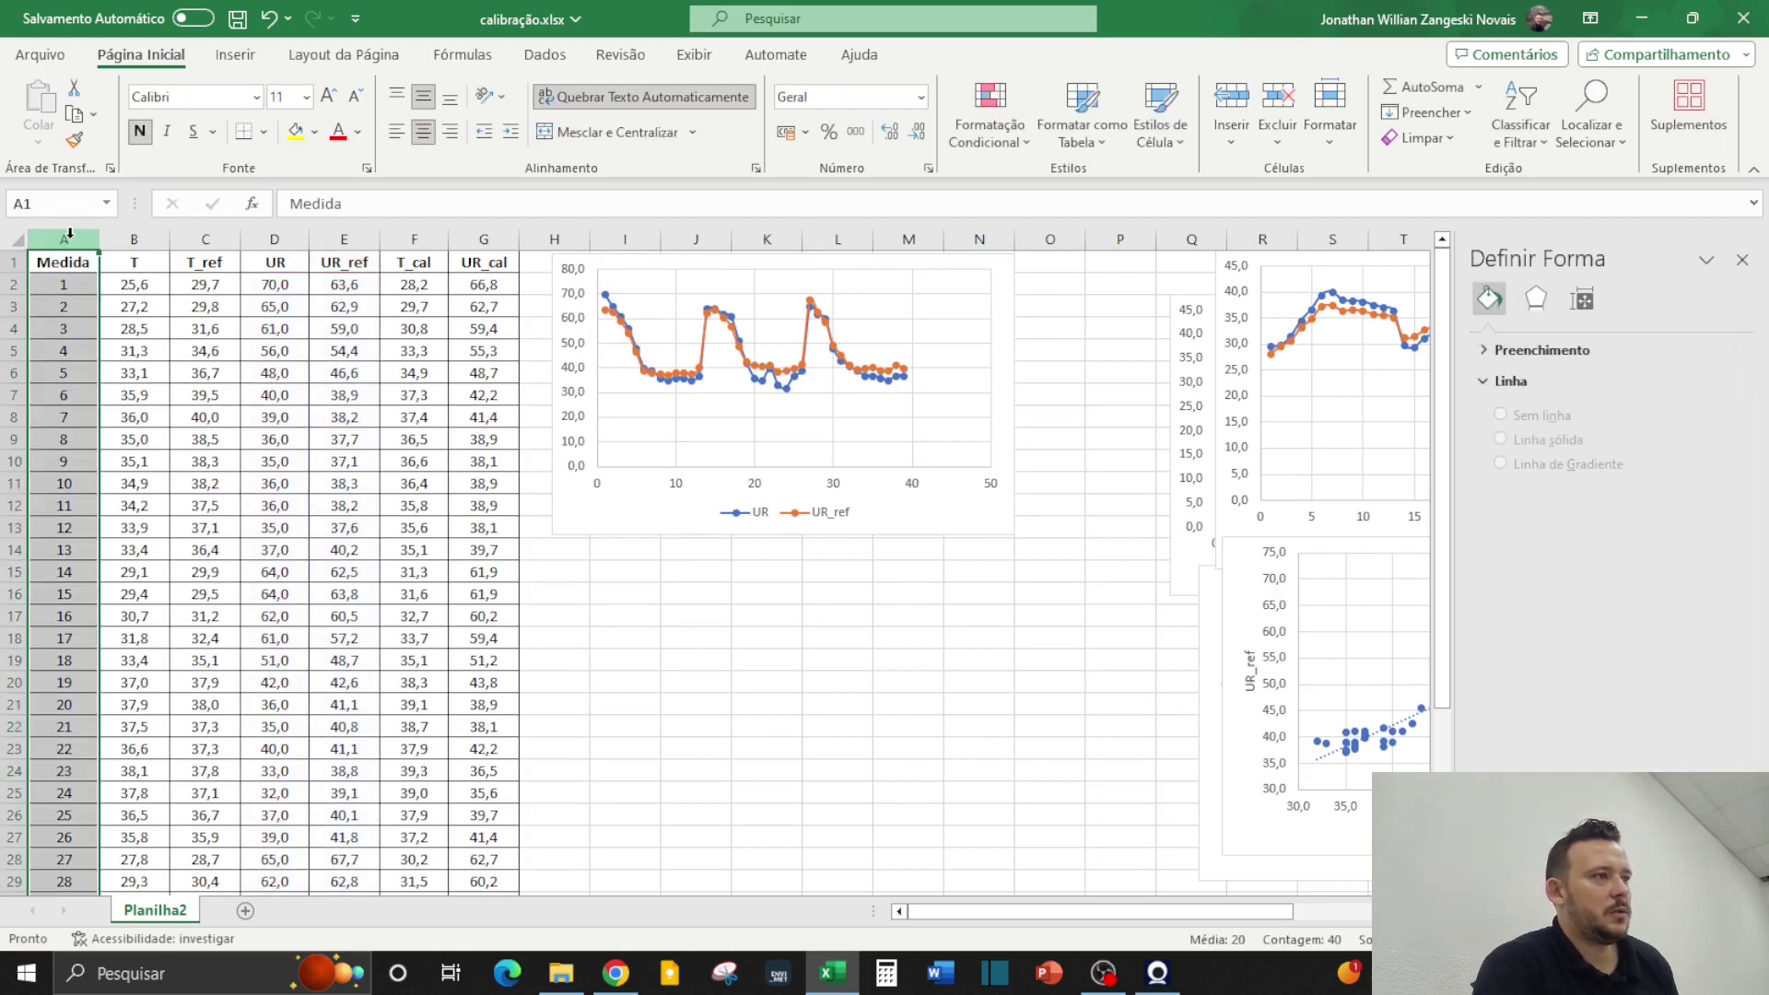
ctrl+click(335, 230)
ctrl+click(474, 236)
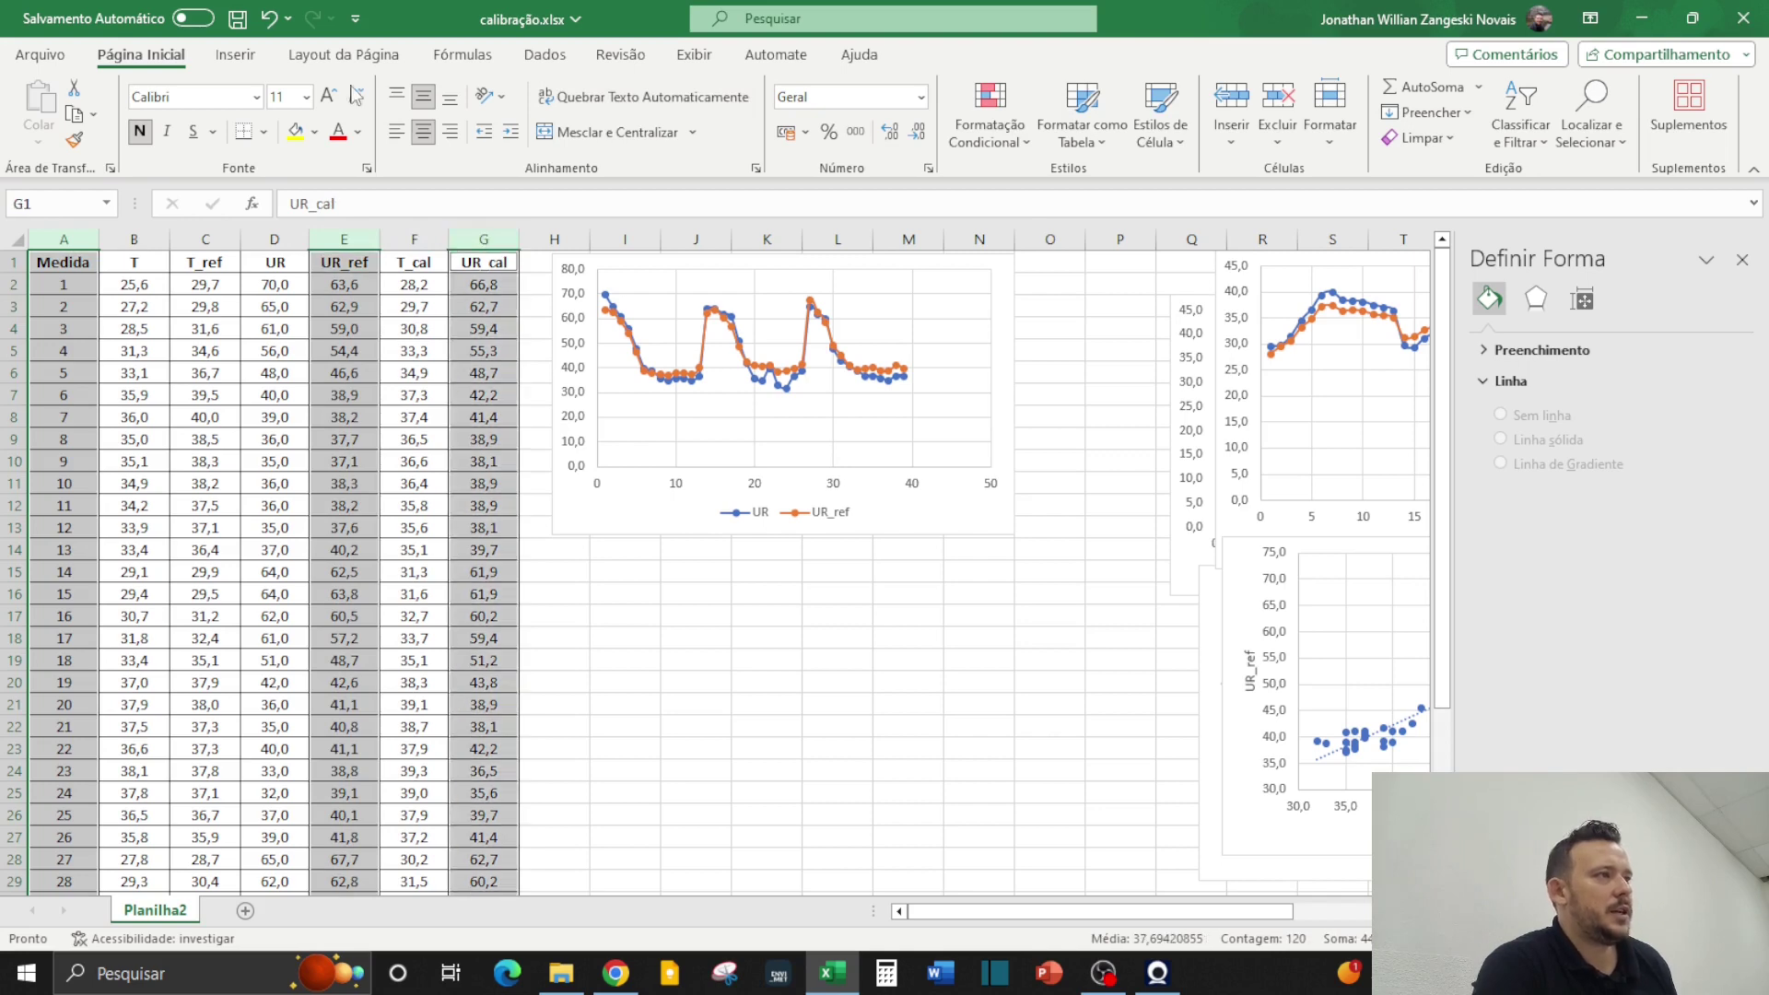
click(235, 55)
click(717, 137)
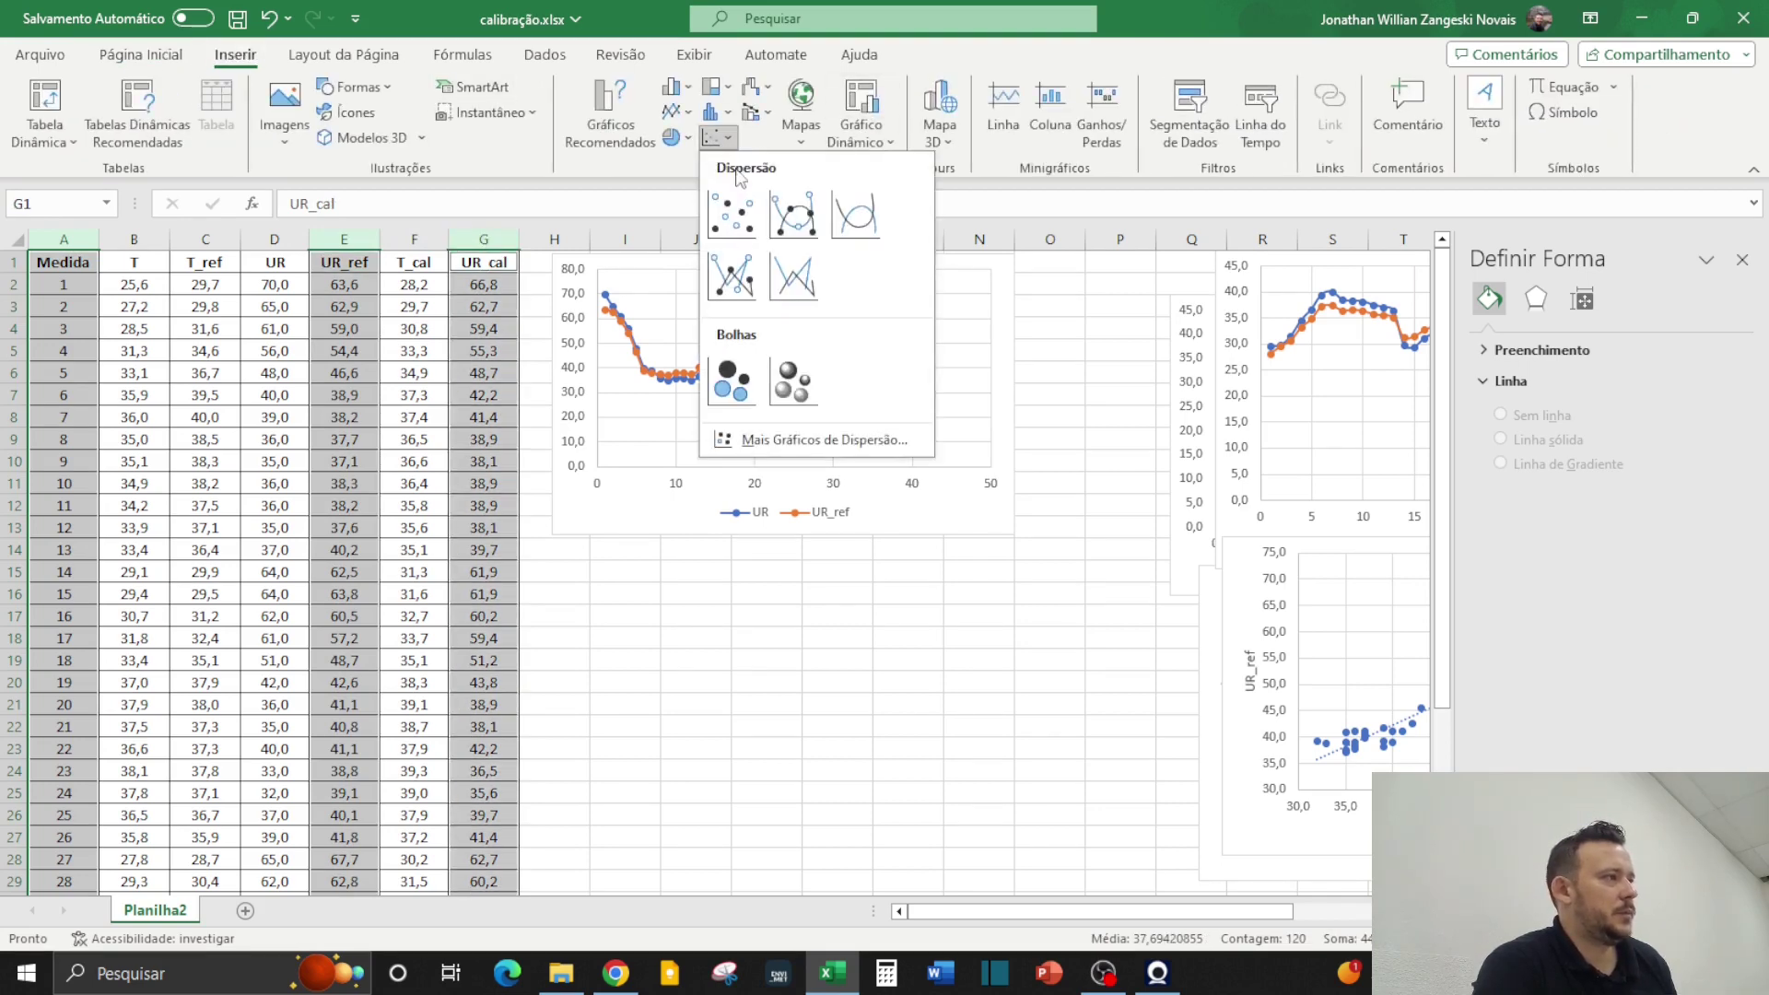
click(732, 276)
Delete the title of the UR_ref and UR_cal chart and place the chart below the UR and UR_ref chart
drag(868, 435, 975, 494)
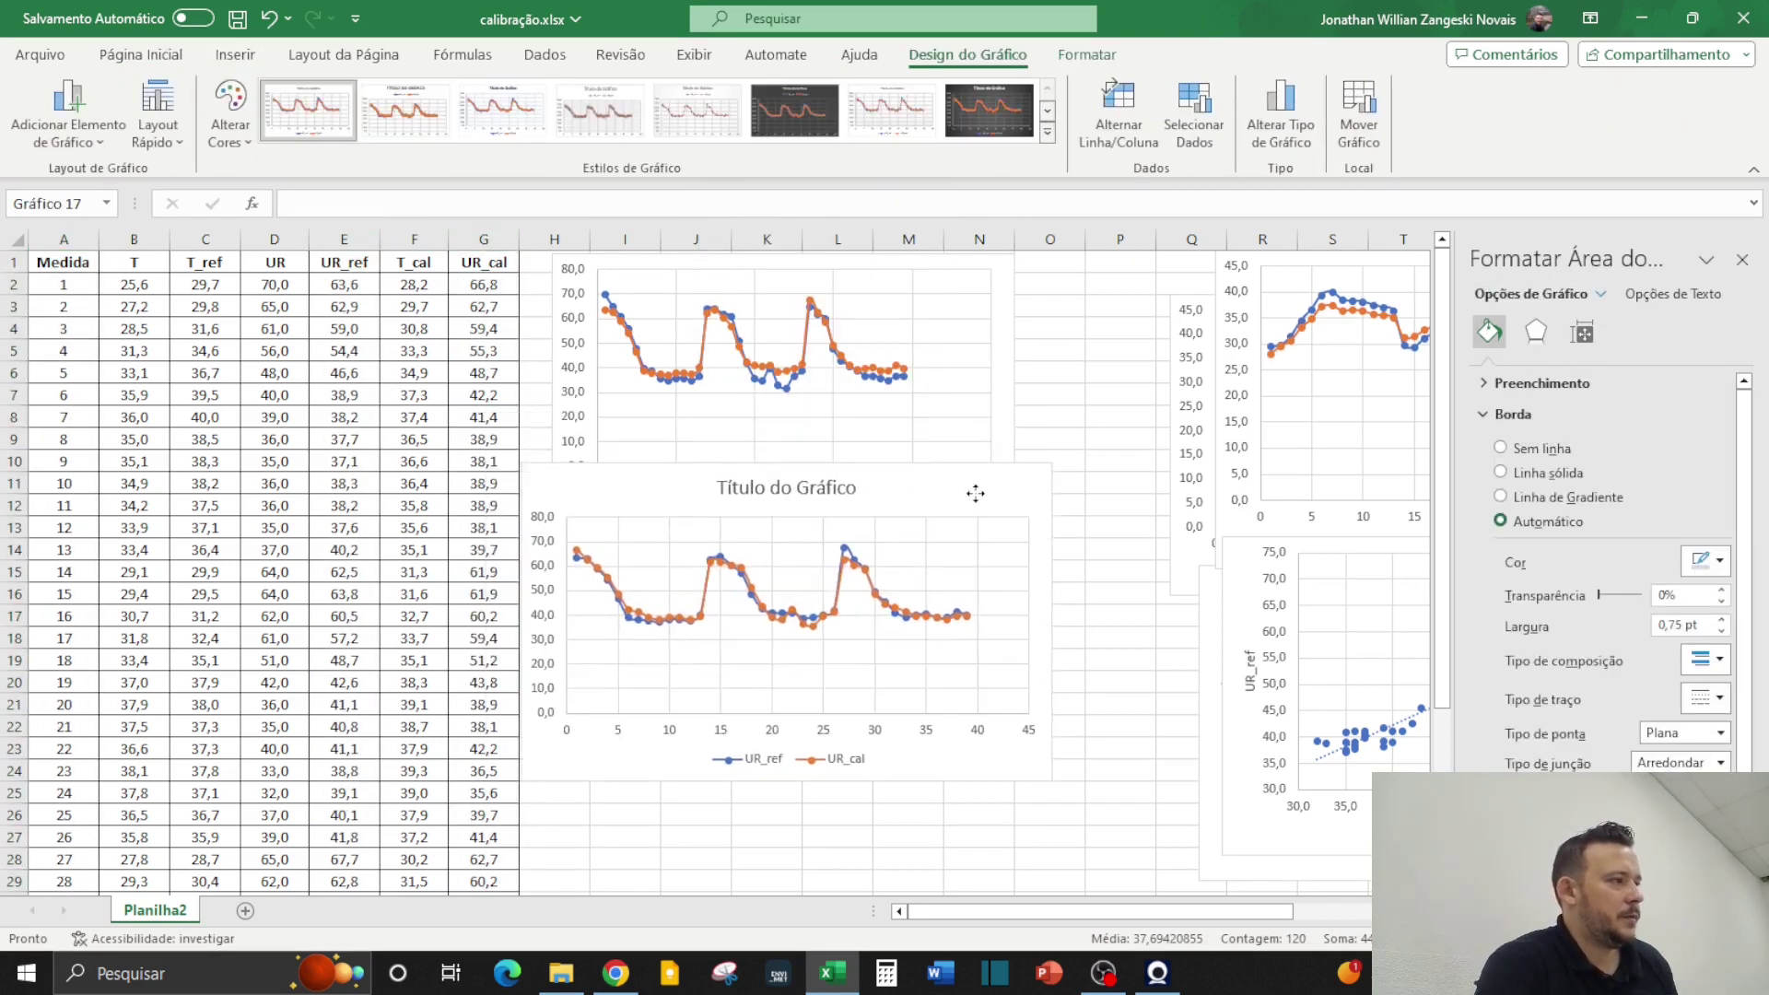
click(841, 489)
key(Delete)
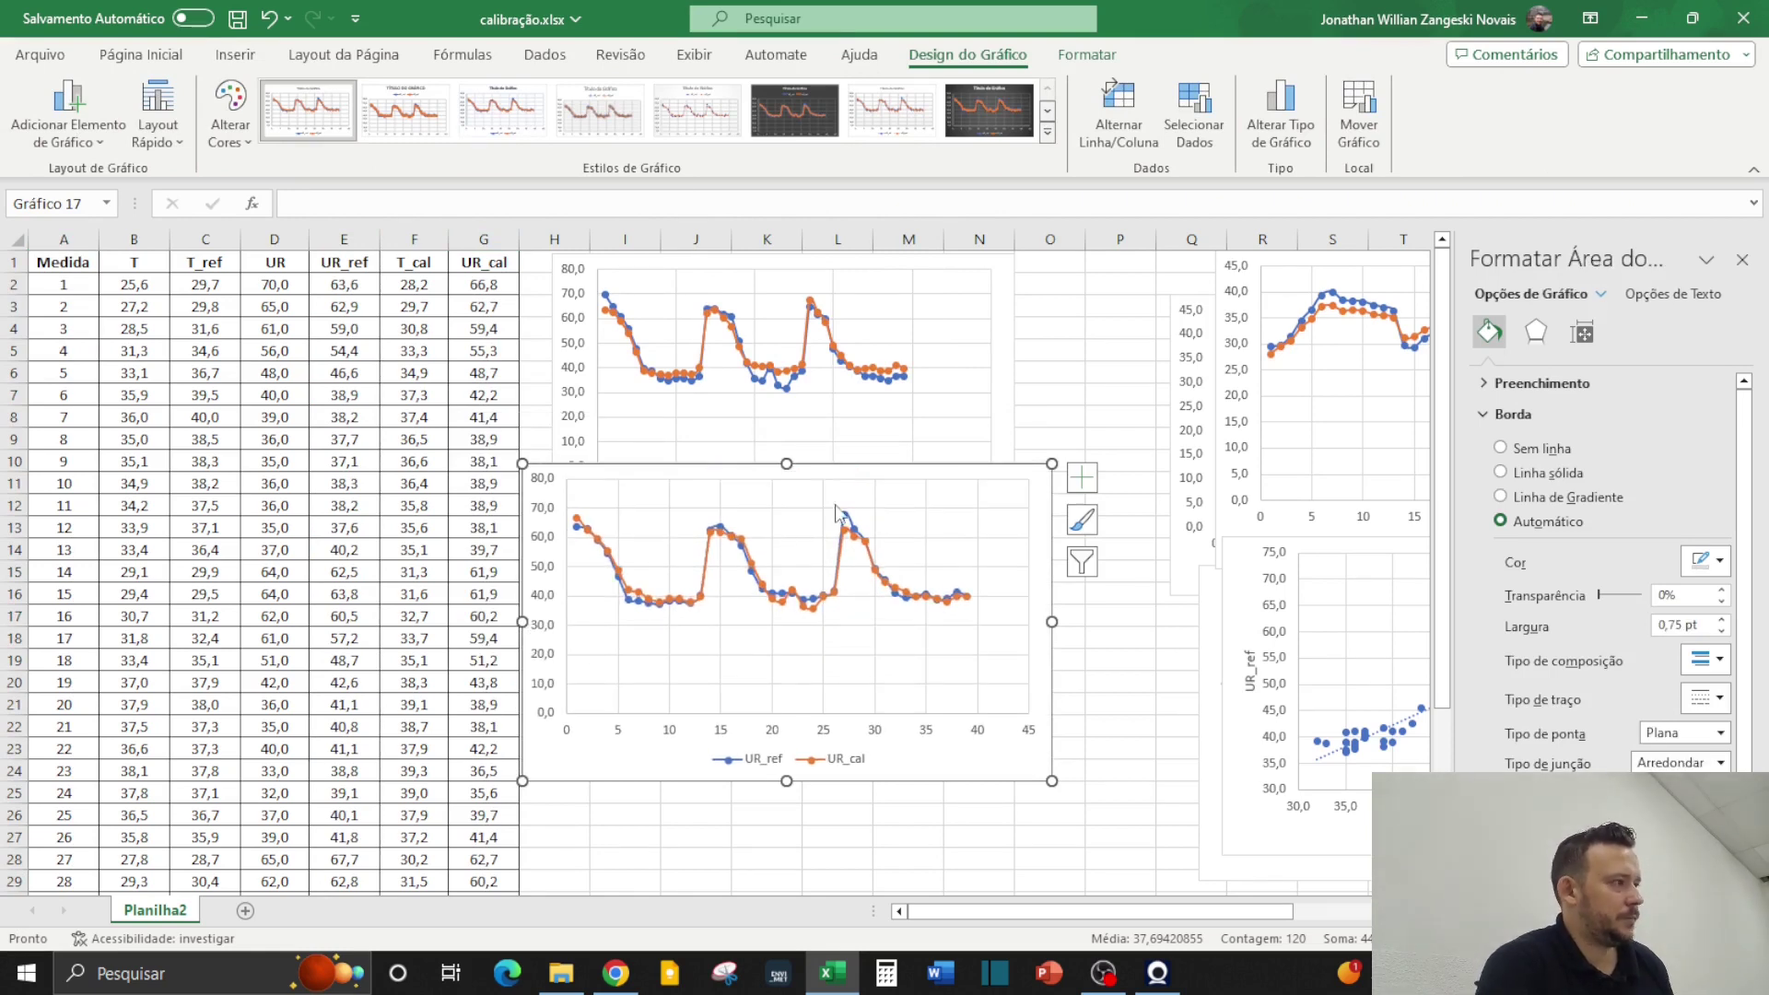
drag(1024, 477, 1053, 597)
Enlarge the UR and UR_ref chart to about the same width as the UR_ref and UR_cal chart below it
click(975, 531)
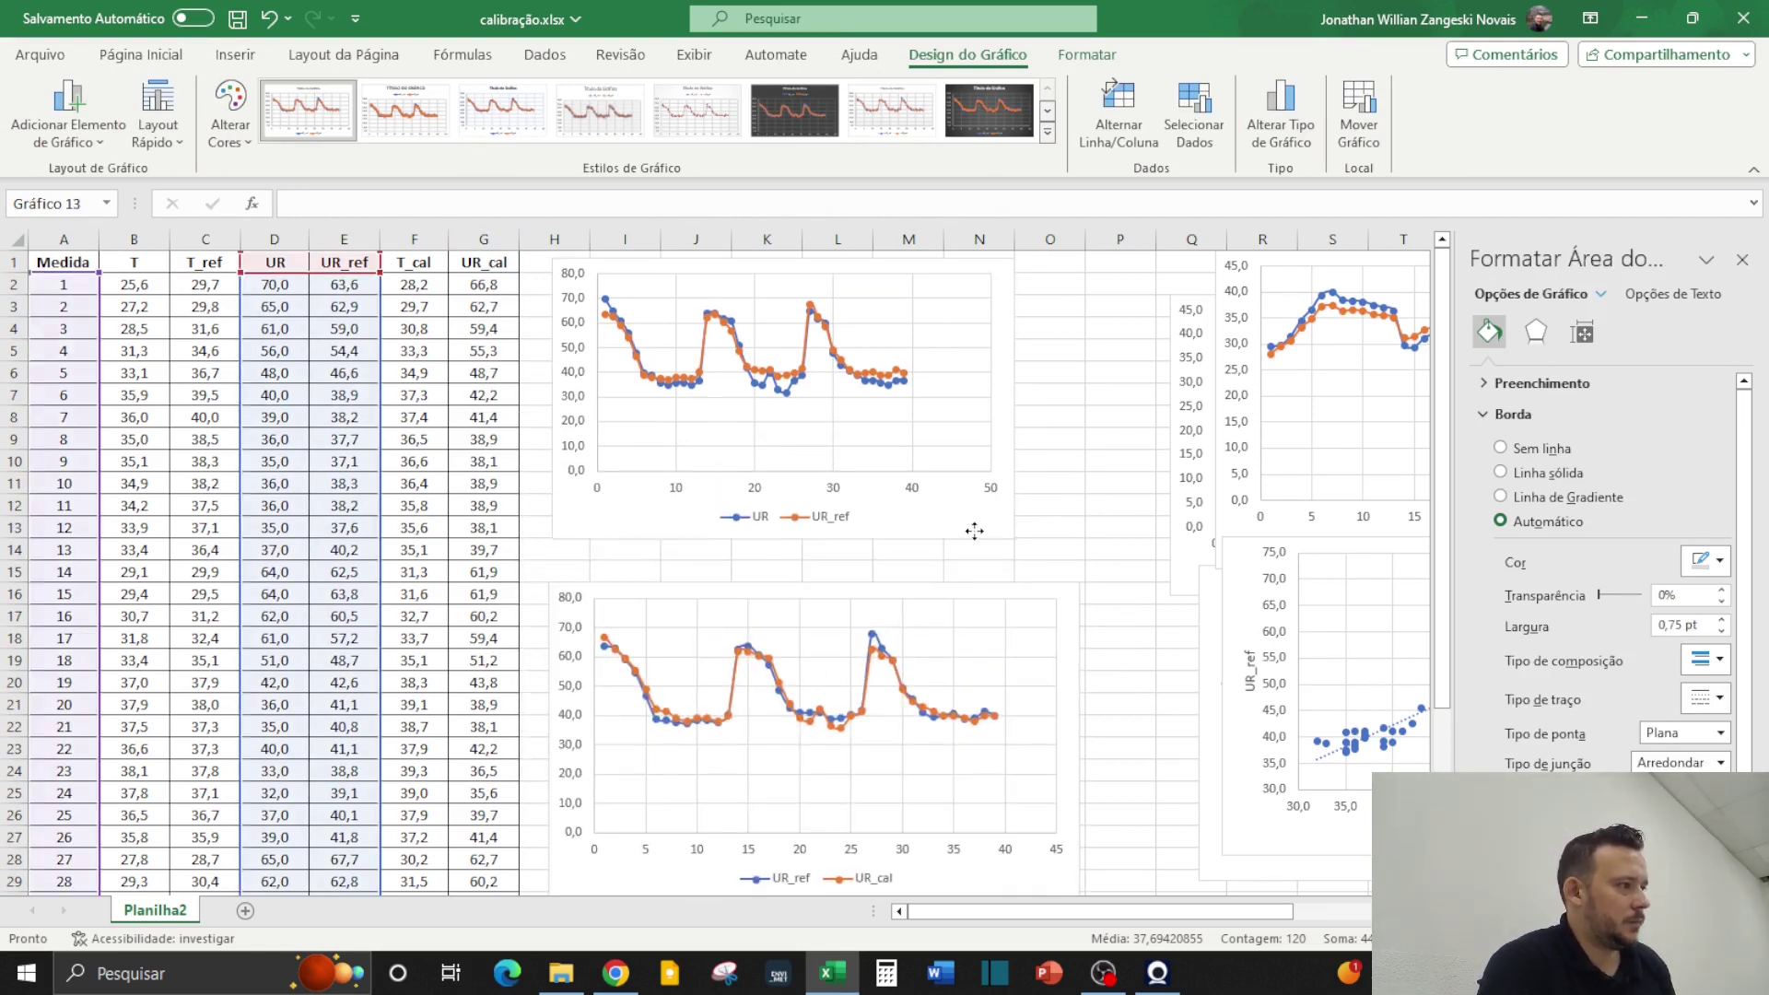
drag(974, 531, 1067, 579)
click(1132, 634)
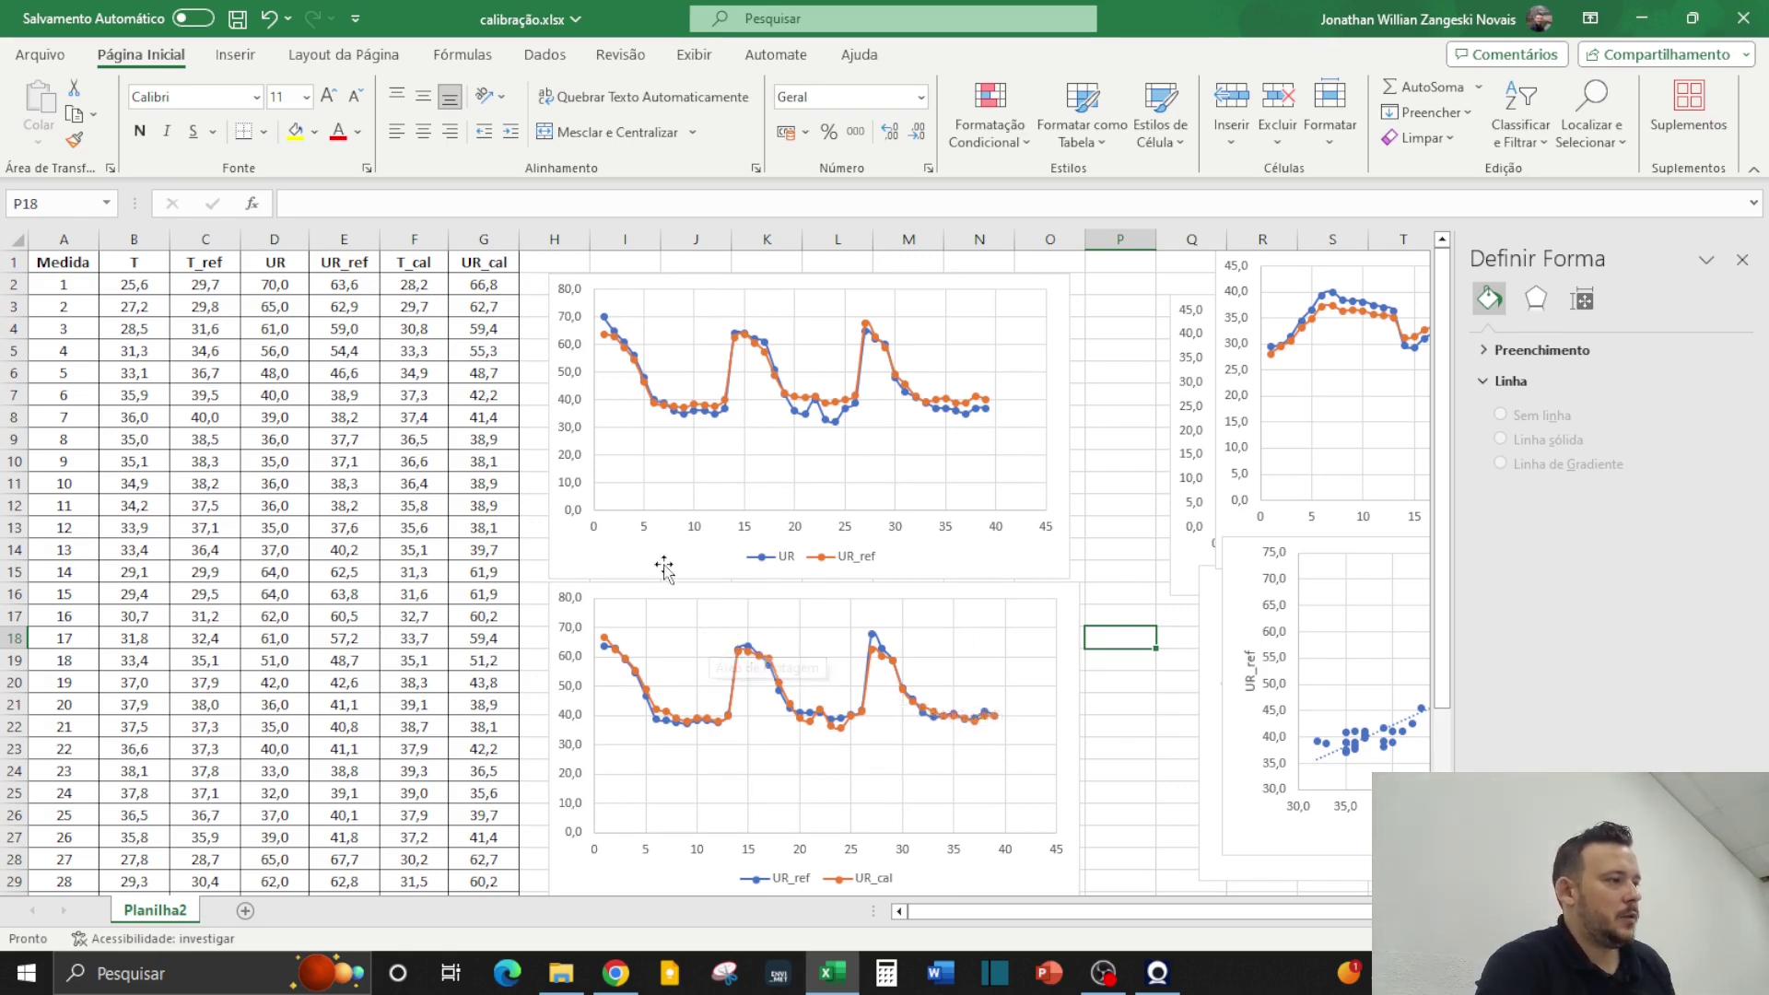
Shift both humidity charts off column H, stacking the UR_ref and UR_cal chart directly under the UR and UR_ref chart
click(583, 561)
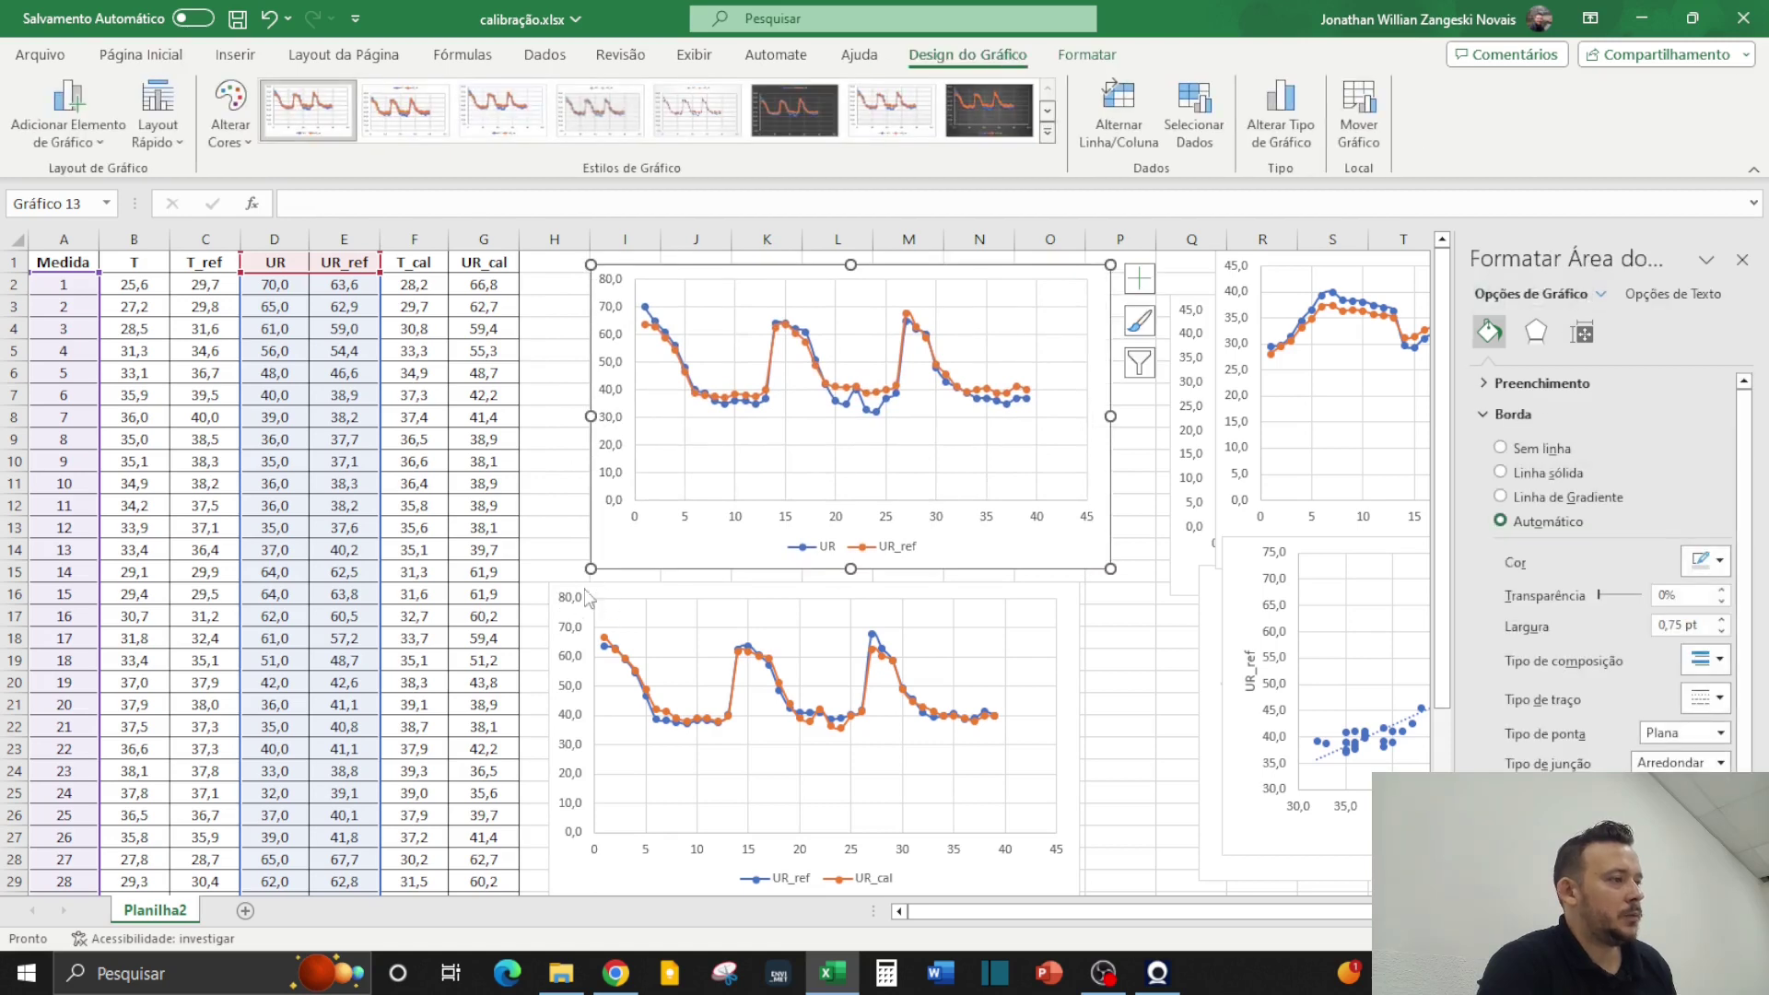
drag(601, 594, 644, 572)
click(554, 417)
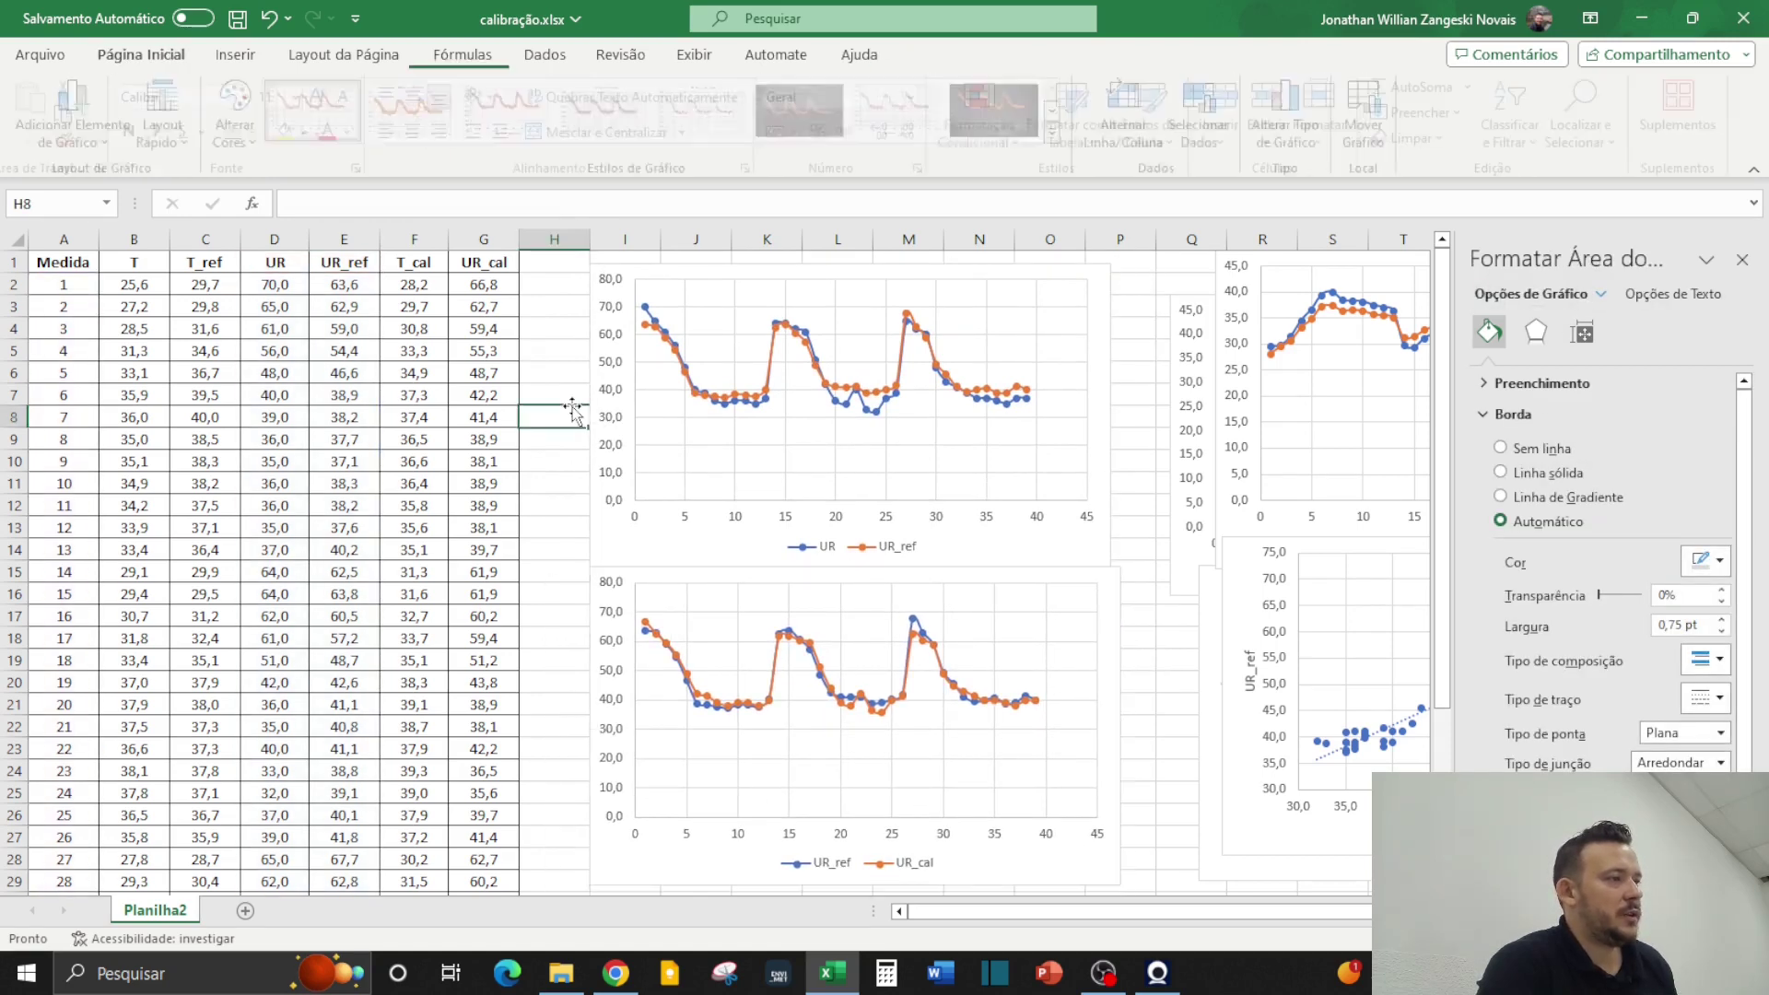